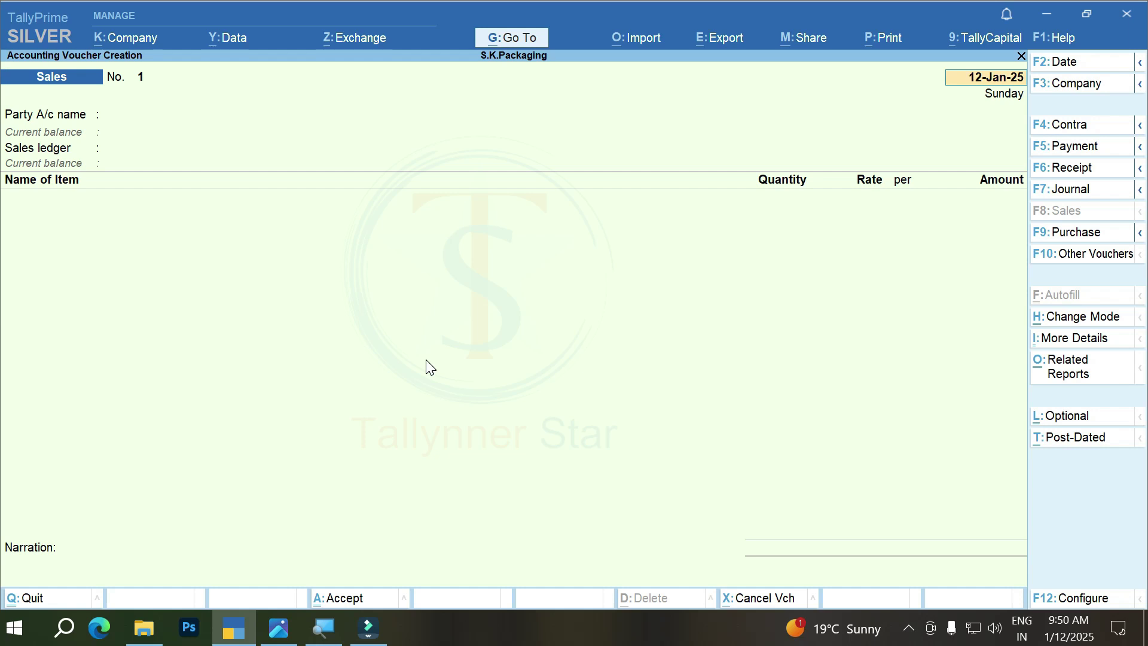
Accept the sales voucher date, view the Discount 2.png image of discount methods in Photos, and return to TallyPrime
key(Return)
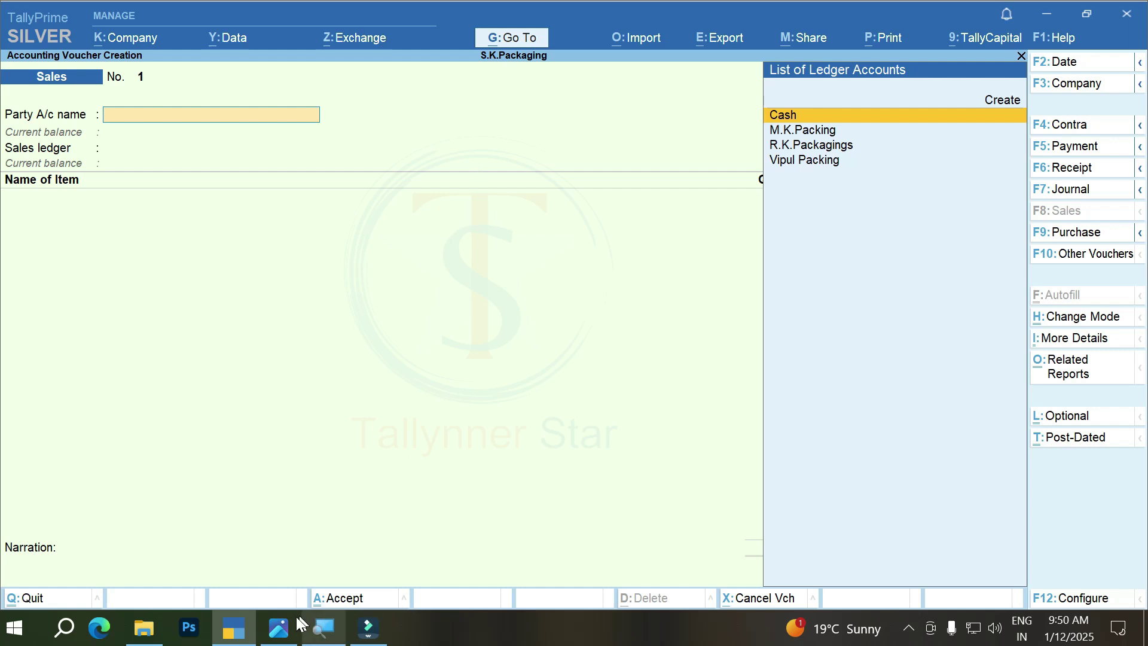
mouse_move(283, 632)
click(279, 554)
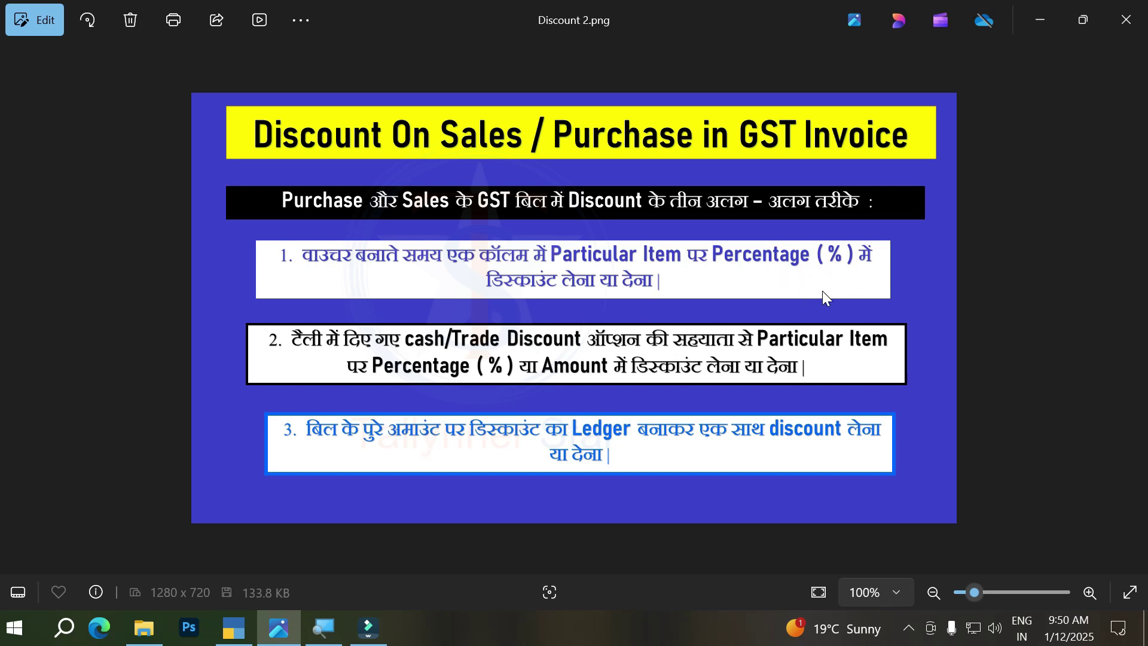
click(248, 633)
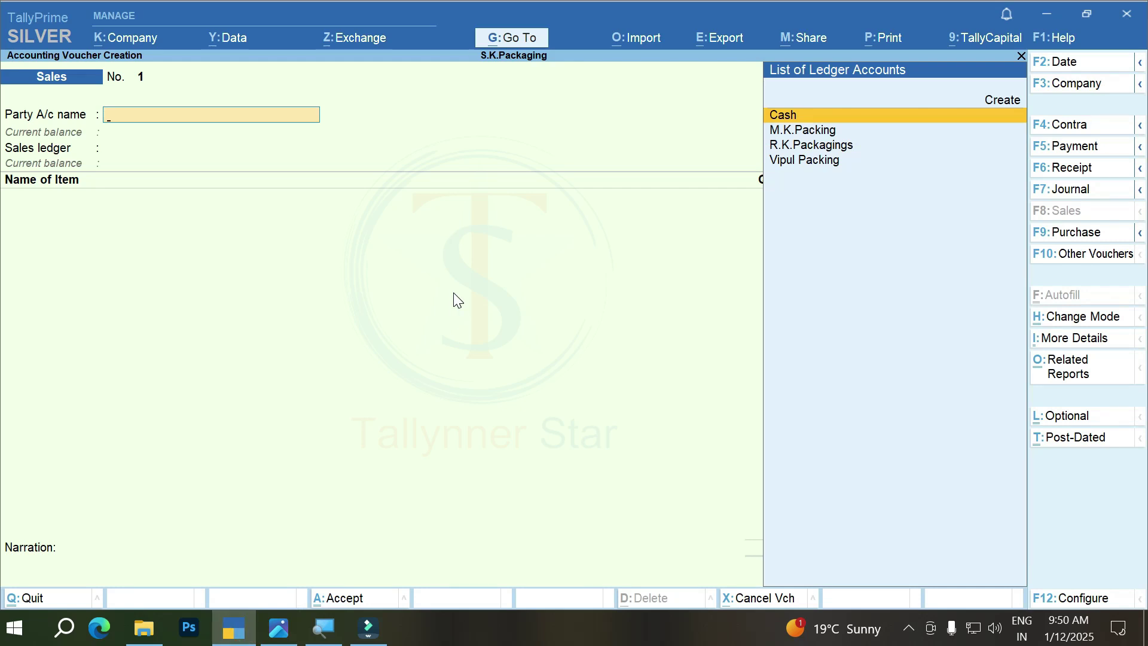
Enable the discount column in invoices in the features of company S.K.Packaging and save the change
key(F11)
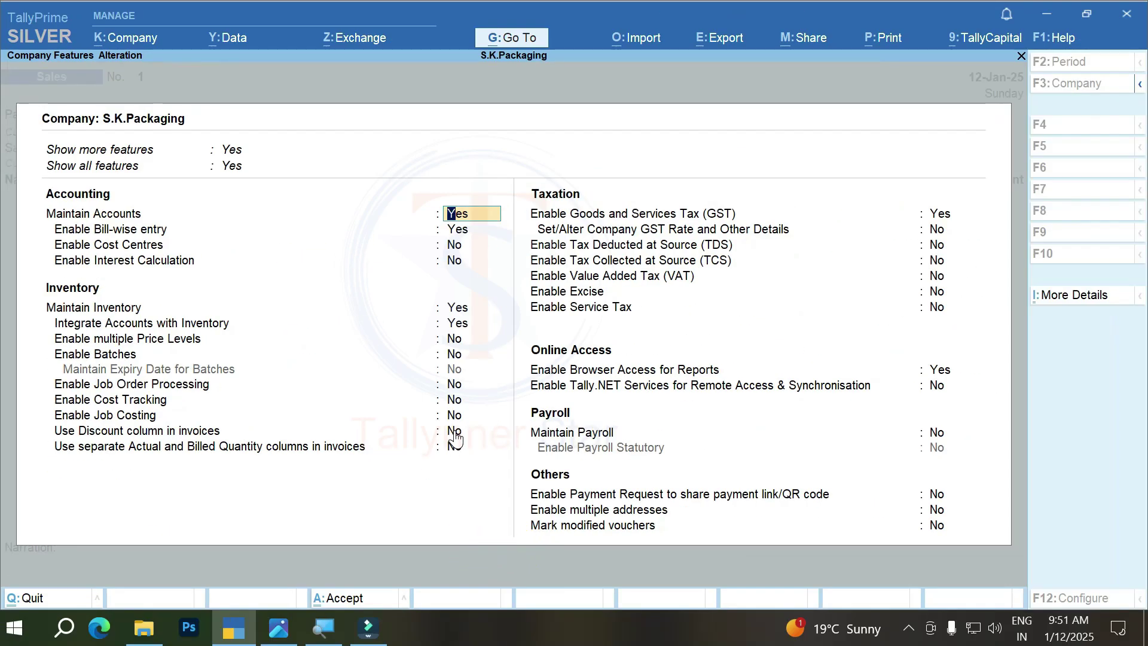
click(454, 430)
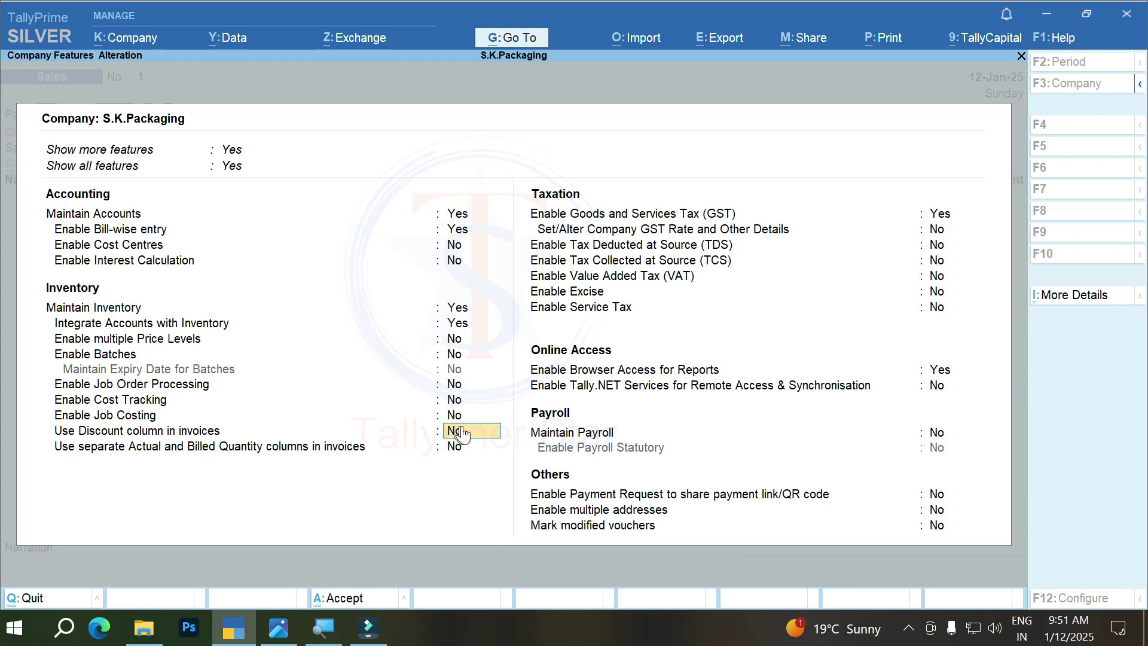
text(y)
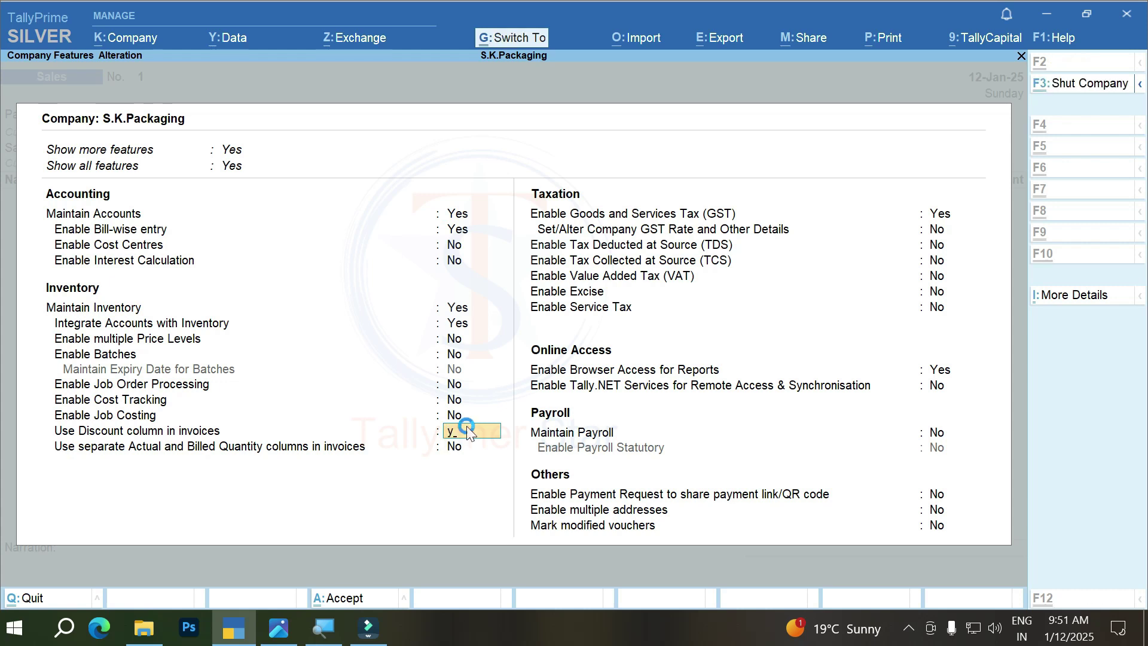
key(ctrl+a)
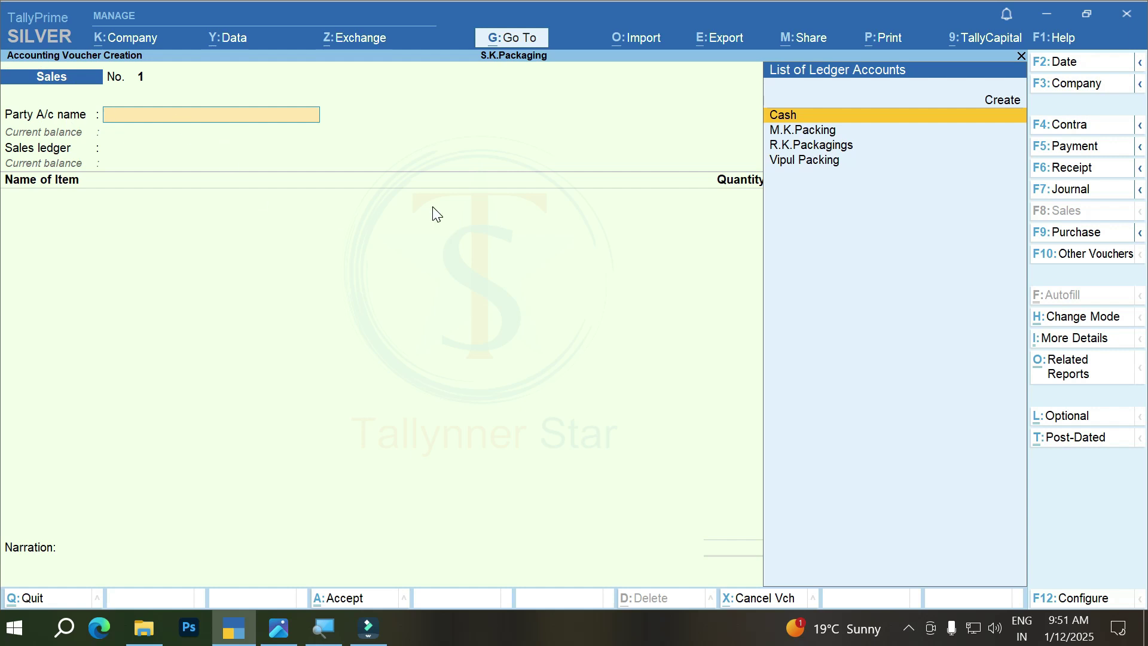
Set the party to M.K.Packing with its default dispatch and party details, and the sales ledger to Sales Account
key(Down)
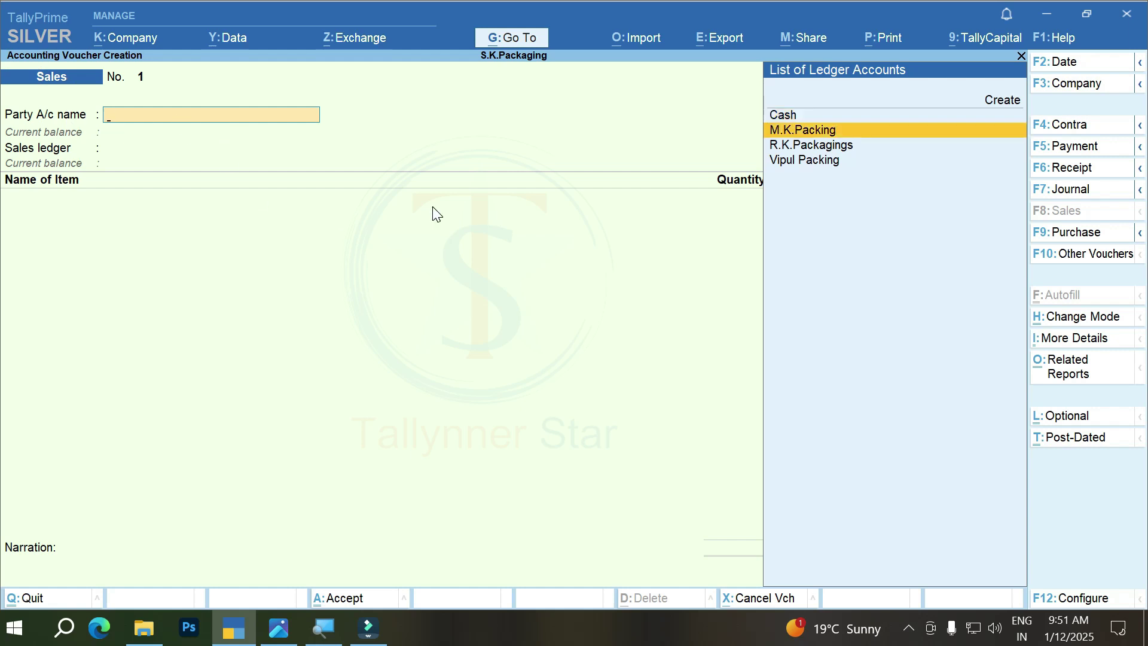
key(Return)
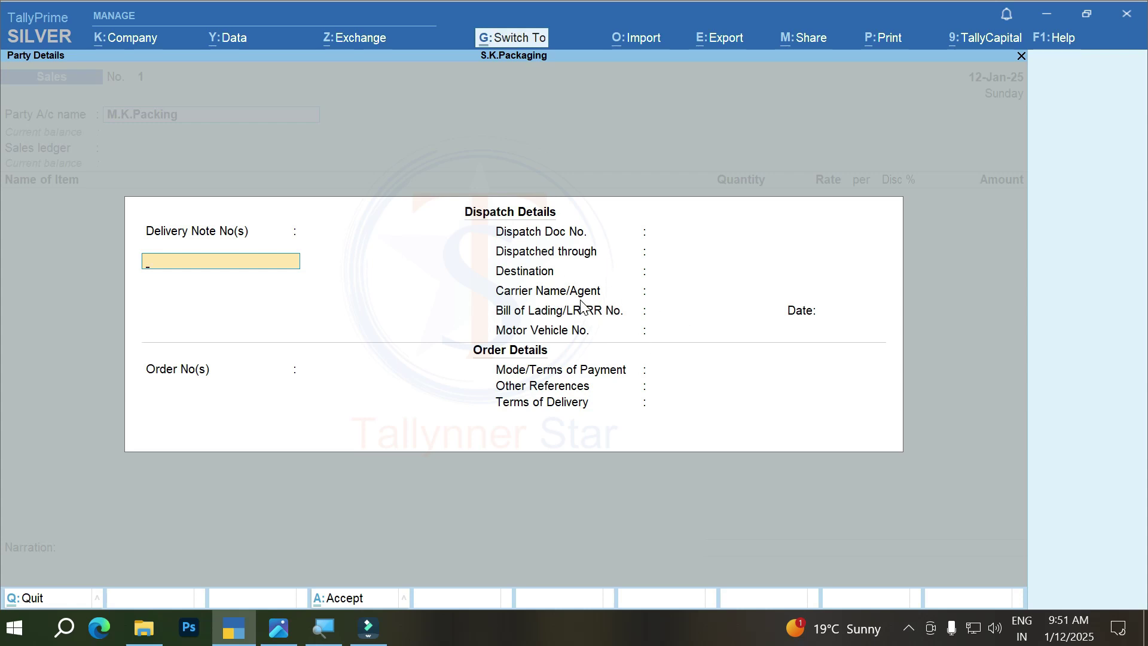
key(ctrl+a)
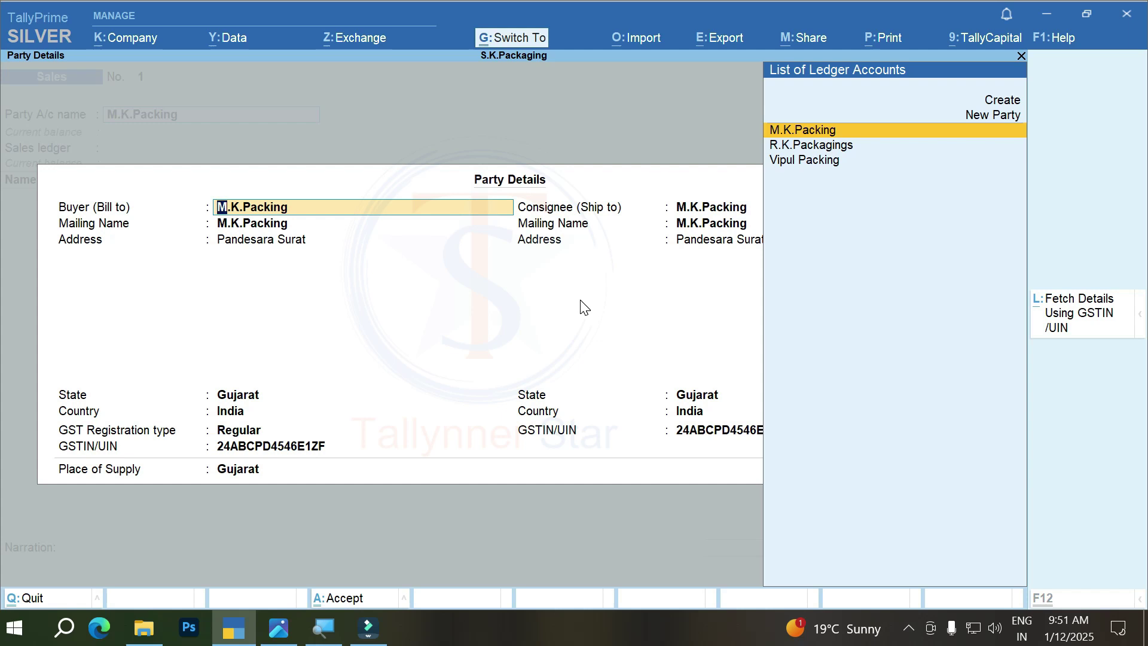
key(ctrl+a)
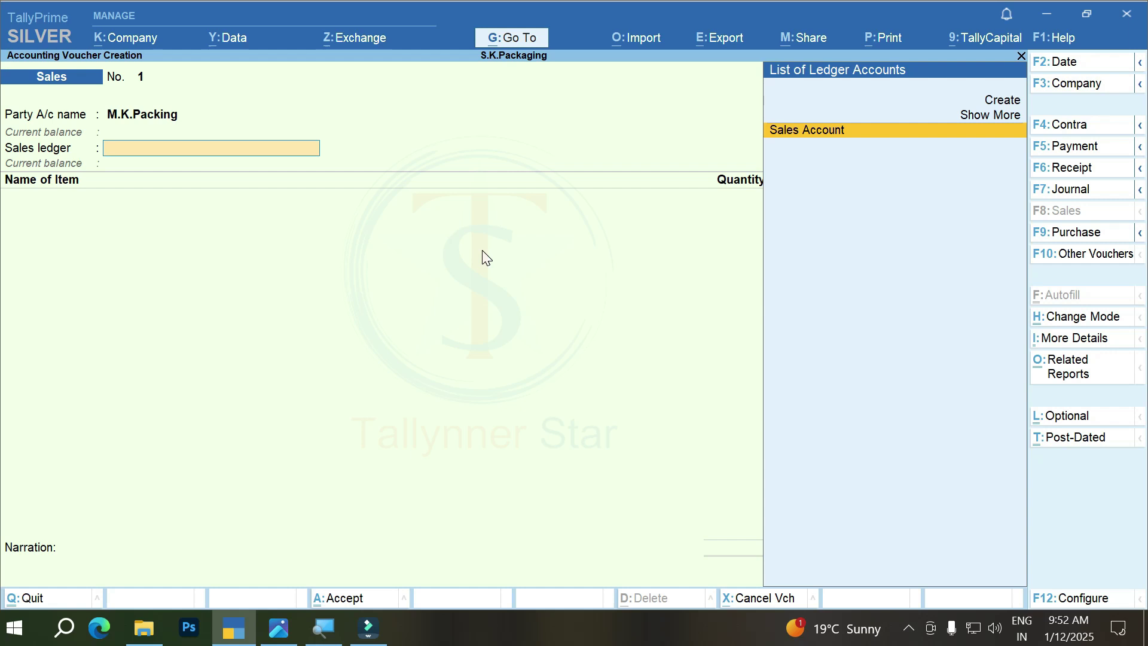
key(Return)
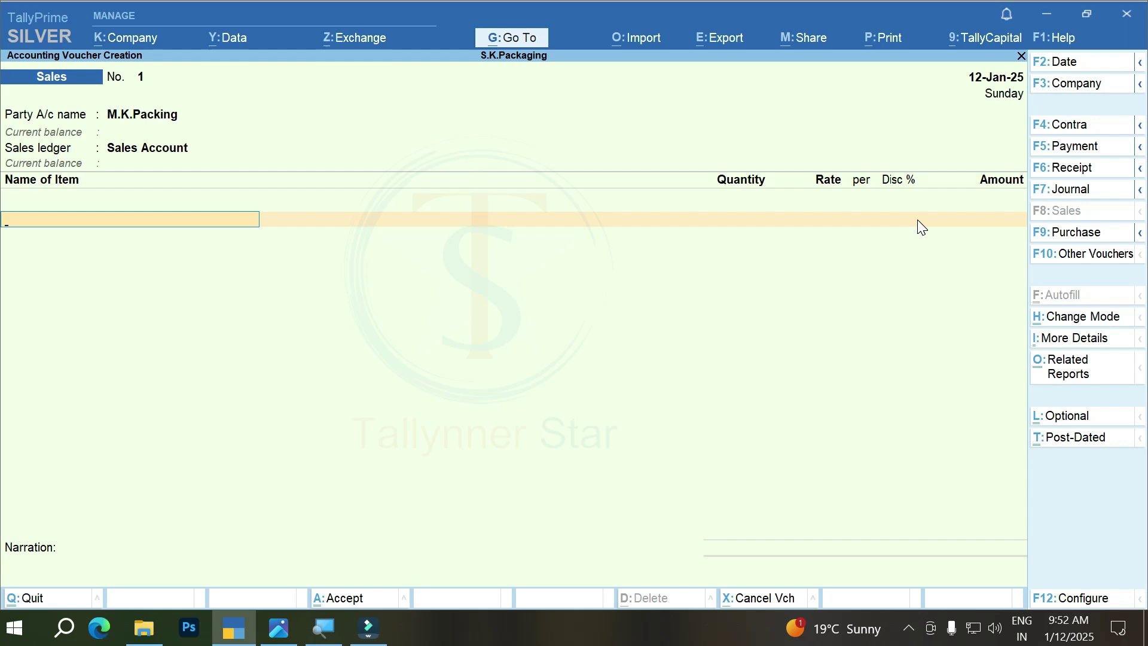
Add the stock item Corrugated Box to the voucher with the description 33-26-33
text(C)
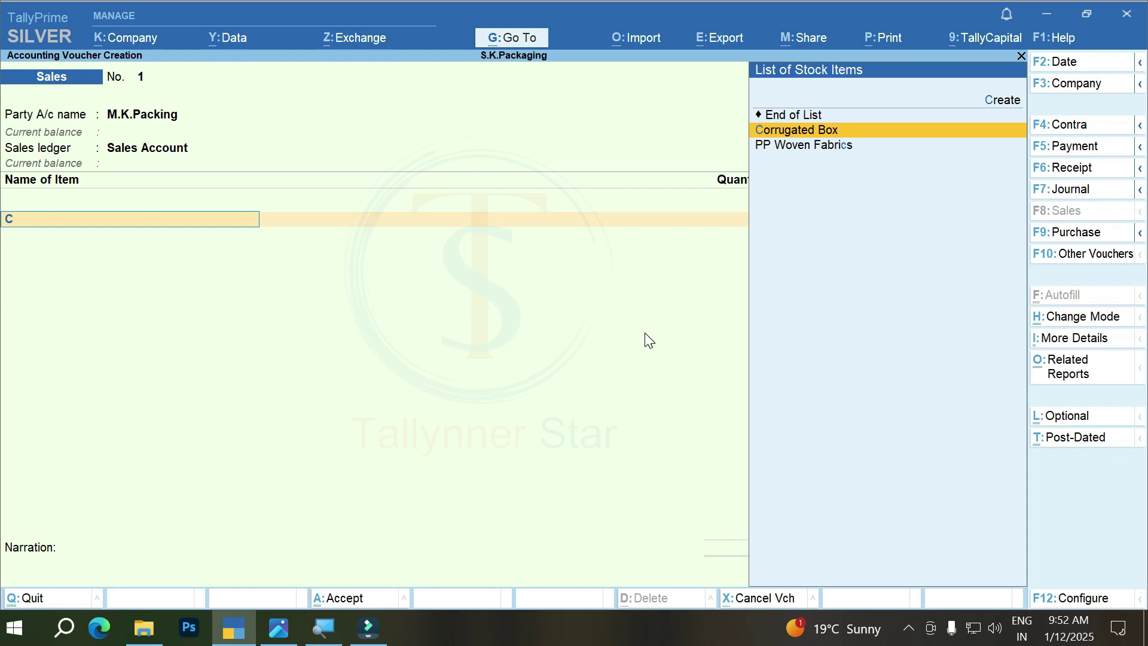
key(Return)
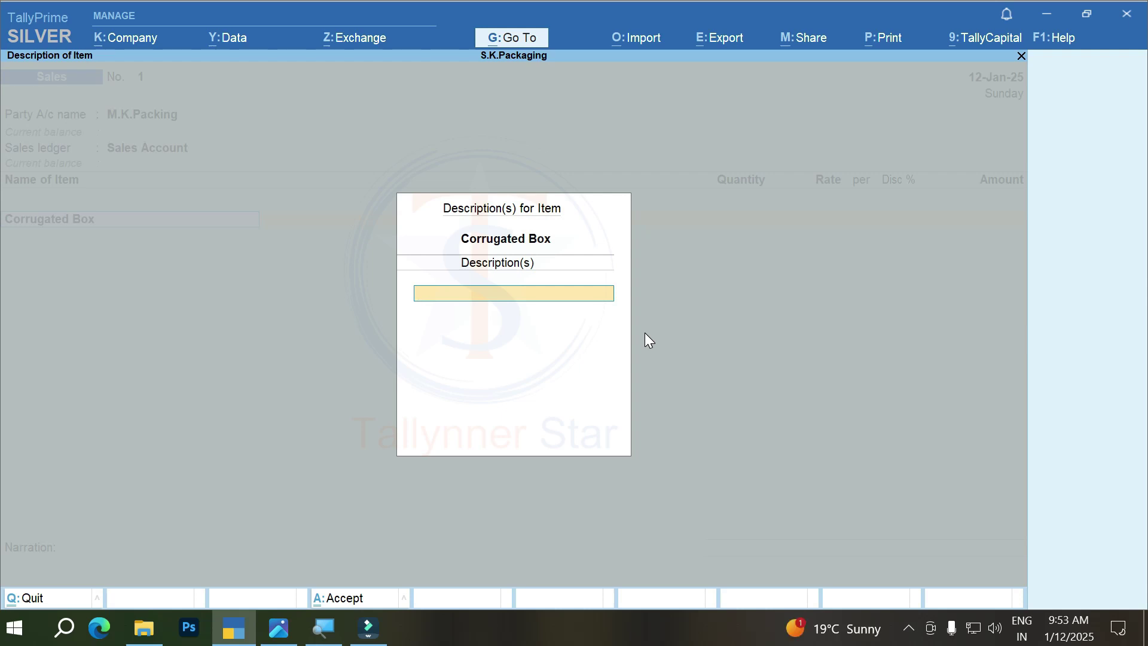
text(33-26-33)
key(Return)
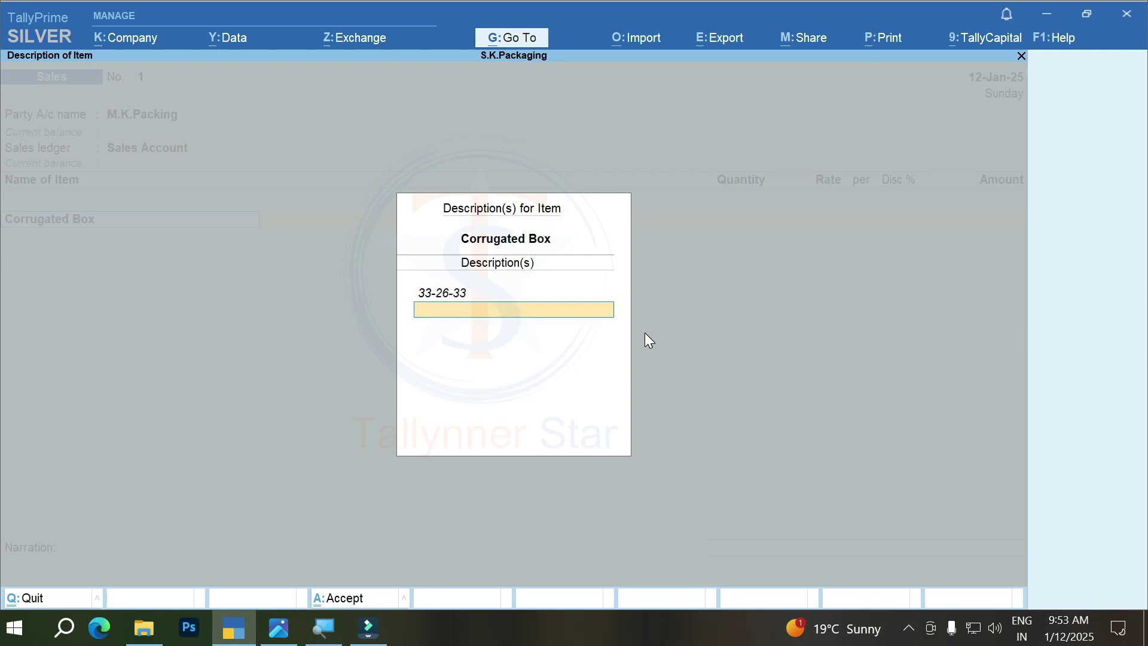
key(Return)
Enter a quantity of 200 PCS and a rate of 150 per PCS for Corrugated Box
text(2)
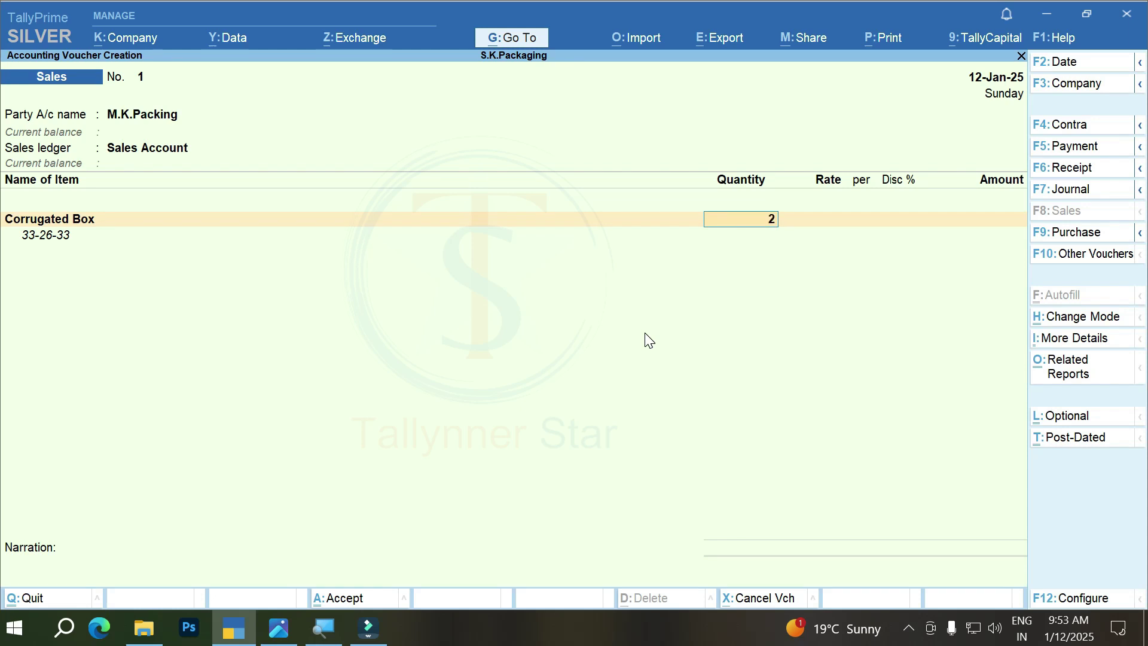
text(00)
key(Return)
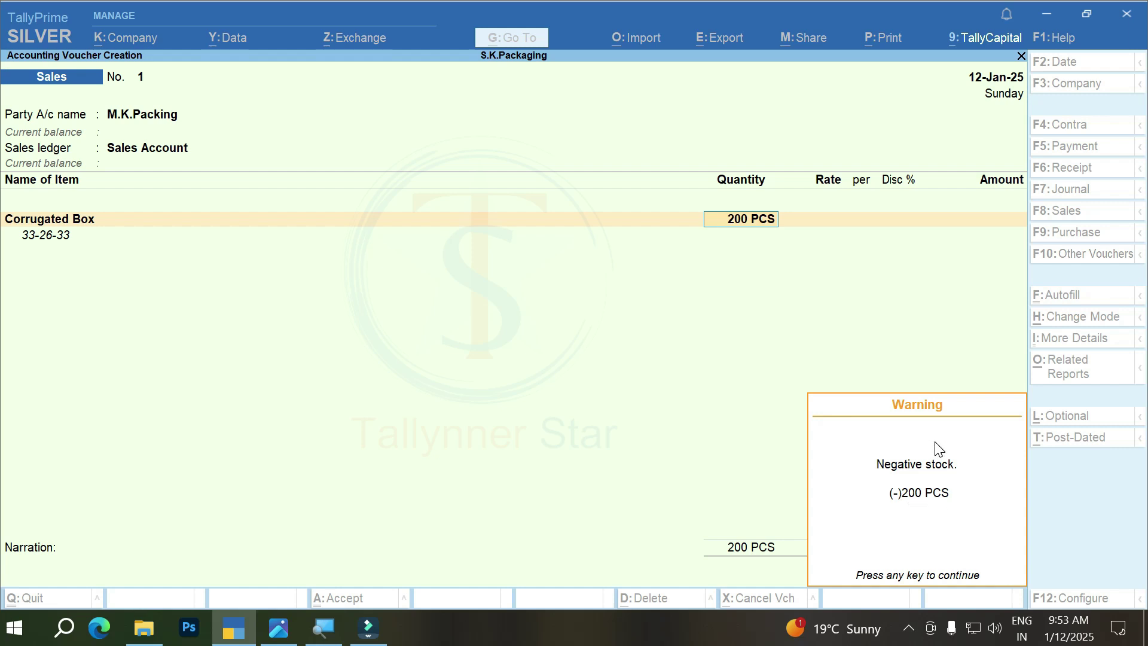
key(Return)
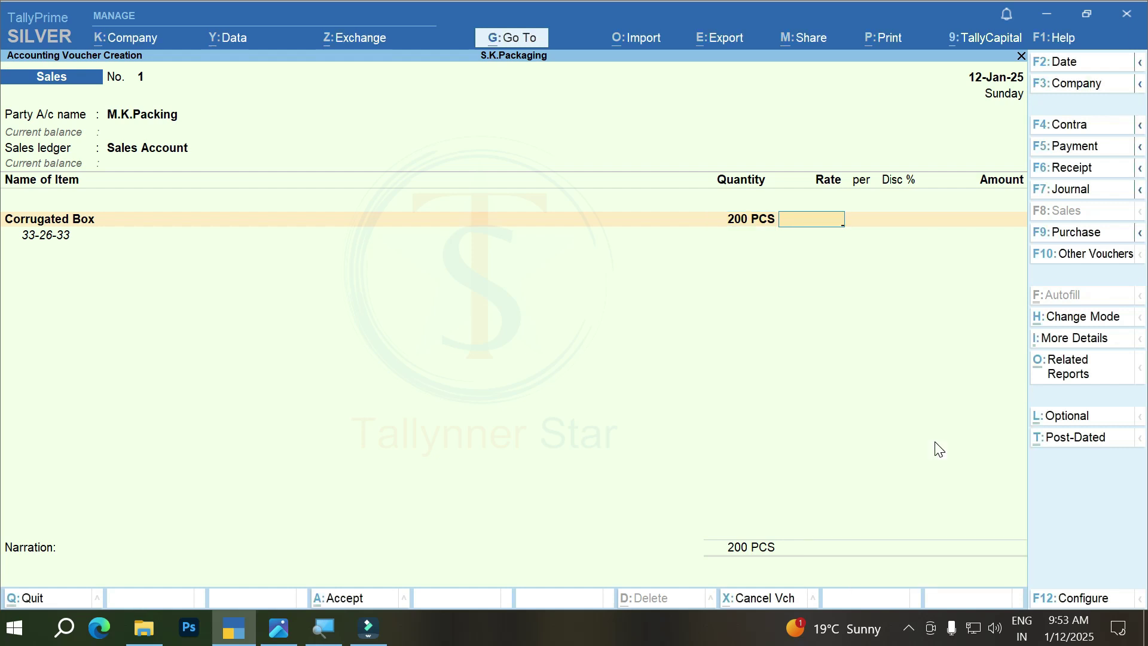
text(150)
key(Return)
key(Return)
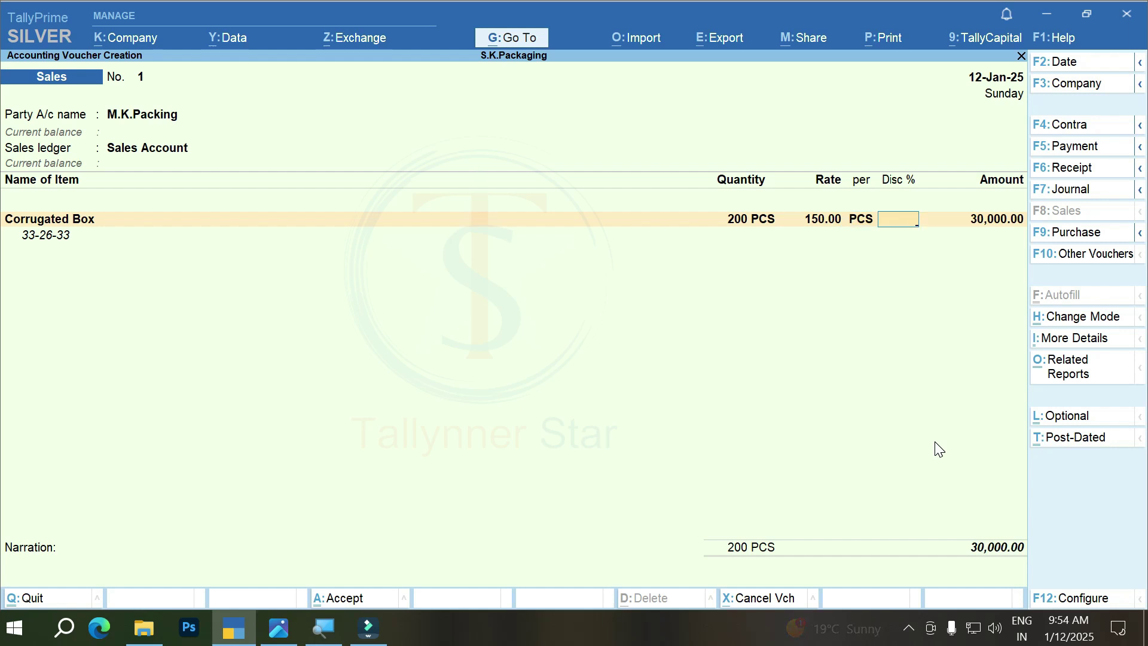
Give Corrugated Box a 2% discount and keep its GST rate and HSN/SAC details as per Masters/Company
text(2)
key(Return)
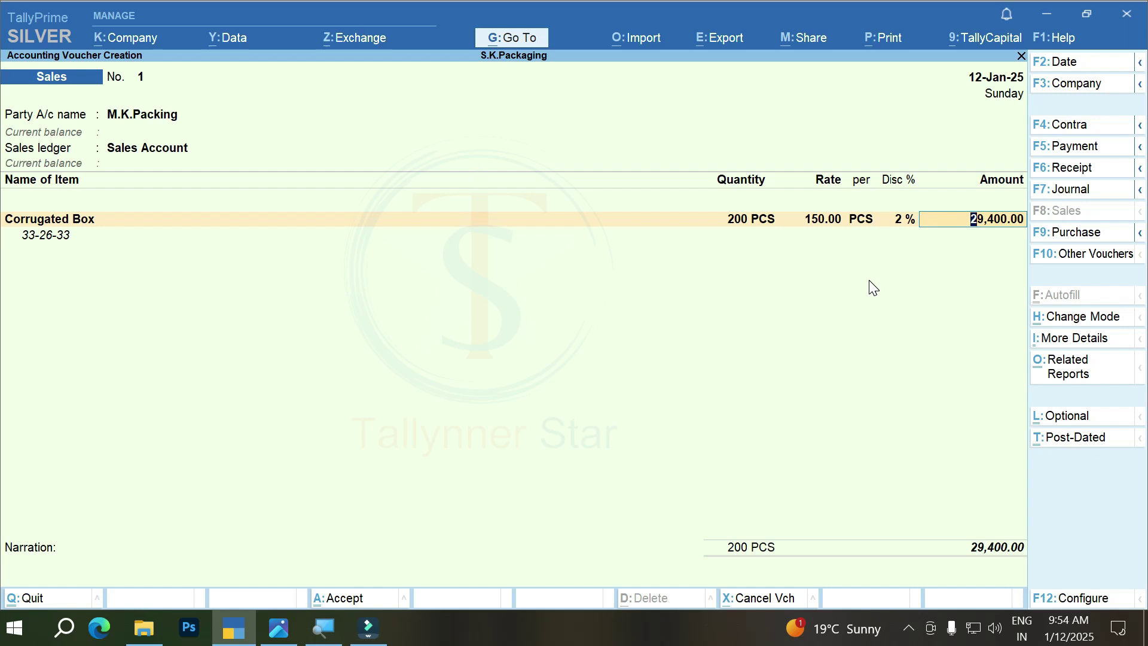
key(Return)
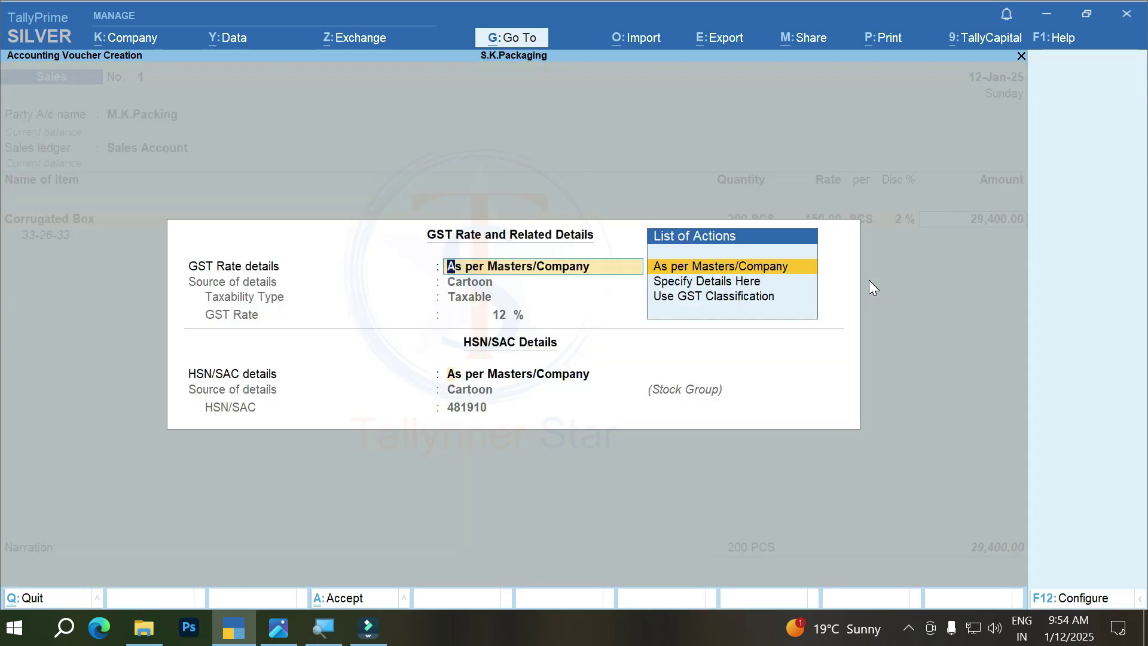
key(Return)
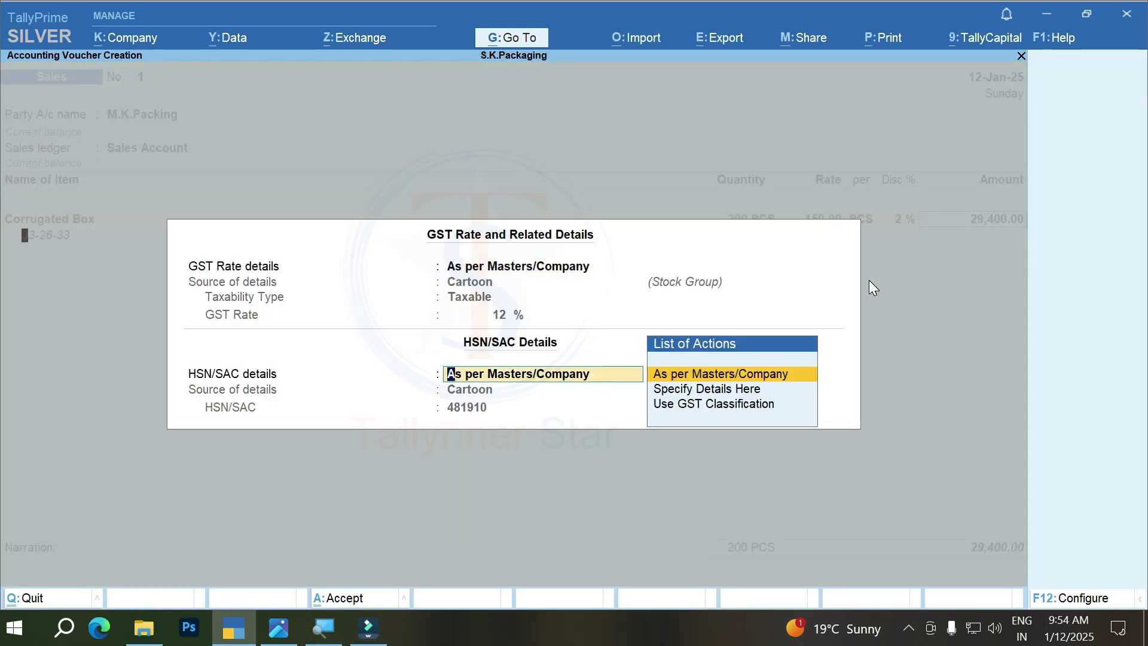
key(Return)
key(Return)
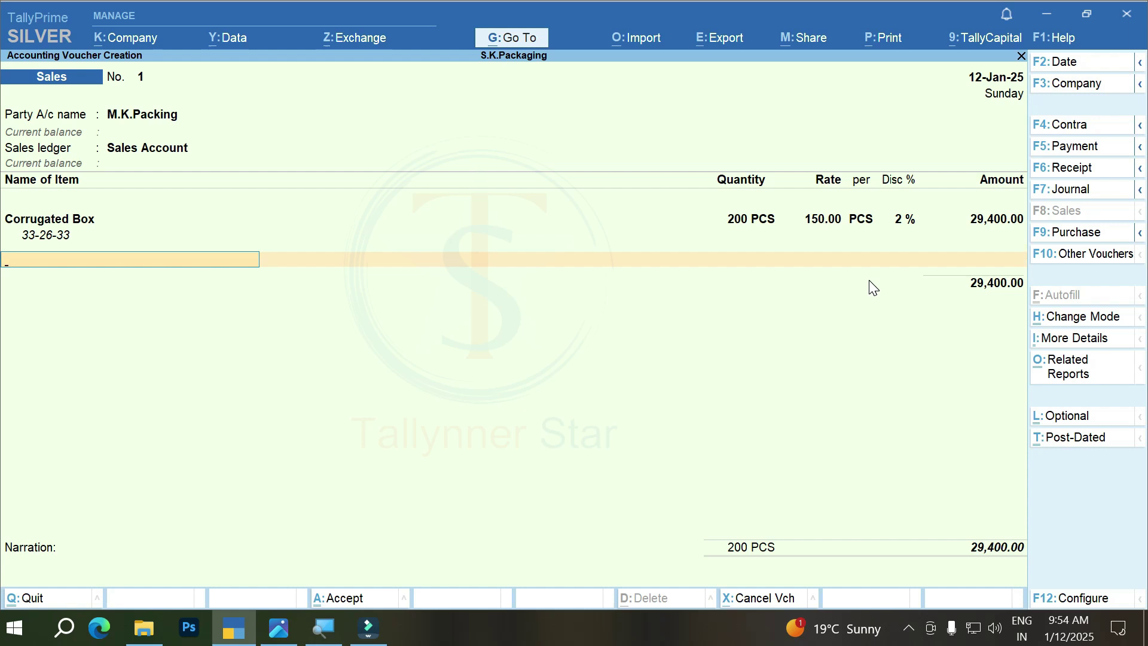
Add PP Woven Fabrics as the second item, without a description, with a quantity of 500 KGS
text(P)
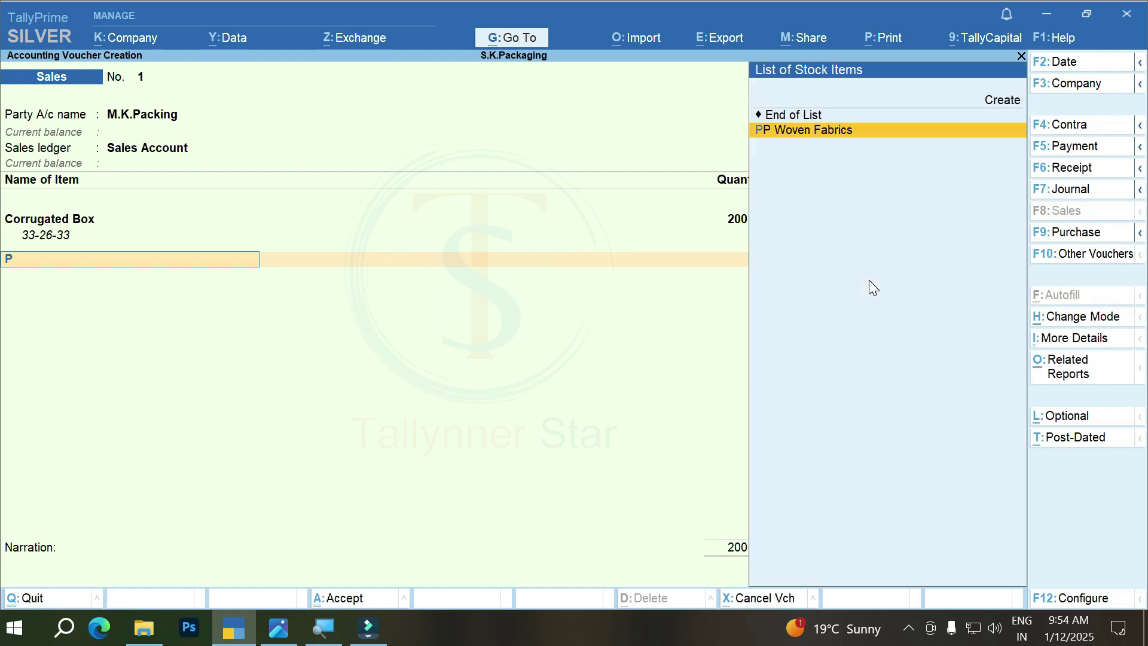
key(Return)
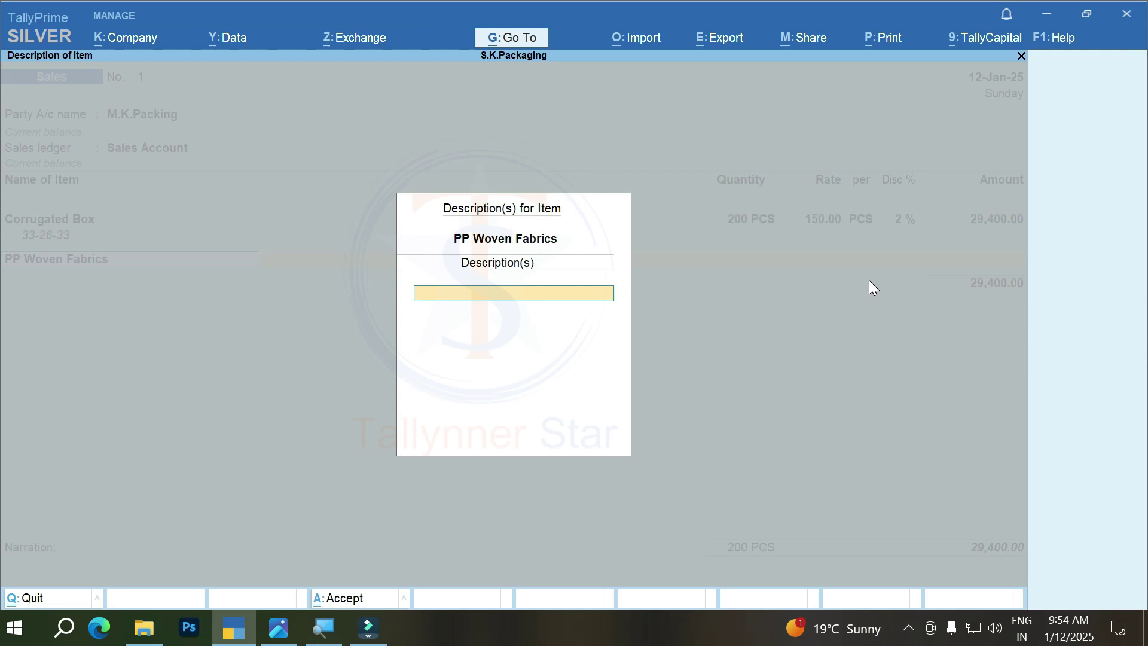
key(Return)
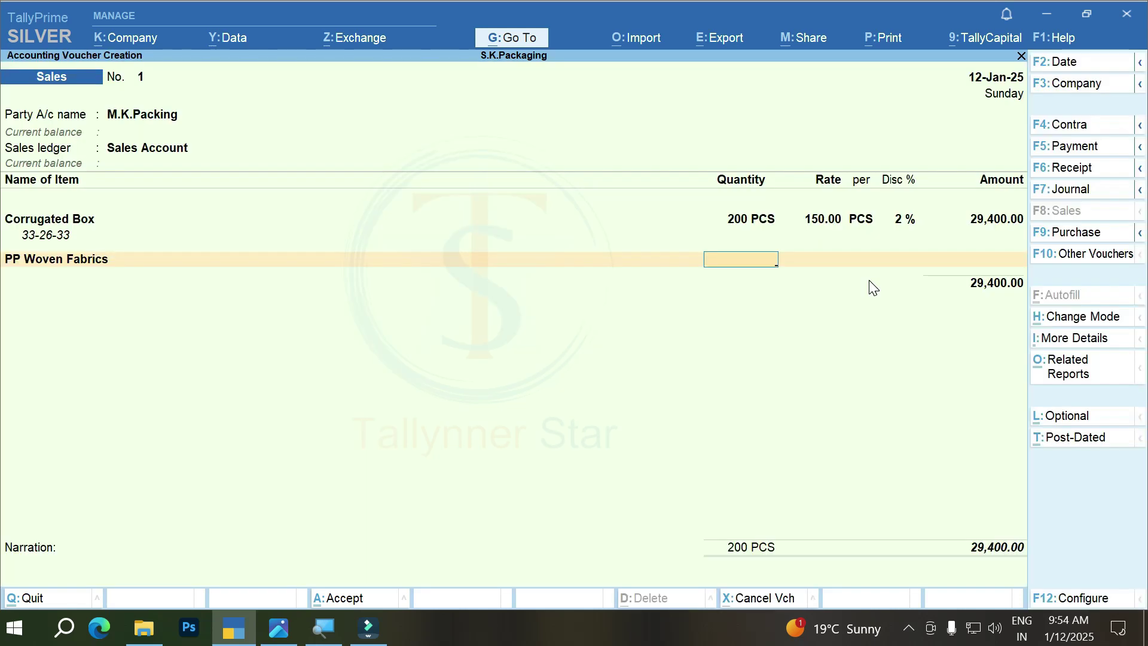
text(500)
key(Return)
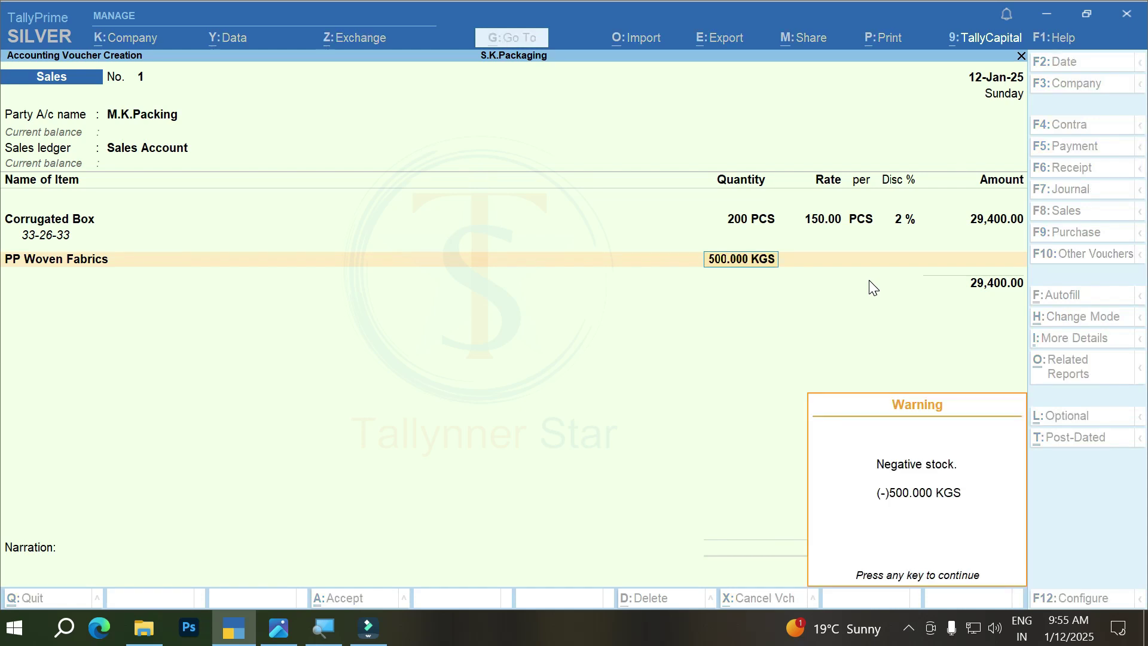
key(Return)
Set PP Woven Fabrics to a rate of 105 per KGS and a 5% discount, keeping GST details as per Masters/Company
text(105)
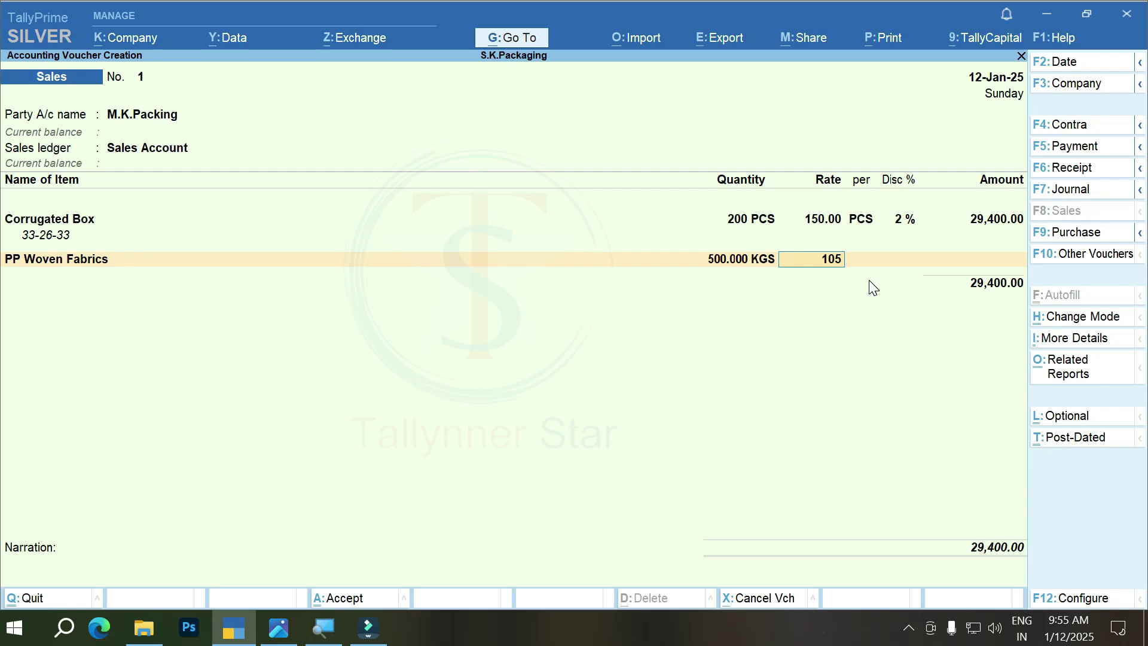
text(/k)
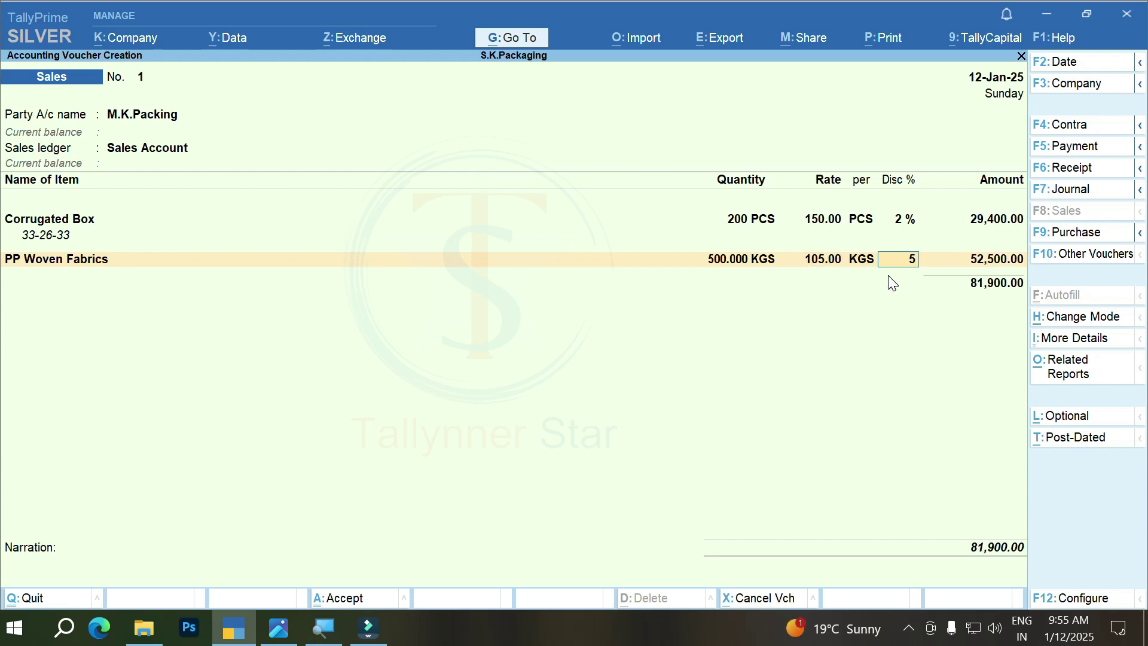
key(Return)
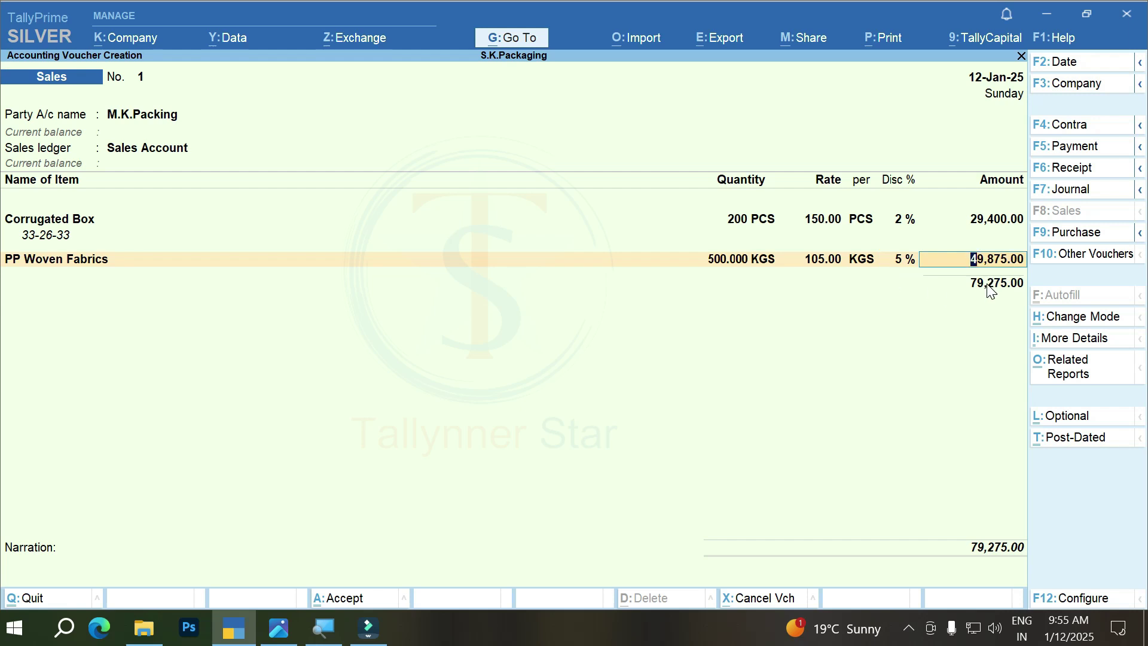
key(Return)
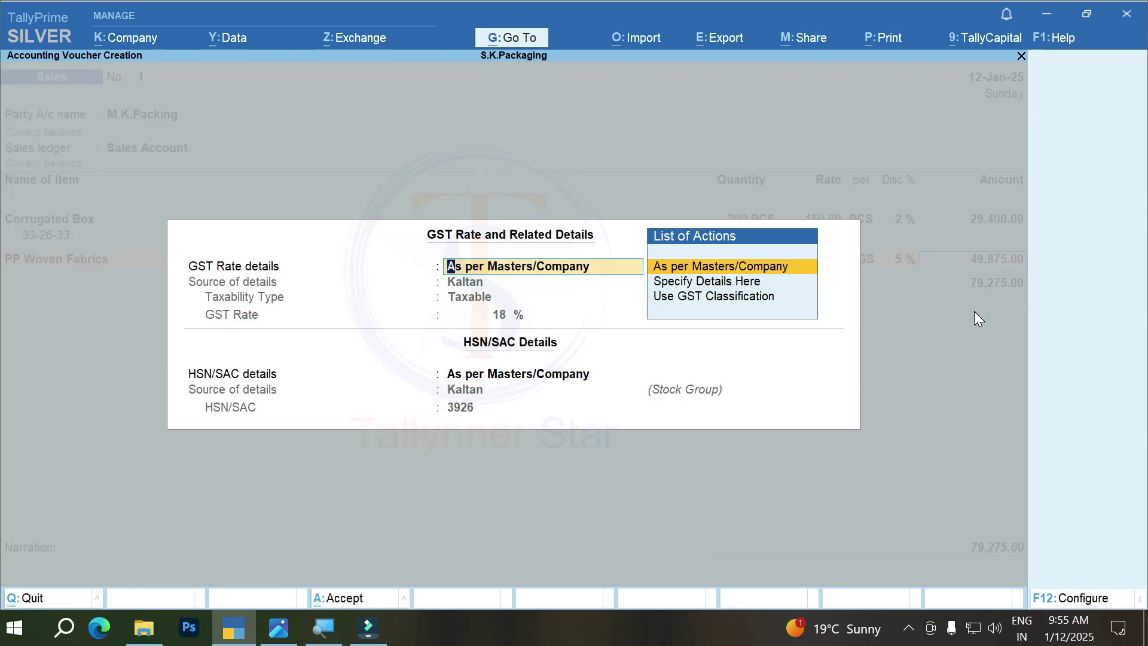
key(Return)
key(Return)
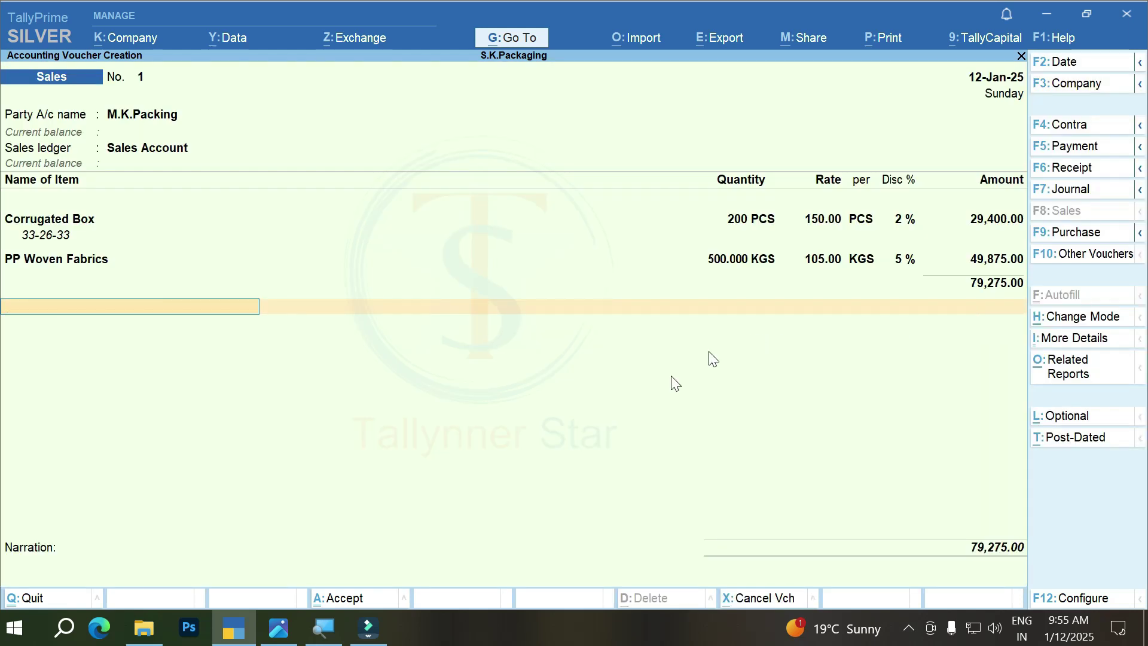
Add the CGST ledger below the items with its automatically calculated amount
text(C)
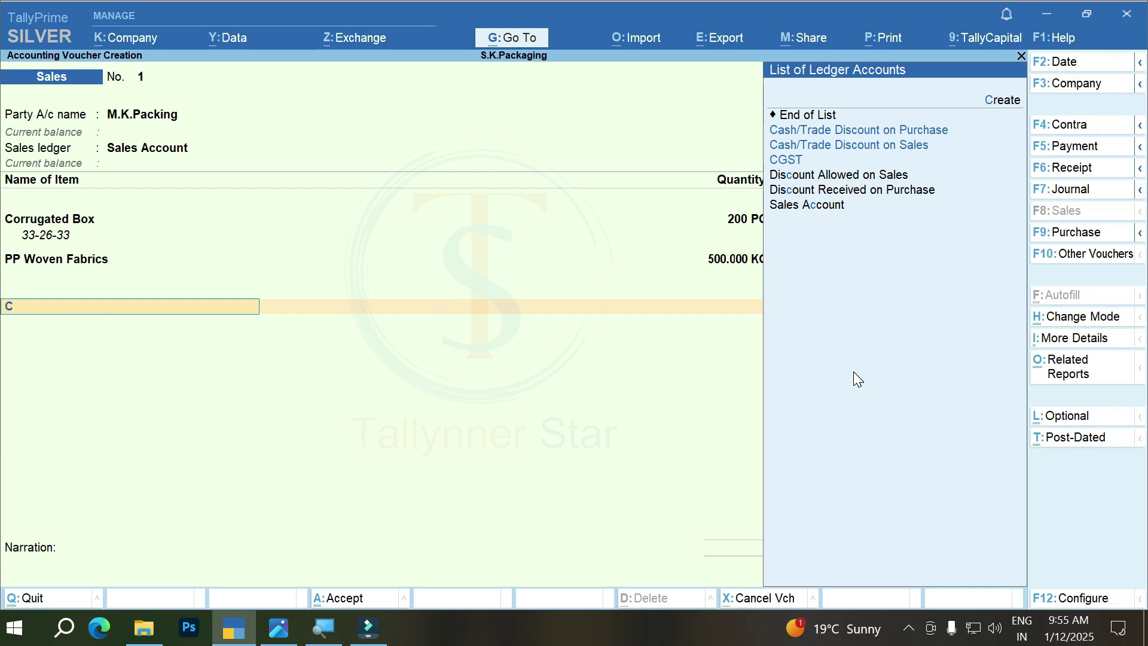
key(Down)
key(Down)
key(Return)
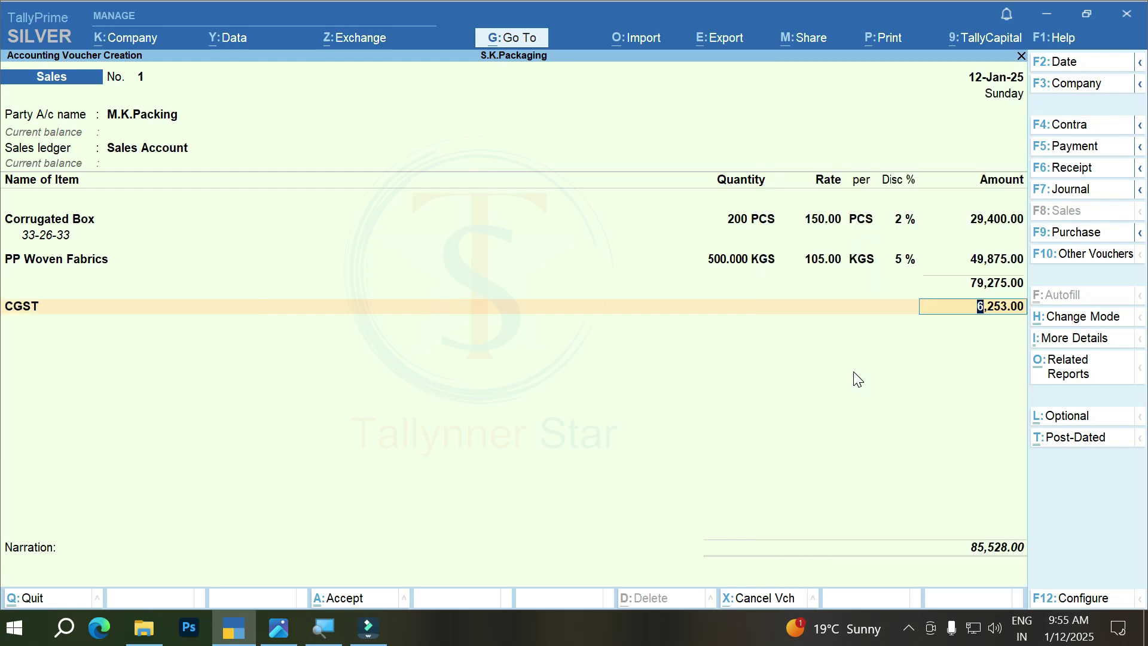
key(Return)
Add the SGST ledger with its calculated amount and save the sales voucher without a narration
text(Sg)
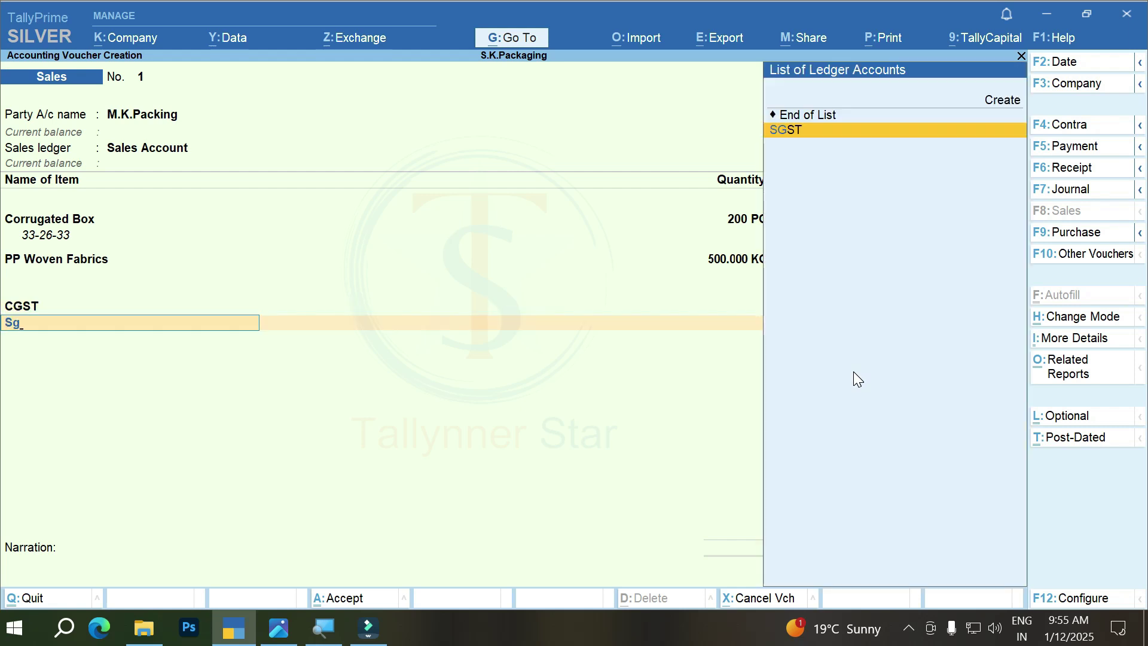
key(Return)
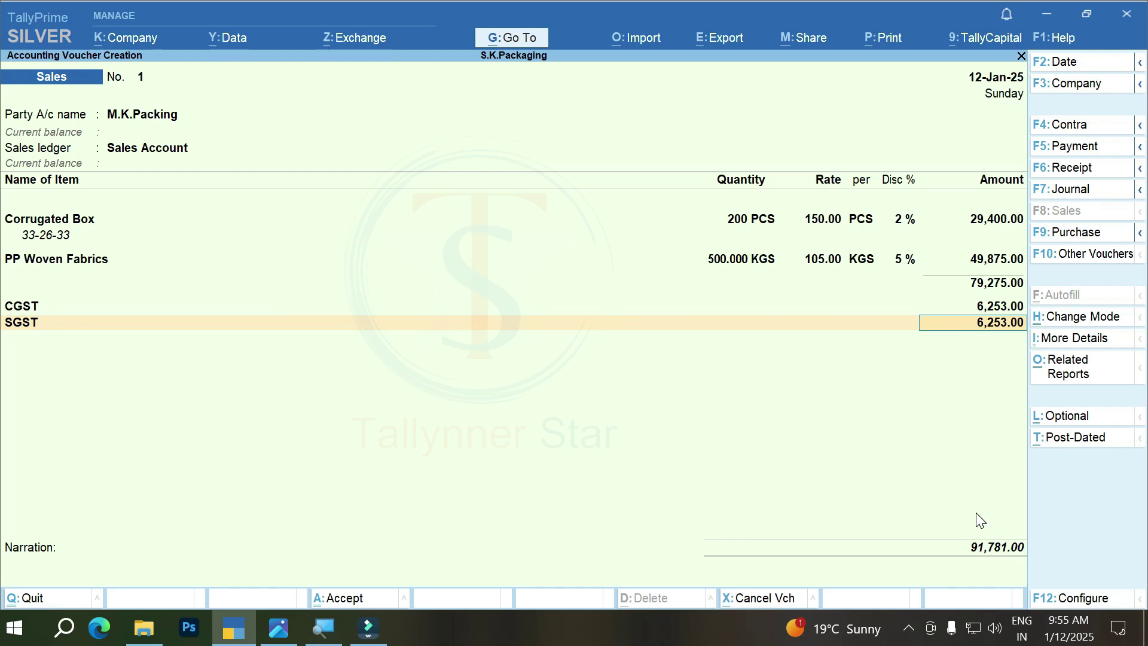
key(Return)
key(Return)
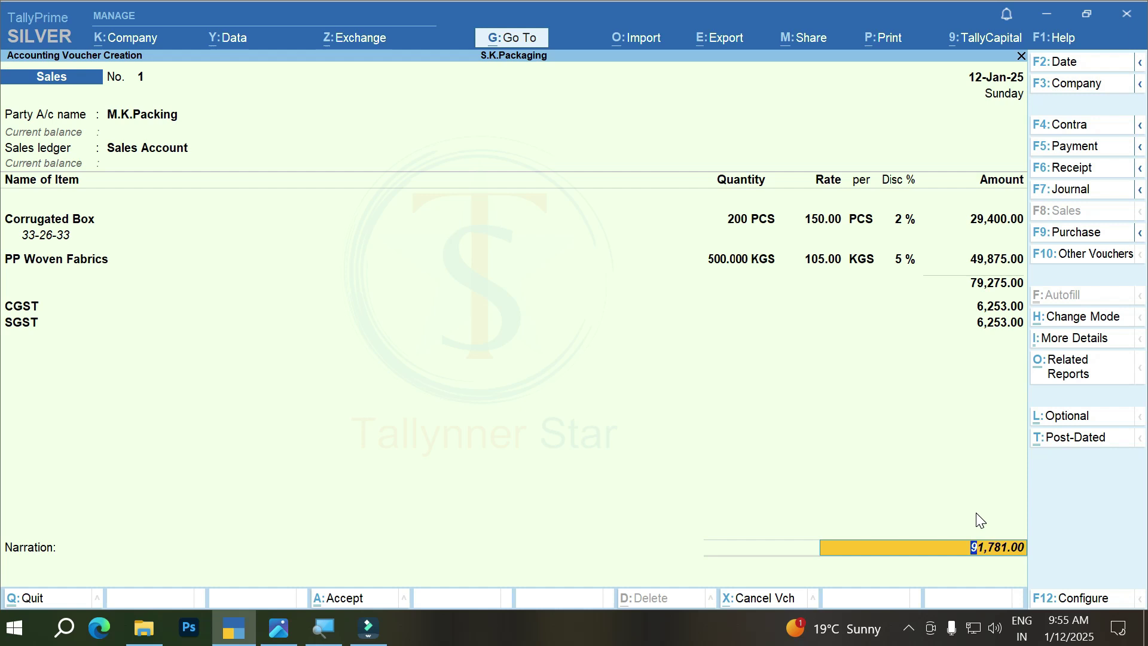
key(Return)
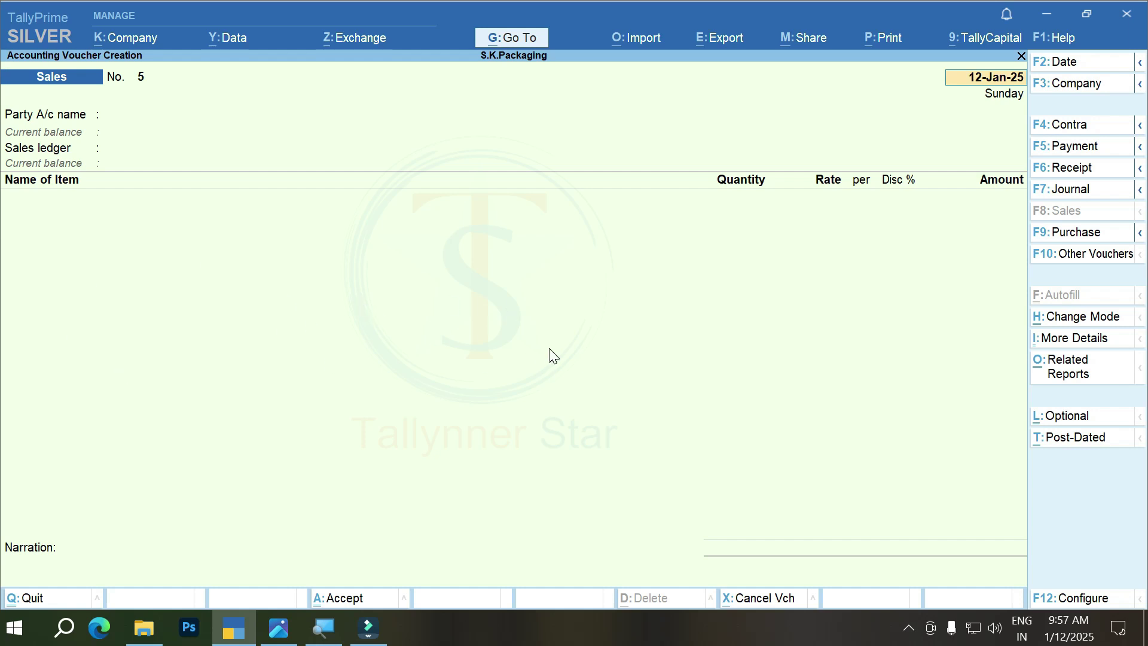
Give the new sales voucher number 2 from the list of unused voucher numbers
click(1067, 340)
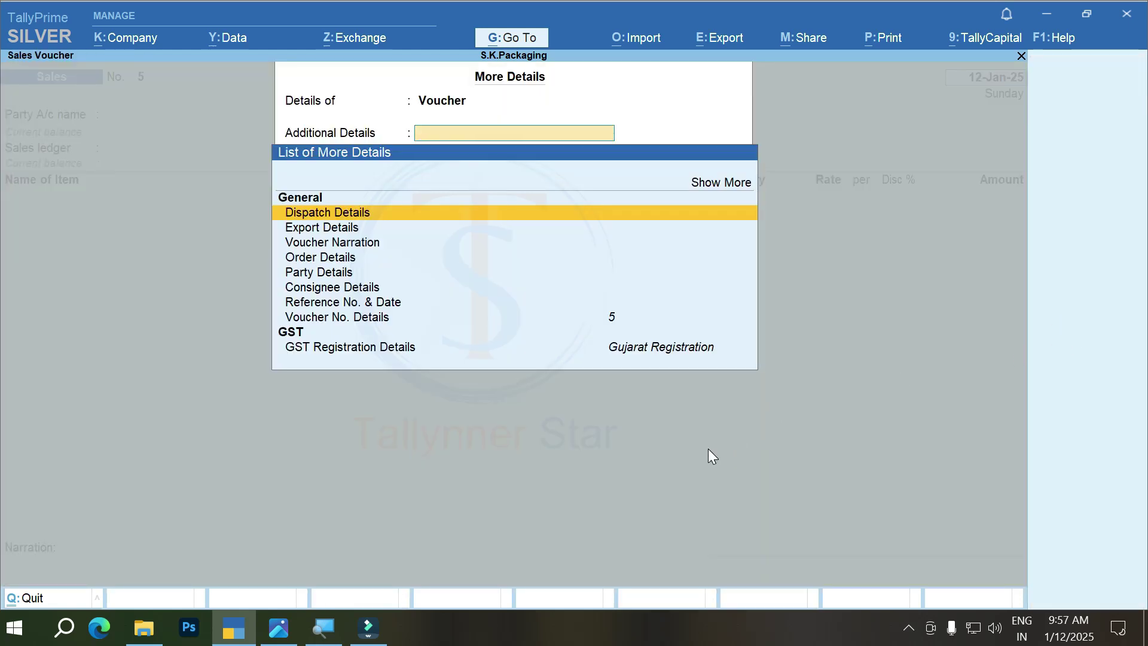
key(Down)
key(Down)
key(Down)
key(Down)
key(Down)
key(Down)
key(Down)
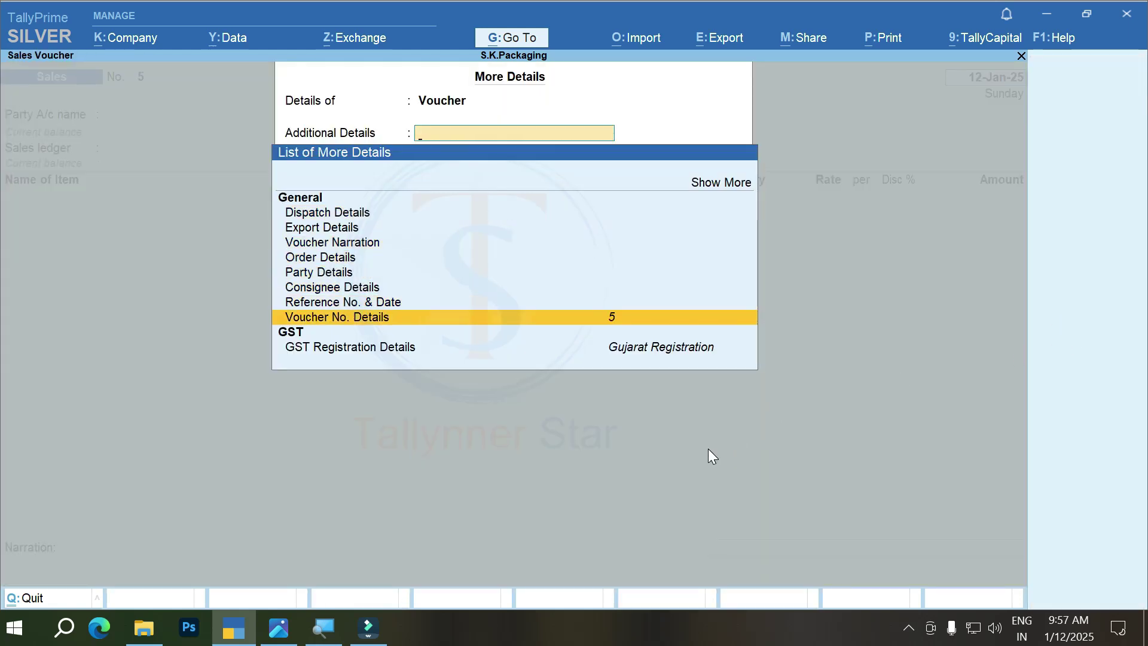
click(635, 318)
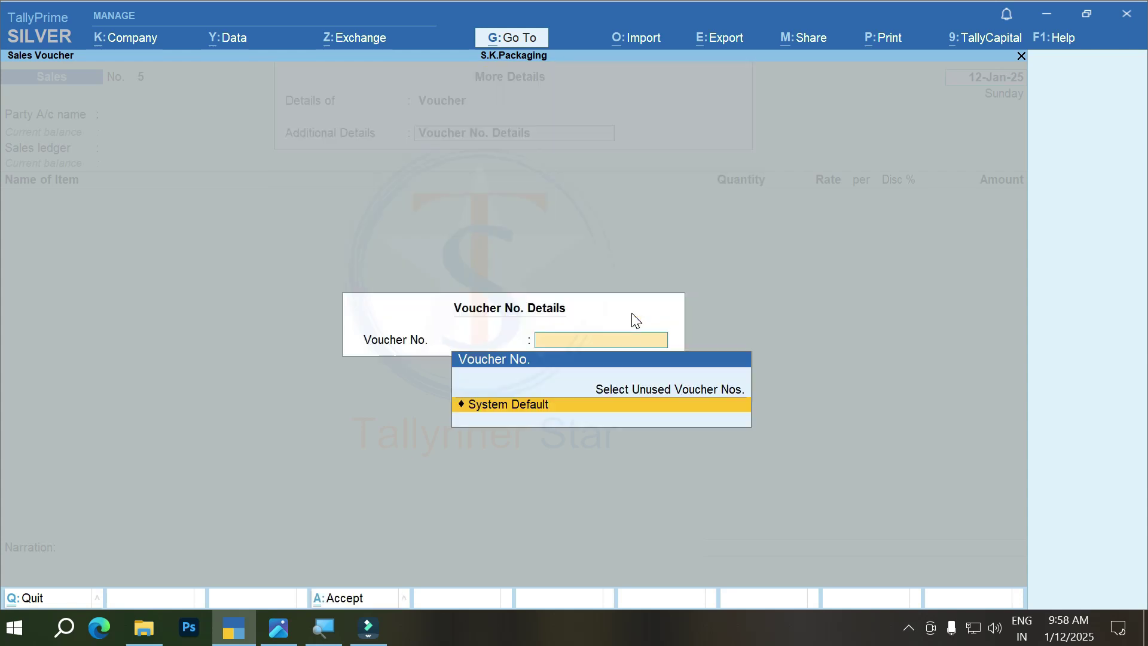
key(Up)
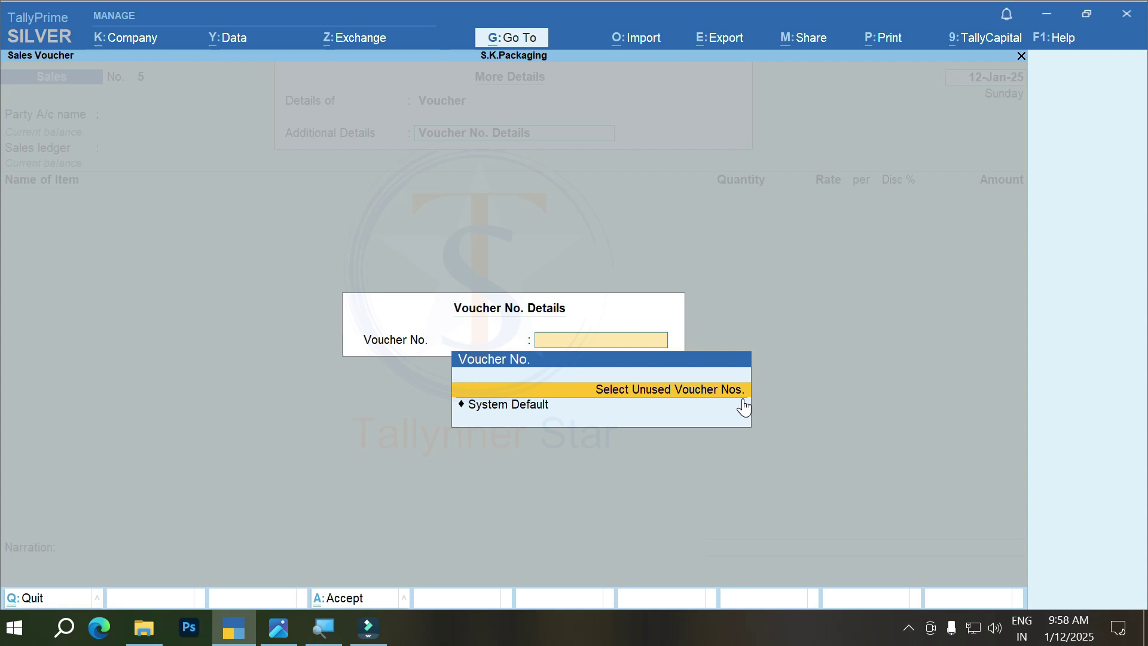
key(Return)
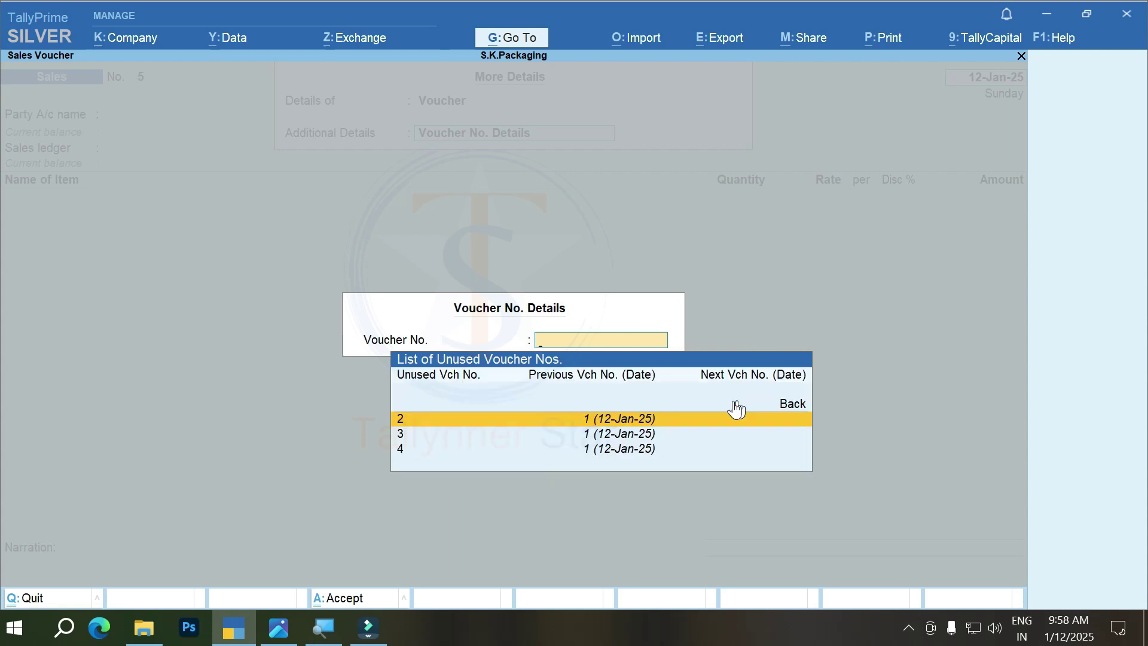
click(457, 426)
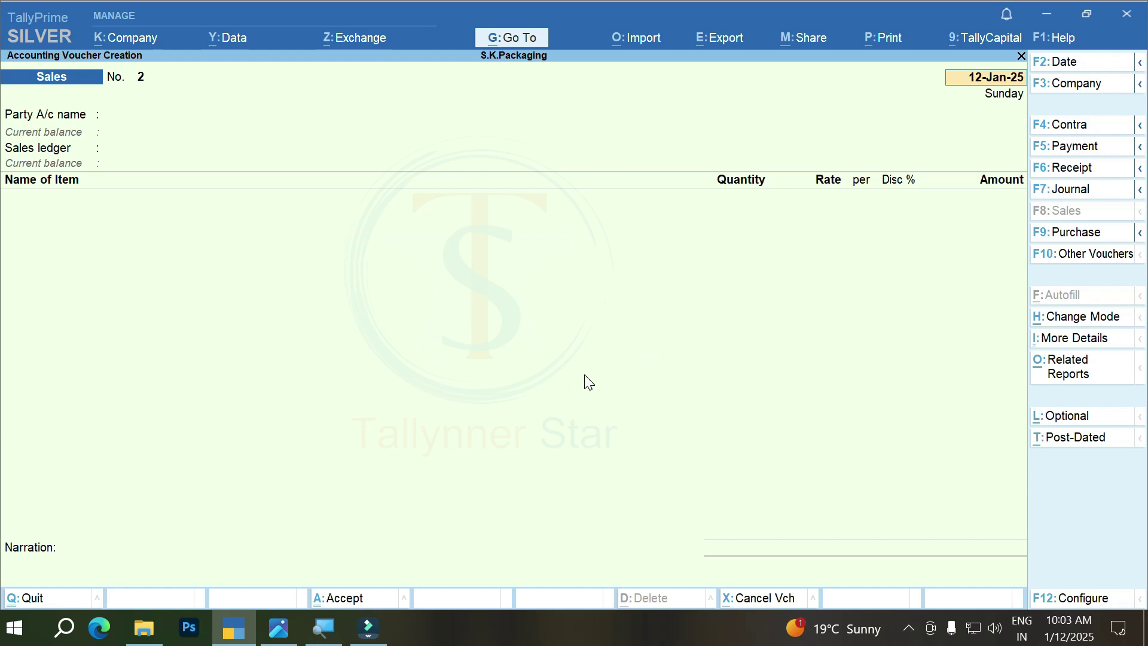
Reopen the saved M.K.Packing sales voucher, examine its Tax Invoice print preview enlarged, and return to voucher creation
key(Page_Up)
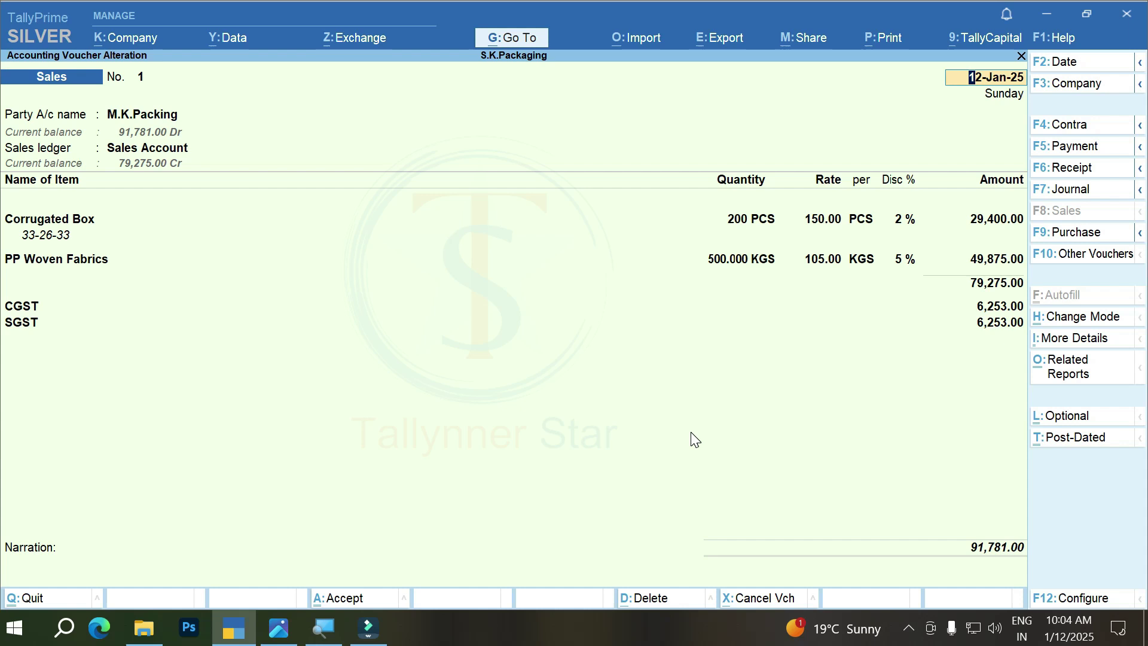
key(ctrl+p)
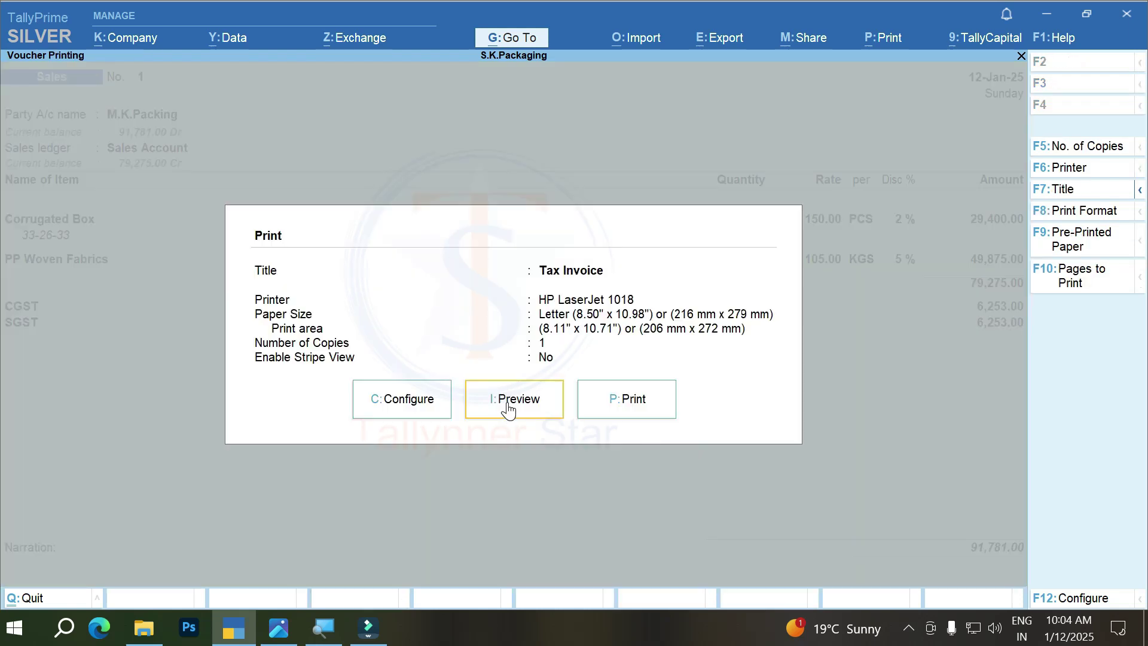
click(508, 409)
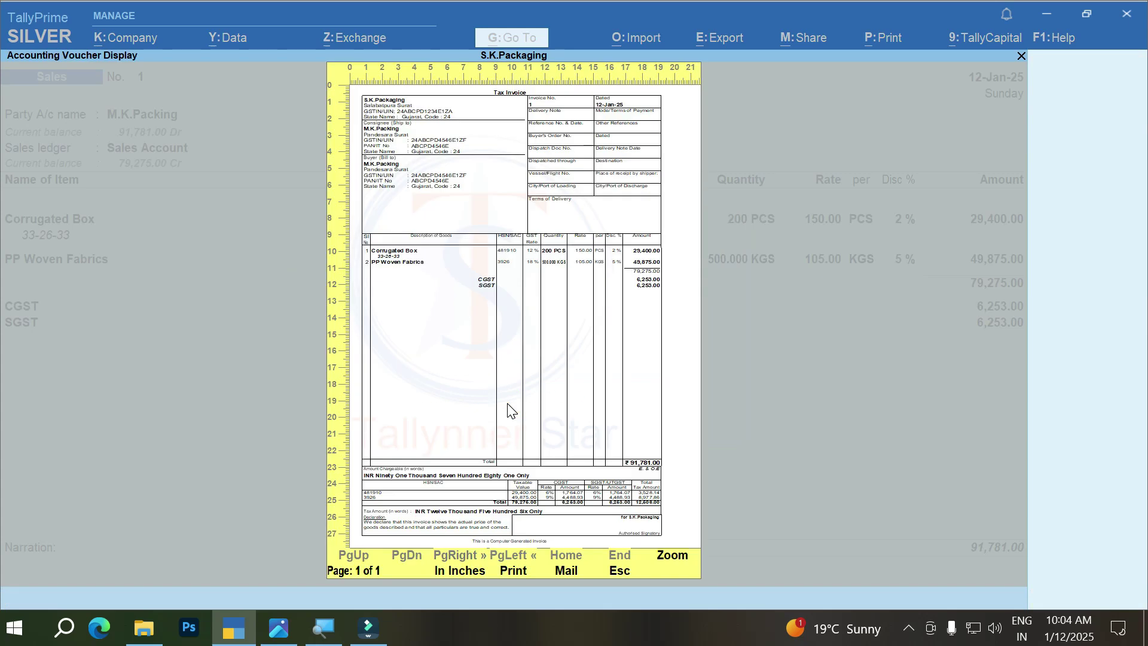
click(670, 557)
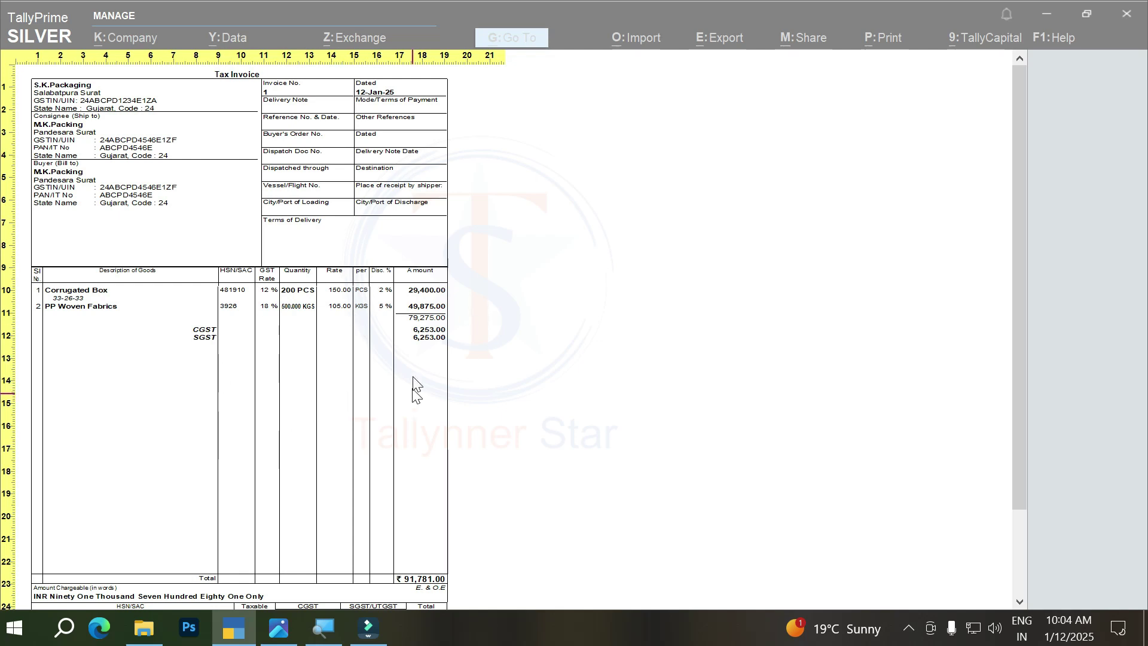
key(Escape)
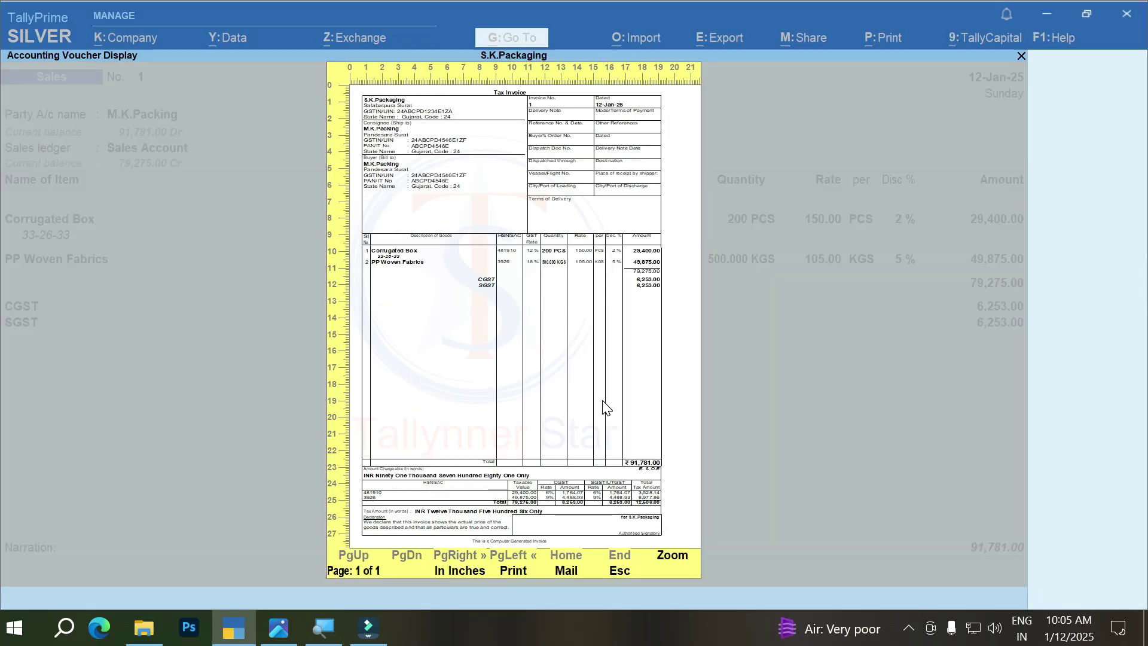
key(Escape)
key(Escape)
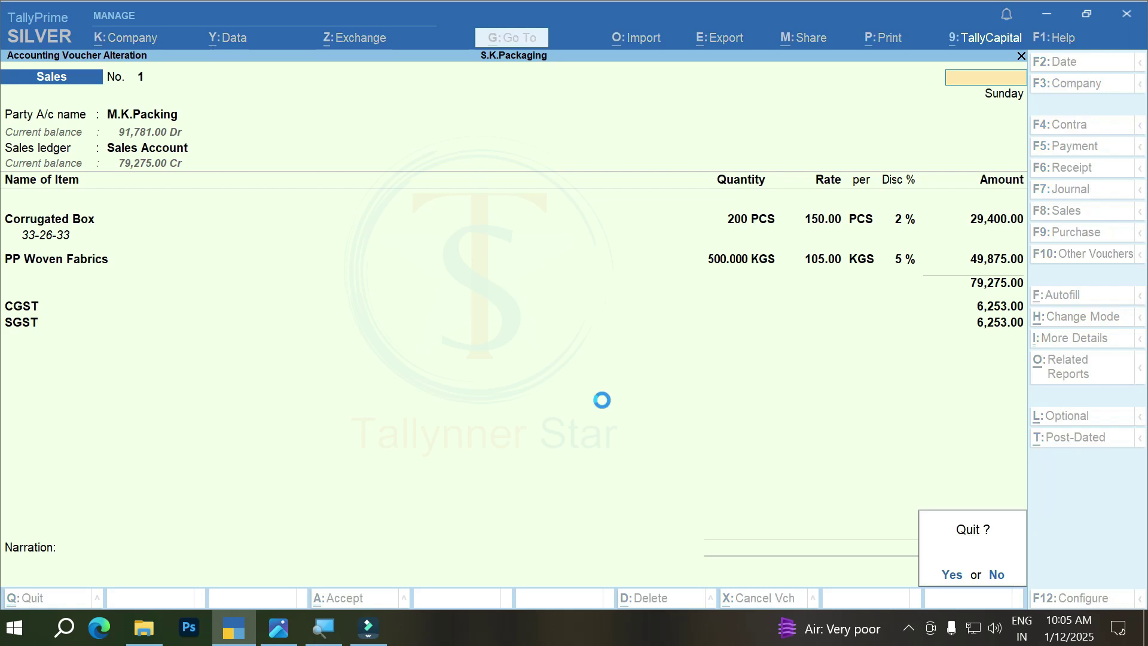
key(y)
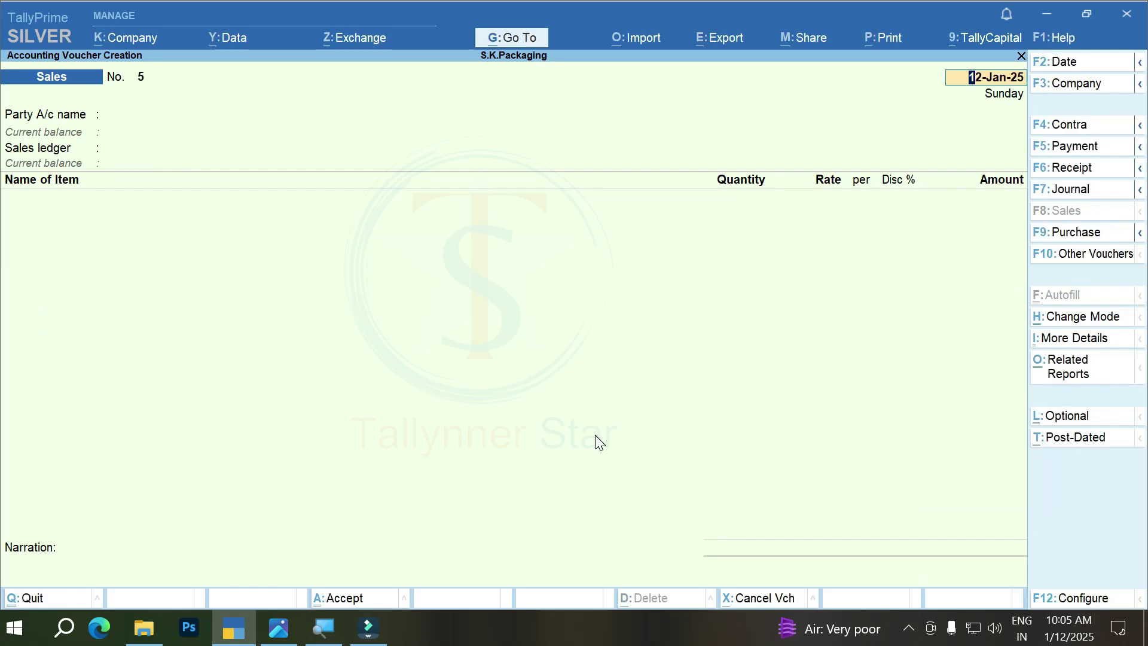
Set Use Discount column in invoices to No in the company features and save them
key(F11)
key(Down)
key(Down)
key(Down)
key(Down)
key(Down)
key(Down)
key(Down)
key(Down)
key(Down)
key(Down)
key(Down)
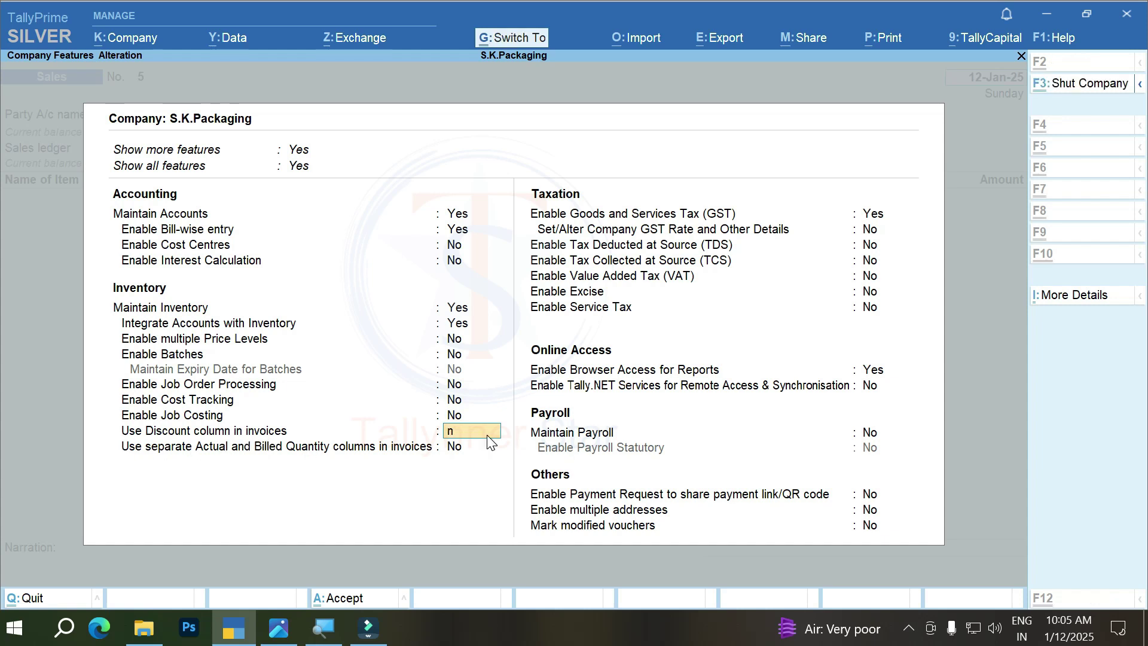
key(ctrl+a)
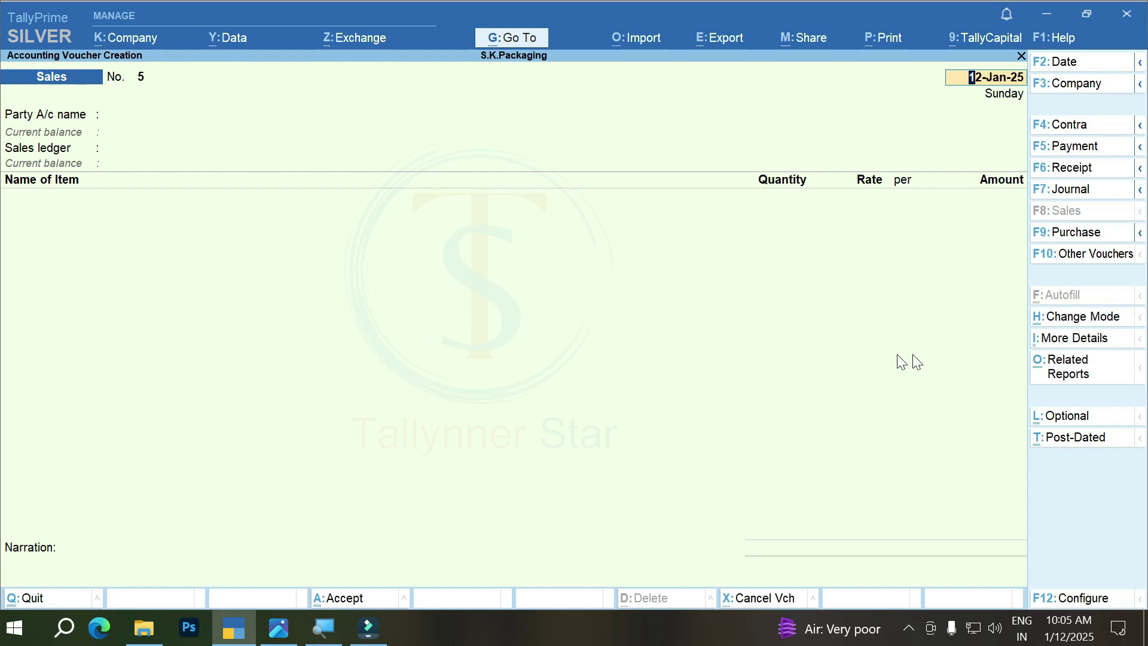
Assign unused voucher number 2 to the blank sales voucher through its voucher number details
click(1076, 342)
key(Down)
key(Down)
key(Down)
key(Down)
key(Down)
key(Down)
key(Down)
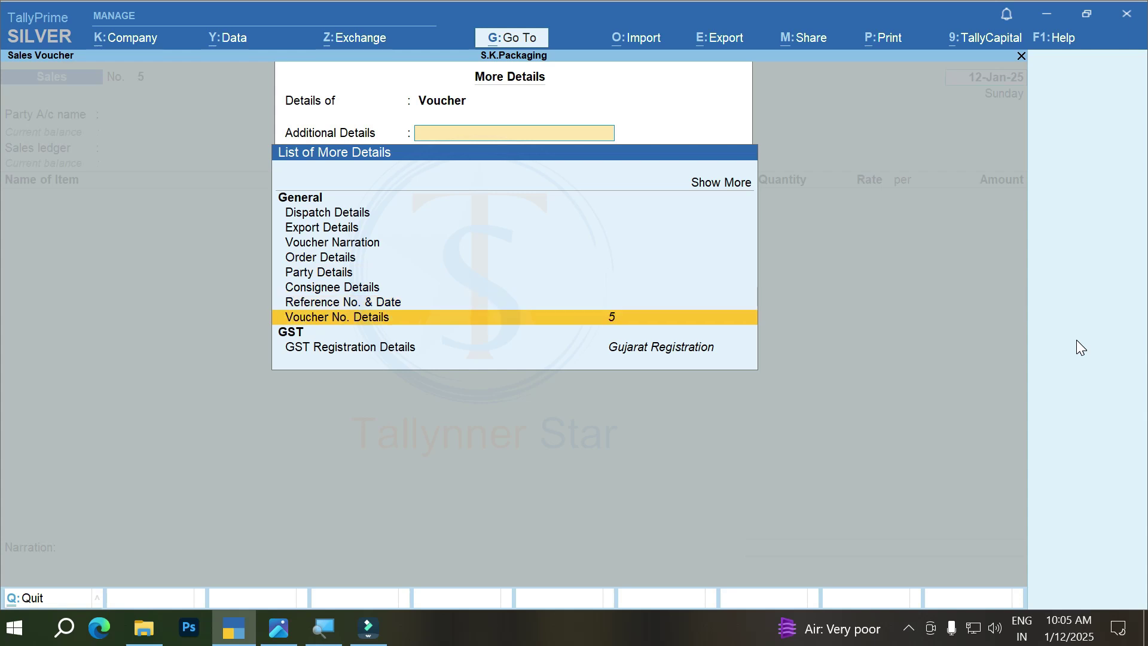
key(Return)
key(Up)
key(Return)
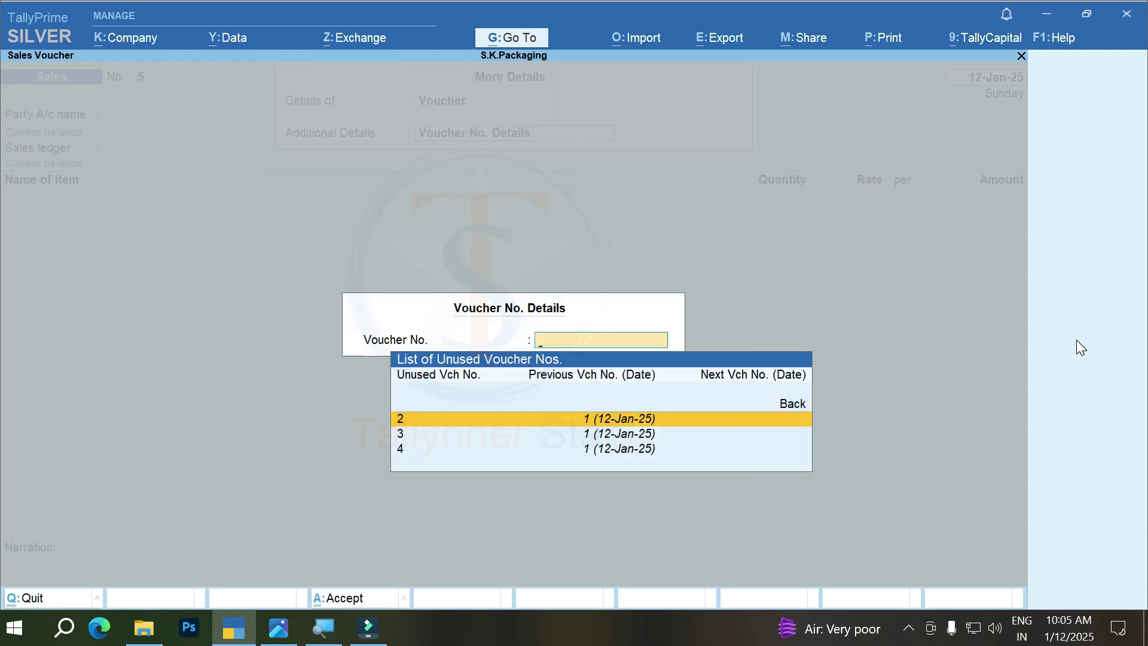
key(Return)
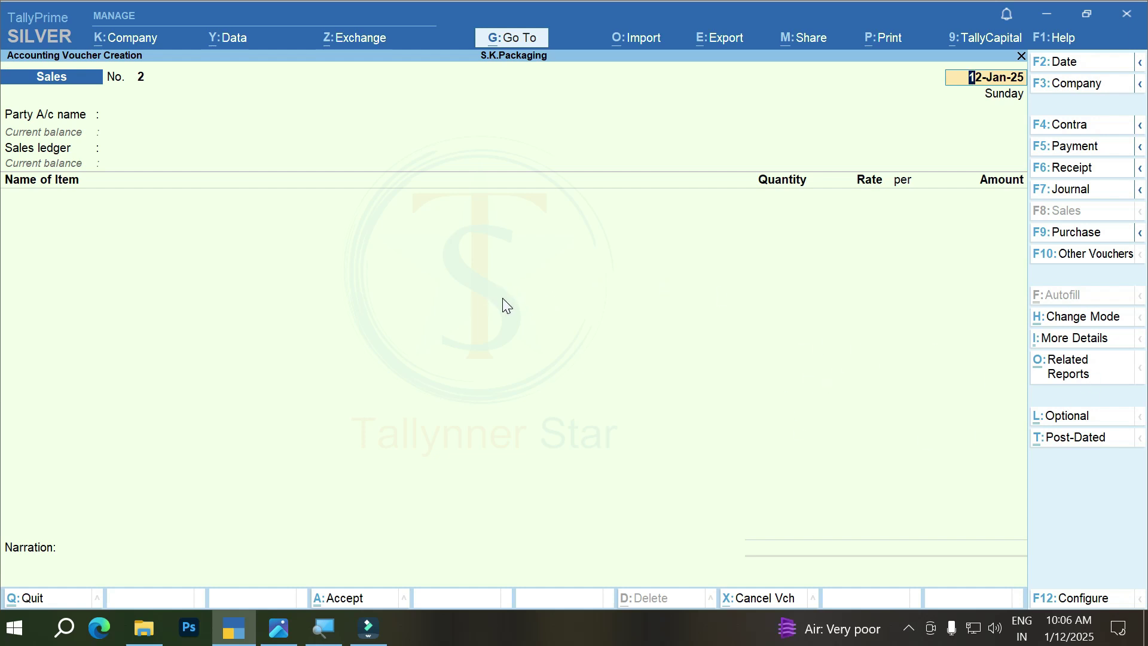
Choose Vipul Packing as the party, accept the default dispatch and party details, and use Sales Account as the sales ledger
key(Return)
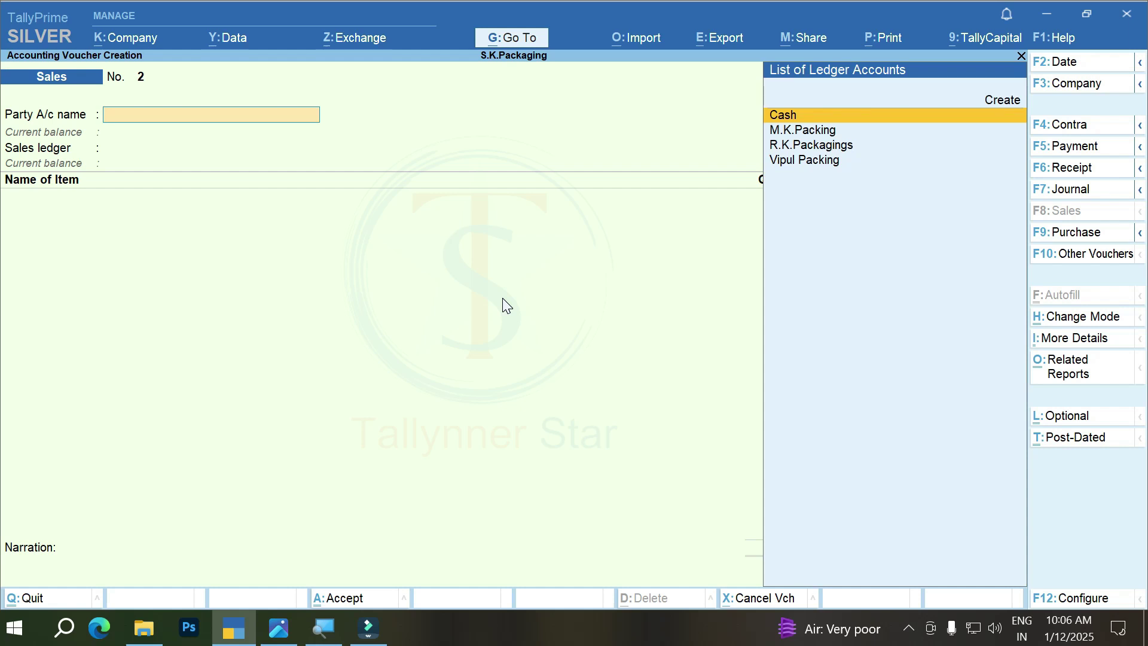
key(Down)
key(Down)
key(Down)
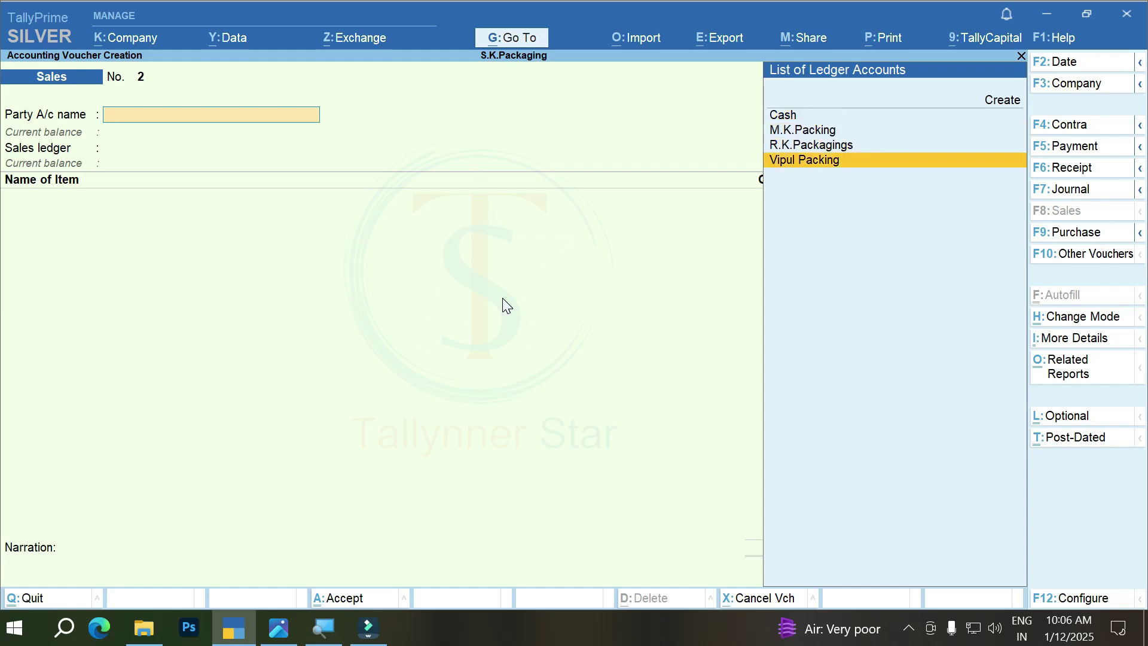
key(Return)
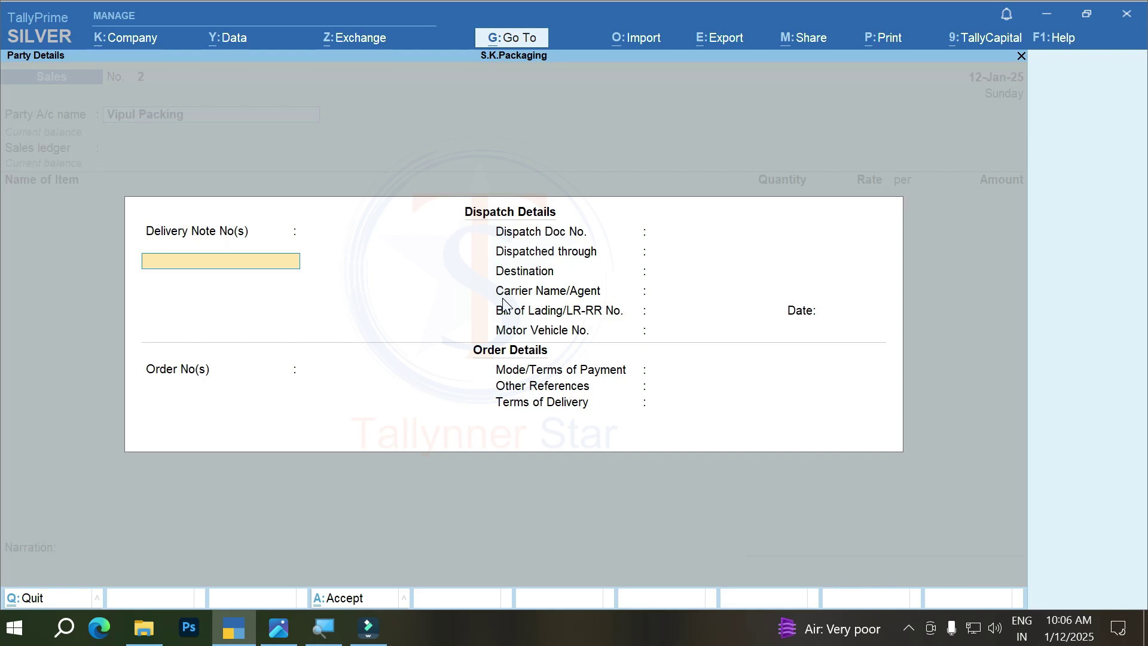
key(ctrl+a)
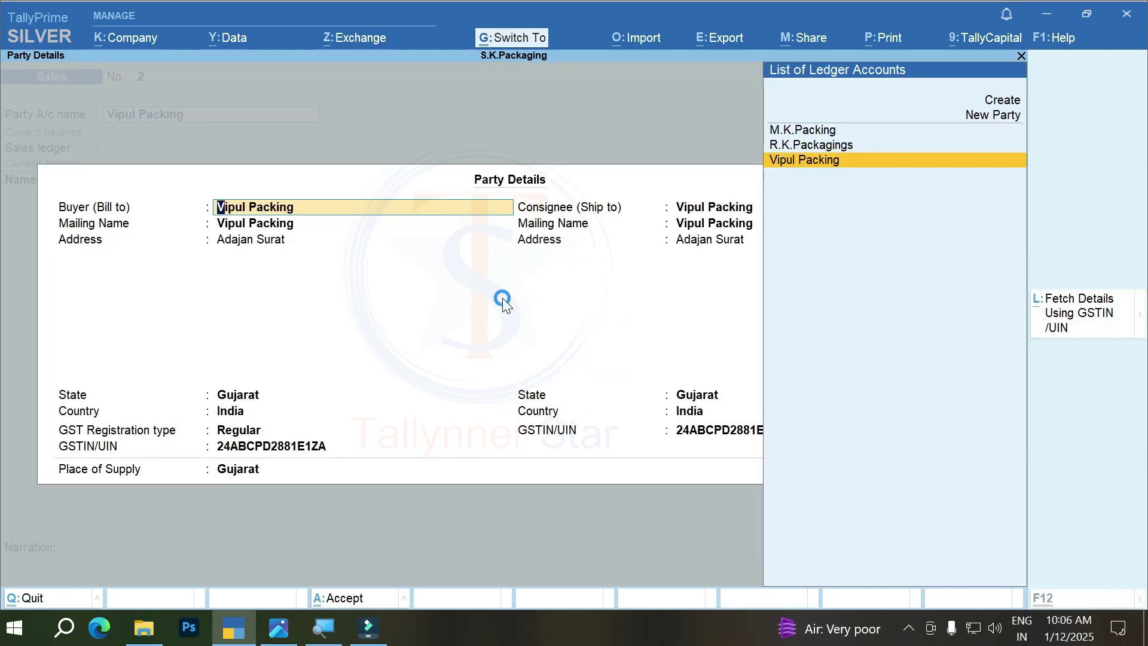
key(ctrl+a)
key(Return)
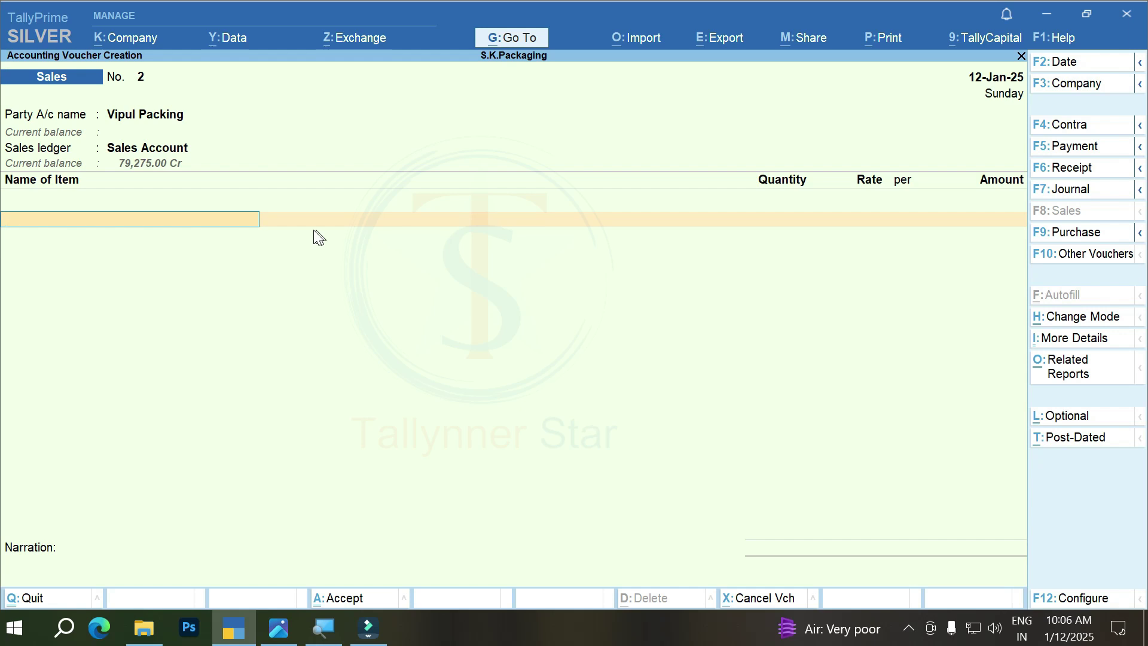
Switch to the image viewer to review the slide on GST invoice discount methods, and return to TallyPrime
click(279, 628)
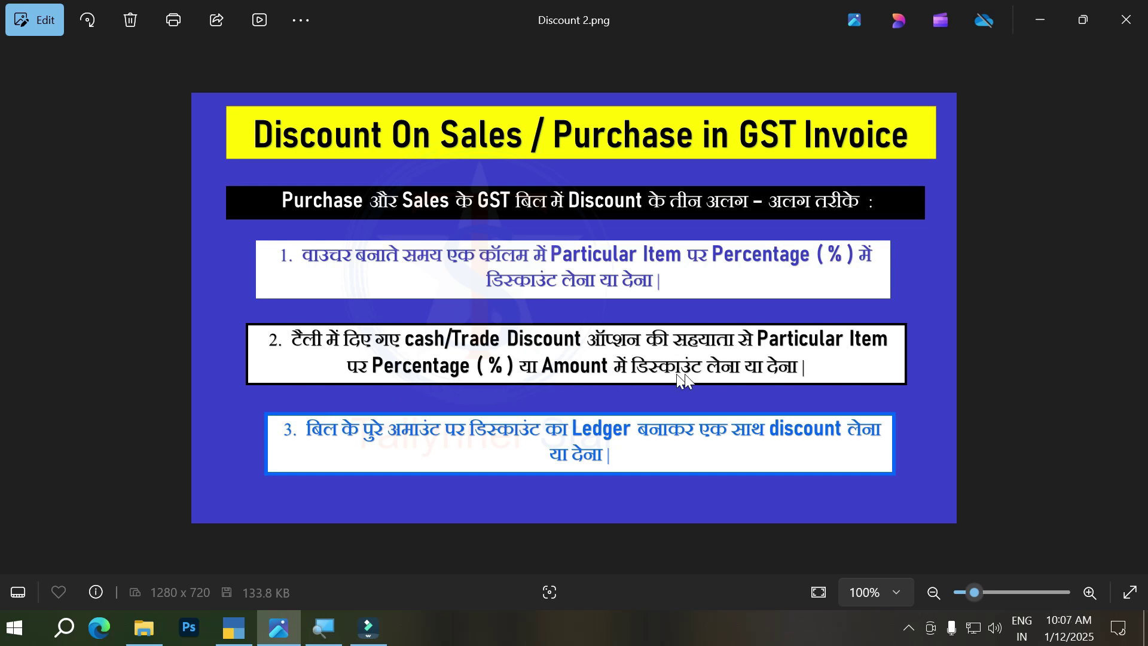
key(alt+Tab)
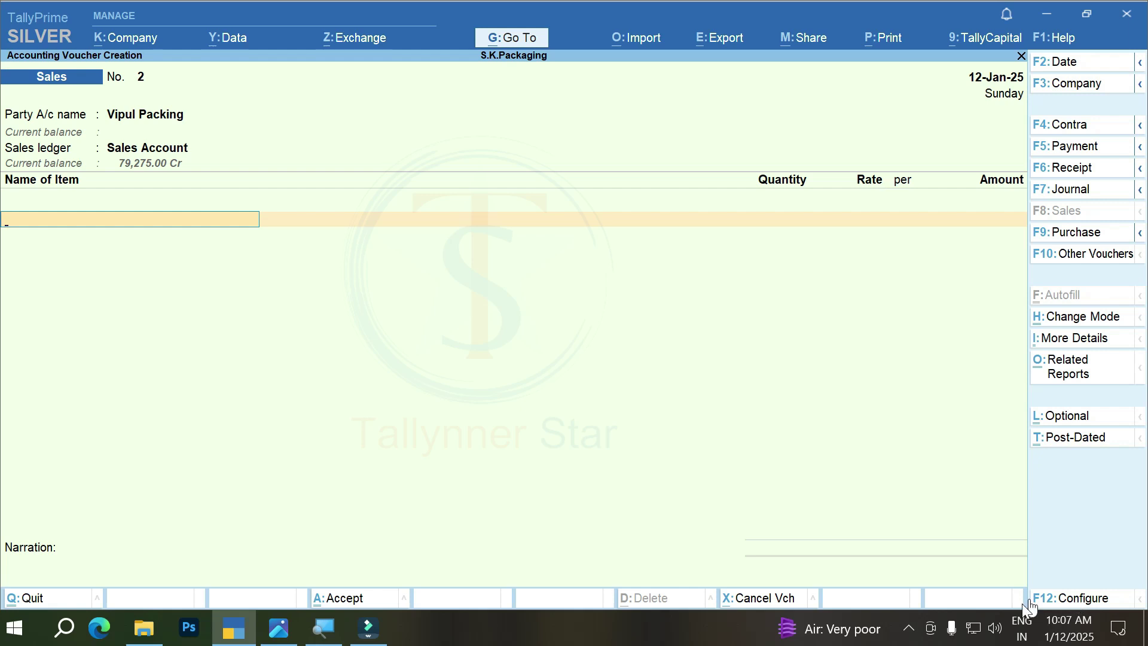
Set Provide Cash/Trade Discount to Yes in the sales voucher configuration and save it
click(1077, 598)
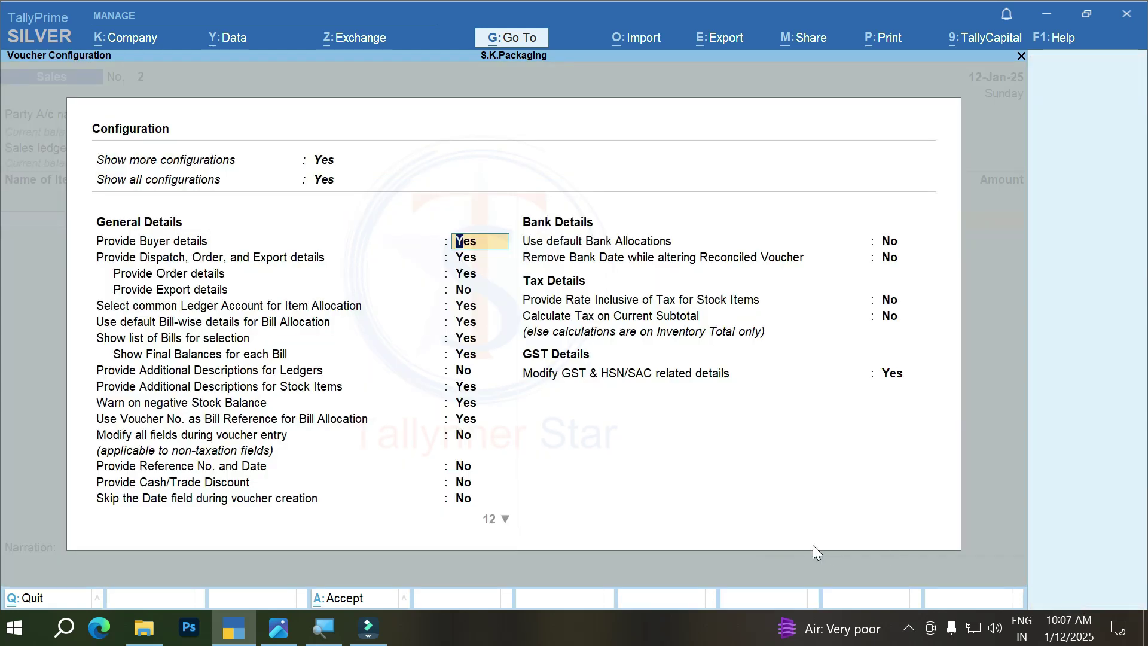
key(Down)
key(Down)
key(Down)
key(Down)
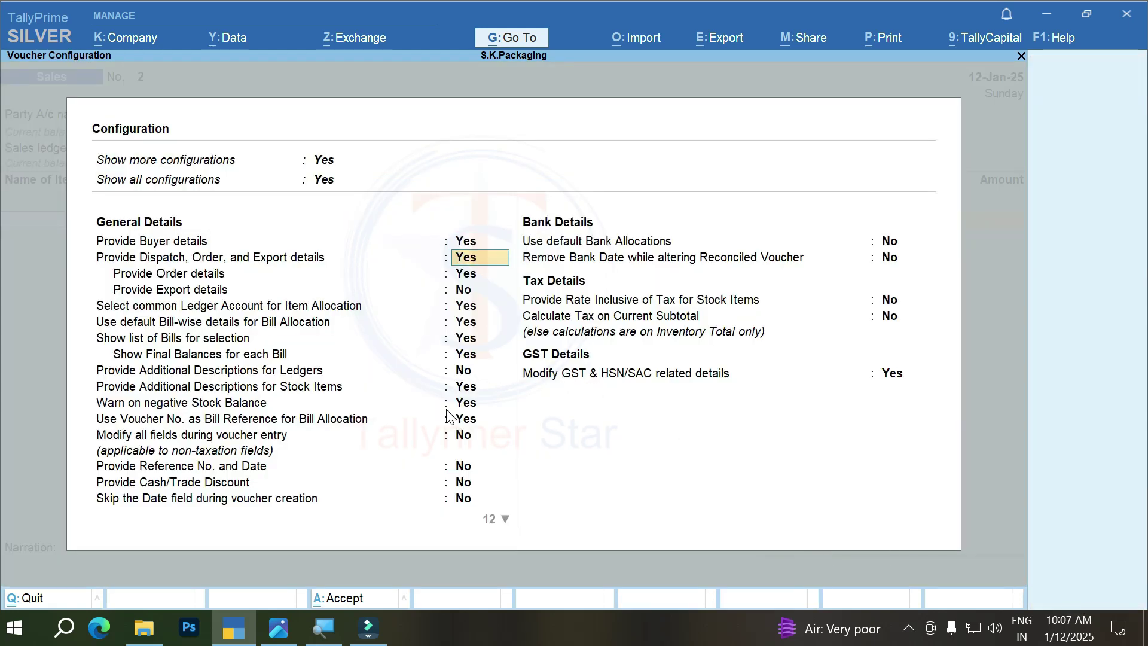
key(Down)
key(Down)
key(Down)
key(Down)
key(Down)
key(Down)
key(Down)
key(Down)
key(Down)
key(Down)
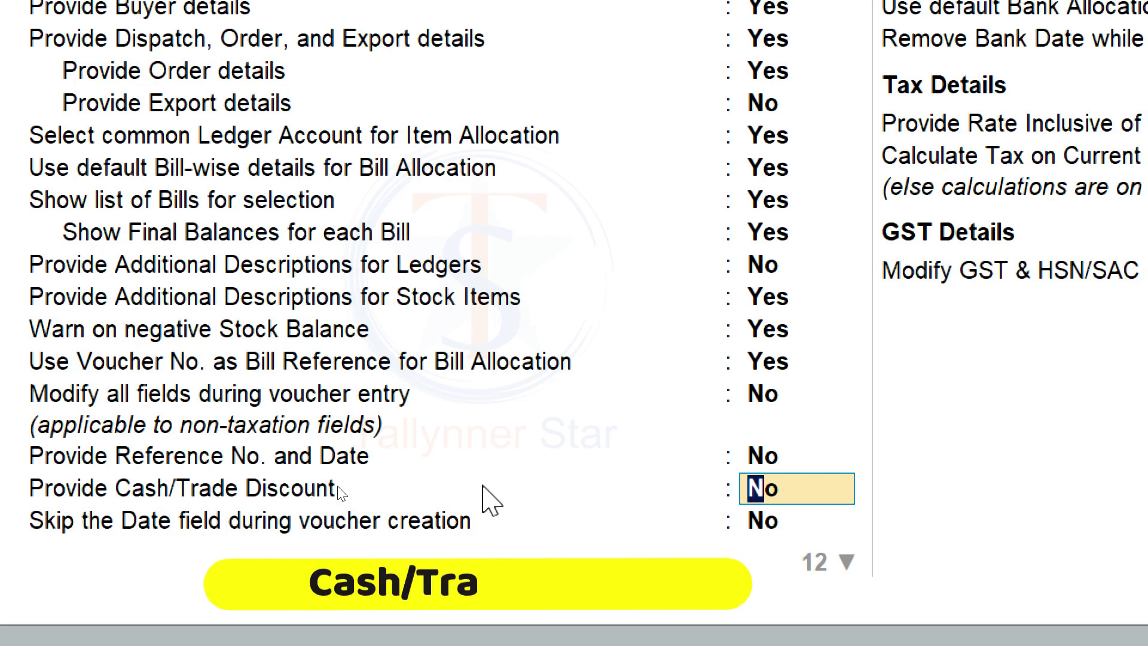
text(y)
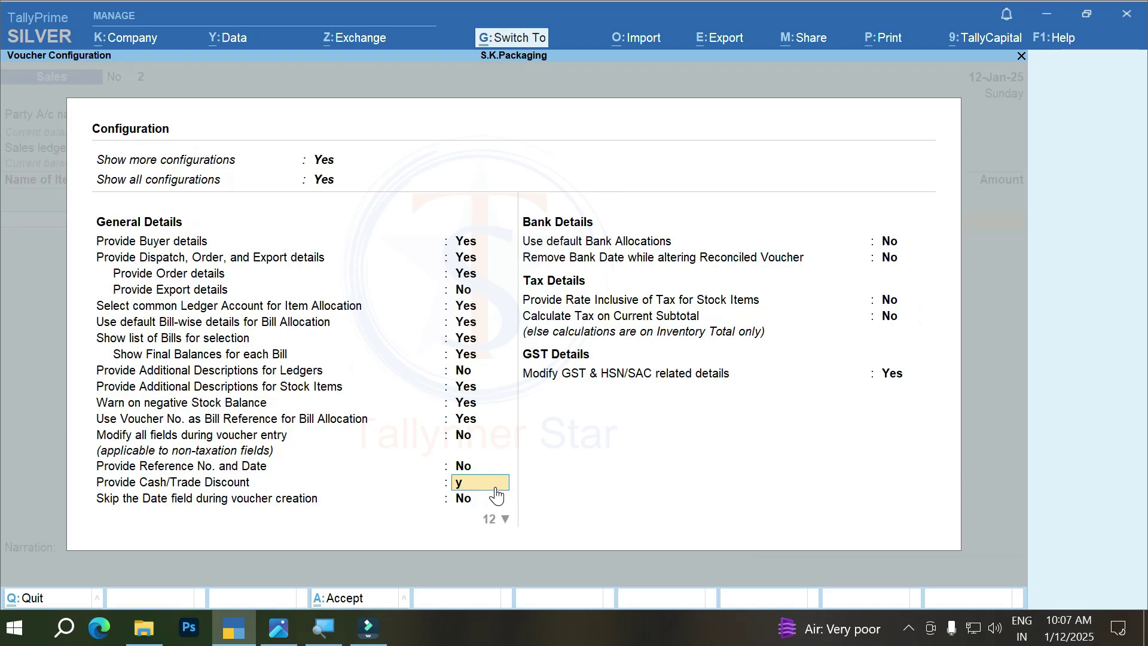
key(ctrl+a)
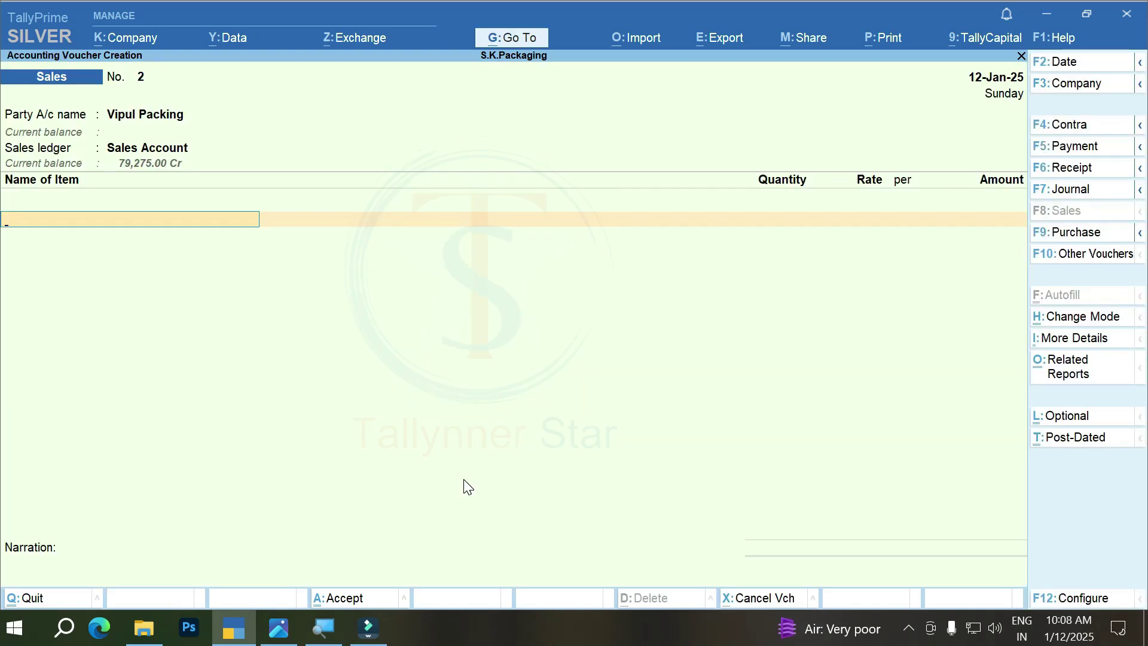
Add Corrugated Box as the first invoice item with the description 33-26-33
text(C)
key(Return)
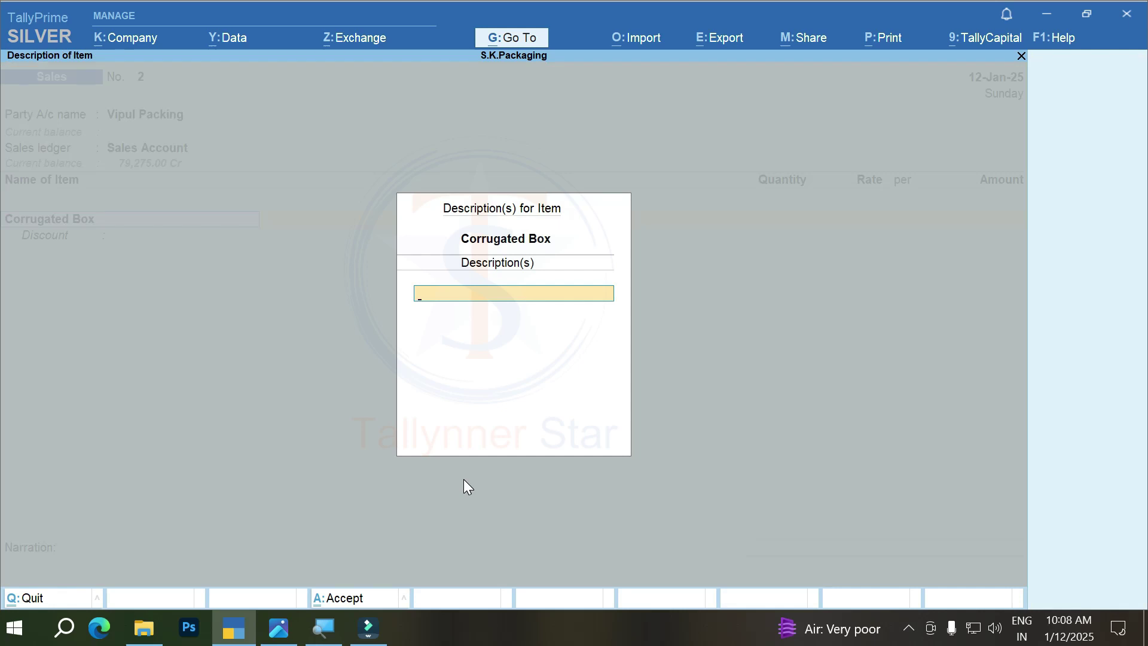
text(33-26-33)
key(Return)
key(Return)
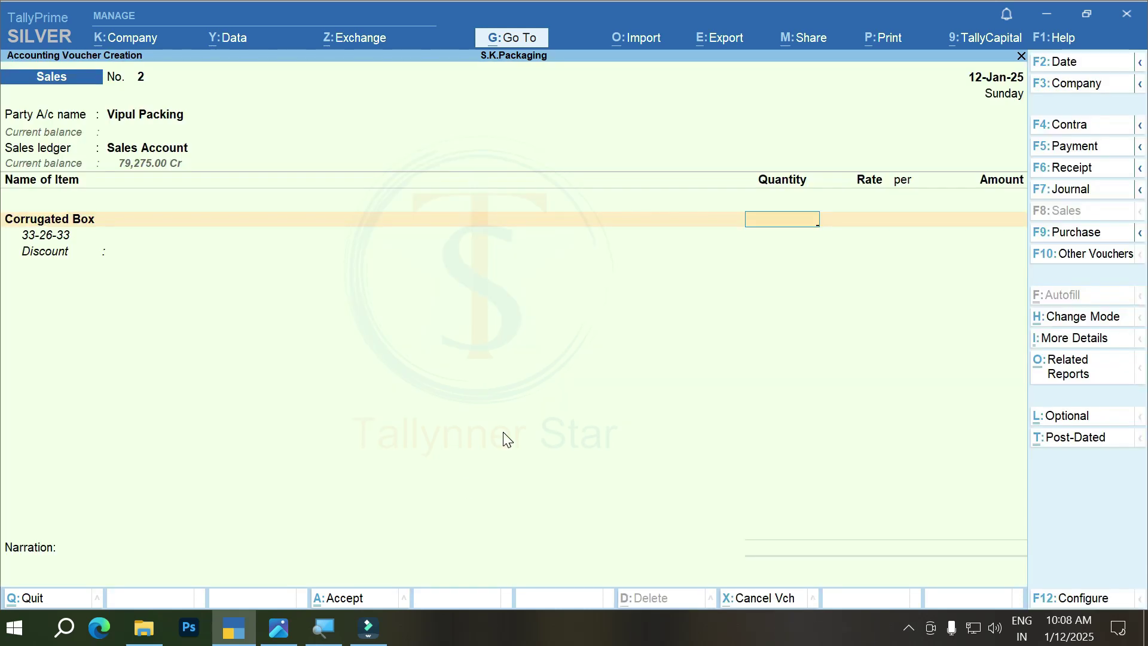
Set the Corrugated Box quantity to 200 PCS and accept the default rate of 150.00 and the amount
text(200)
key(Return)
key(Return)
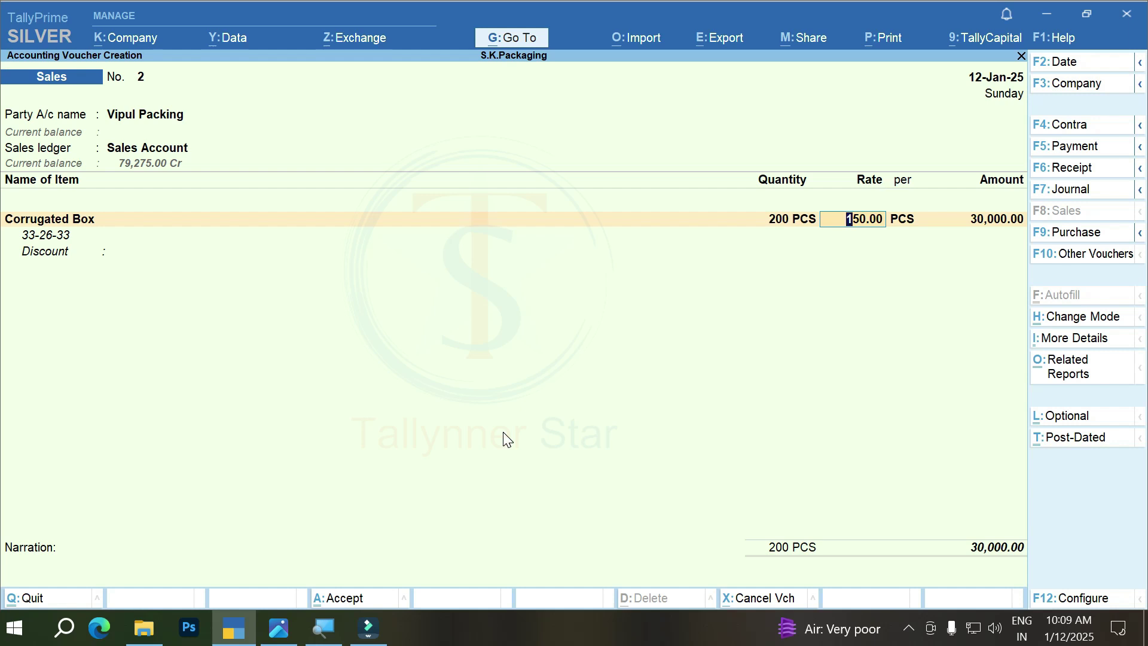
key(Return)
key(Return)
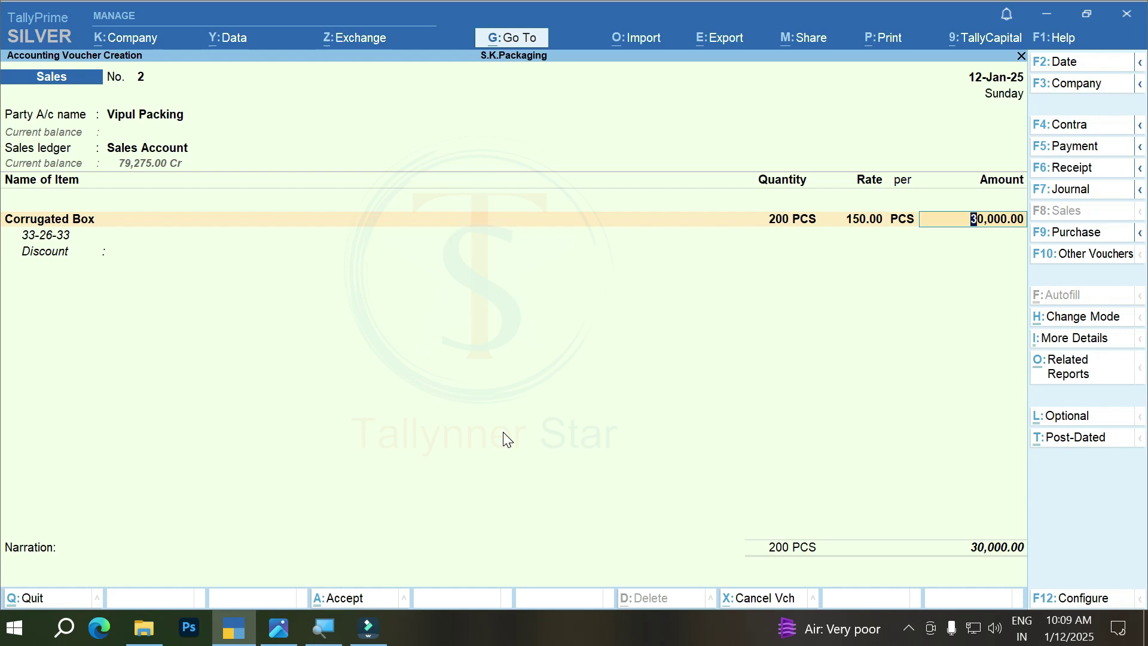
key(Return)
key(Return)
key(Return)
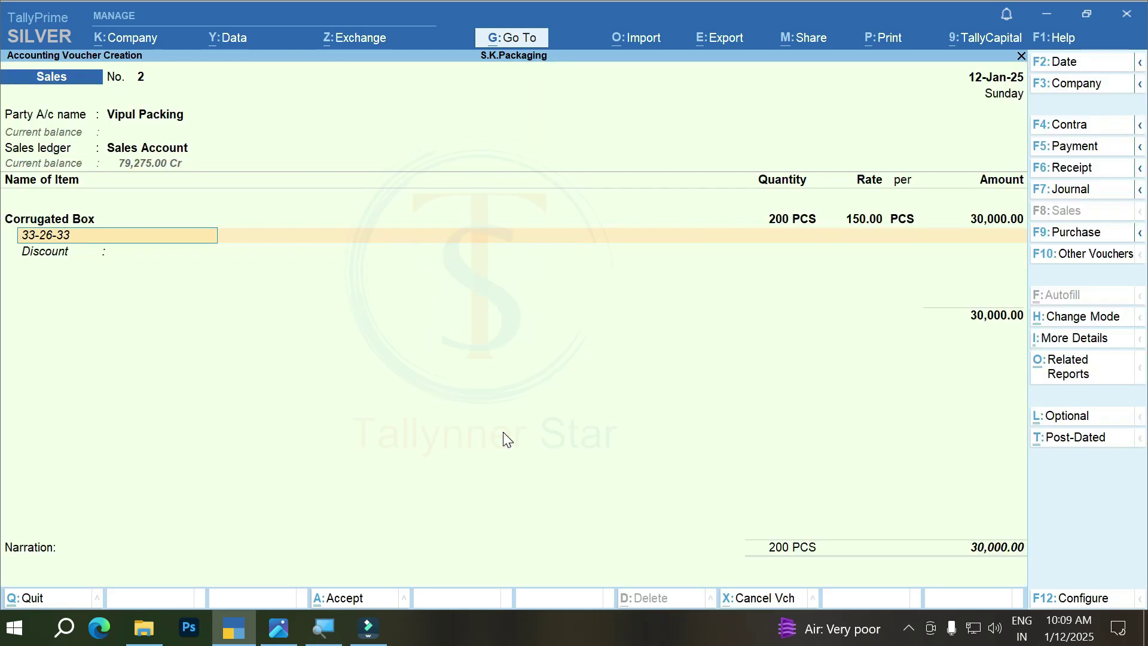
Apply a 2% discount to the Corrugated Box item and accept the calculated discount amount
key(Return)
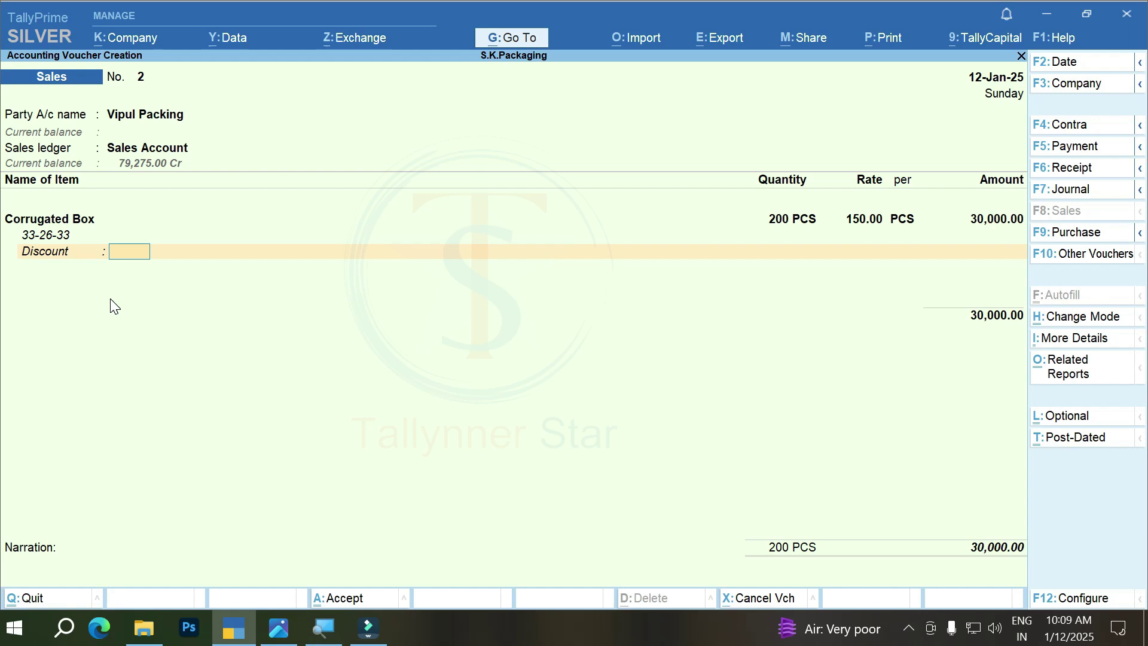
text(2)
key(Return)
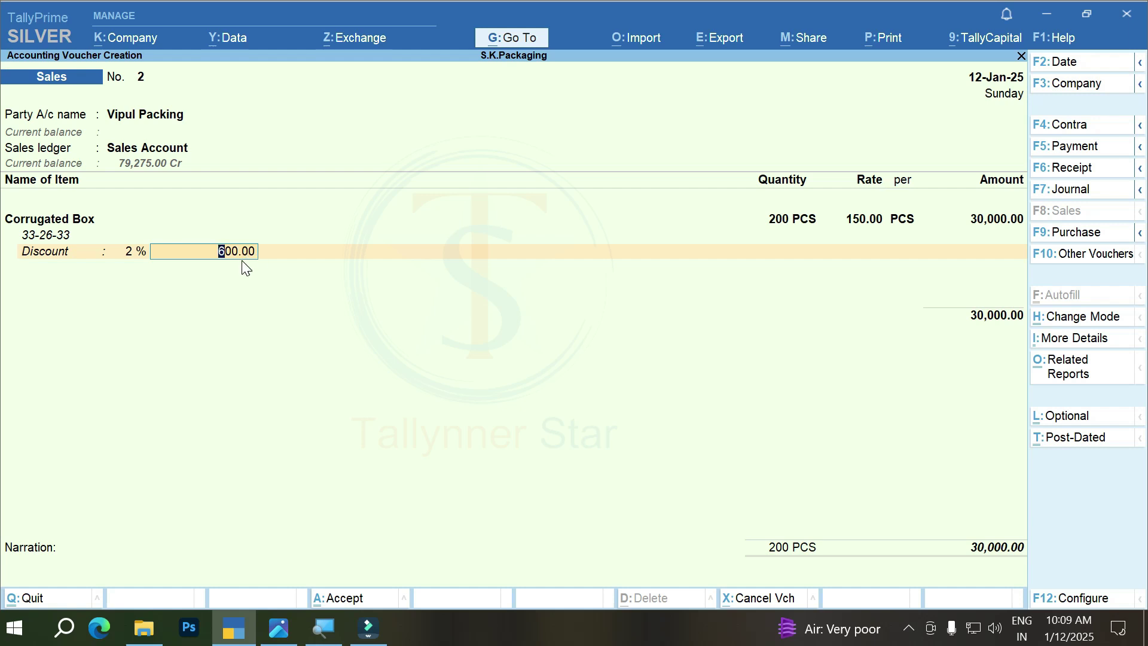
key(Return)
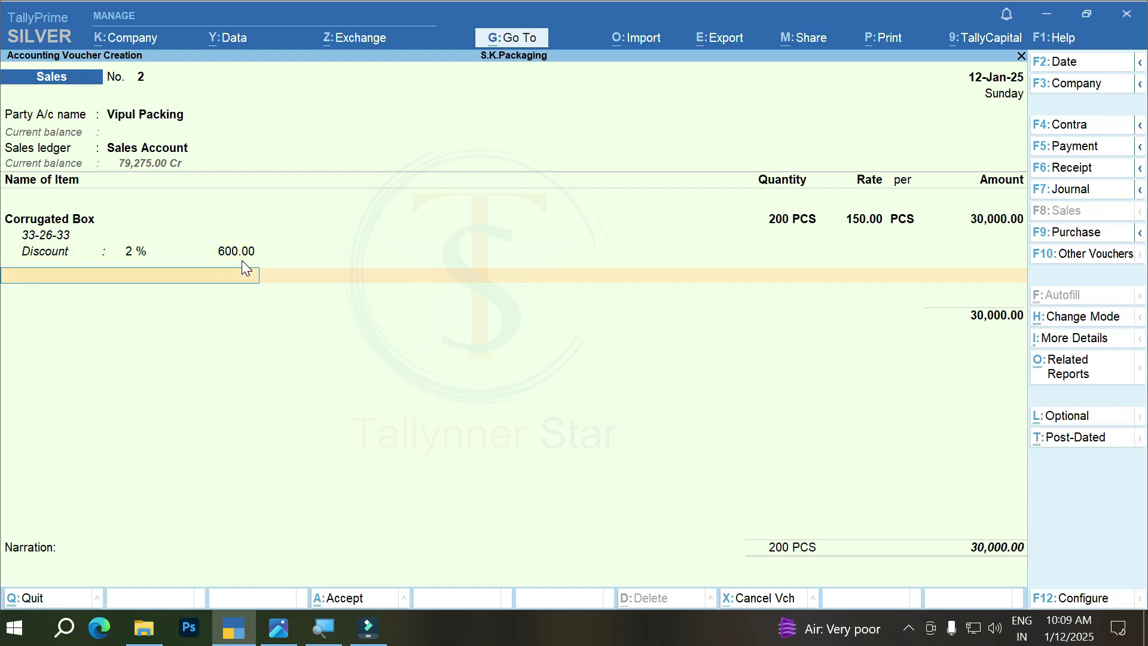
Add PP Woven Fabrics without a description, for 500 KGS at the default rate of 105.00
text(Pp)
key(Return)
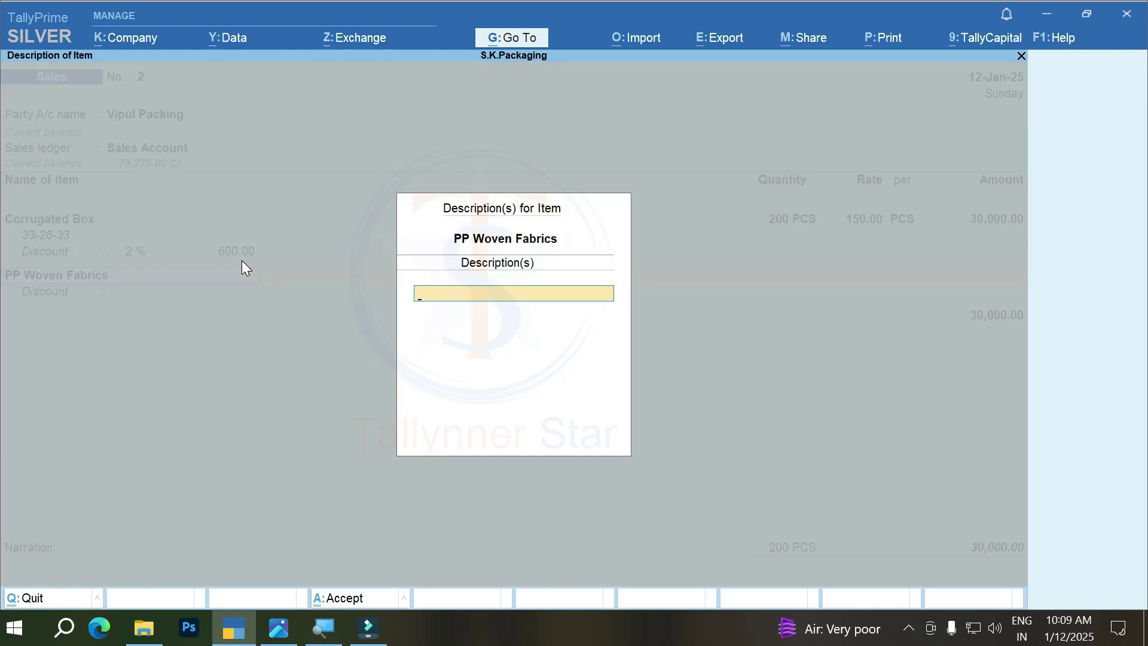
key(Return)
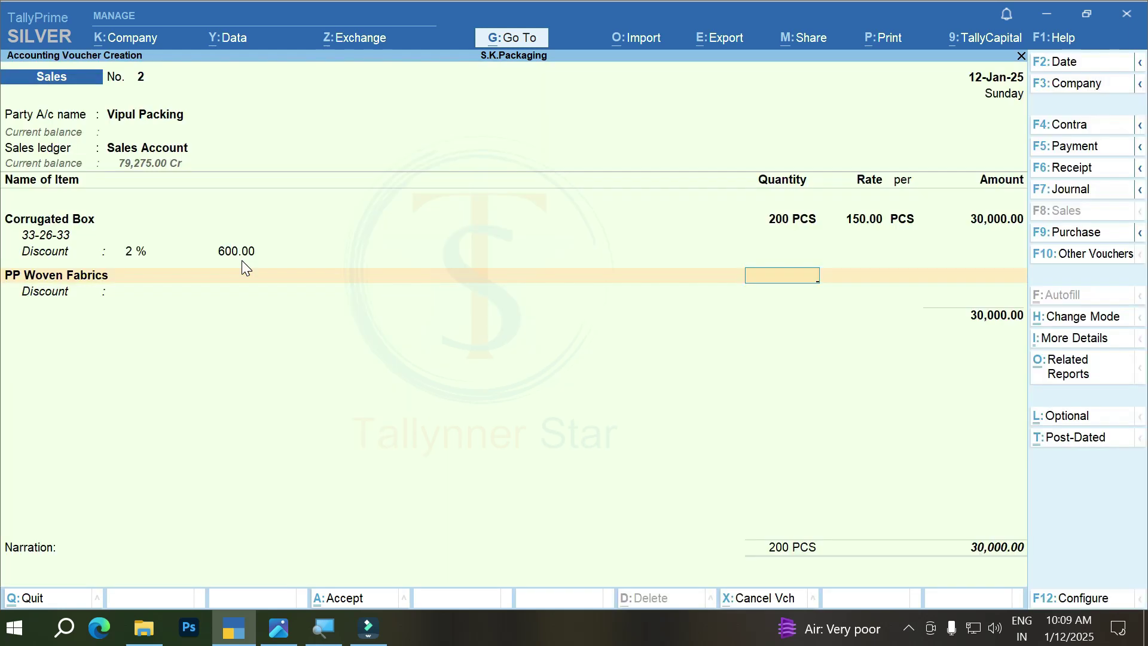
text(500)
key(Return)
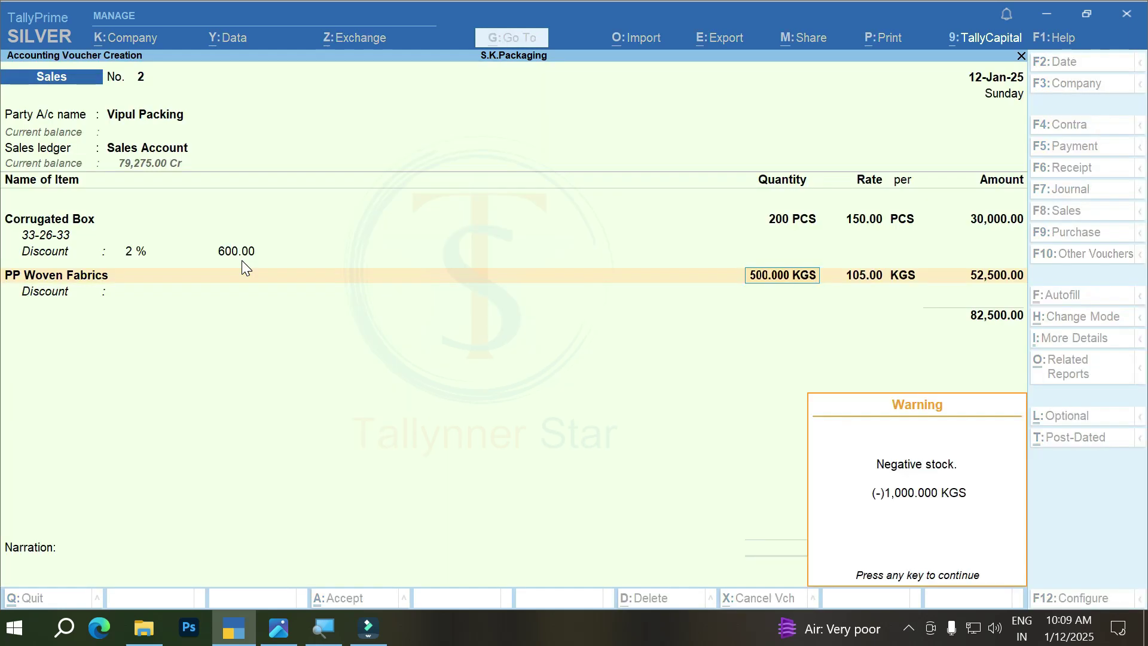
key(Return)
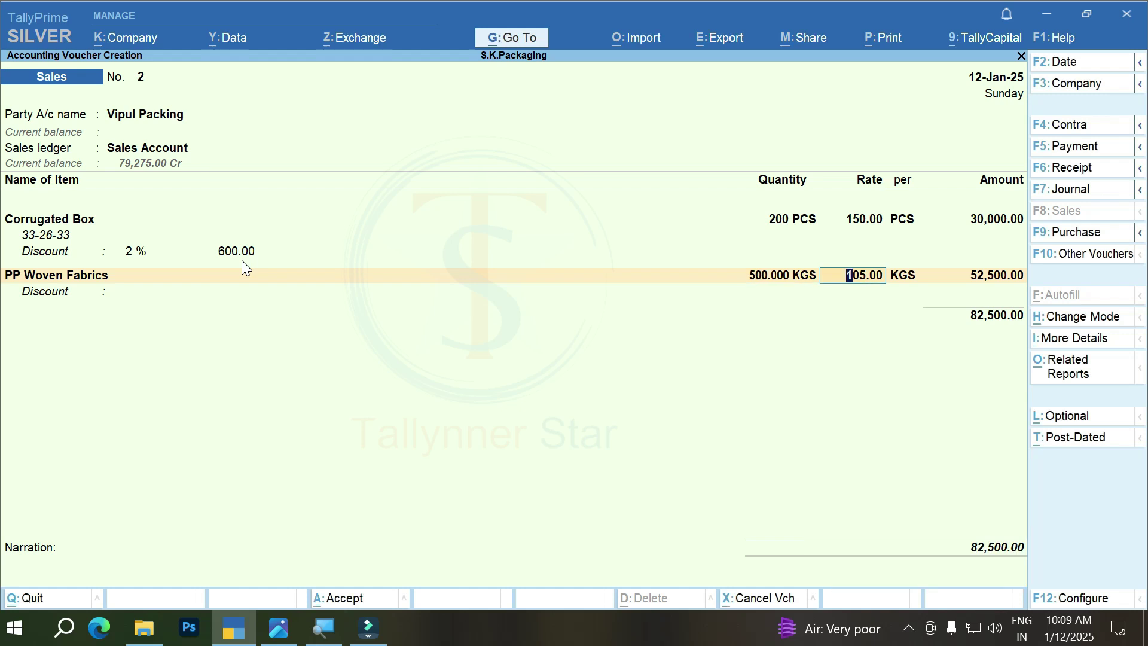
key(Return)
key(Return)
key(Return)
key(Return)
key(Return)
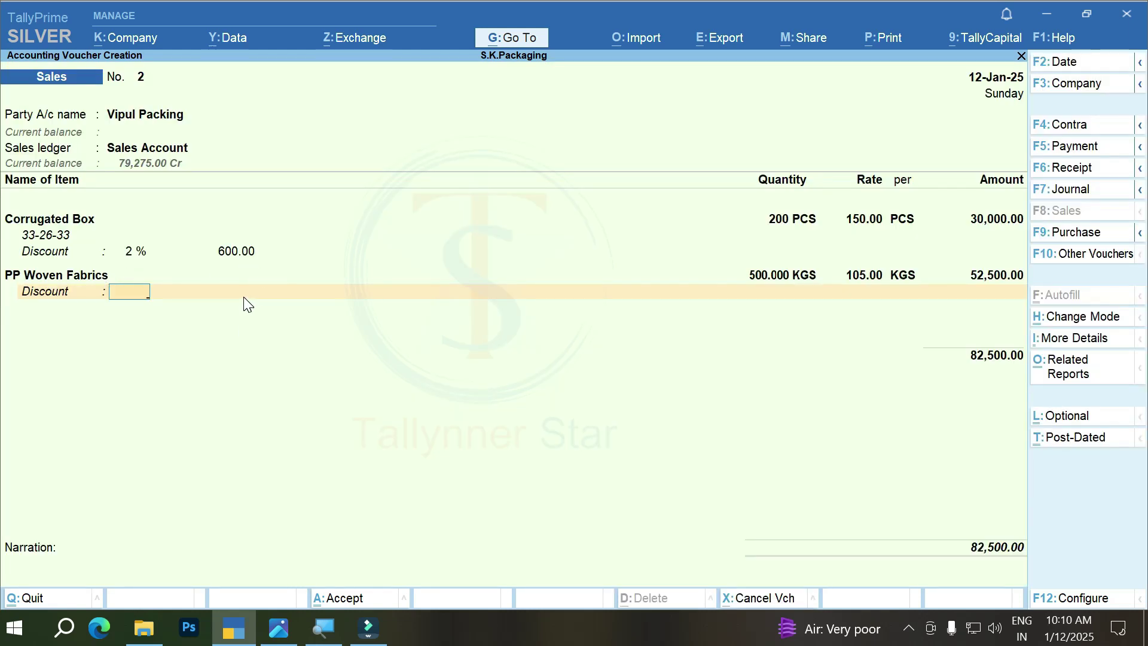
Leave the PP Woven Fabrics discount percentage blank and enter a discount amount of 2625
key(Return)
text(2625)
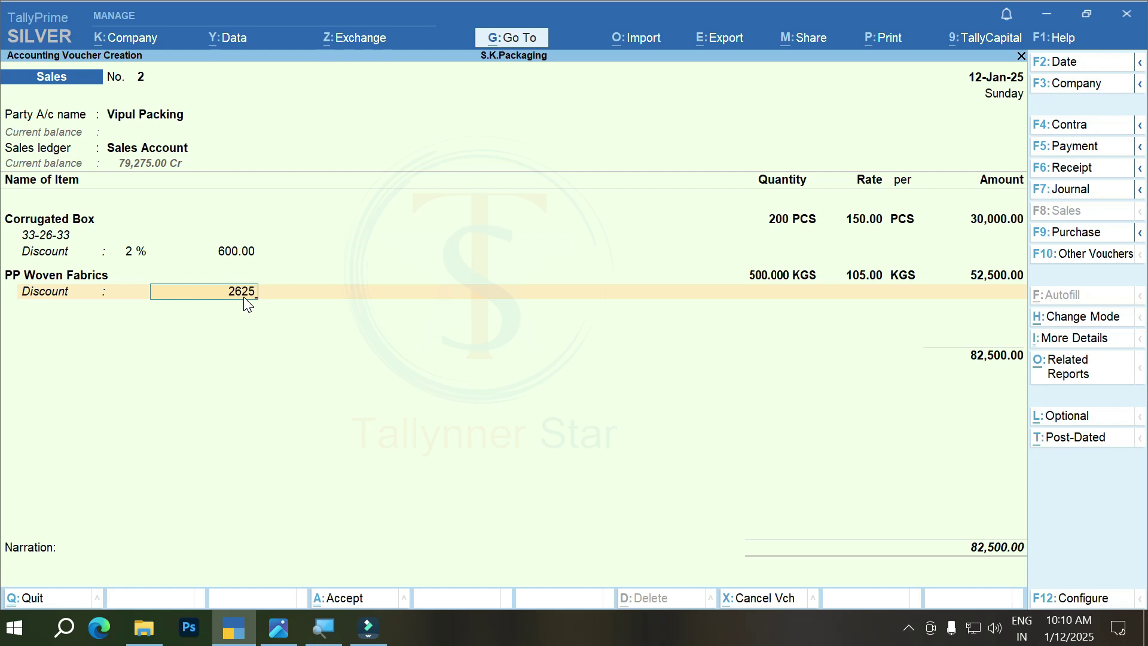
key(Return)
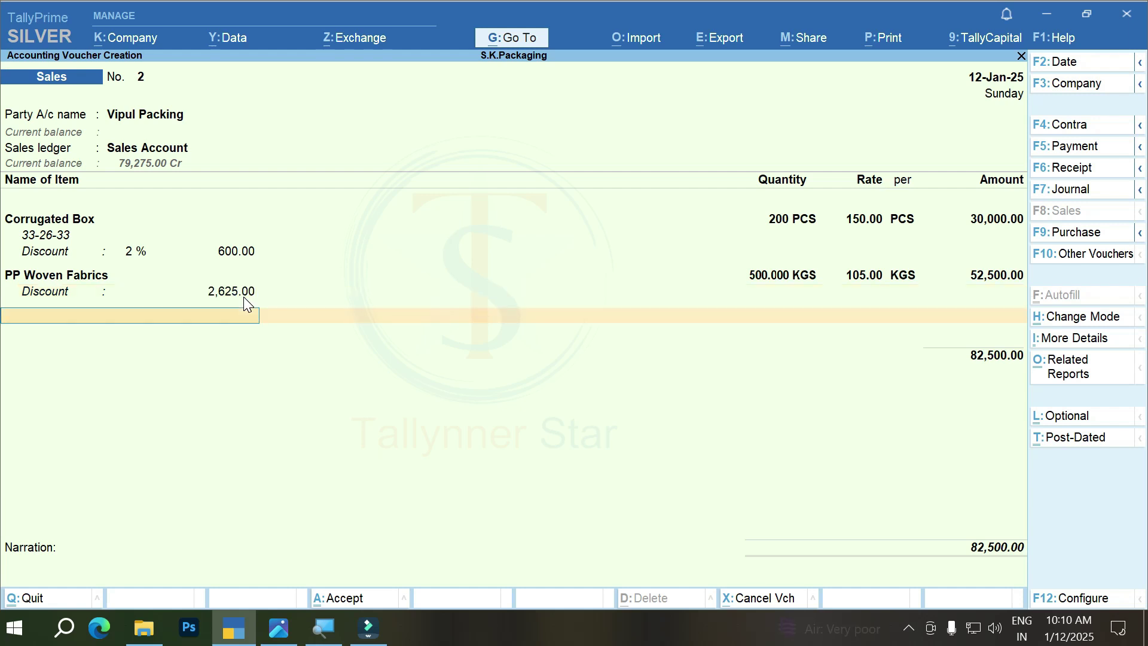
End the item list and choose Cash/Trade Discount on Sales as the additional ledger below the items
key(Return)
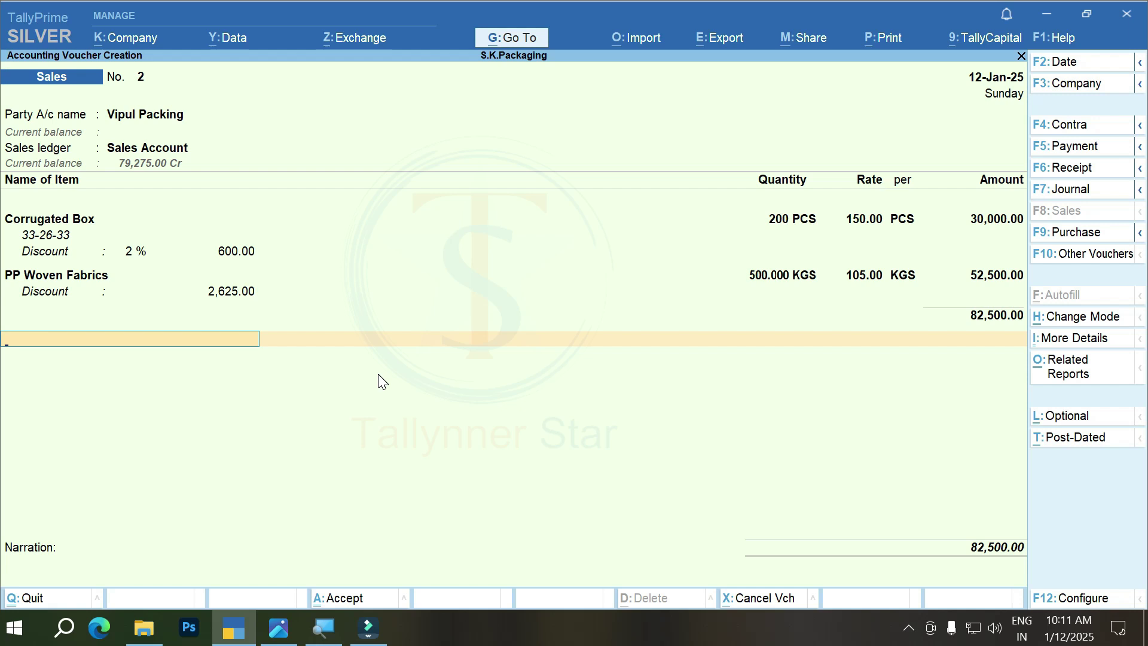
text(C)
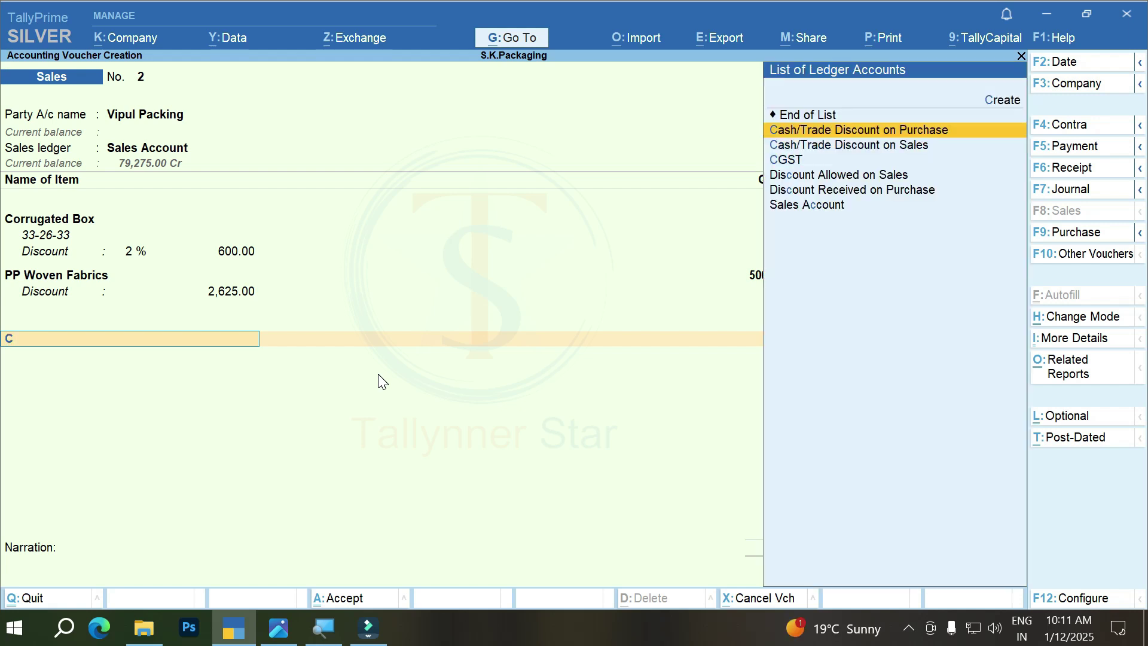
key(Down)
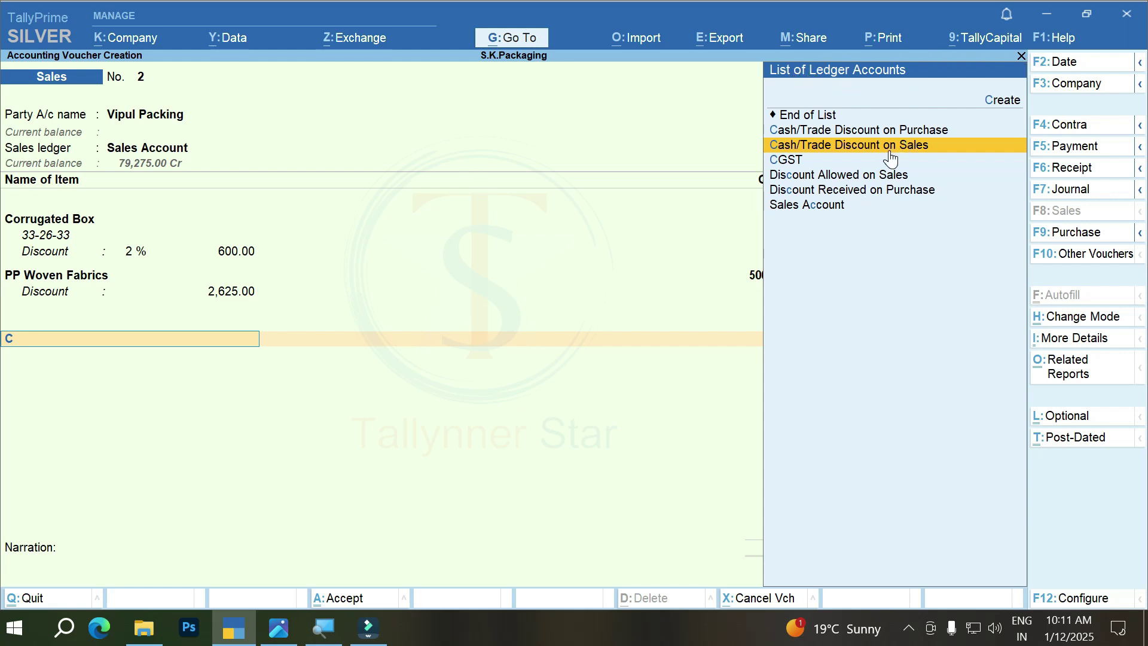
click(938, 146)
key(BackSpace)
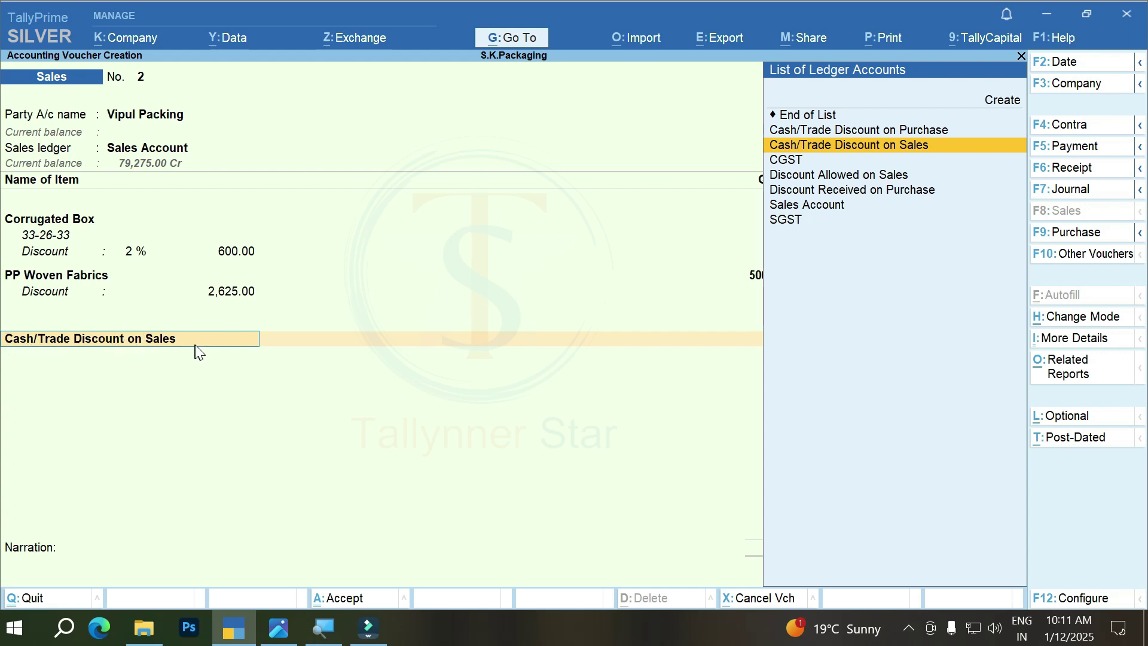
Open the Cash/Trade Discount on Sales ledger to review its group, ledger type and GST settings, and return to the voucher
key(ctrl+Return)
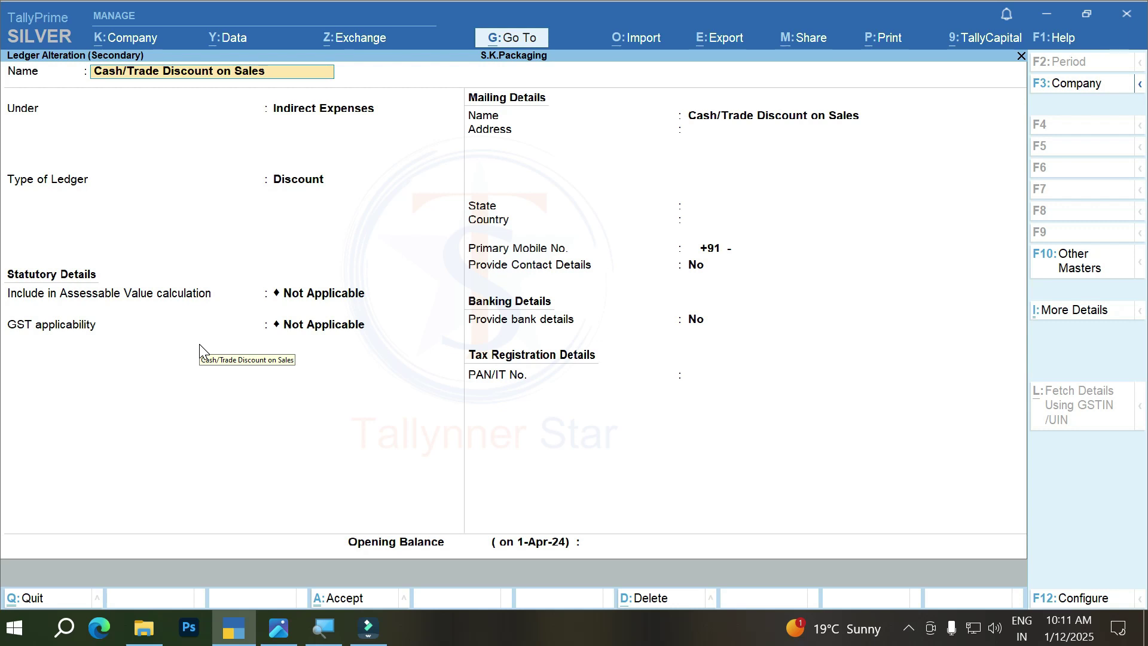
key(Return)
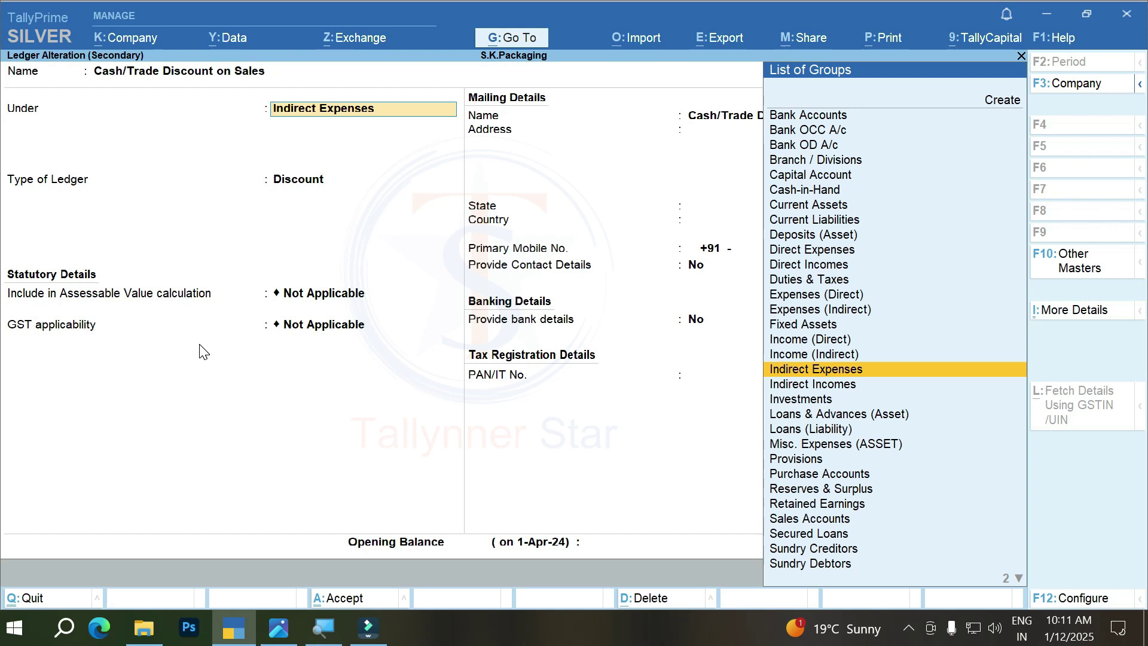
key(Return)
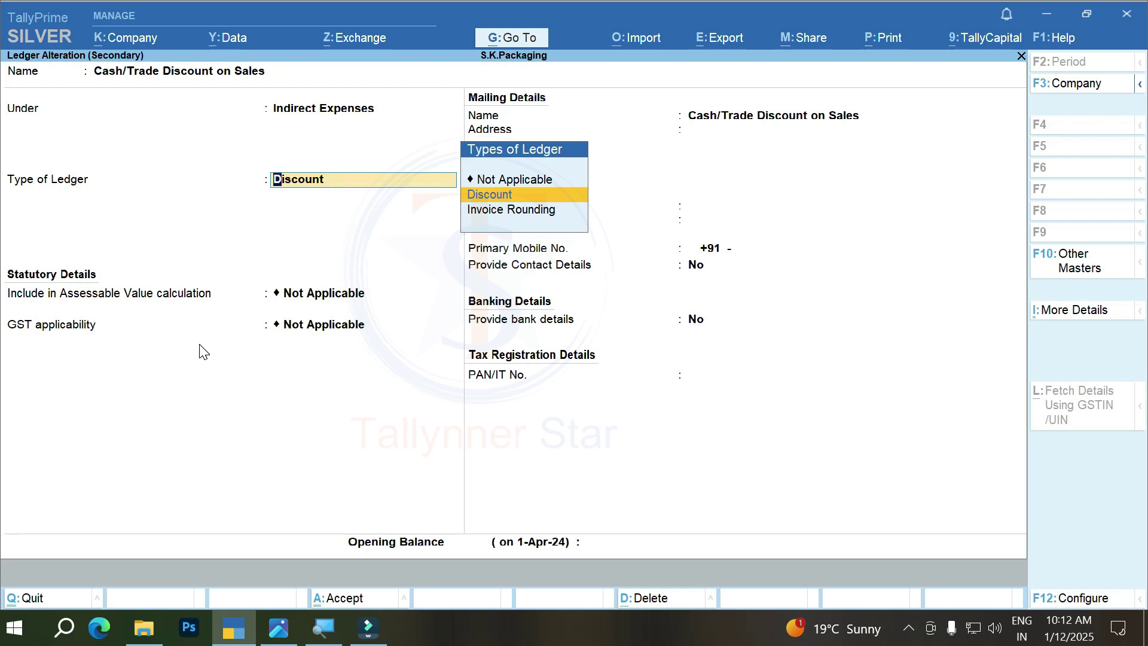
key(Return)
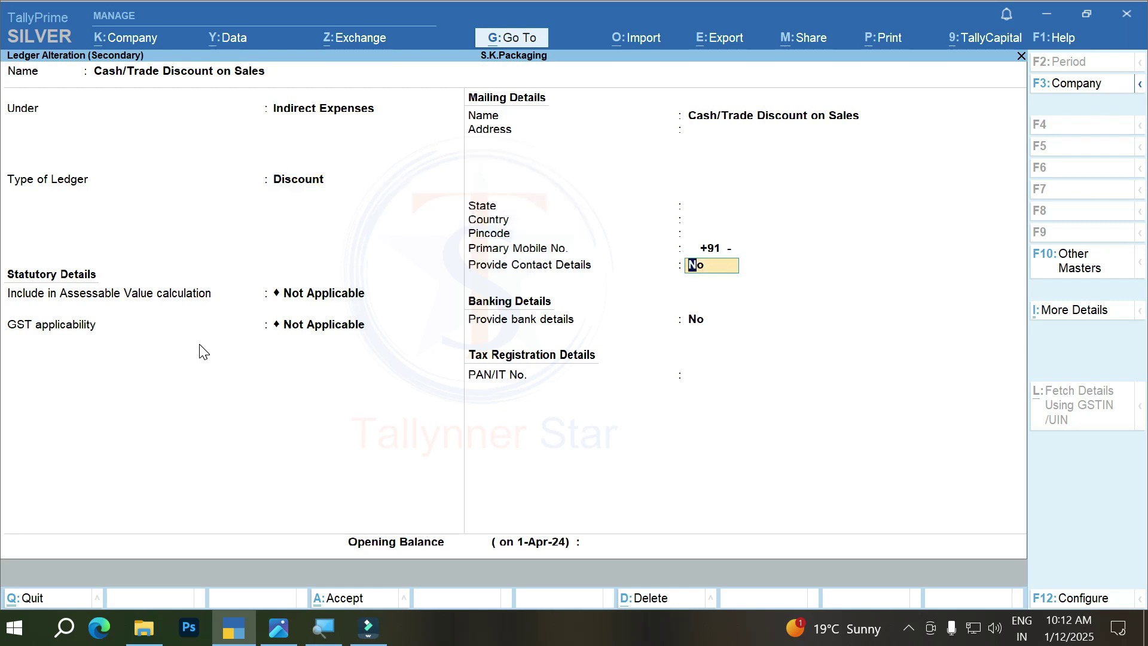
key(Return)
key(Return)
key(Return)
key(Return)
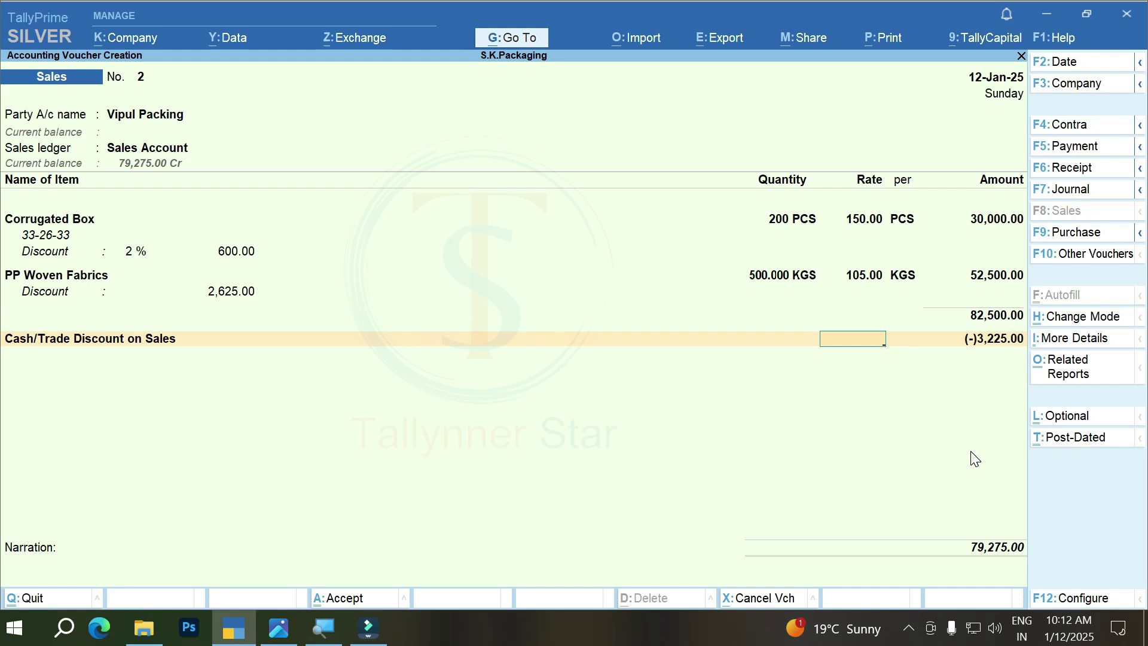
Accept the calculated Cash/Trade Discount on Sales amount and add the CGST and SGST ledgers with their calculated amounts
key(Return)
key(Return)
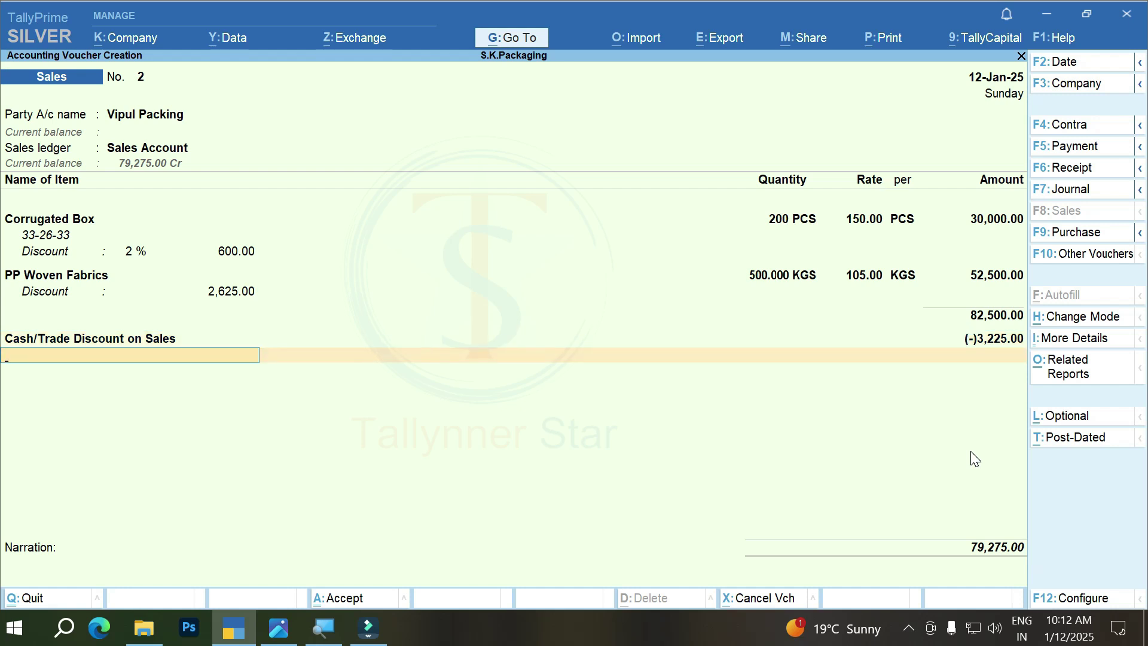
text(c)
key(Down)
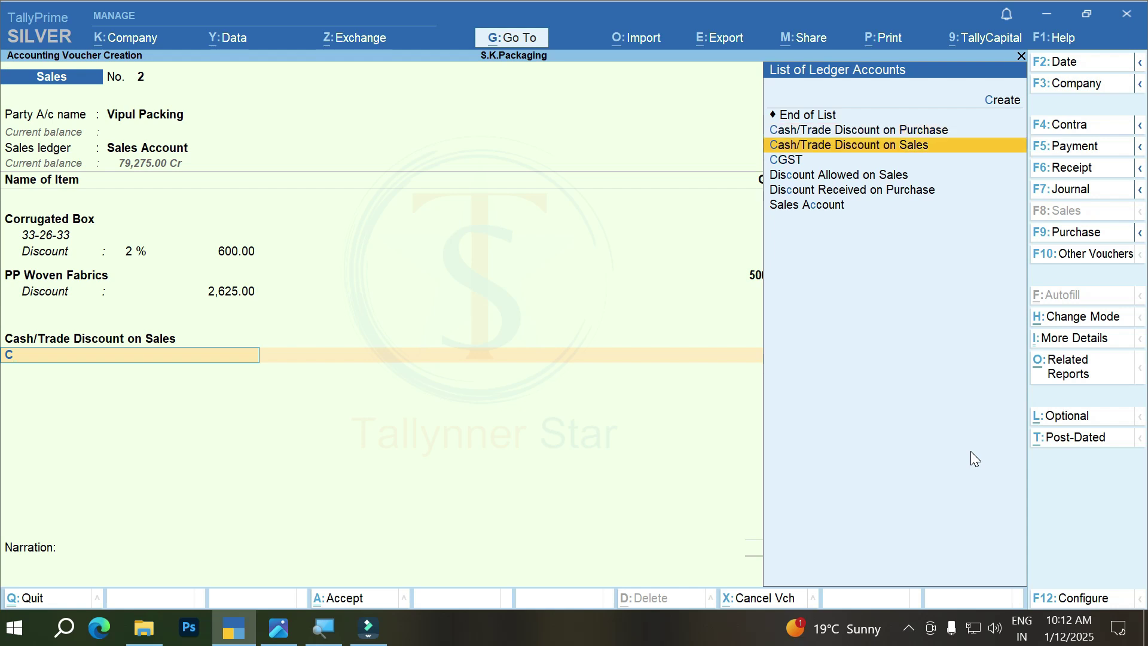
key(Down)
key(Return)
key(Return)
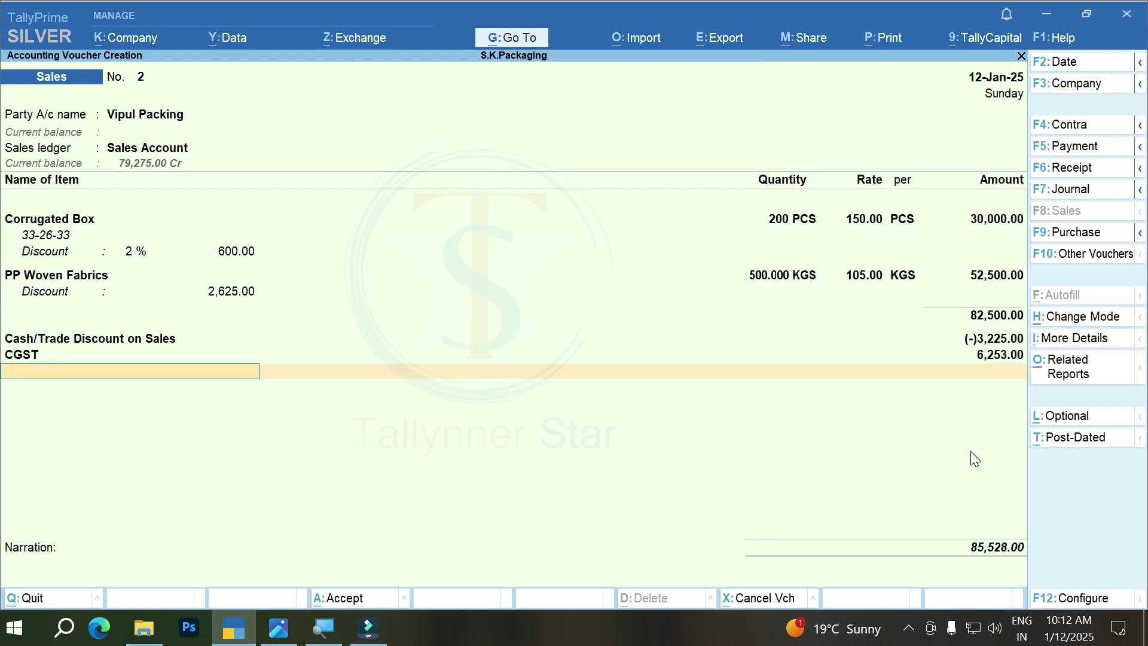
text(sg)
key(Return)
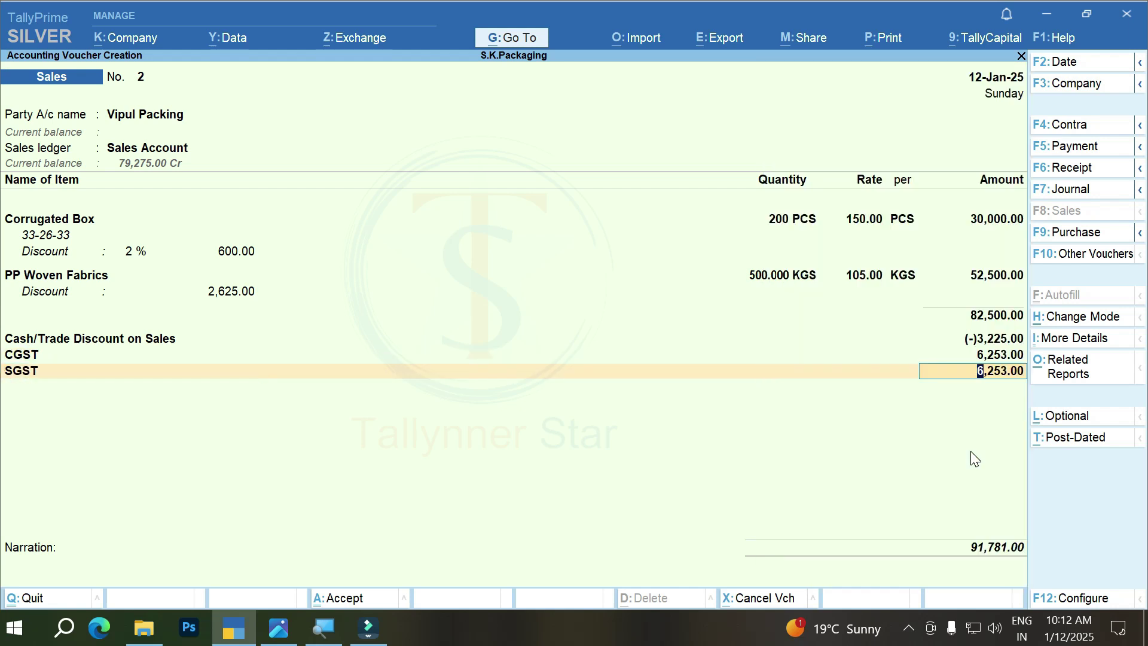
key(Return)
End the ledger list, leave the narration blank and save the Vipul Packing sales invoice
key(Return)
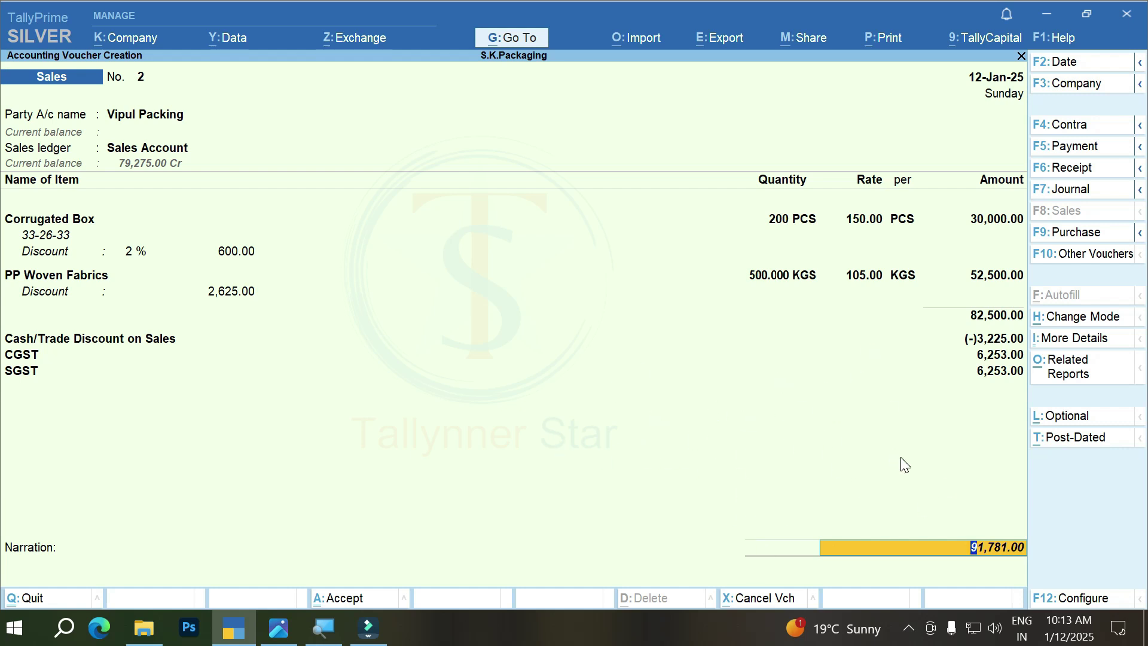
key(Return)
key(Return)
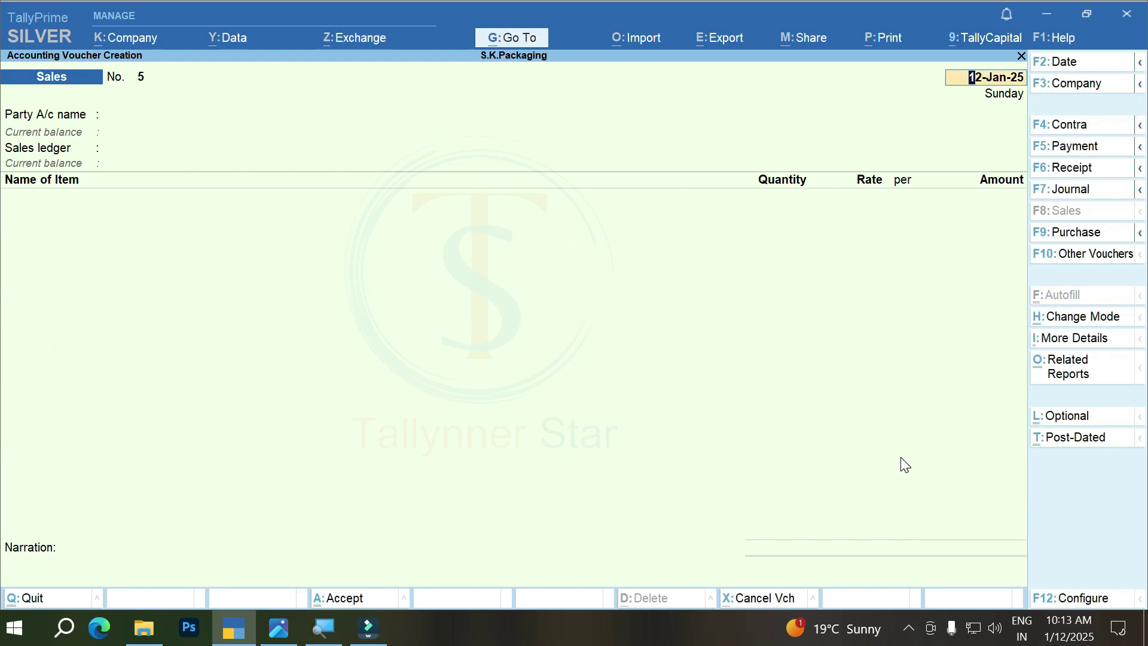
Reopen the saved Vipul Packing sales invoice, examine its zoomed print preview down to the tax summary, and return to the voucher
key(Page_Up)
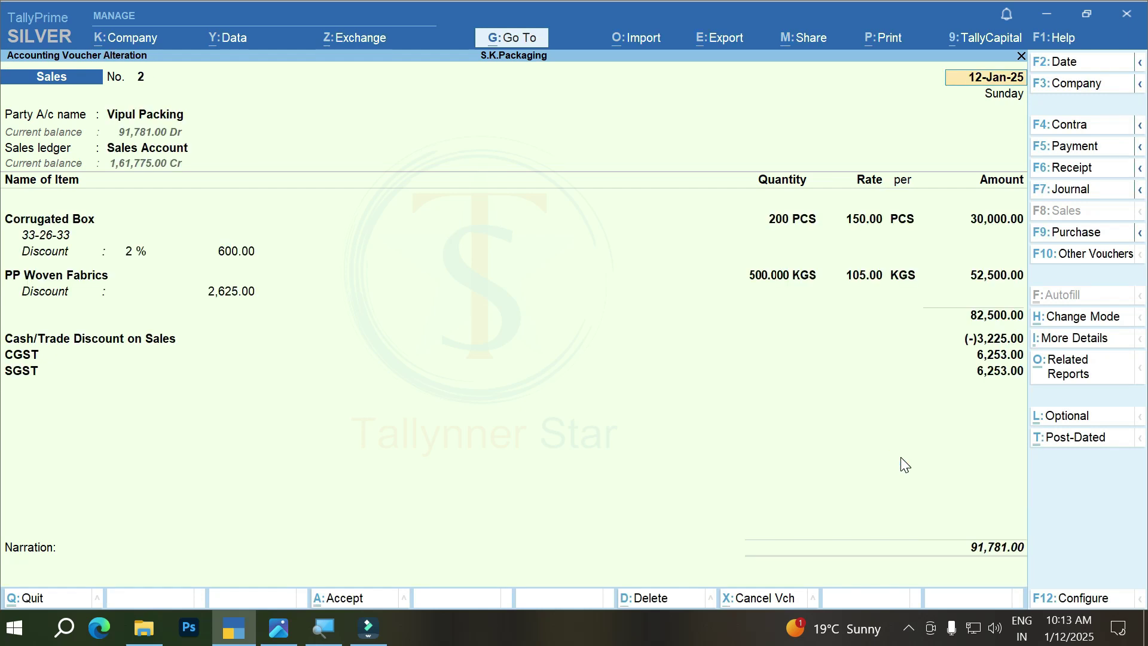
key(alt+p)
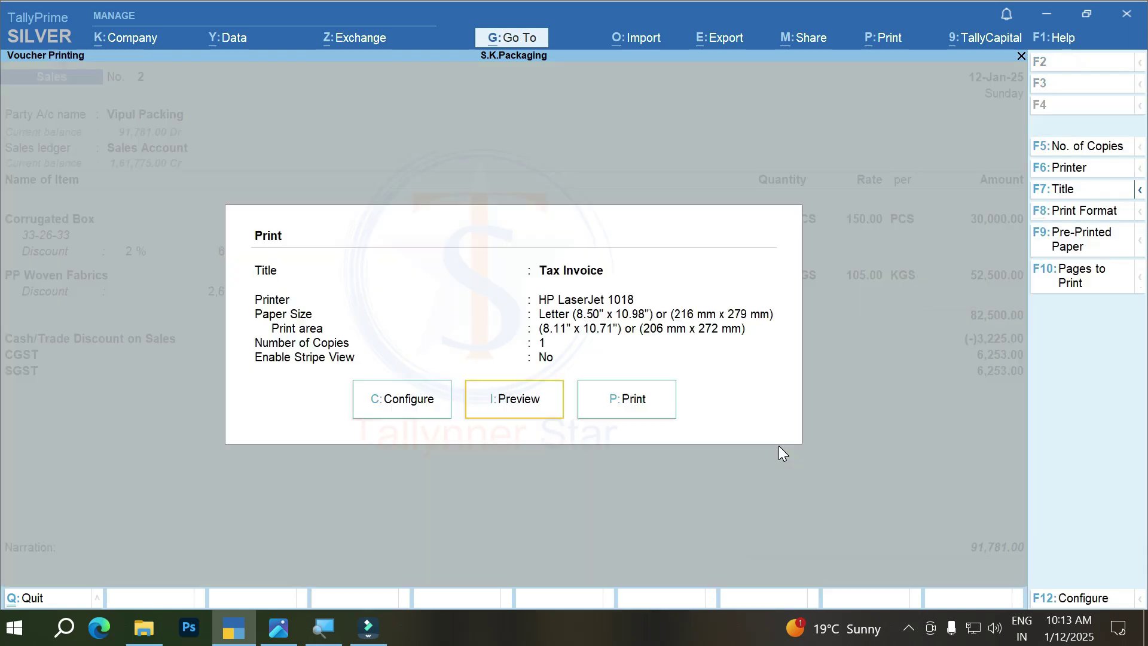
click(525, 409)
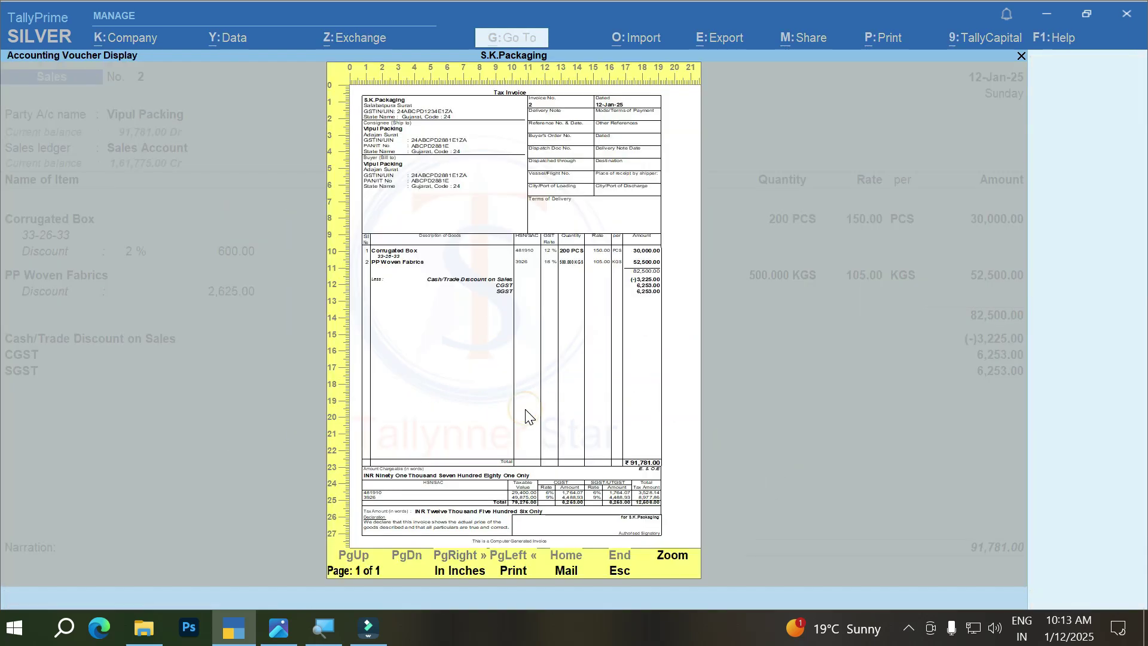
click(669, 555)
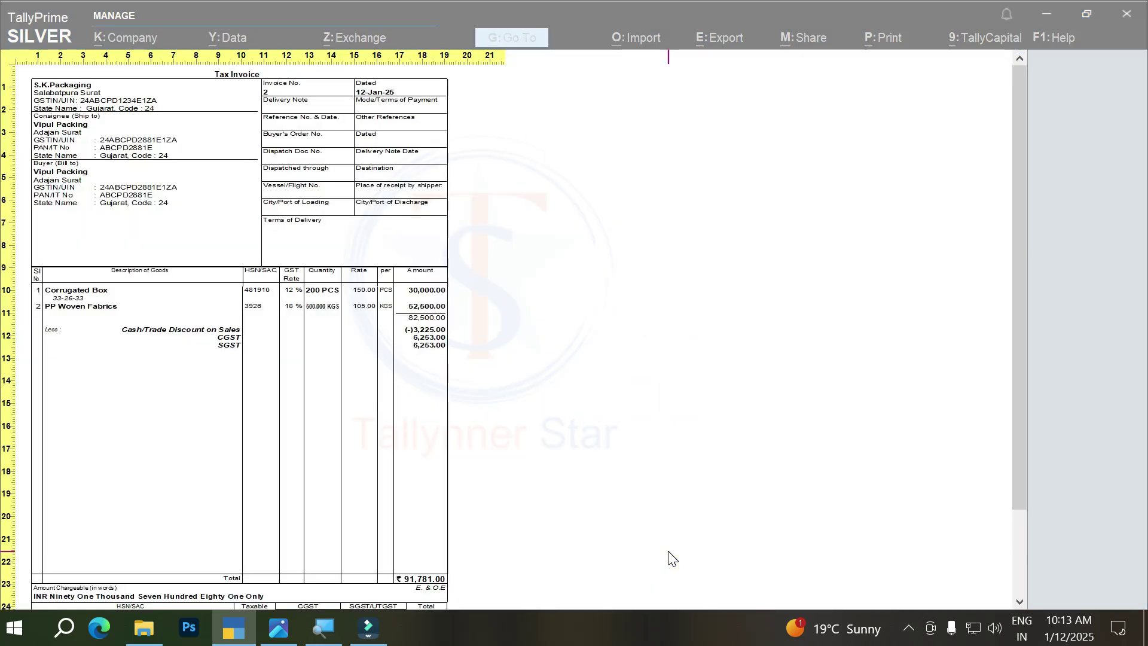
scroll(230, 215, down, 3)
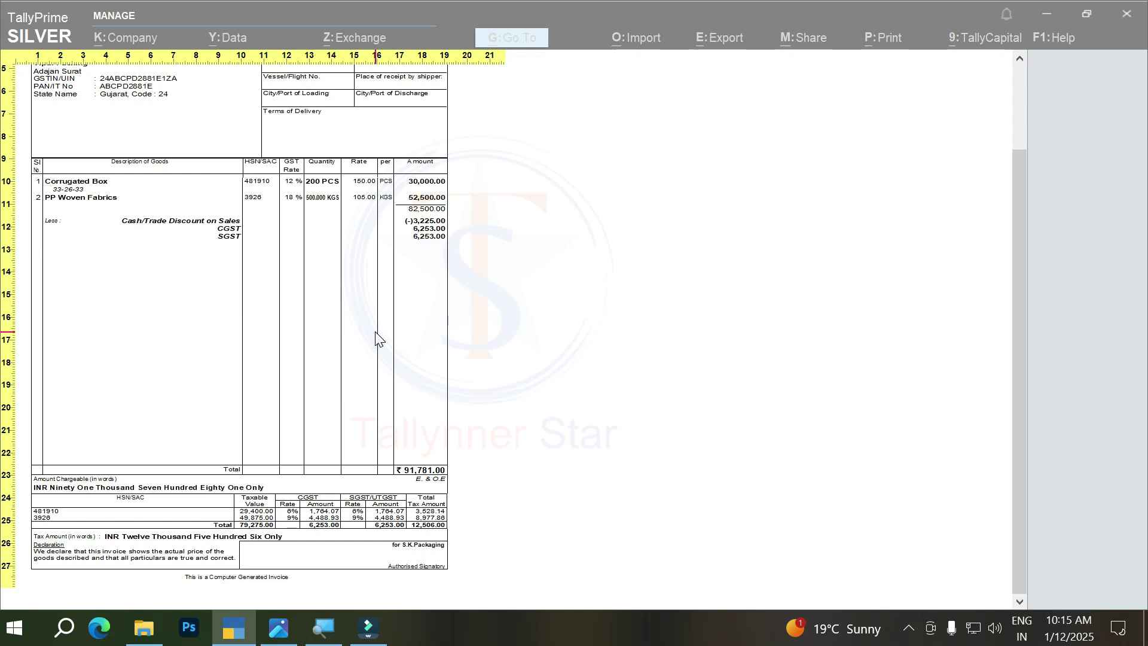
key(Escape)
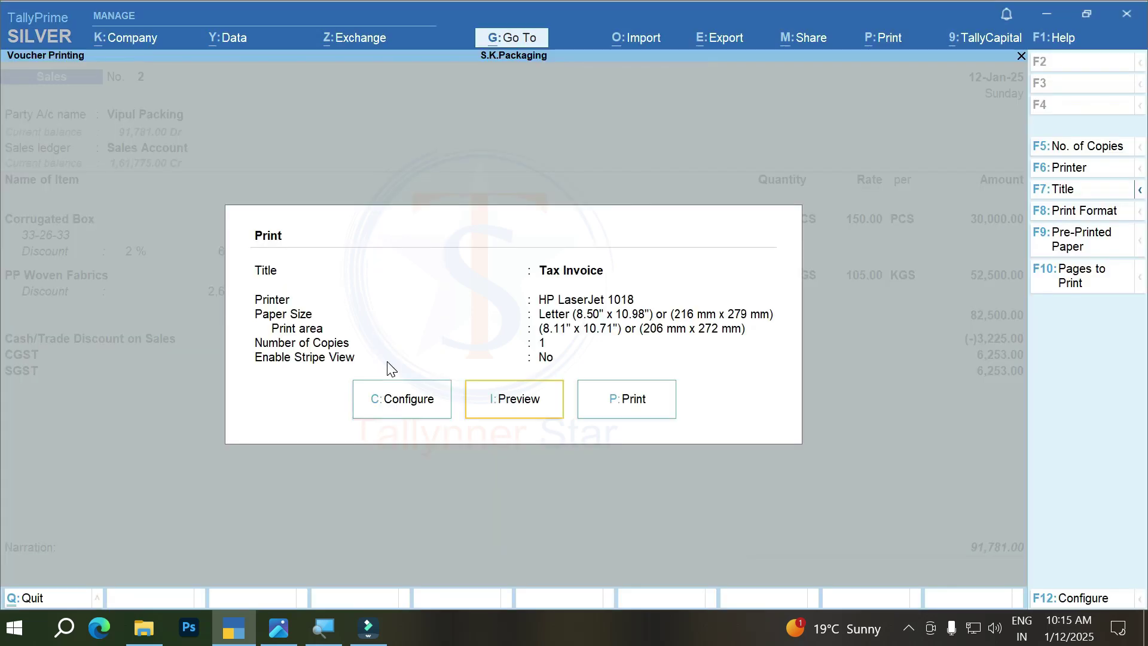
key(Escape)
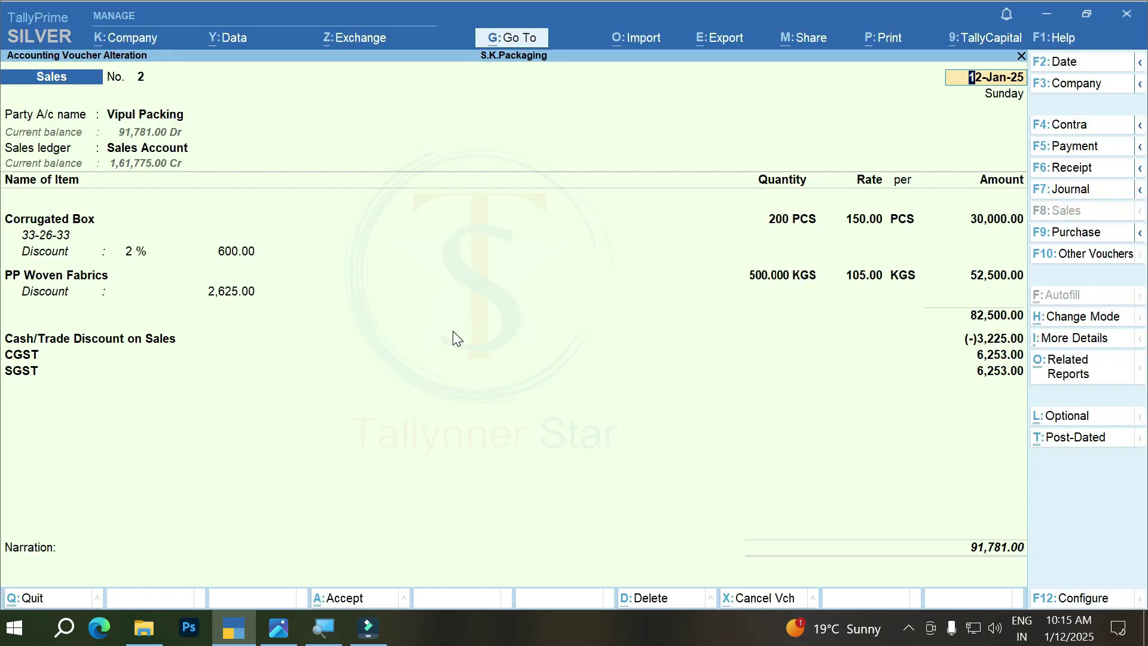
Examine the detailed GST tax analysis of the Vipul Packing invoice, then quit the voucher without changes
key(alt+a)
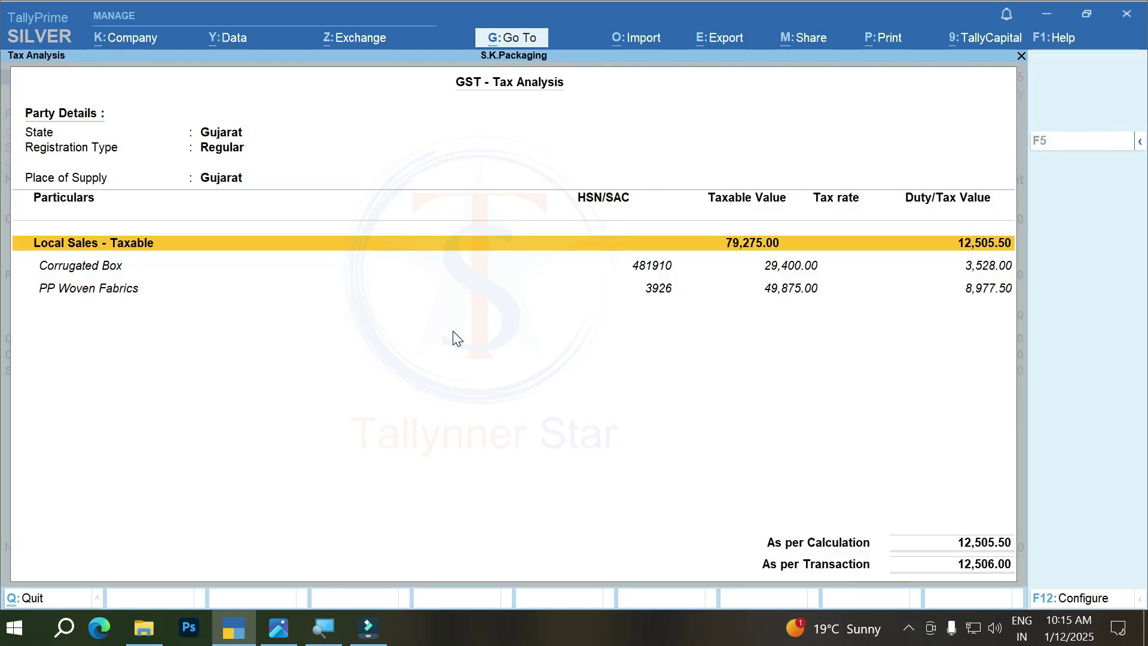
key(alt+F5)
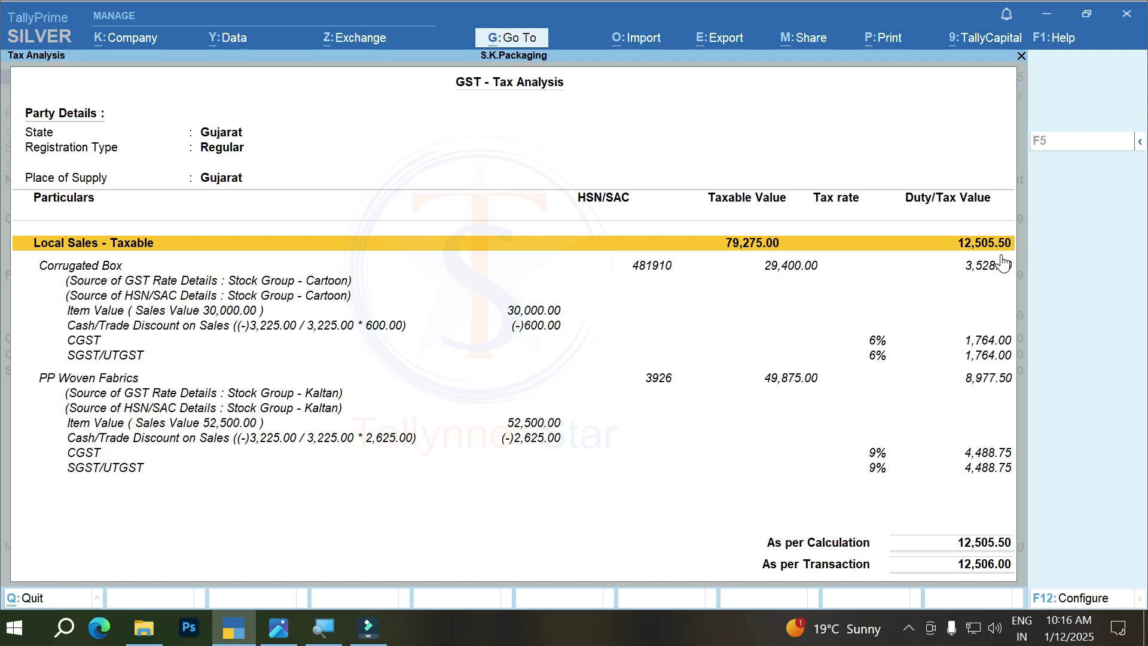
key(Escape)
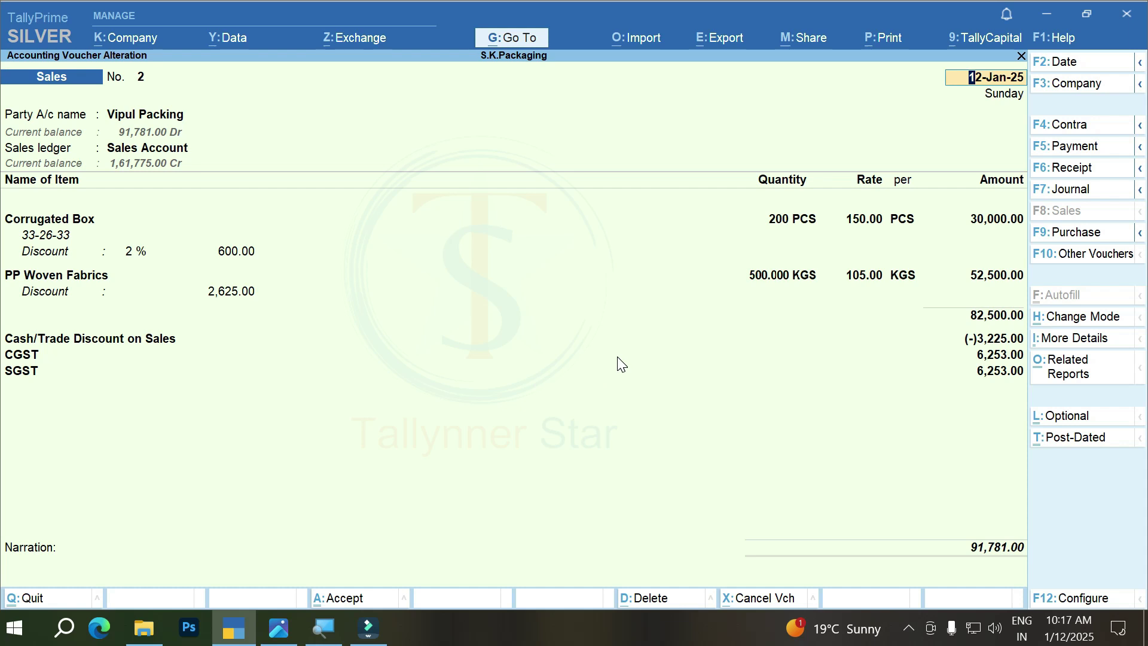
key(Escape)
key(Escape)
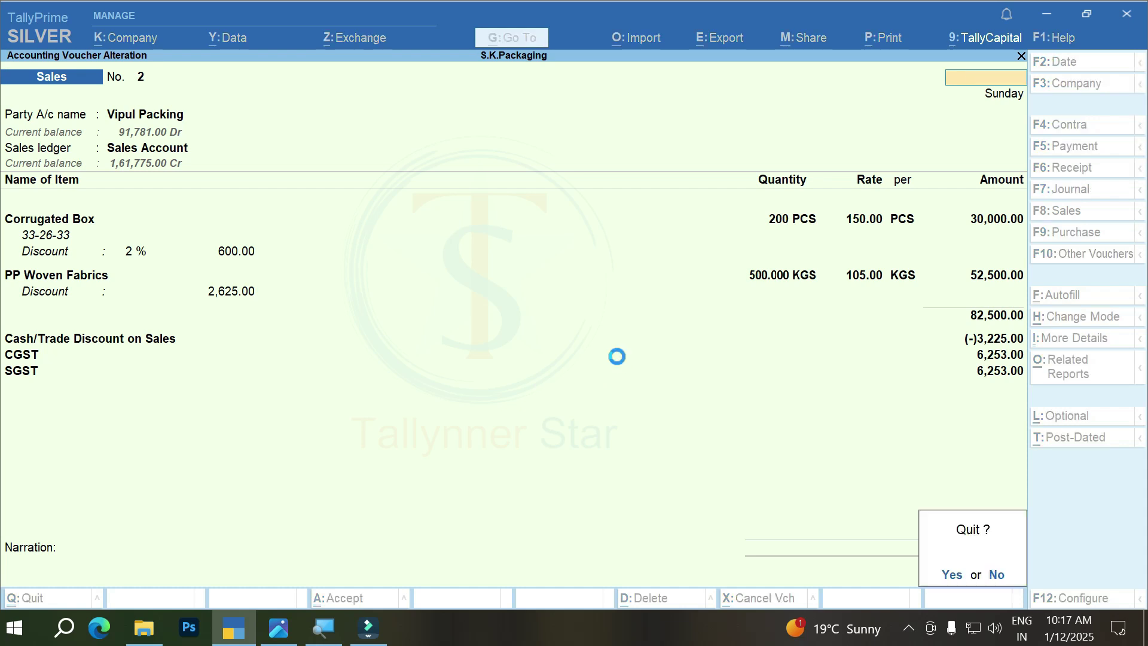
key(y)
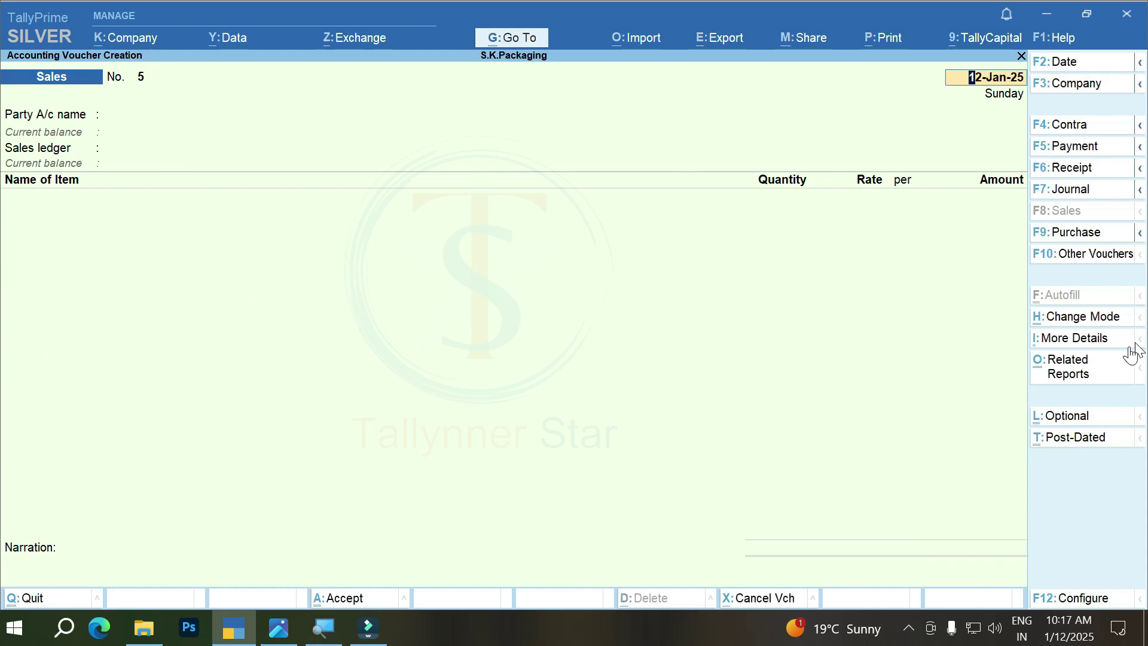
Assign the unused voucher number 3 to the new sales voucher through its voucher number details
click(1067, 338)
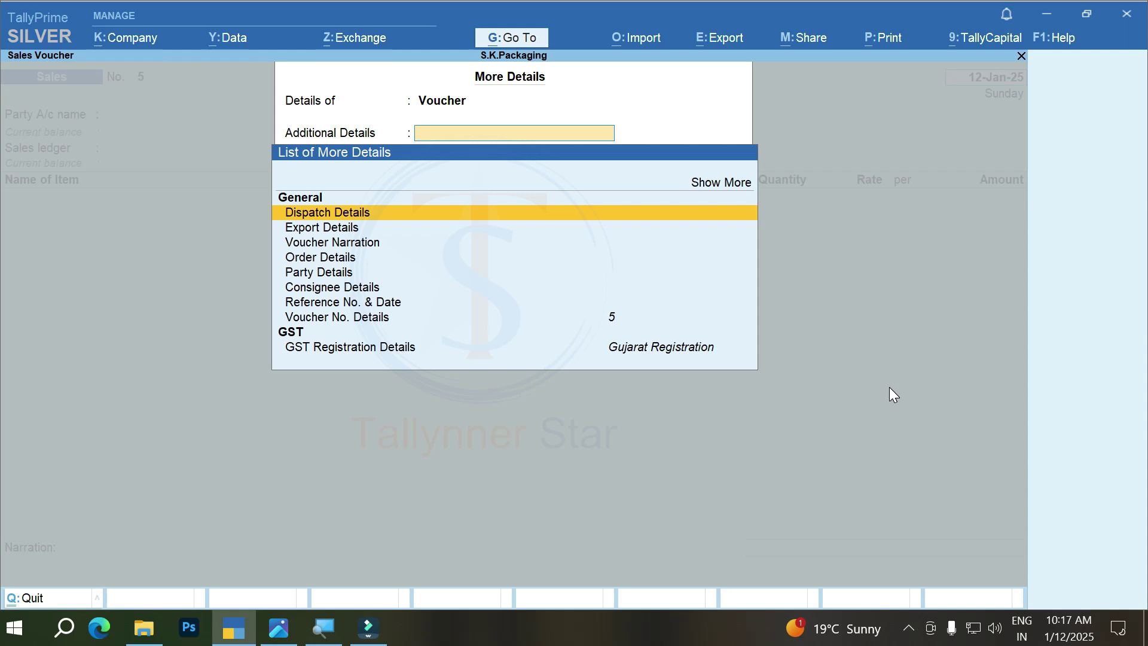
key(Down)
key(Down)
key(Down)
key(Down)
key(Down)
key(Down)
key(Down)
key(Return)
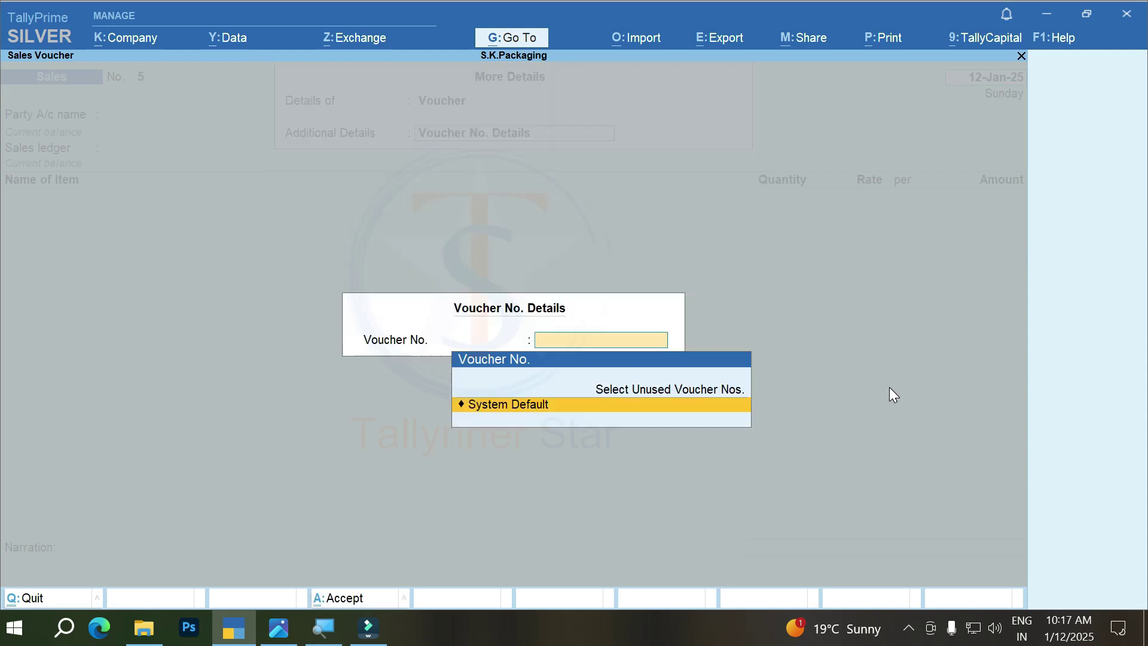
key(Up)
key(Return)
key(Return)
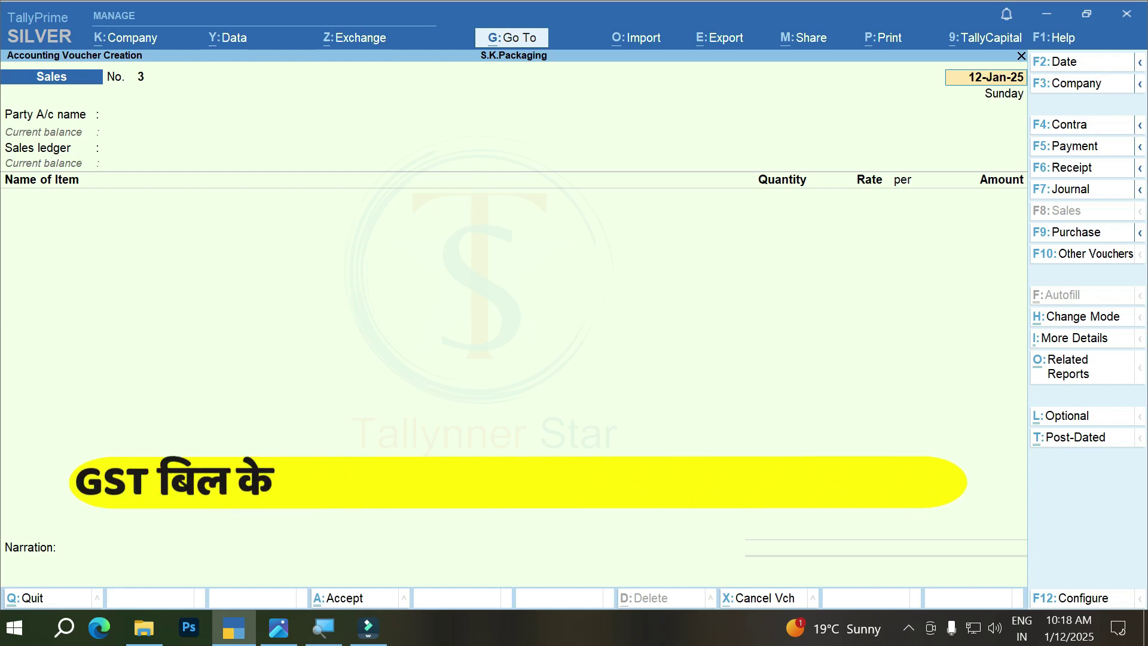
Choose M.K.Packing as the party, accept the default dispatch and party details, and select Sales Account as the sales ledger
key(Return)
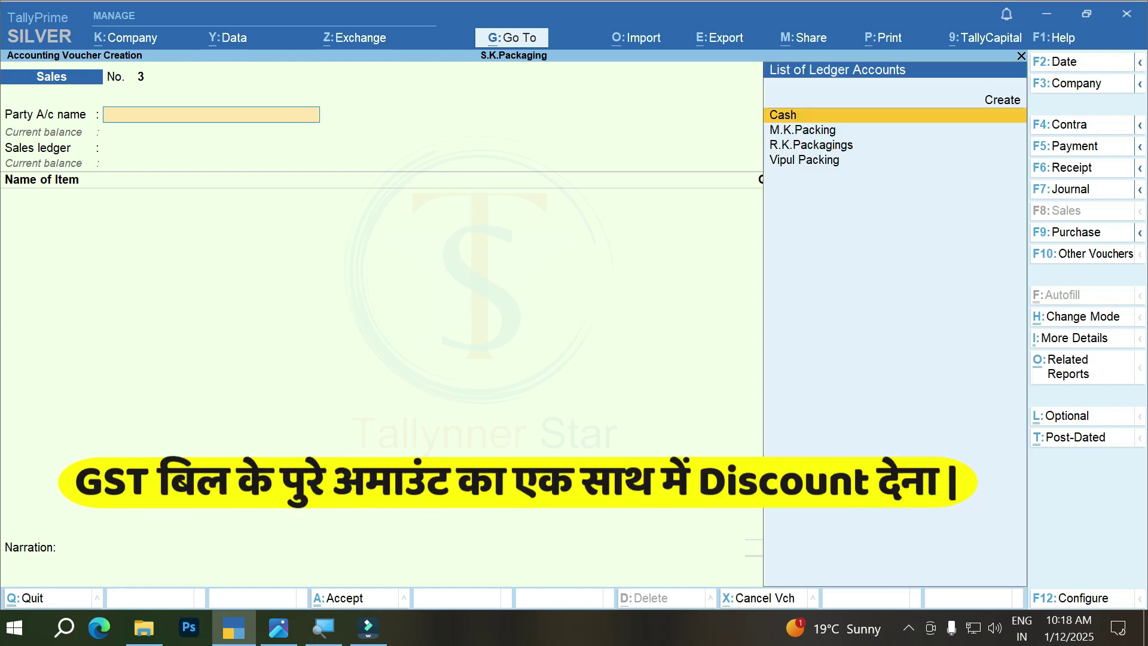
key(Down)
key(Return)
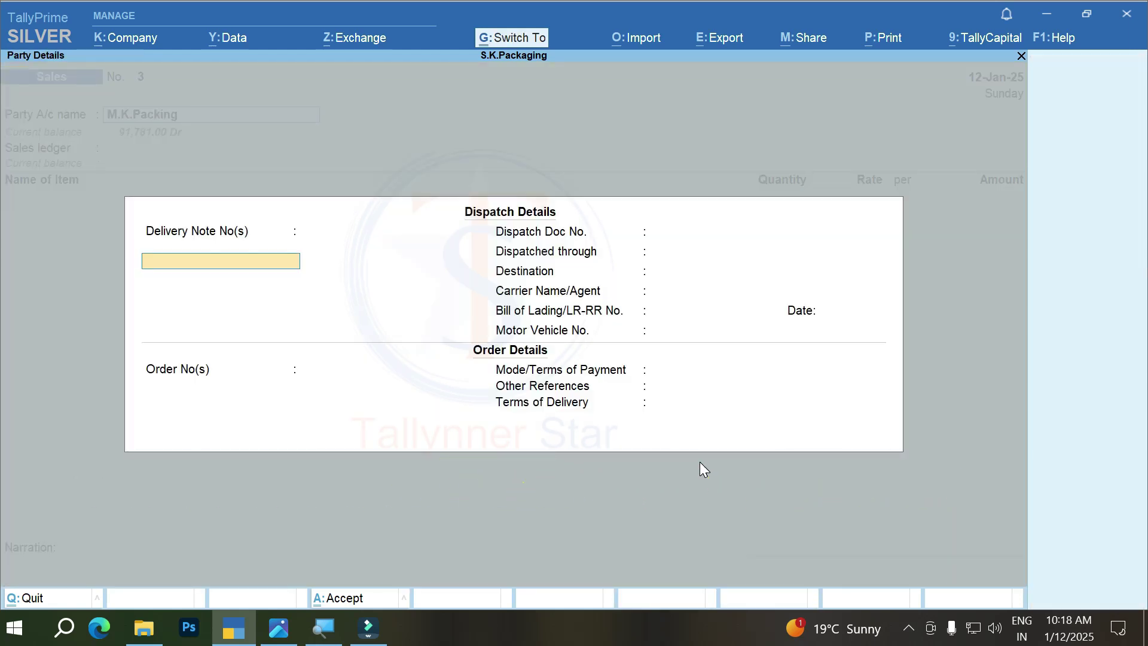
key(ctrl+a)
key(ctrl+a)
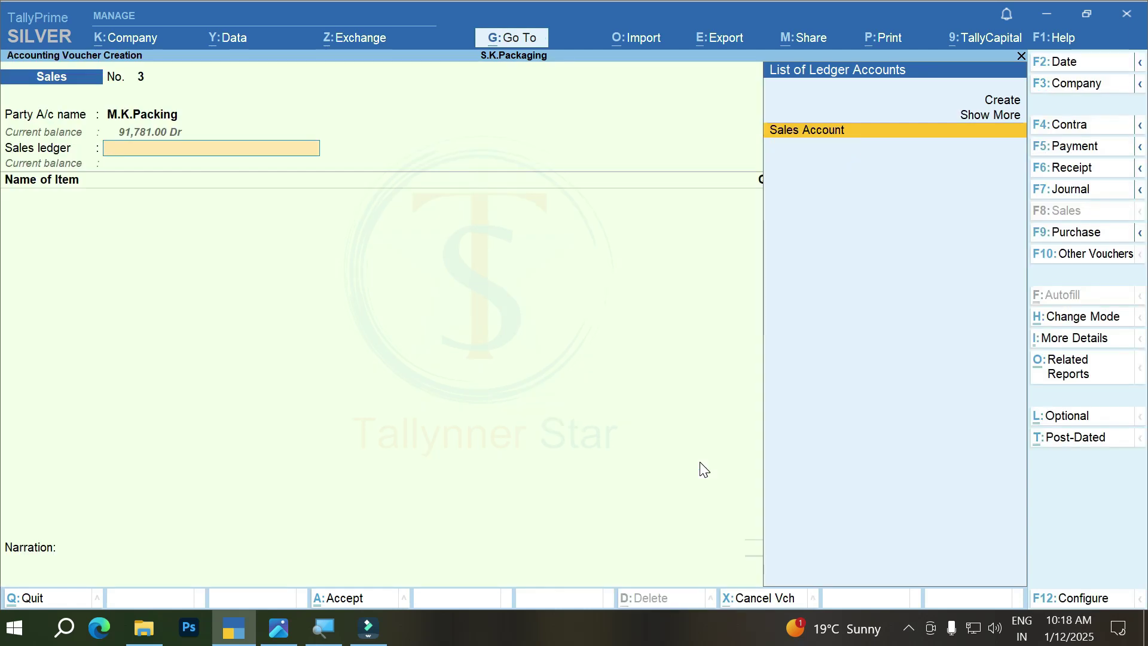
key(Return)
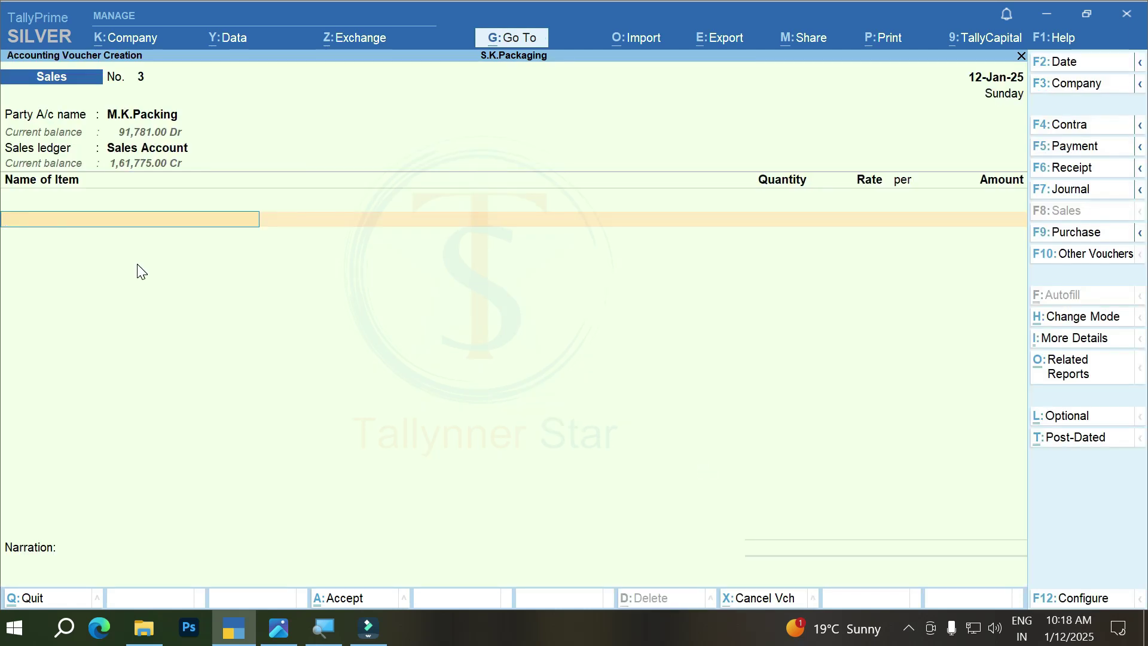
Add Corrugated Box as the first item with the description 33-26-33
text(C)
key(Down)
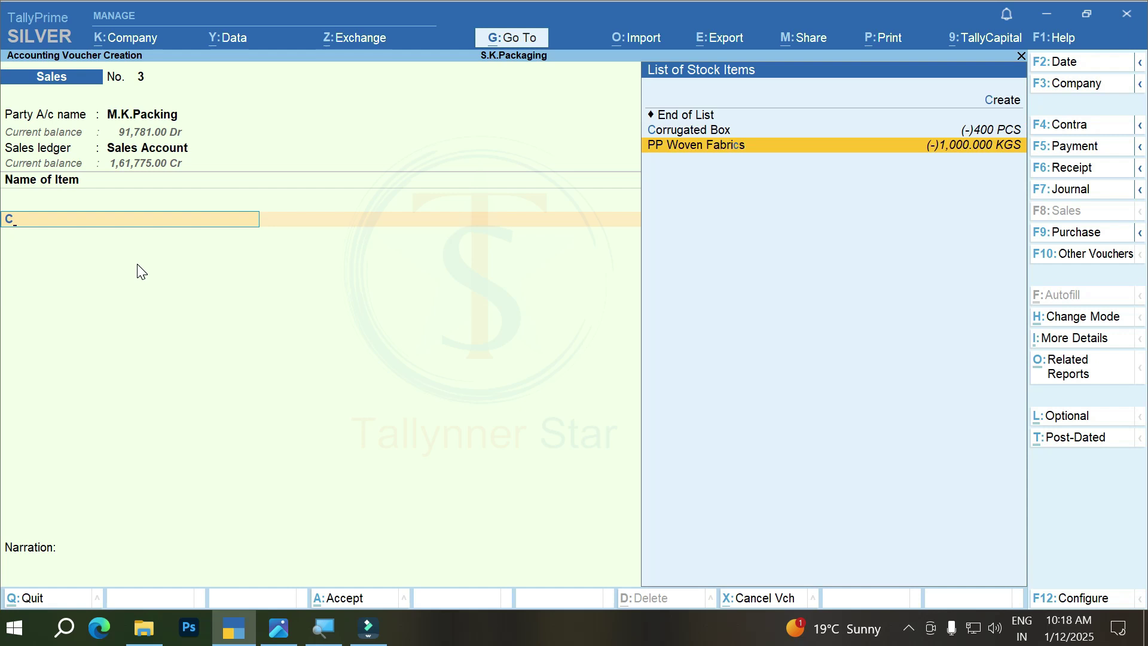
key(Up)
key(Return)
text(33-26-33)
key(Return)
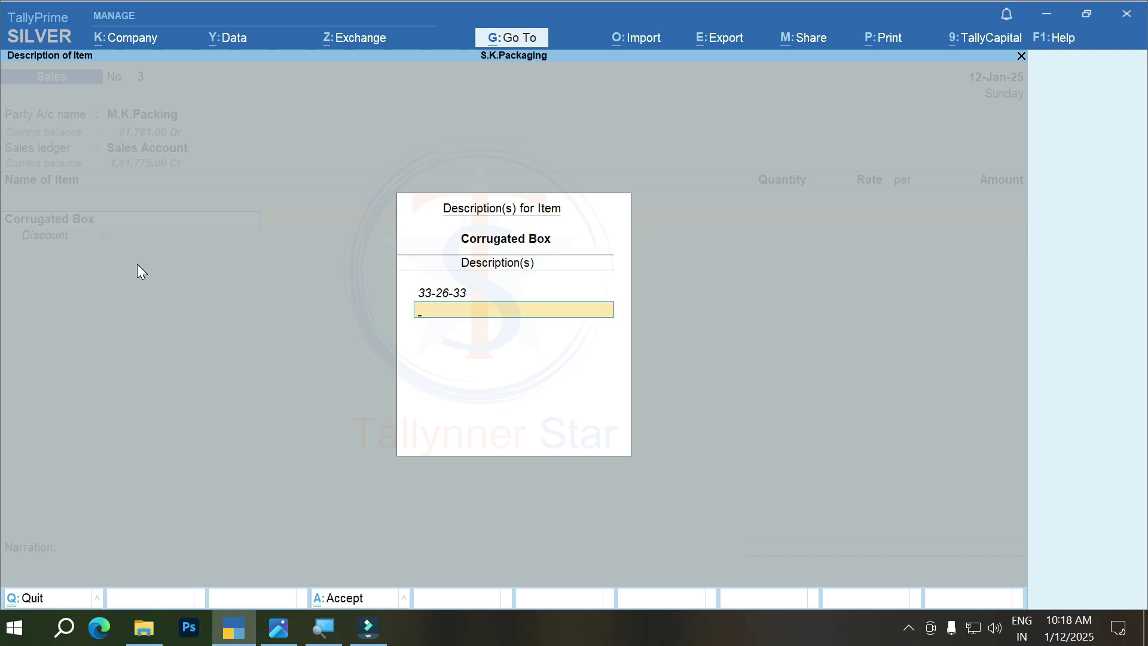
key(Return)
Set the Corrugated Box quantity to 200 PCS, accept the rate of 150.00, and leave its discount blank
text(200)
key(Return)
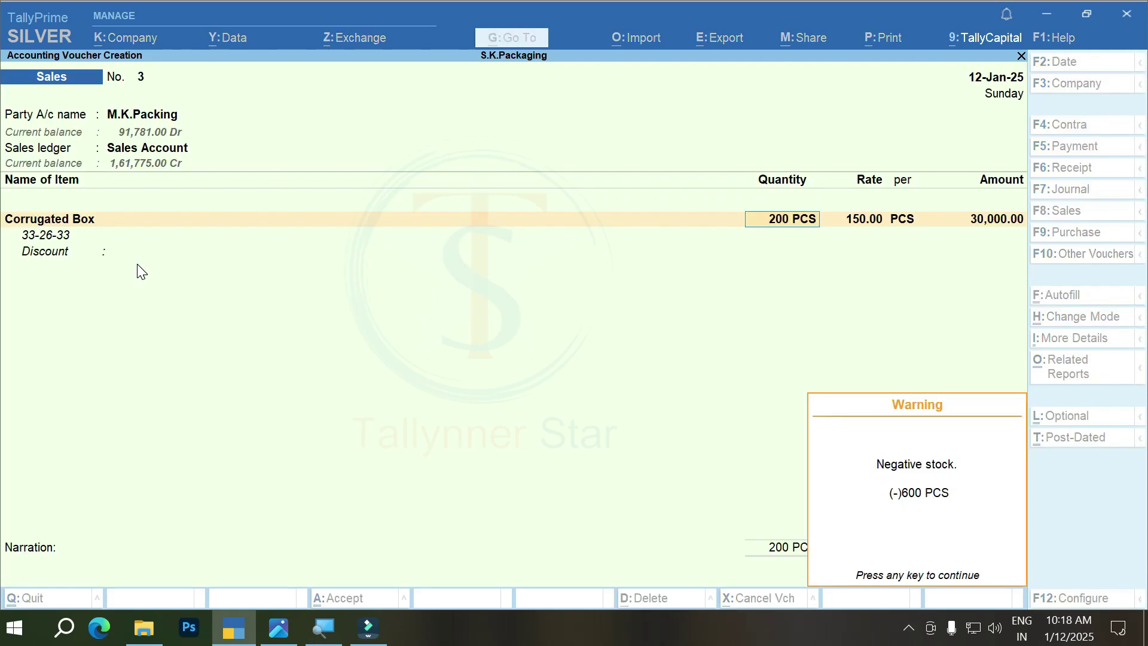
key(Return)
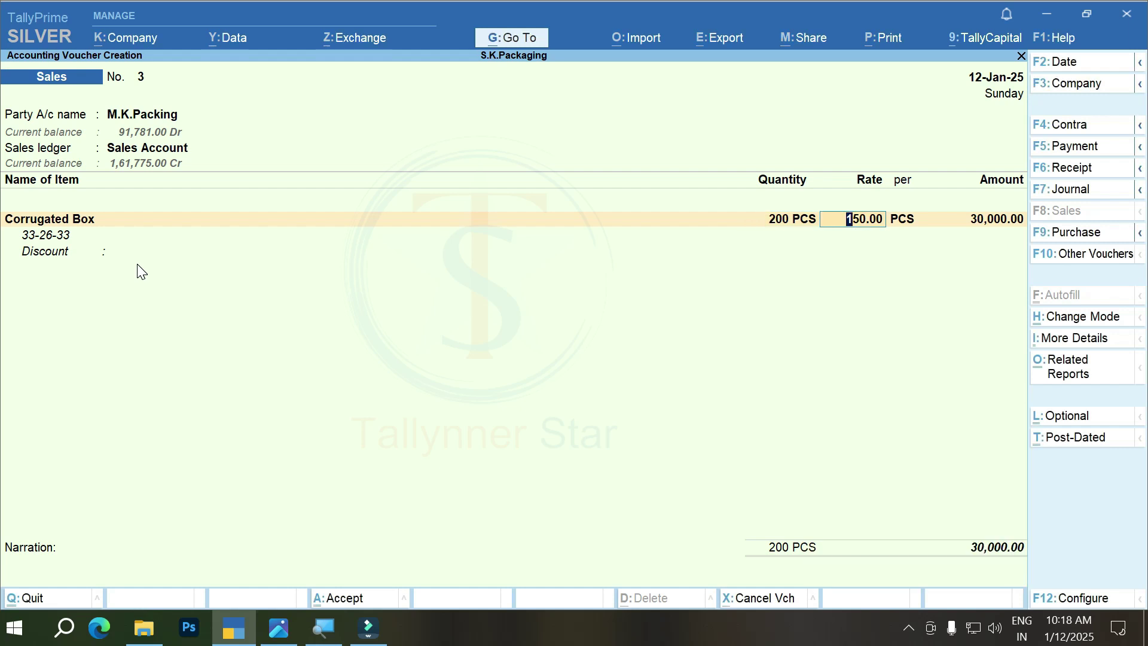
key(Return)
key(Return)
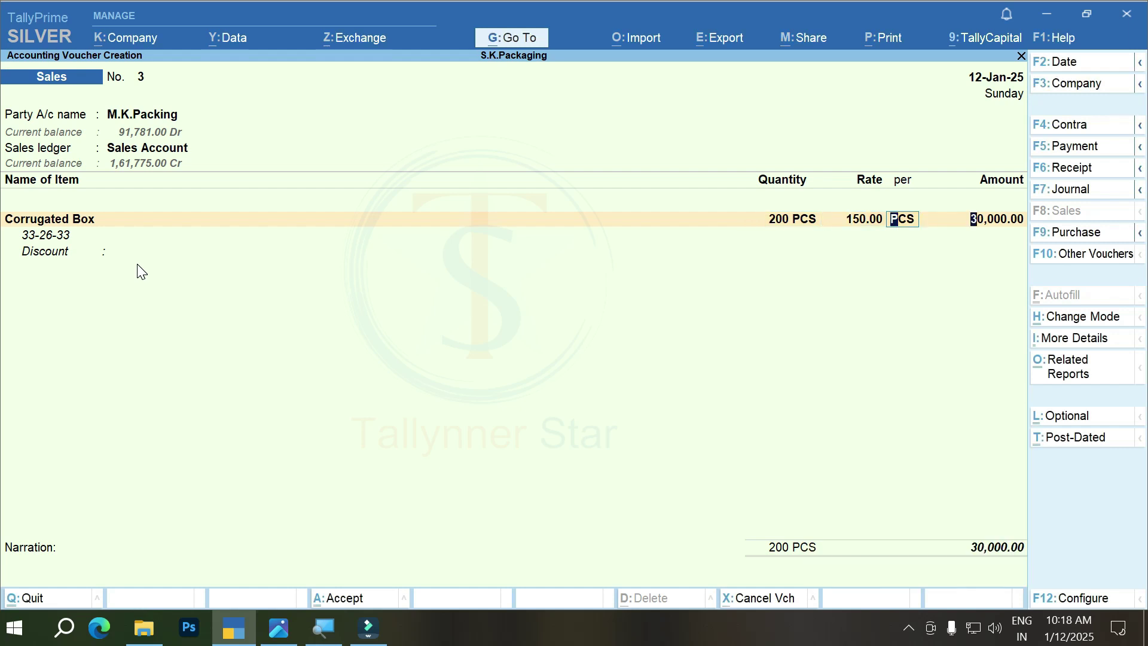
key(Return)
key(Return)
key(Return)
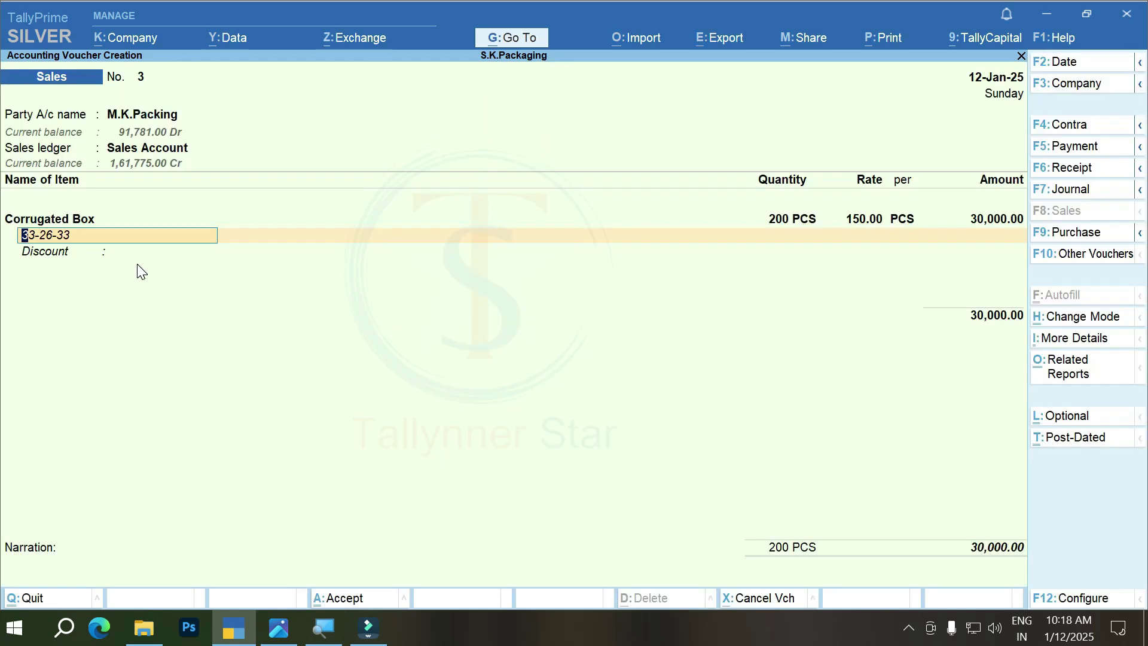
key(Return)
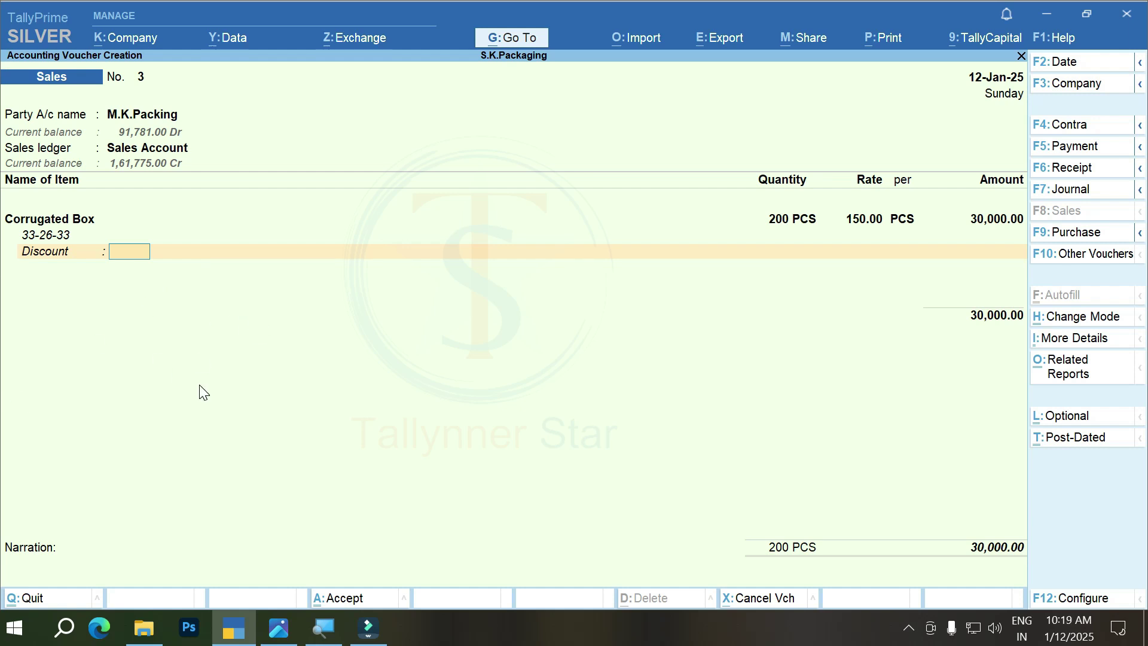
key(Return)
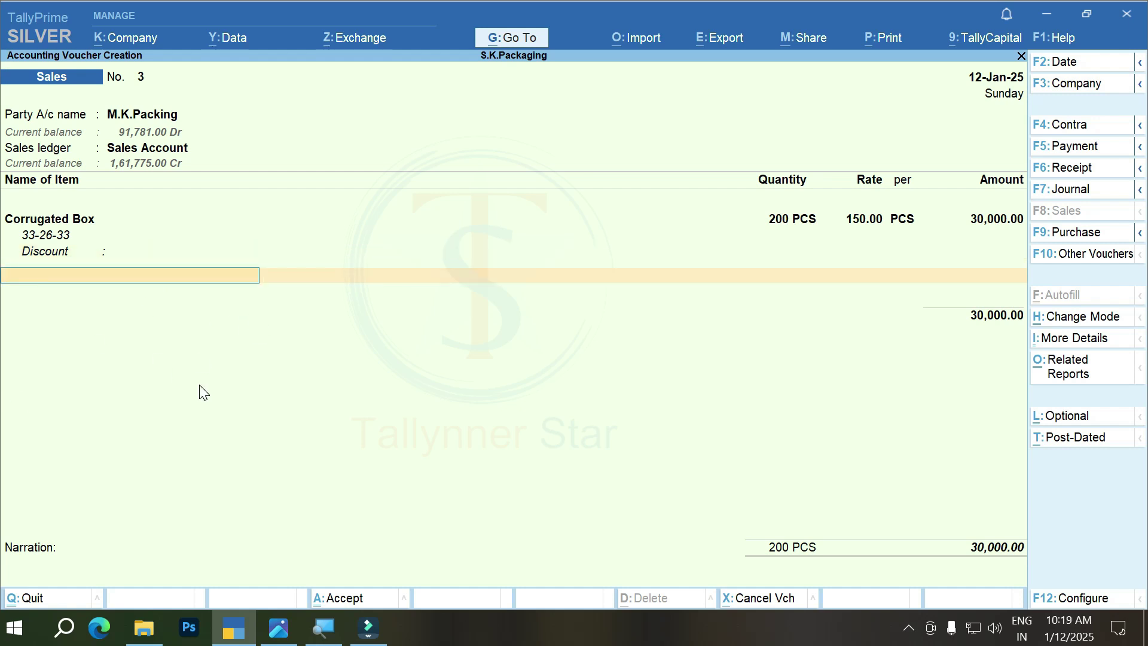
Add PP Woven Fabrics with a quantity of 500 KGS at the rate of 105.00, leaving its description and discount blank
text(pp)
key(Return)
key(Return)
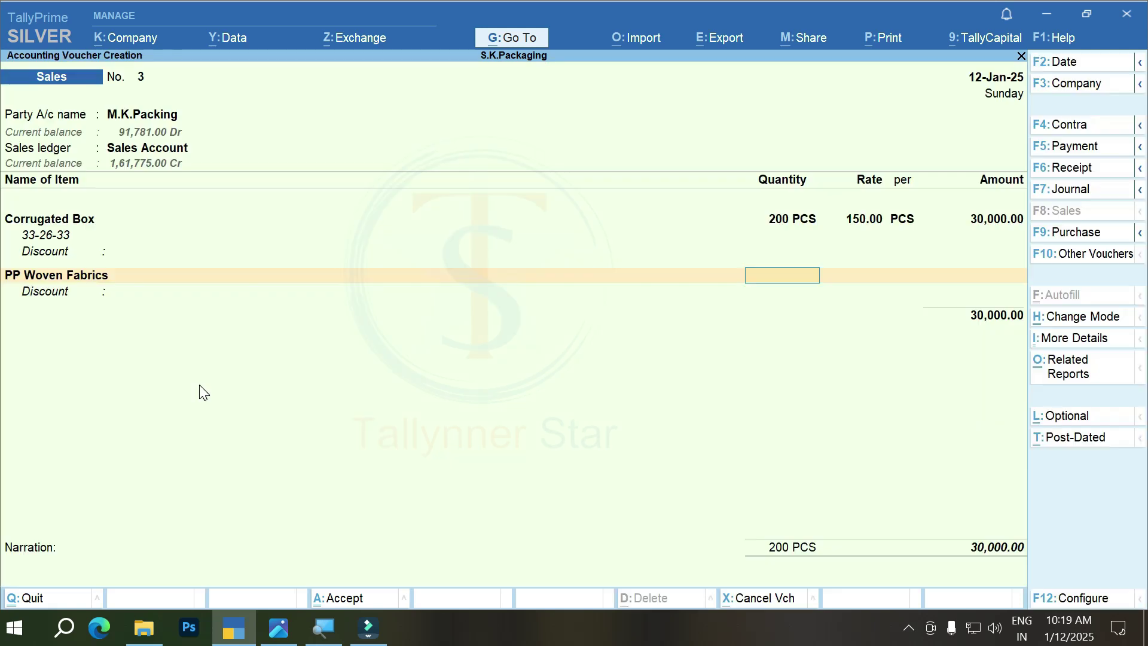
text(500)
key(Return)
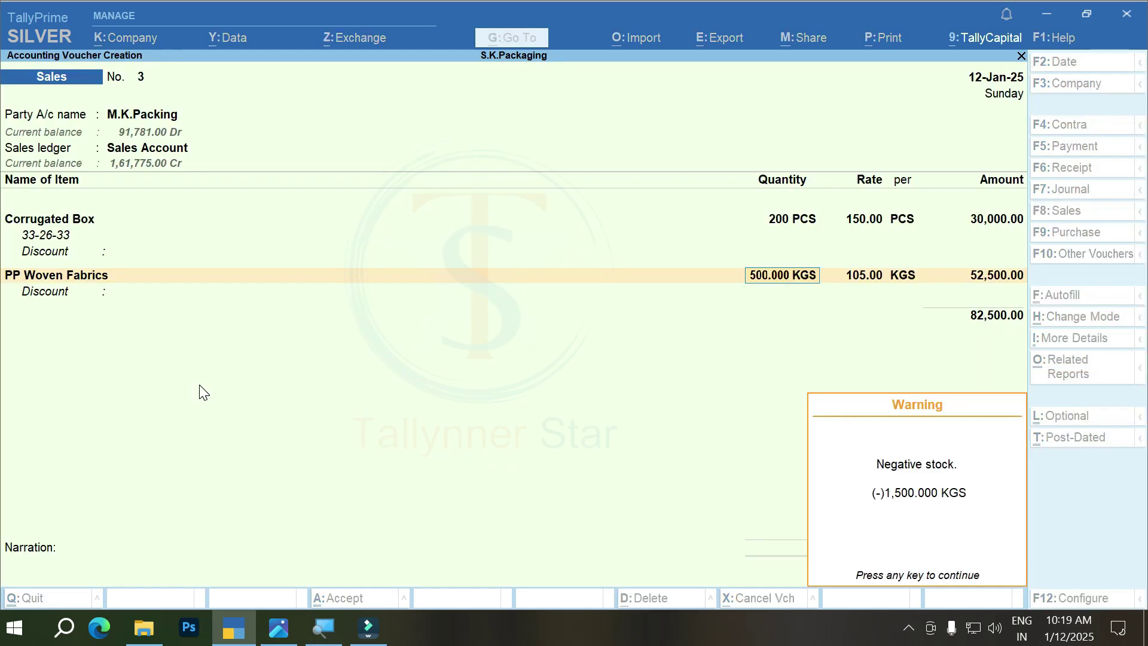
key(Return)
key(Return)
key(Return)
key(Return)
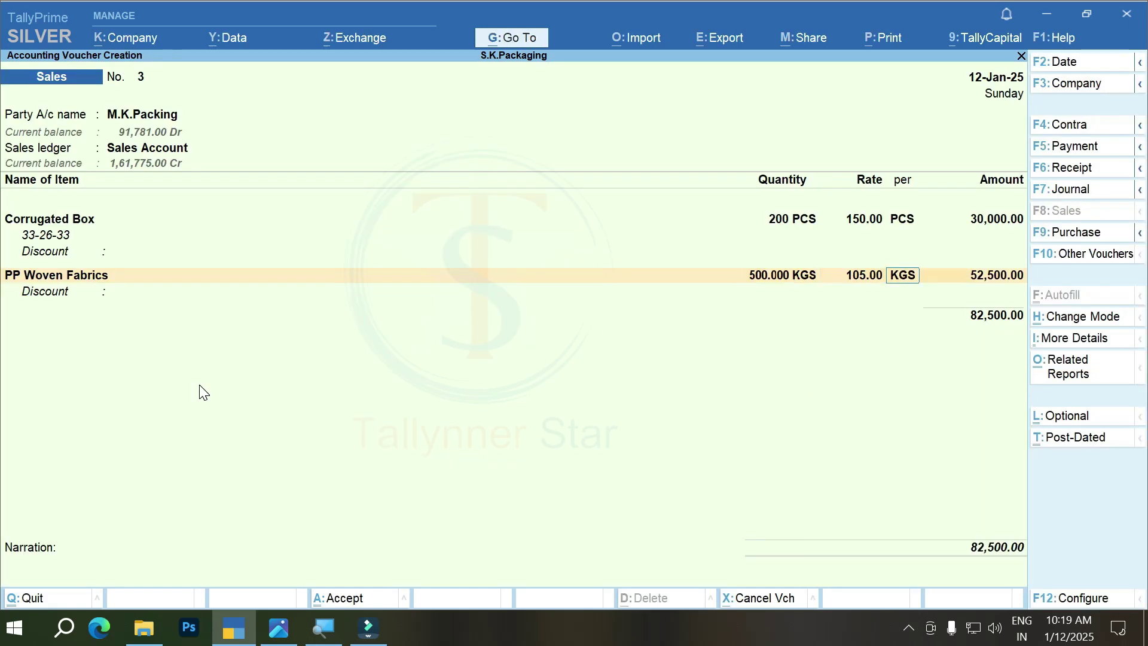
key(Return)
key(Return)
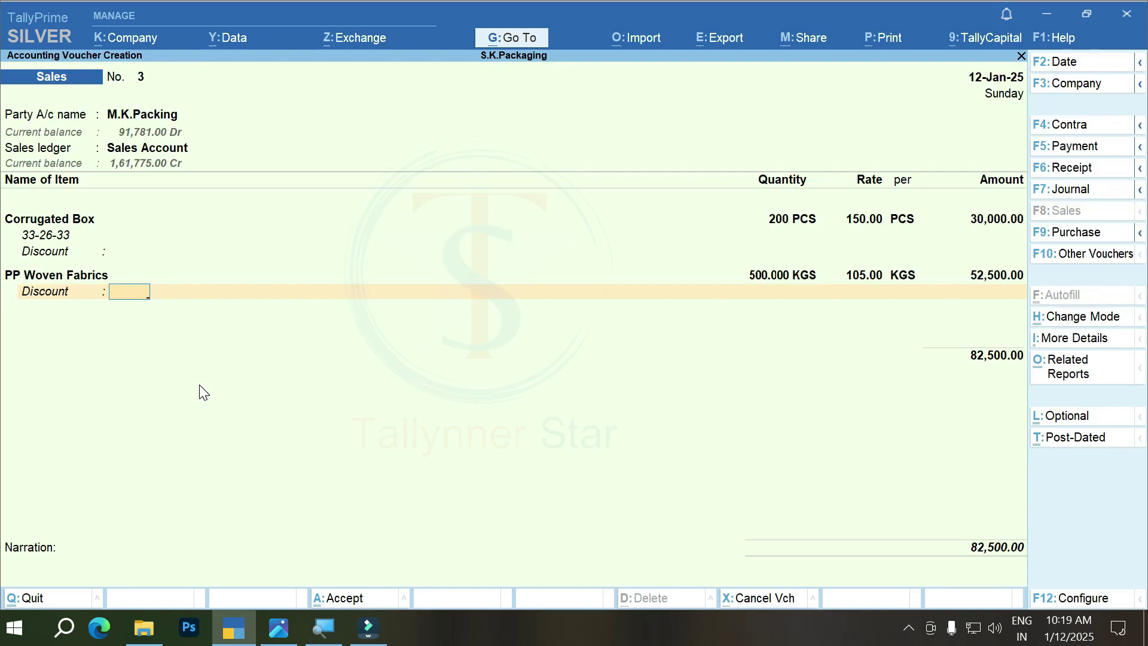
key(Return)
End the item list and choose Discount Allowed on Sales as the additional ledger below the items
key(Return)
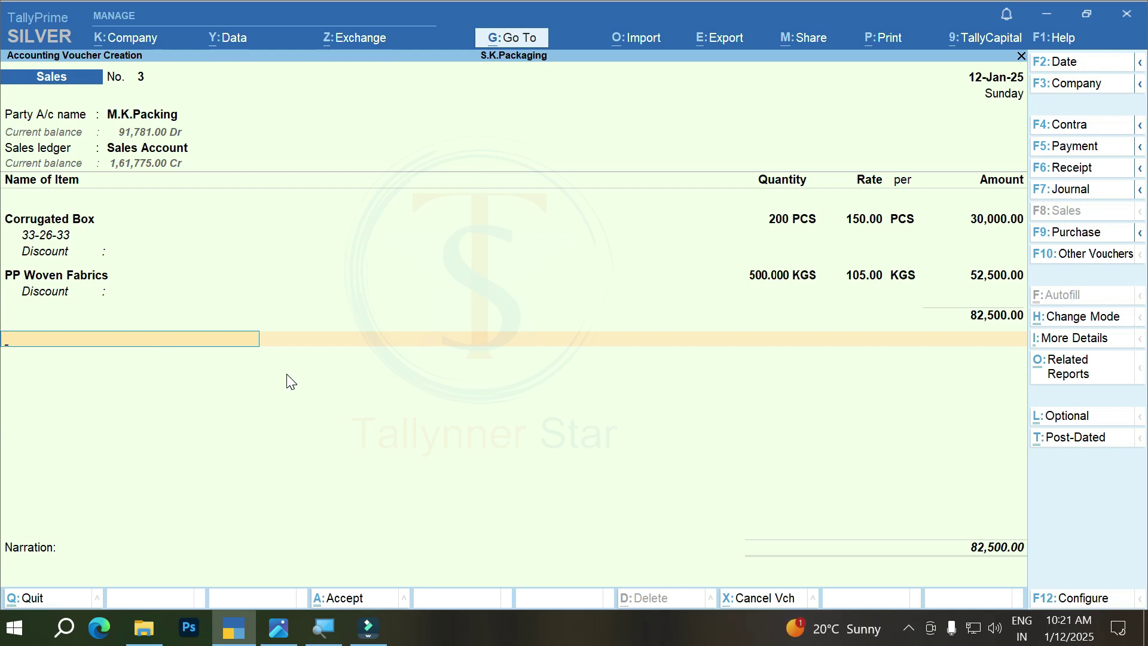
text(D)
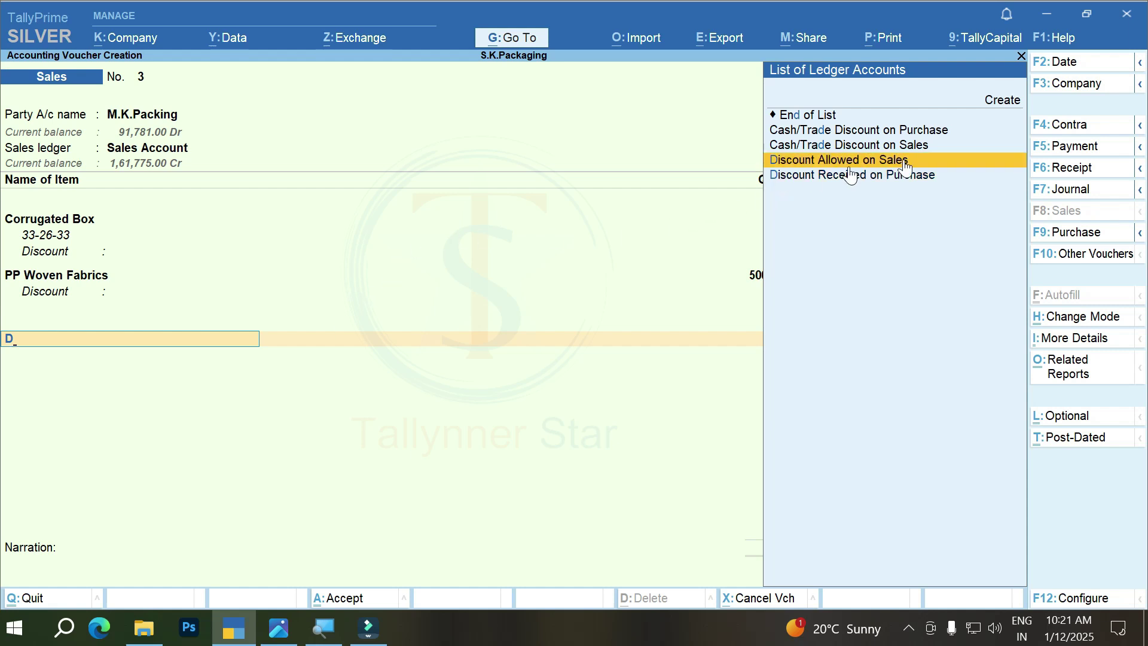
click(947, 165)
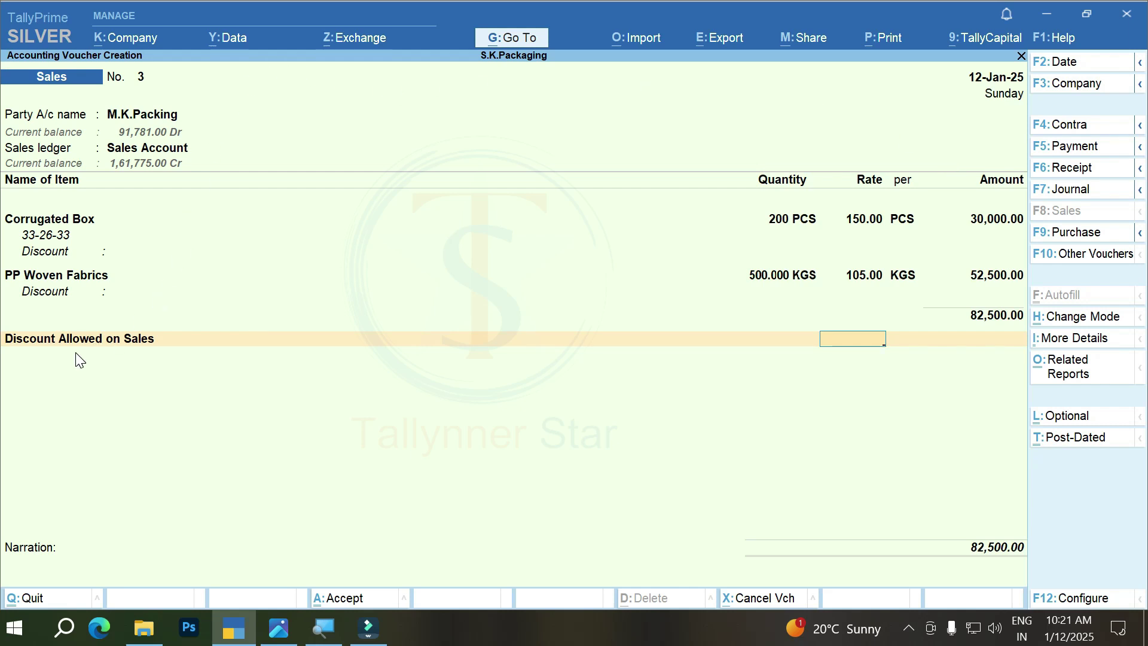
Examine the Discount Allowed on Sales ledger's group, ledger type and GST assessable value settings, keeping them as they are
key(BackSpace)
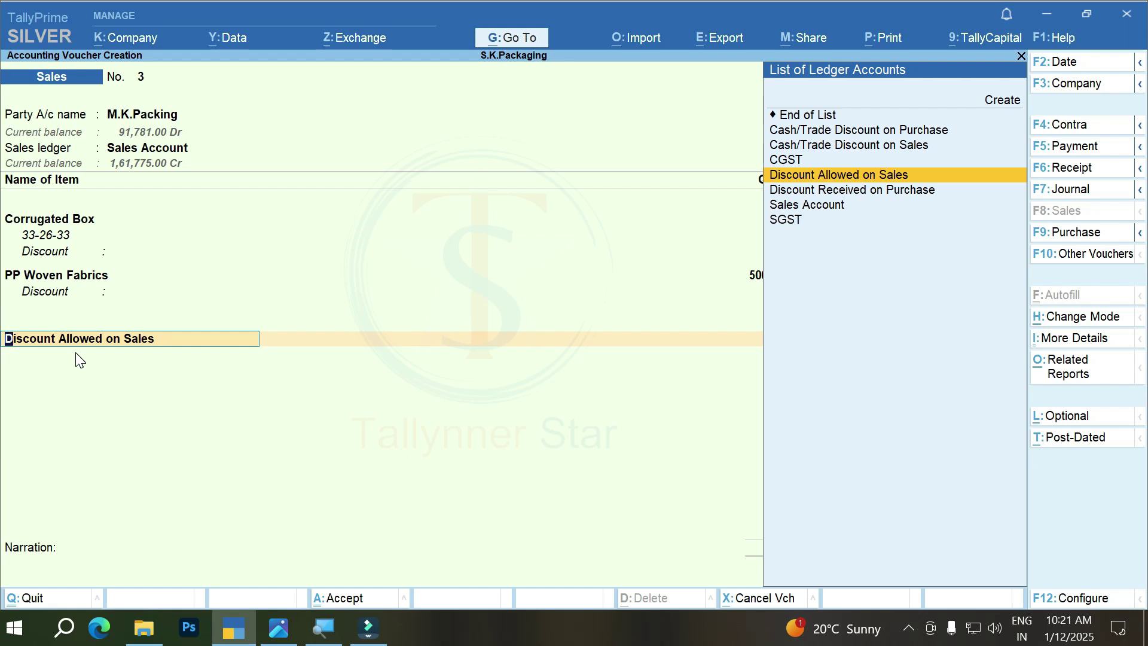
key(ctrl+Return)
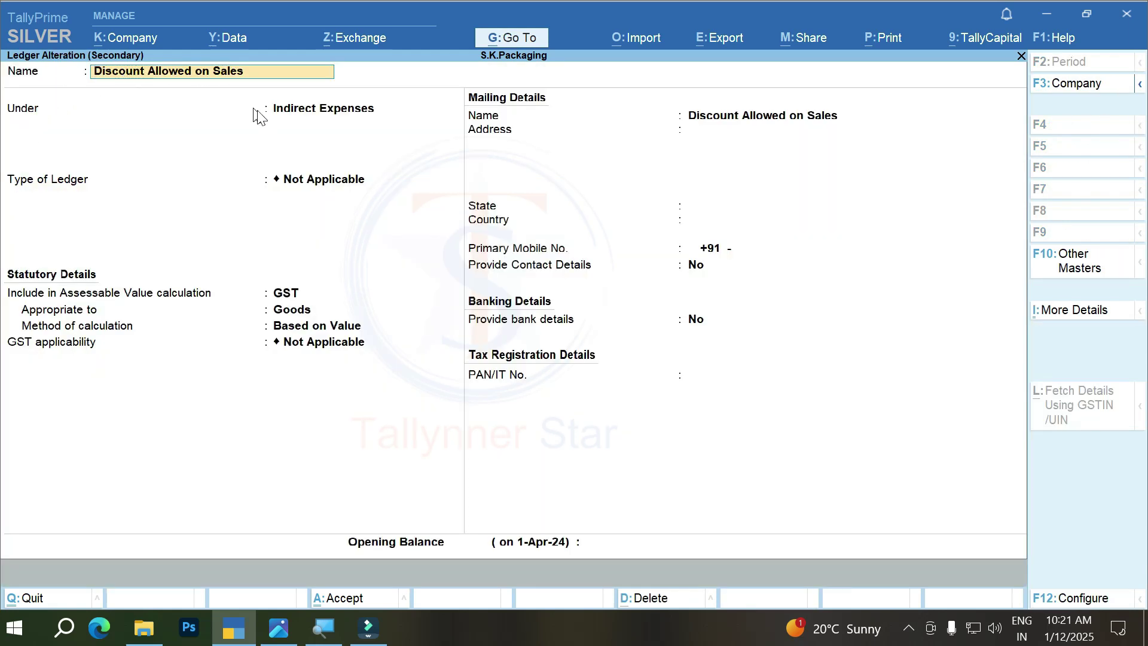
key(Return)
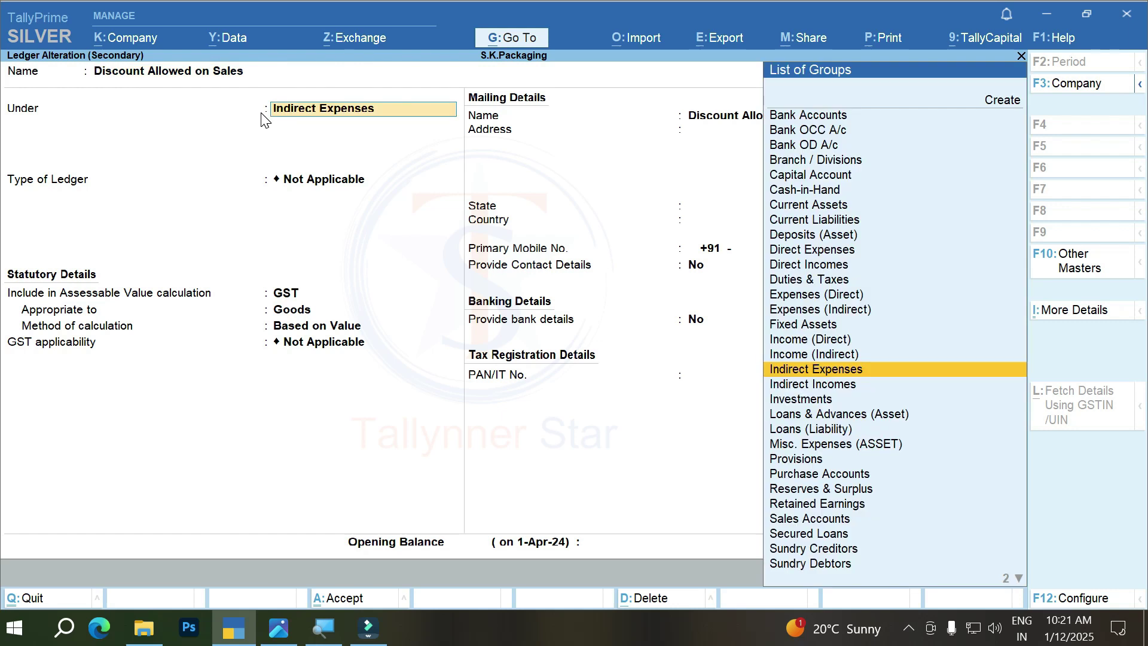
key(Return)
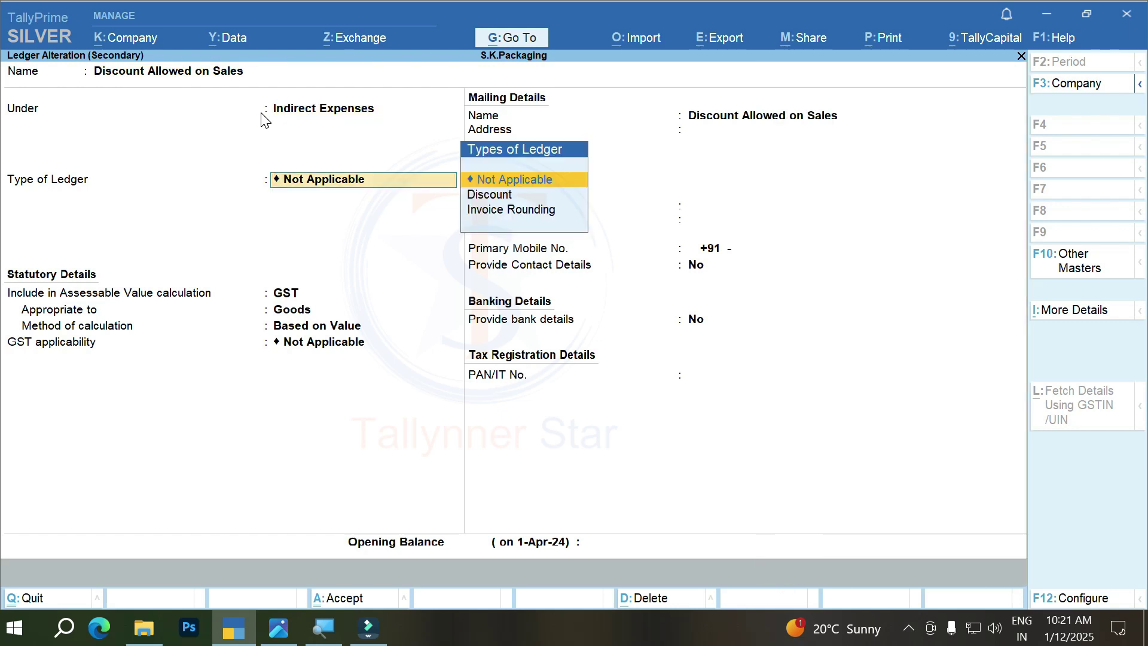
key(Return)
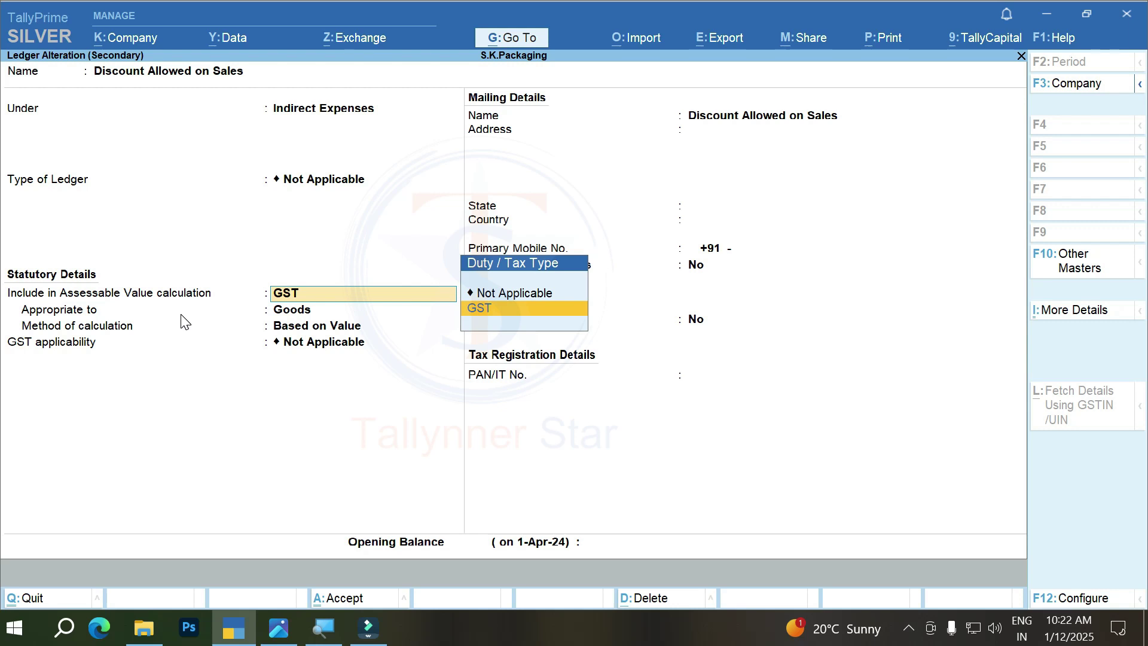
key(Return)
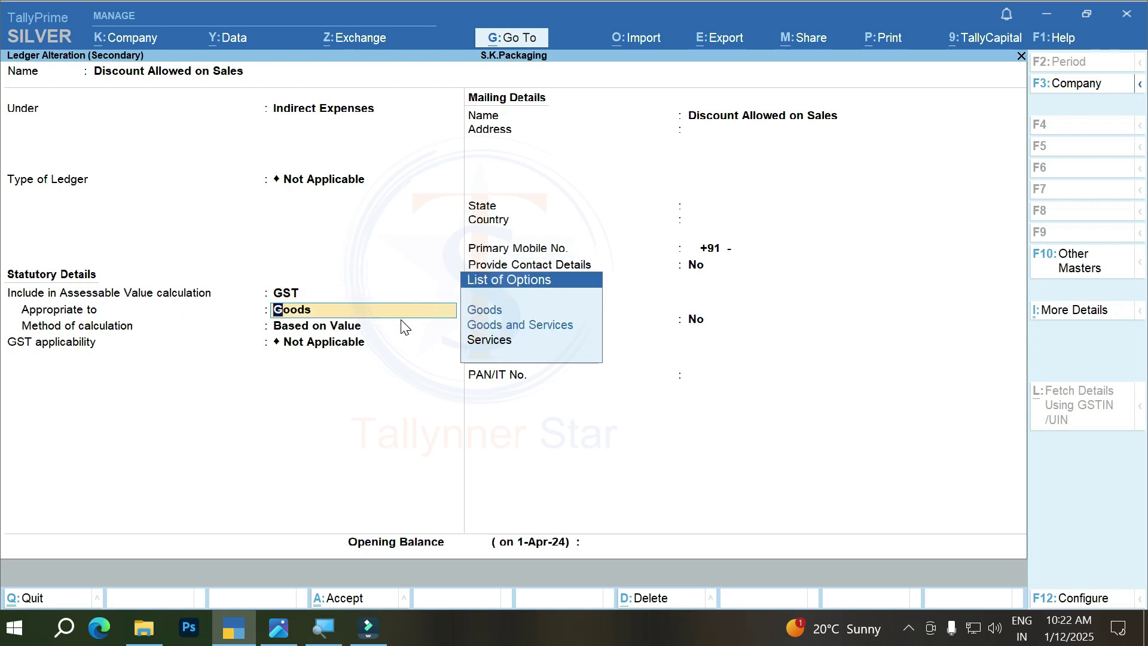
key(Return)
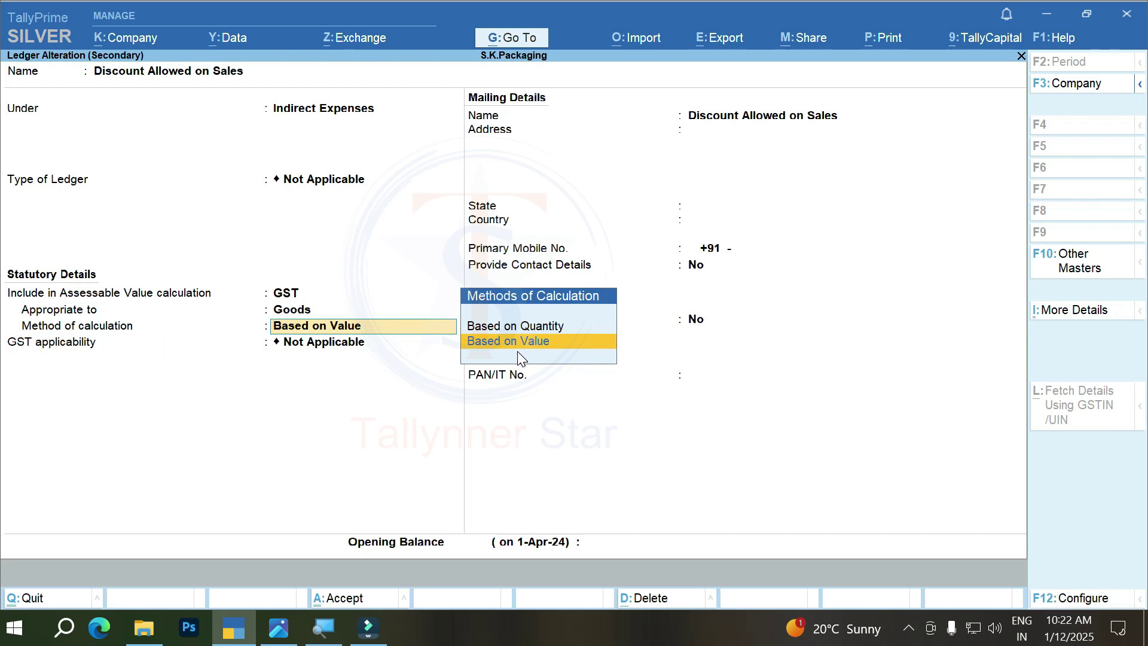
key(Return)
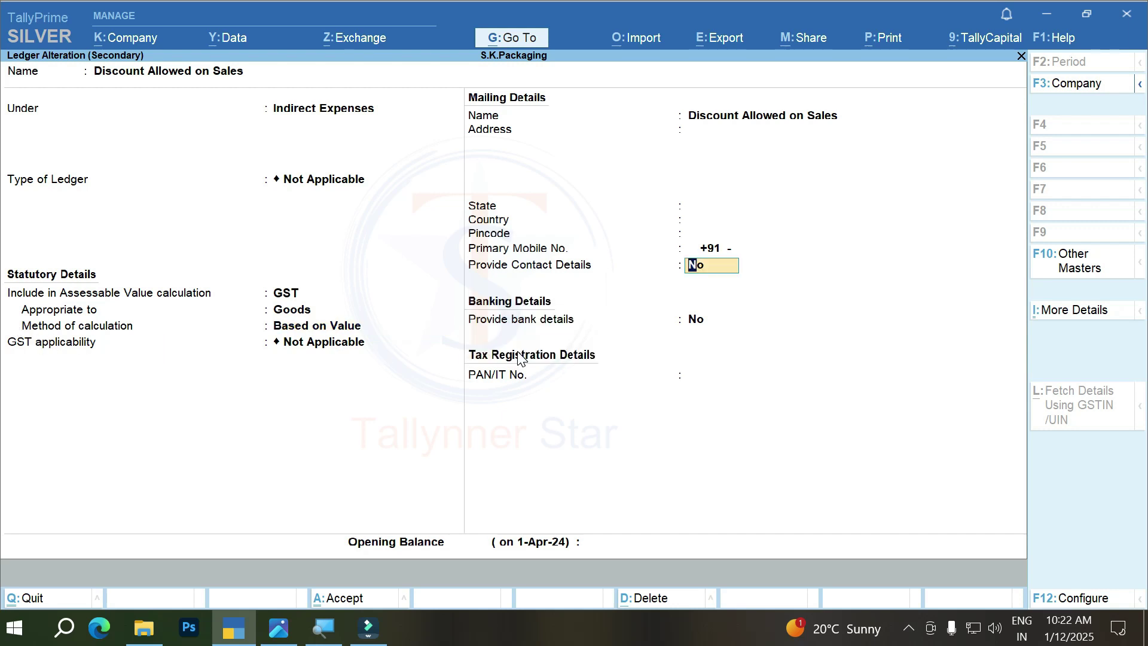
key(ctrl+a)
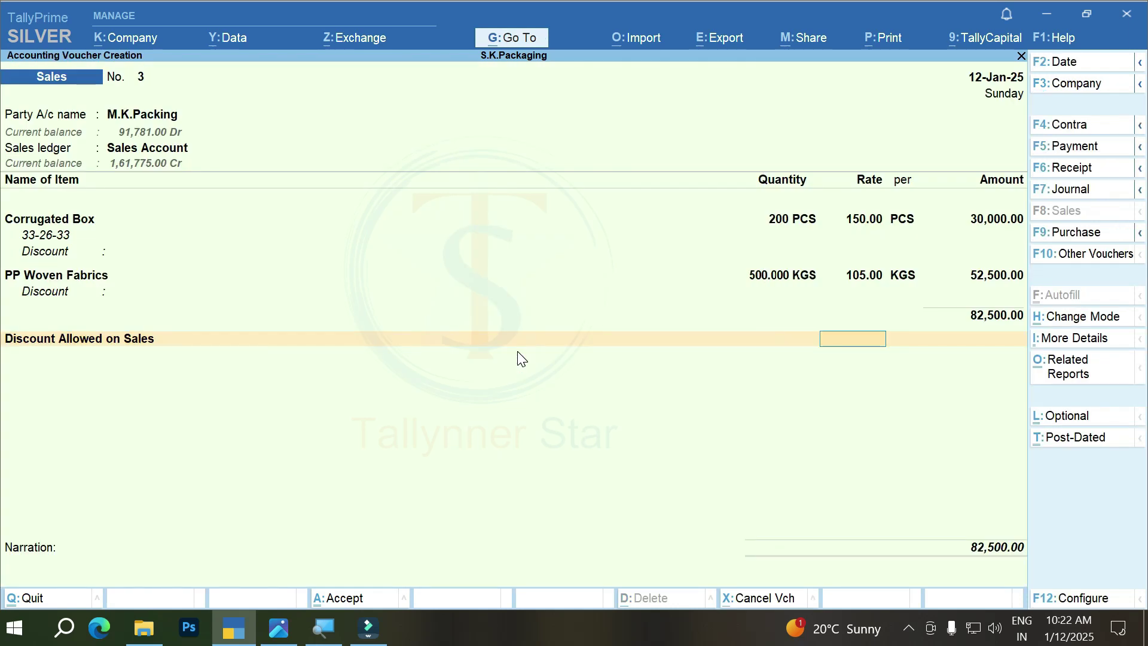
Set the Discount Allowed on Sales rate to 5 %, and make it negative so it deducts from the bill
key(Return)
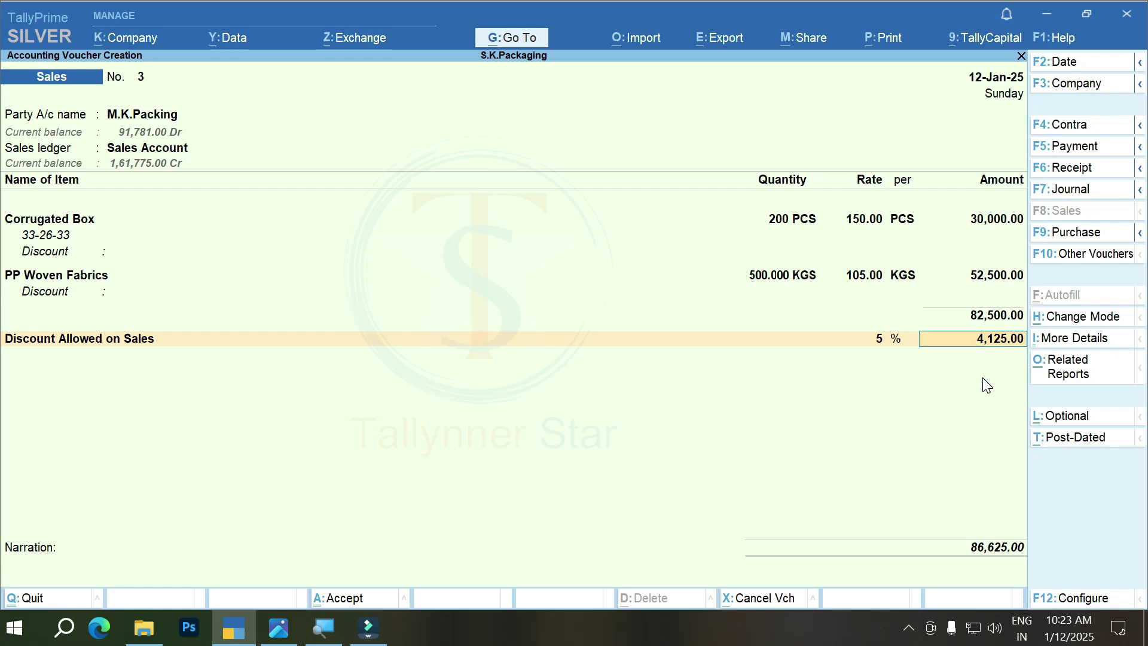
key(shift+Tab)
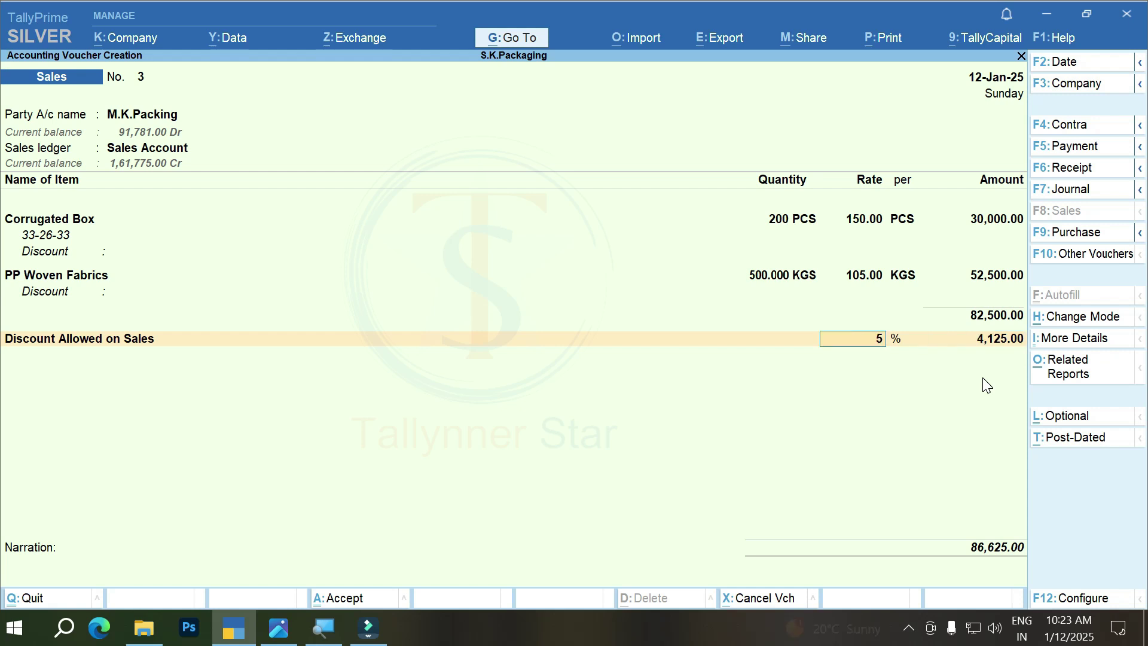
text(-)
key(Return)
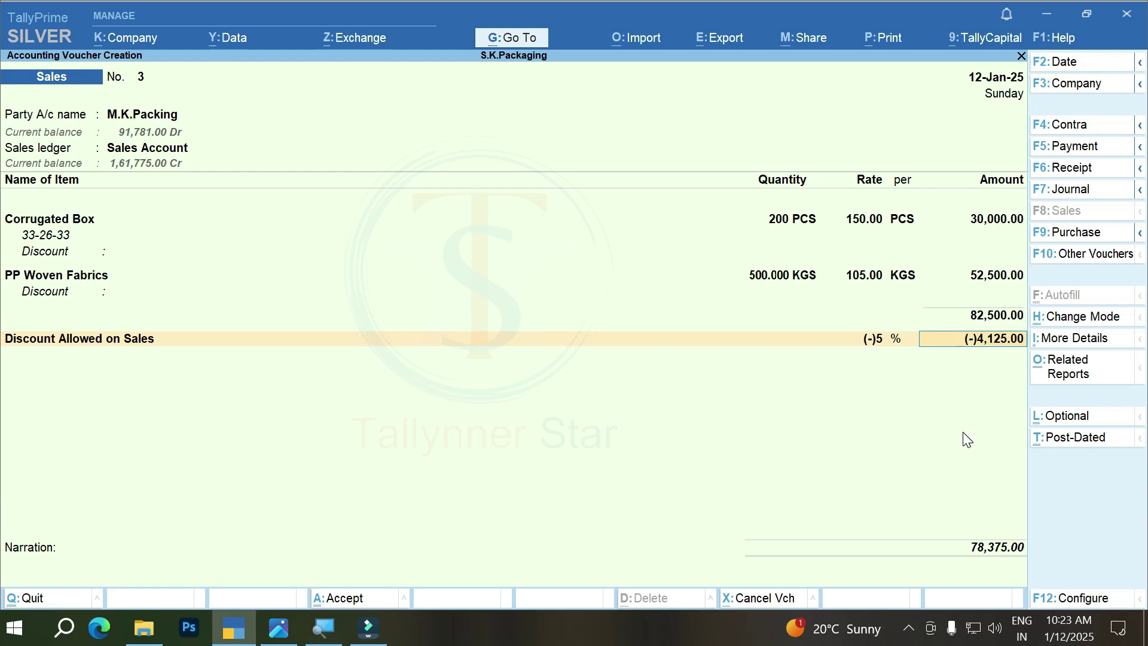
Clear the Discount Allowed on Sales percentage and enter the discount directly as an amount of -4125
key(BackSpace)
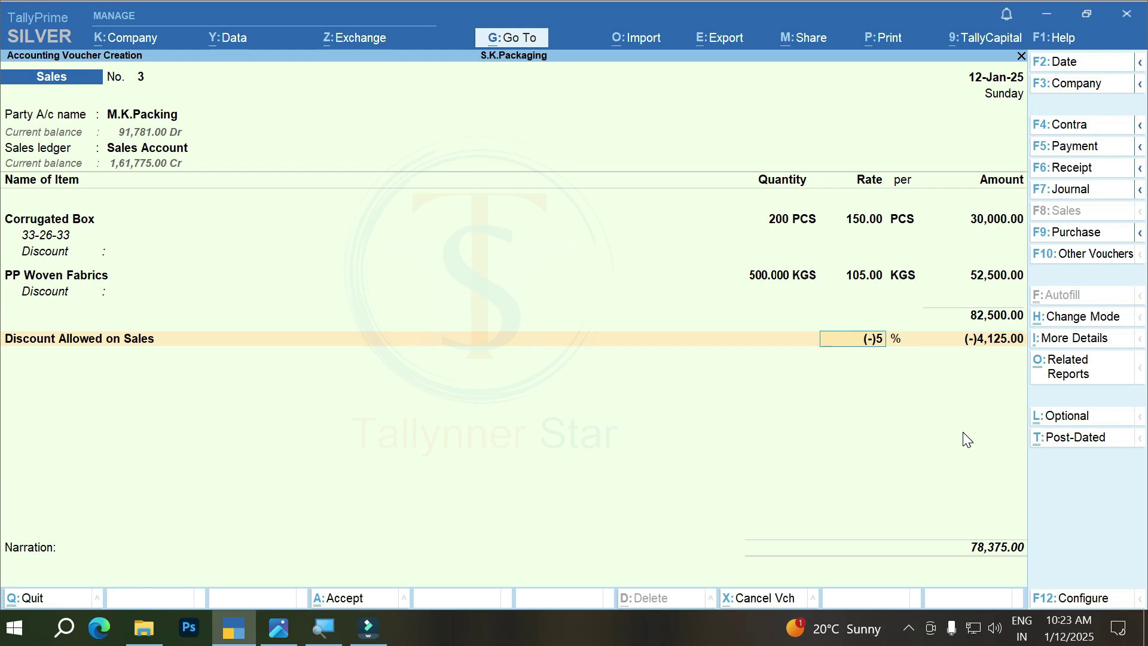
key(BackSpace)
key(Return)
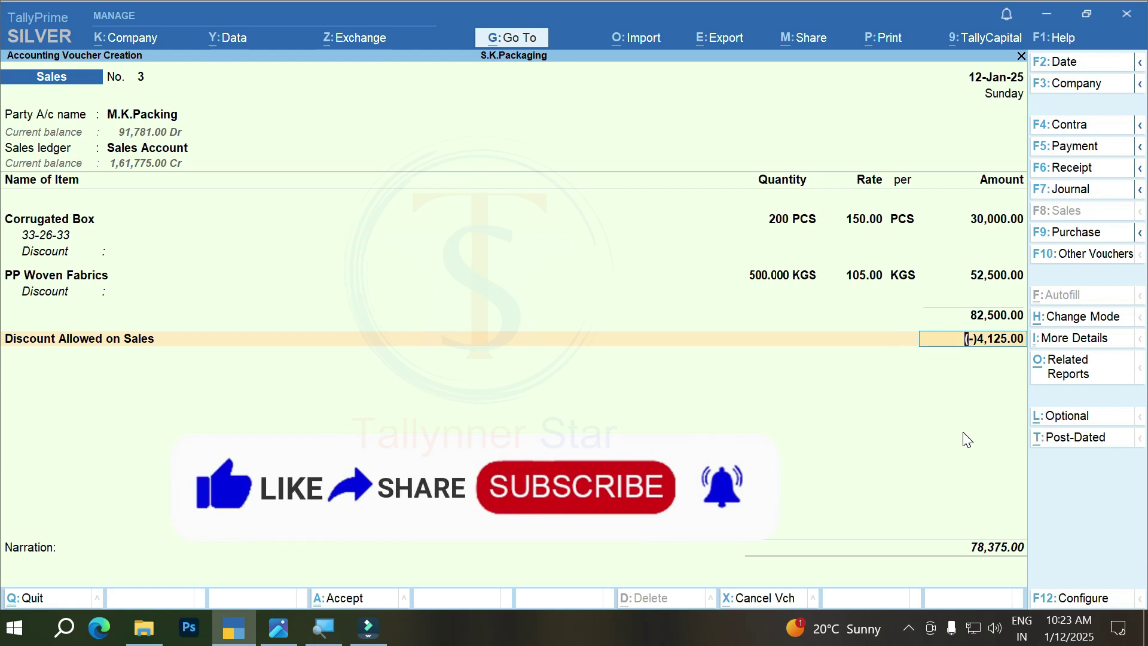
text(4125)
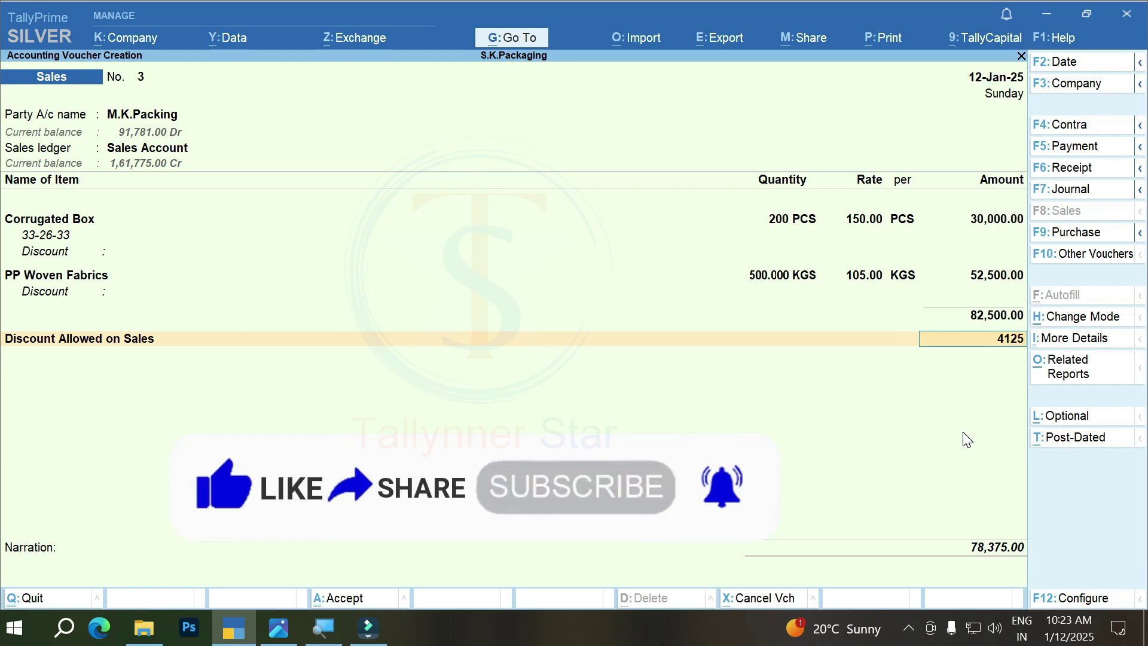
key(Return)
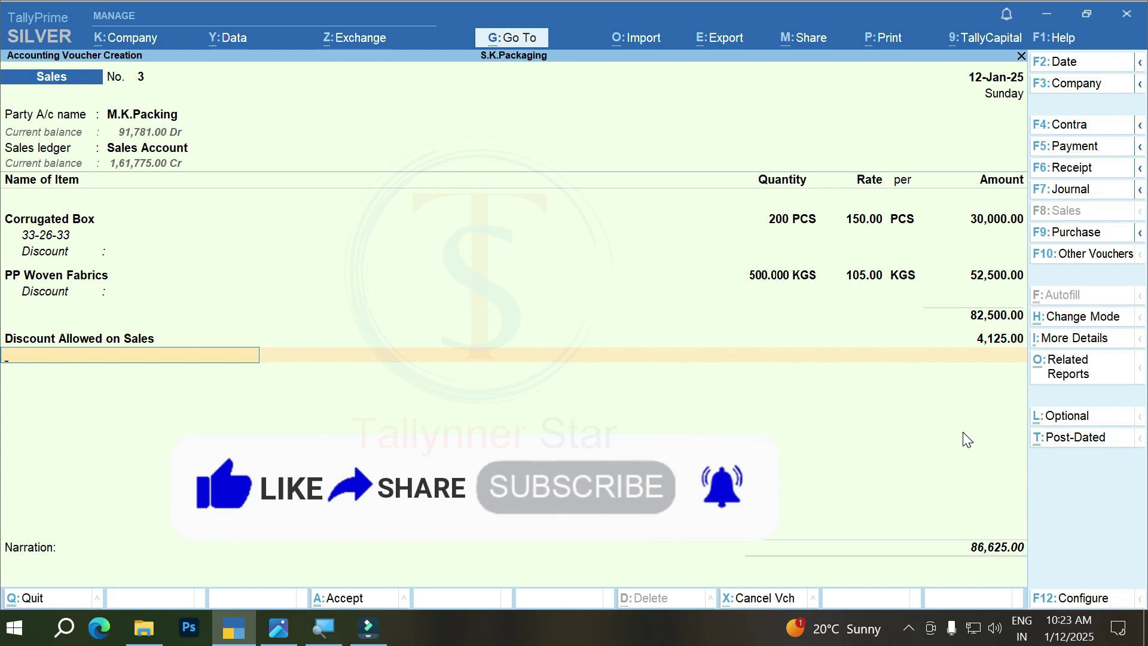
key(BackSpace)
text(-4125)
key(Return)
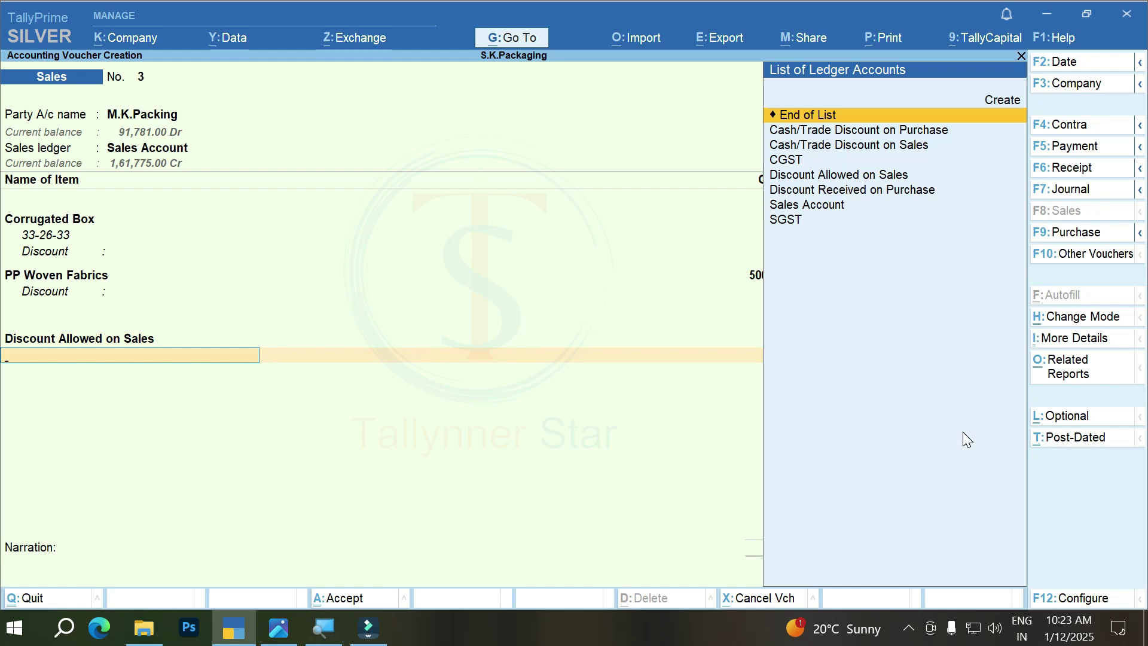
Add the CGST and SGST ledgers below the discount, accepting their calculated amounts
key(Down)
key(Down)
key(Down)
key(Return)
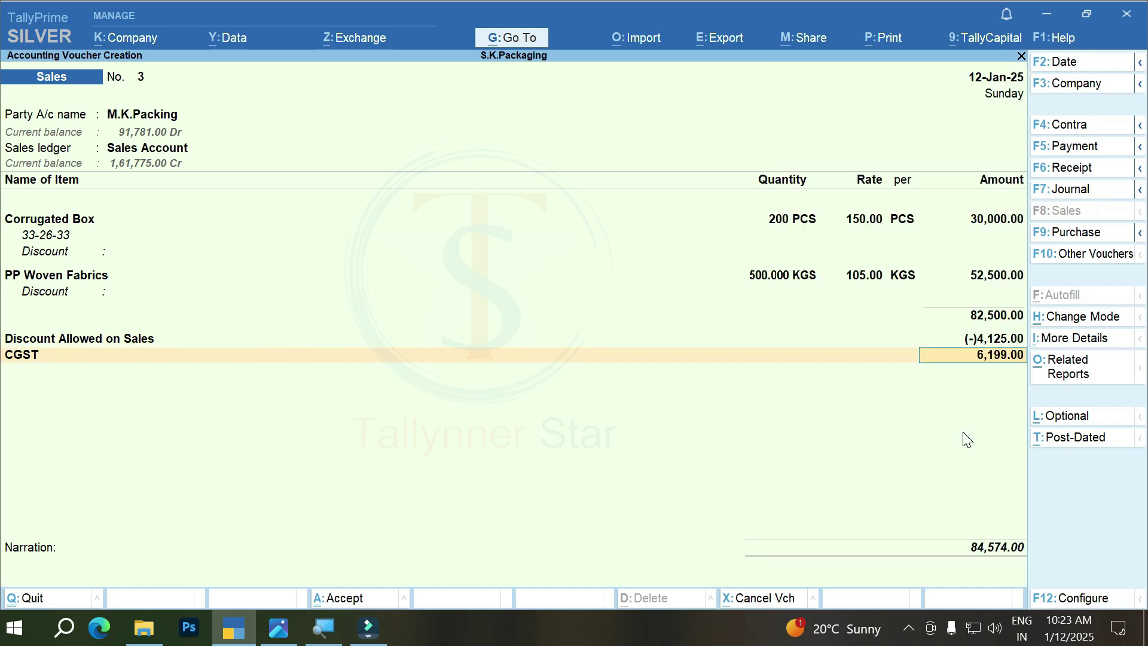
key(Return)
text(Sg)
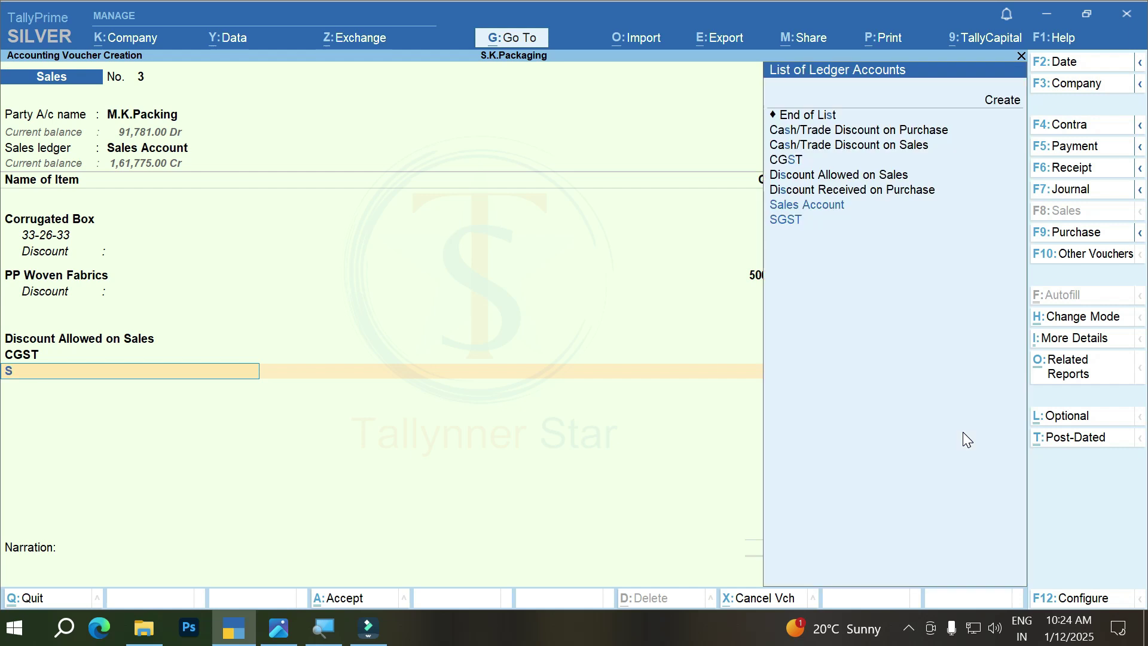
key(Return)
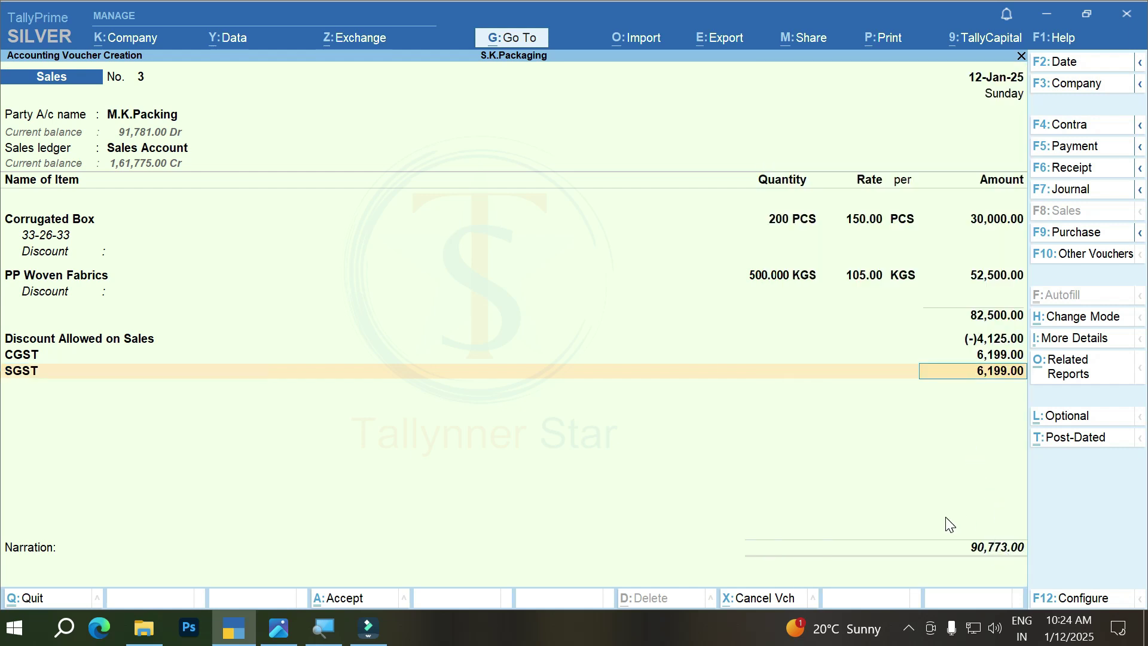
key(Return)
End the ledger list, leave the narration blank, and save the sales voucher
key(Return)
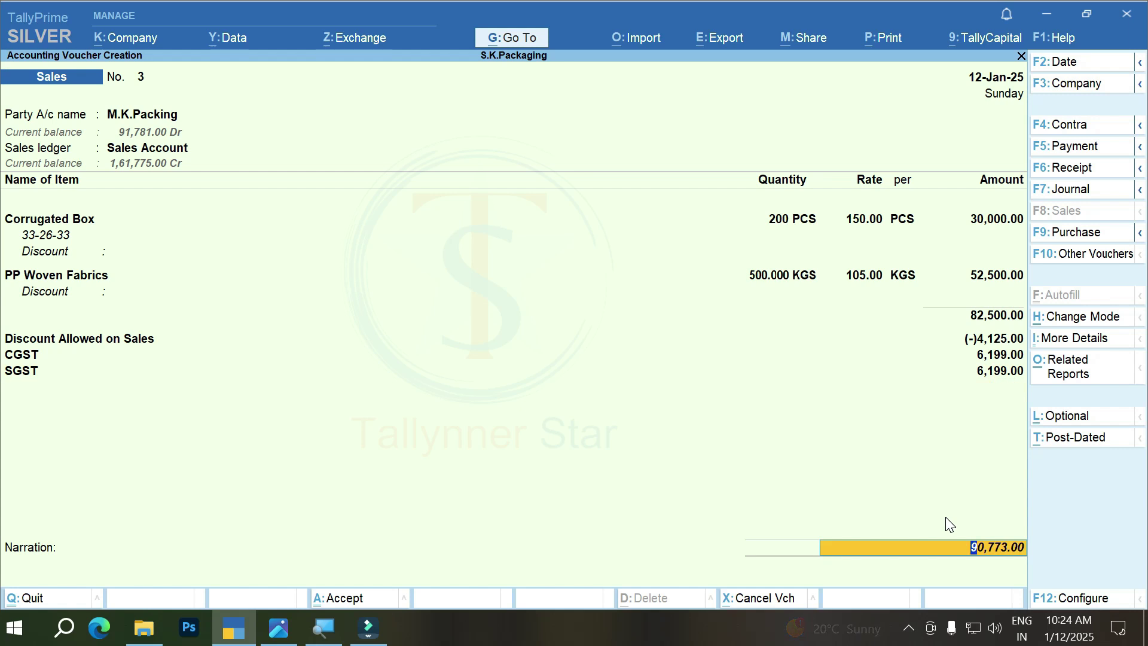
key(Return)
key(Return)
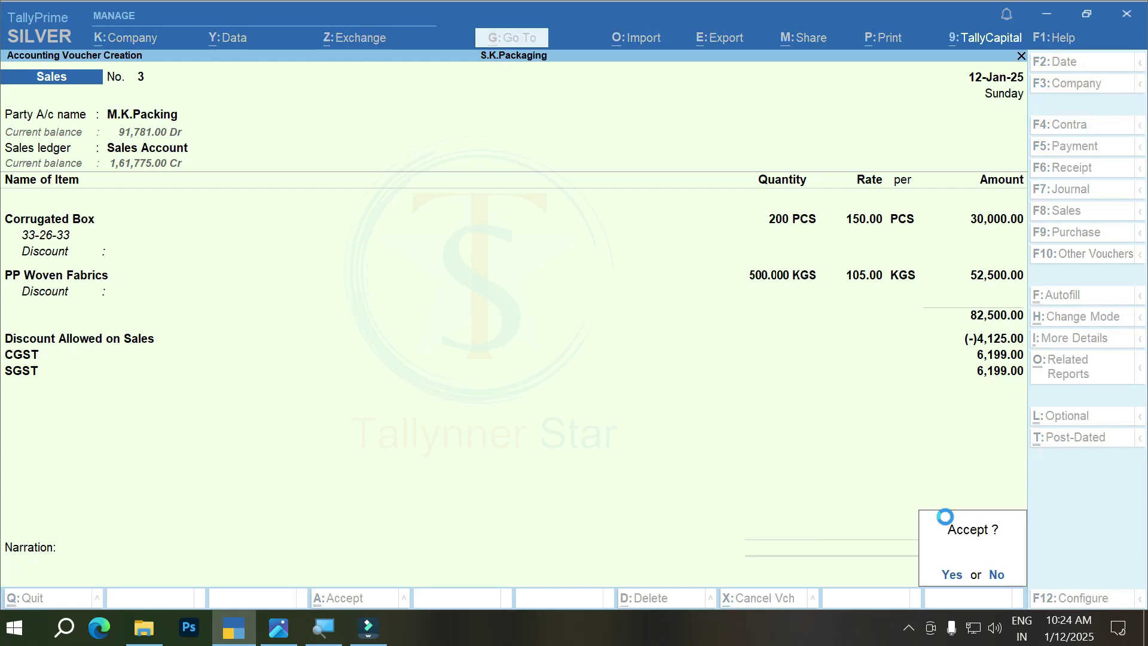
key(Return)
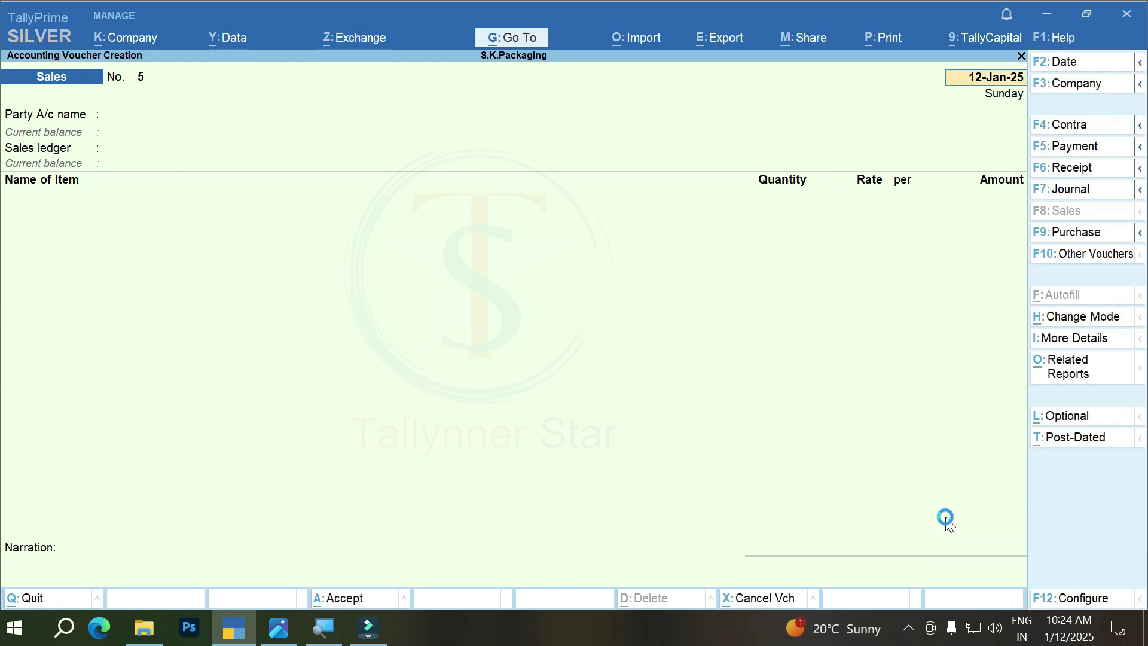
Reopen the saved M.K.Packing sales voucher and examine an enlarged print preview of its tax invoice
key(Page_Up)
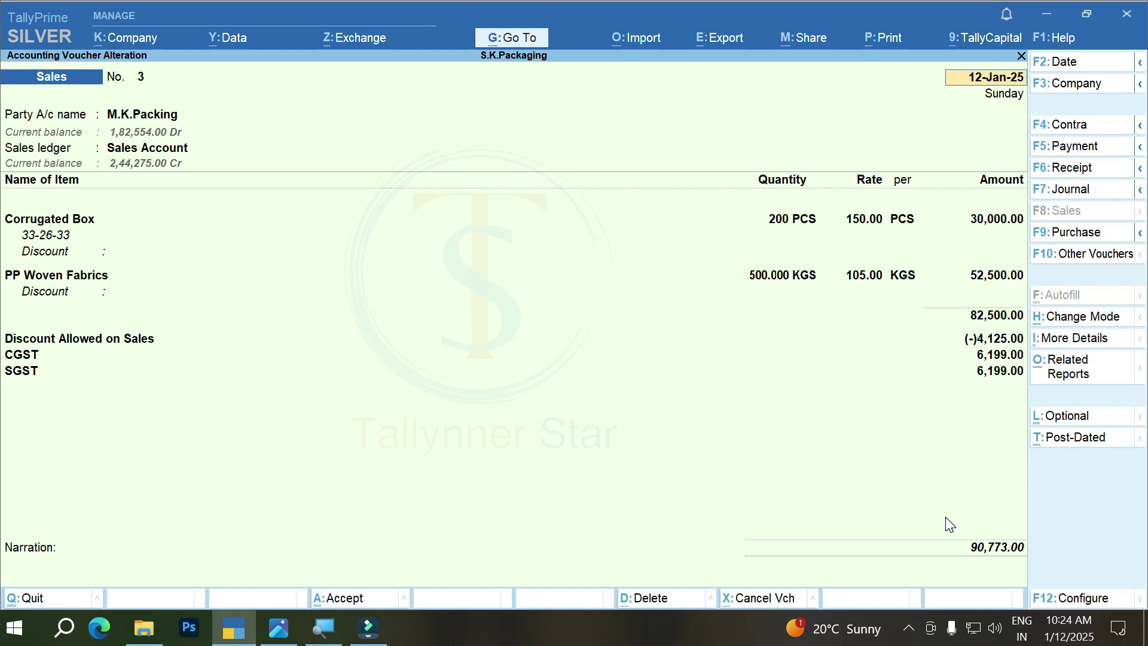
key(alt+p)
click(530, 410)
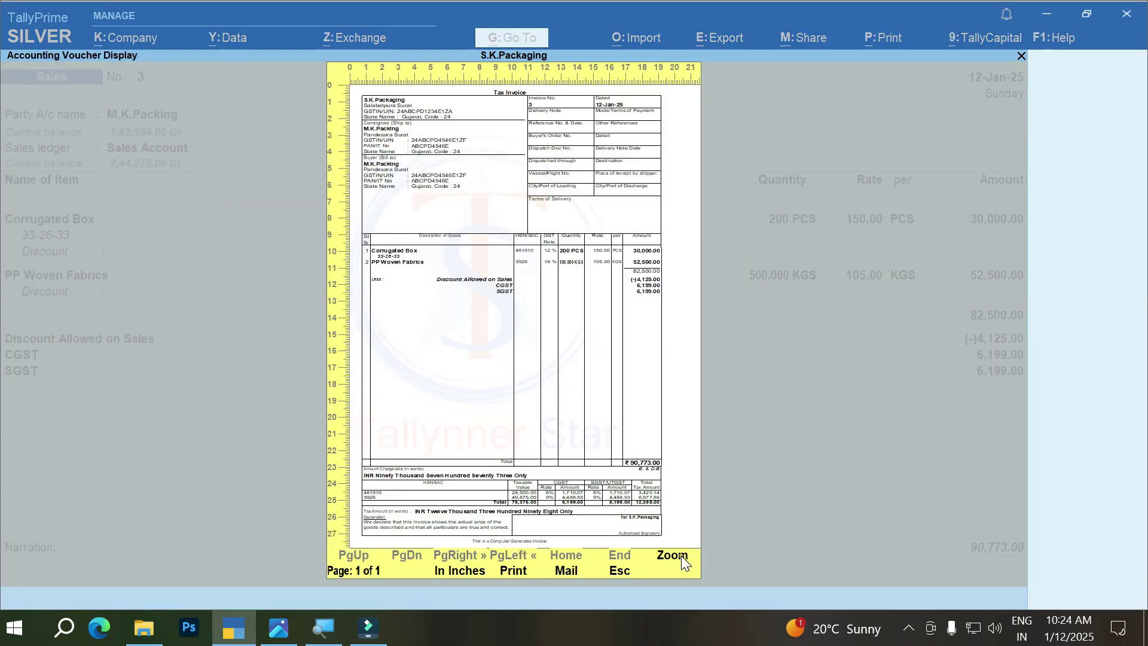
click(680, 555)
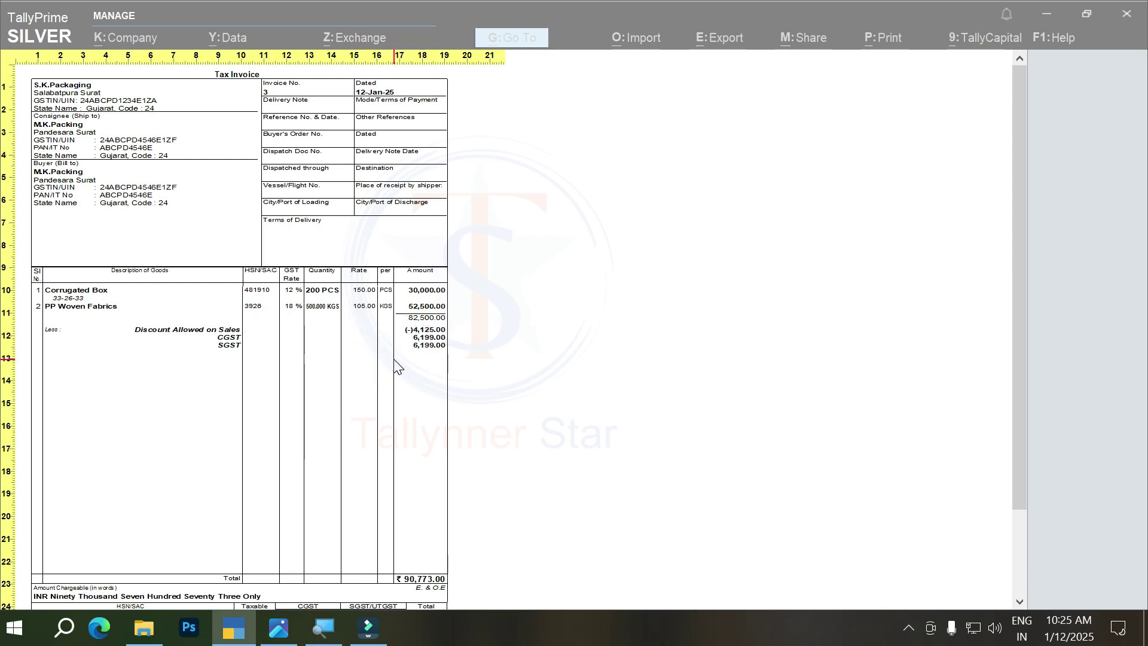
key(Escape)
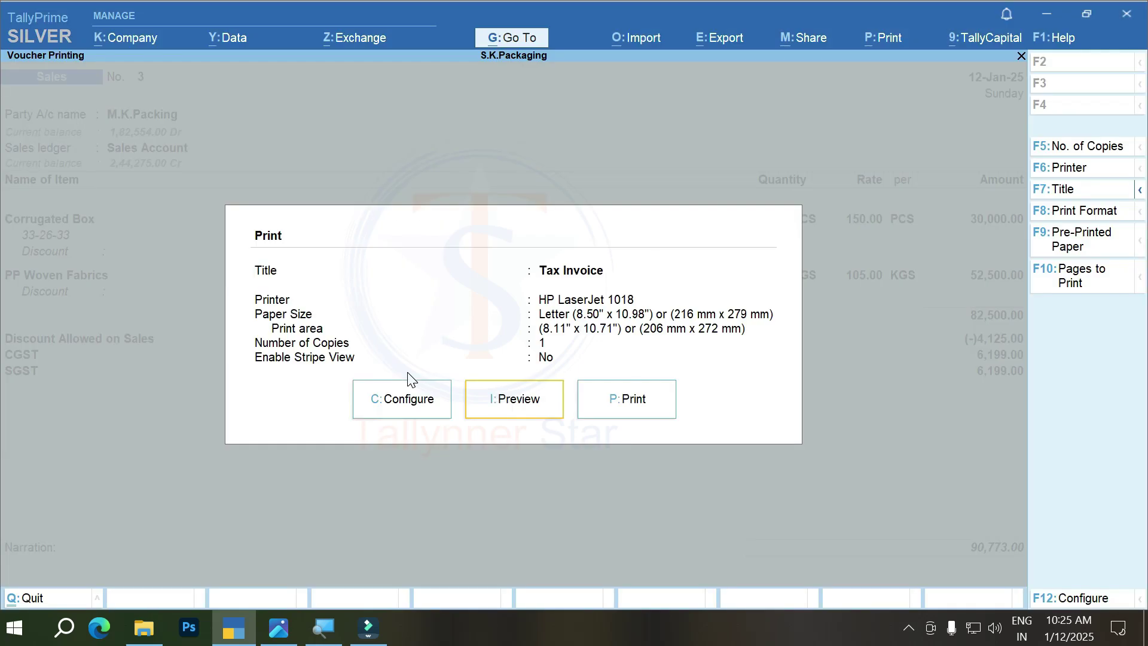
key(Escape)
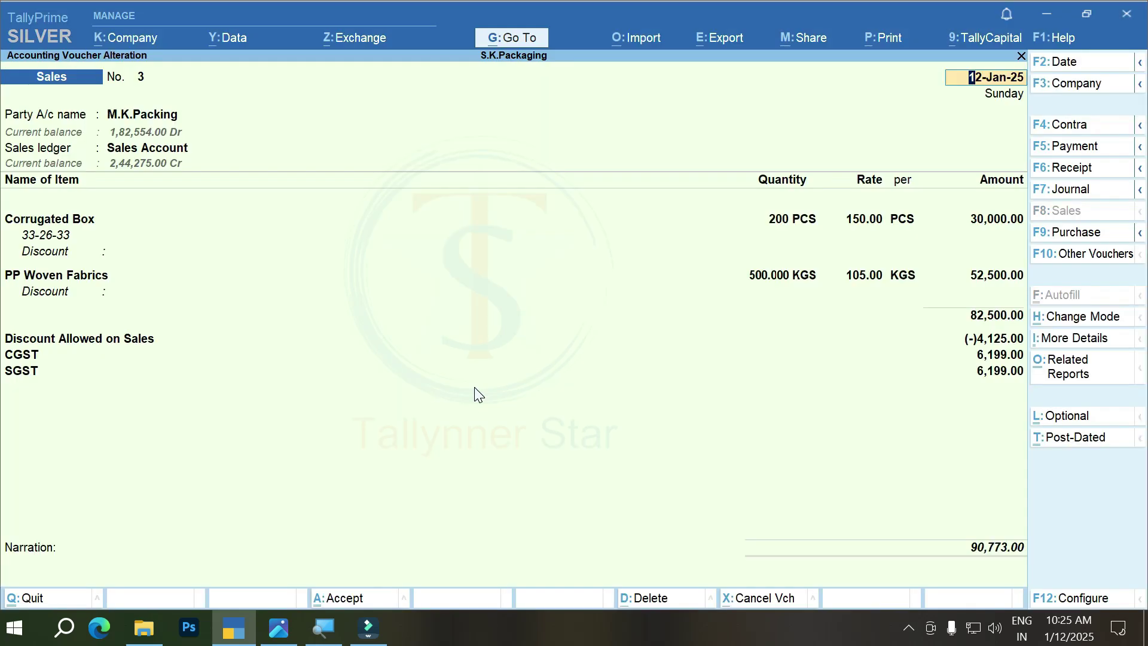
Examine the sales voucher's GST tax analysis for how the discount is apportioned between the items, and close the voucher
key(ctrl+o)
key(F5)
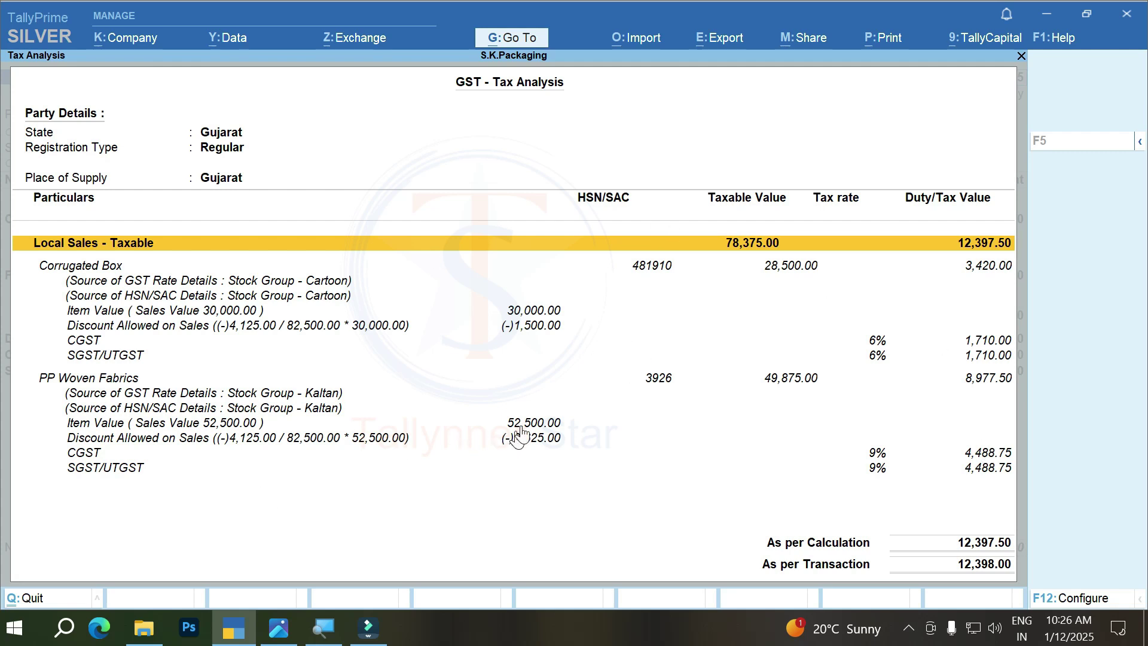
key(Escape)
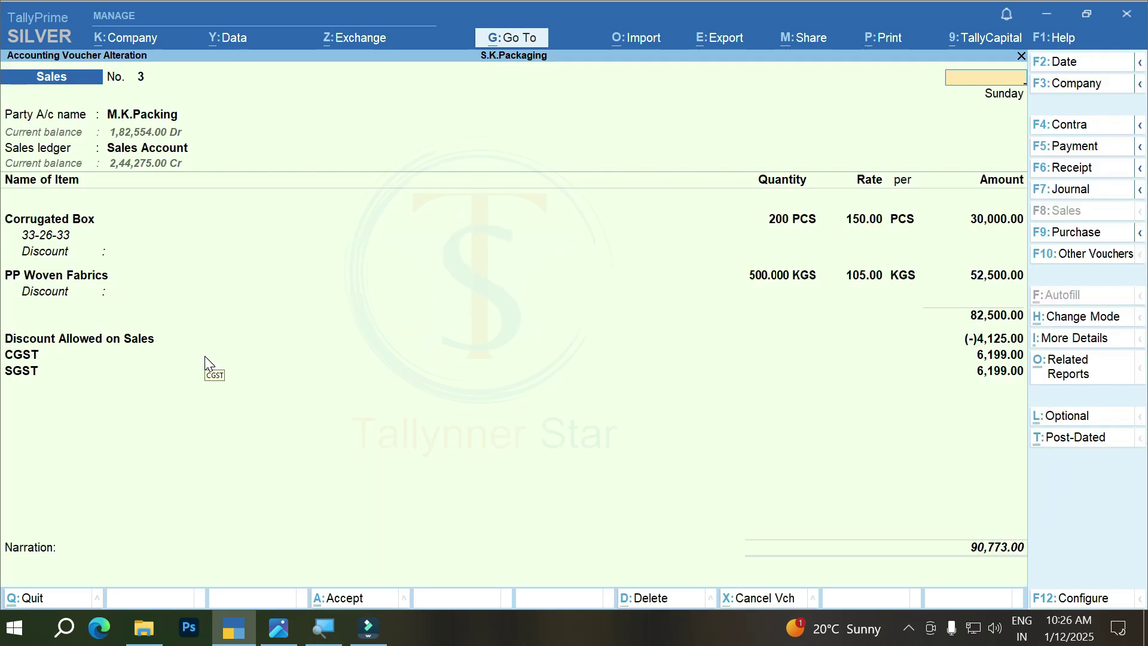
key(Escape)
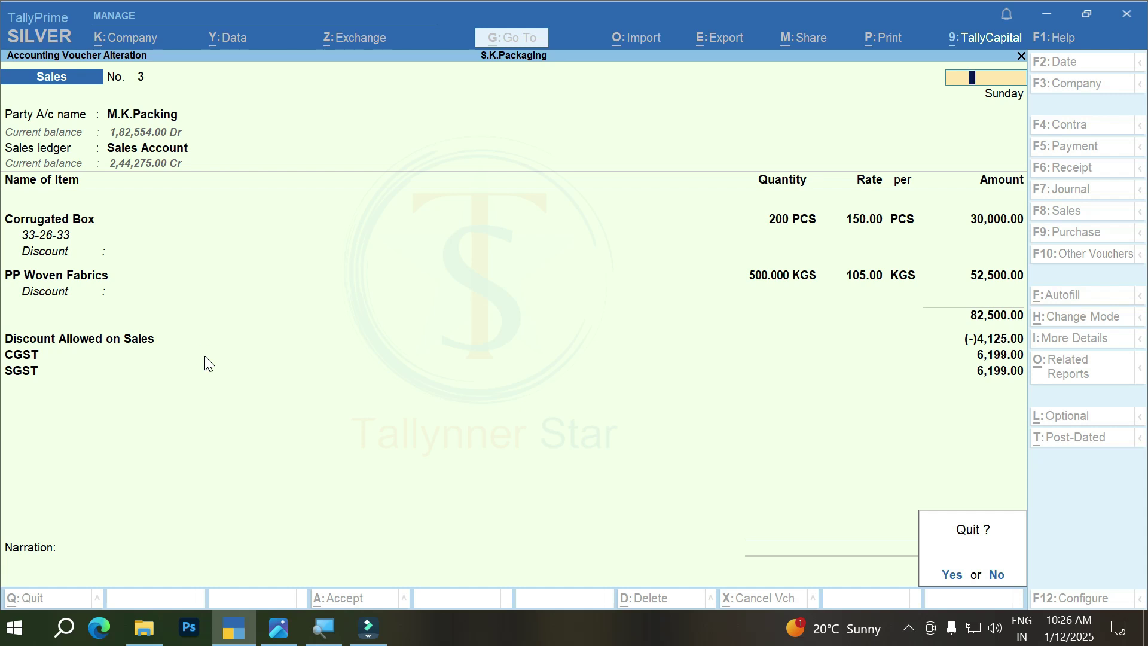
key(Return)
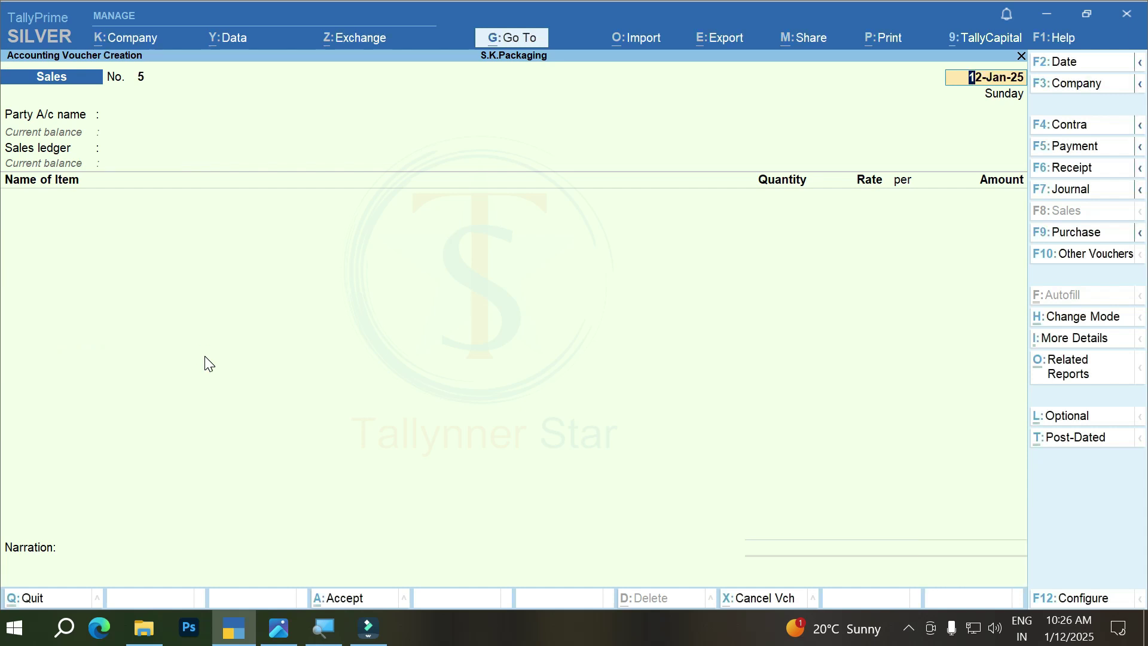
Start a purchase voucher and assign it the unused voucher number 1
key(F9)
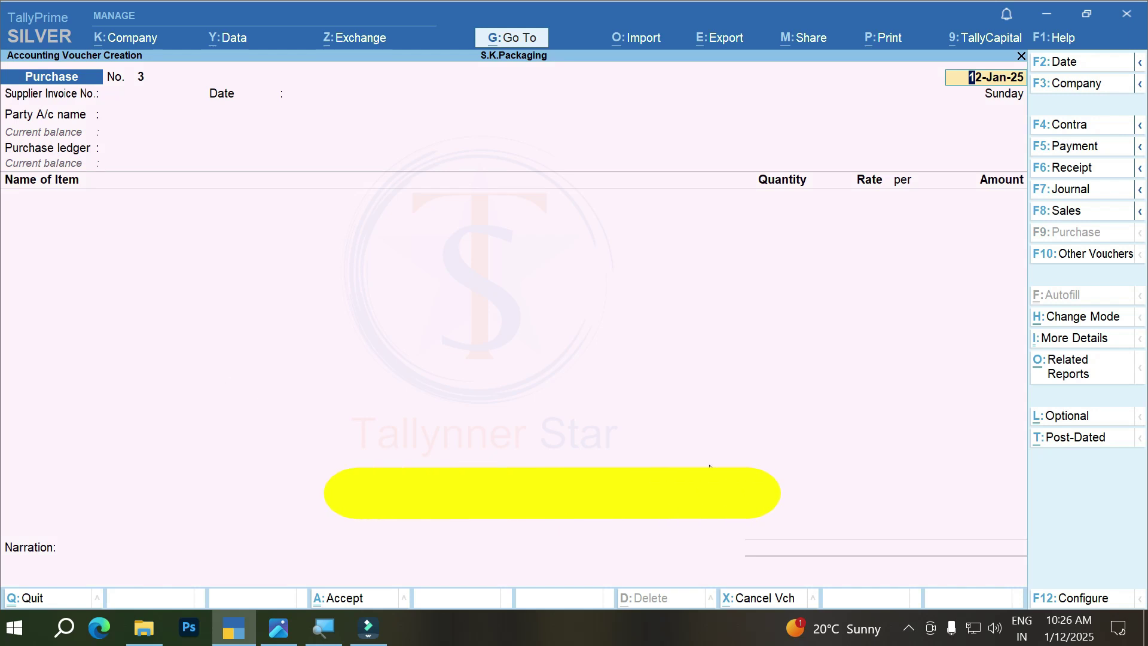
click(1074, 339)
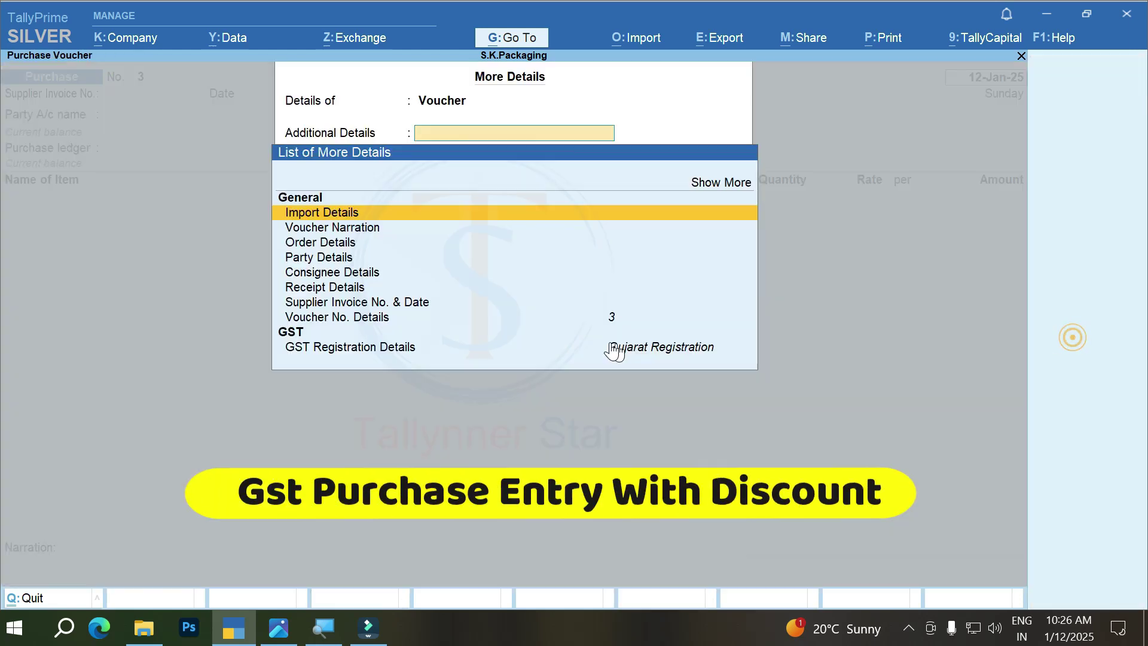
key(Down)
key(Down)
key(Down)
key(Down)
key(Down)
key(Down)
key(Down)
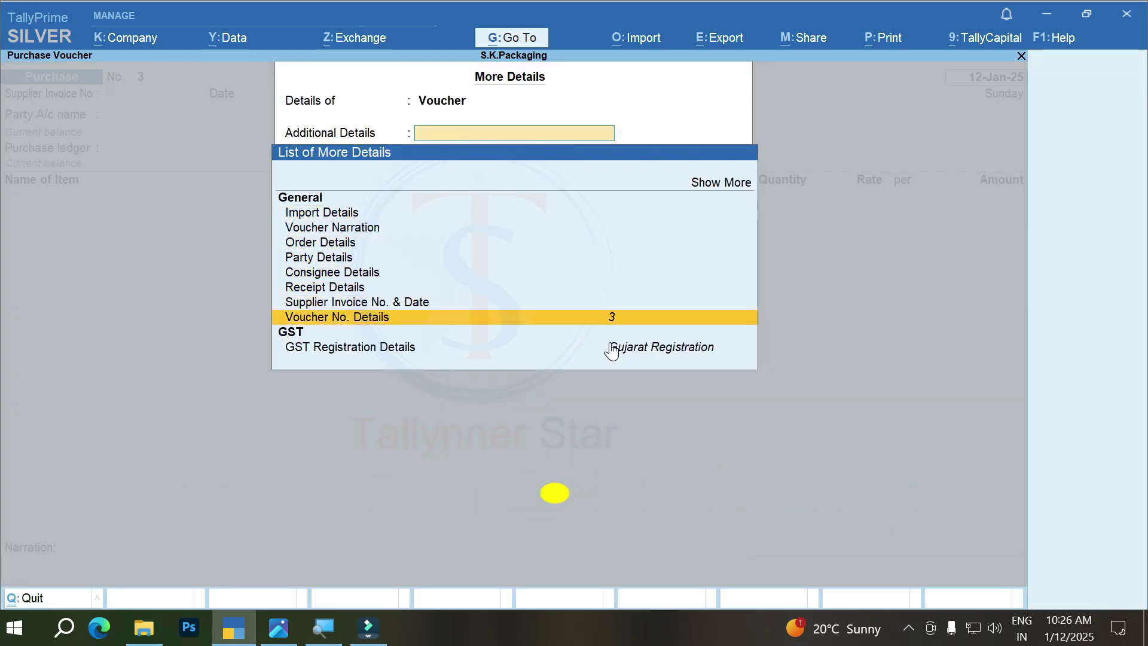
key(Return)
key(Up)
key(Return)
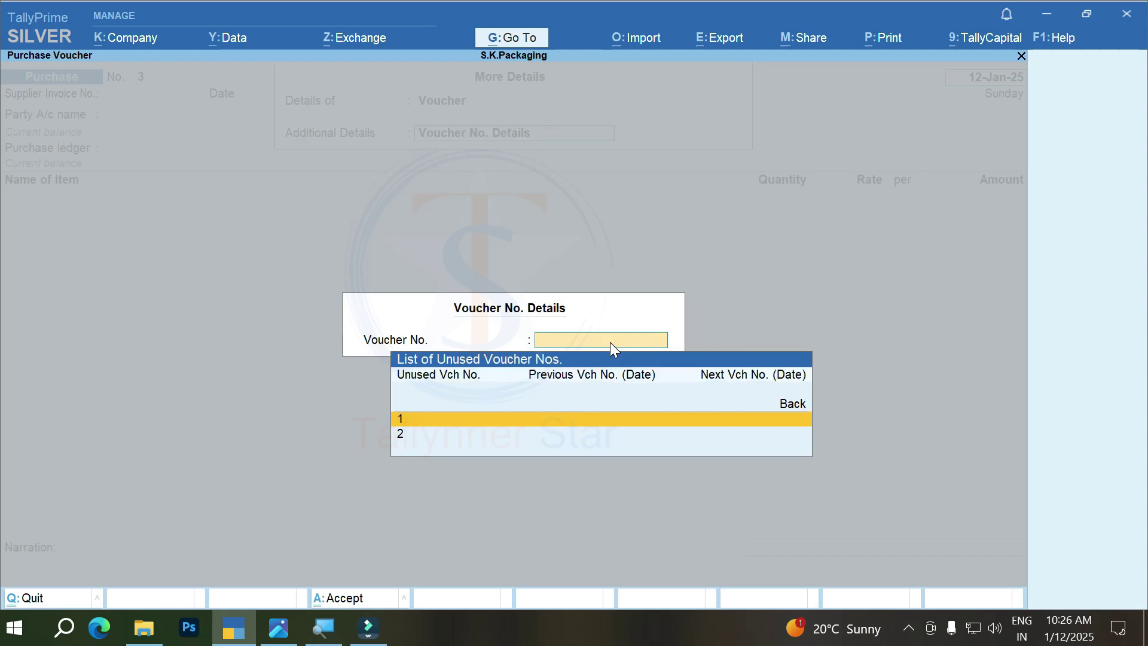
key(Return)
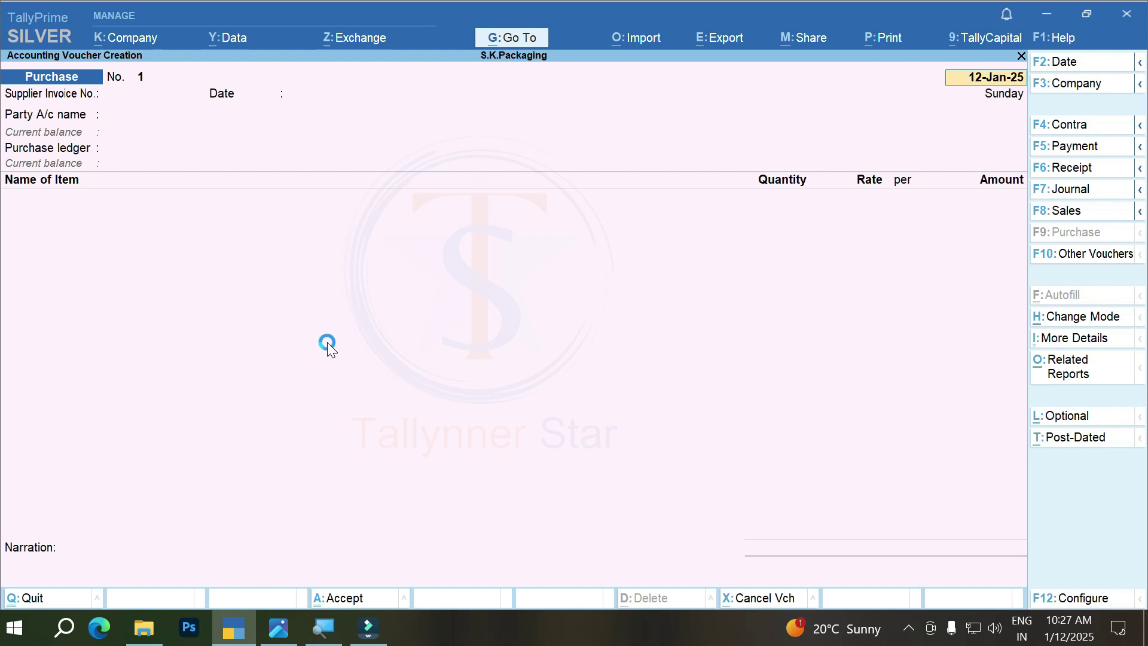
Enable the discount column in invoices in the company features and save the settings
key(Down)
key(Down)
key(Down)
key(Down)
key(Down)
key(Down)
key(Down)
key(Down)
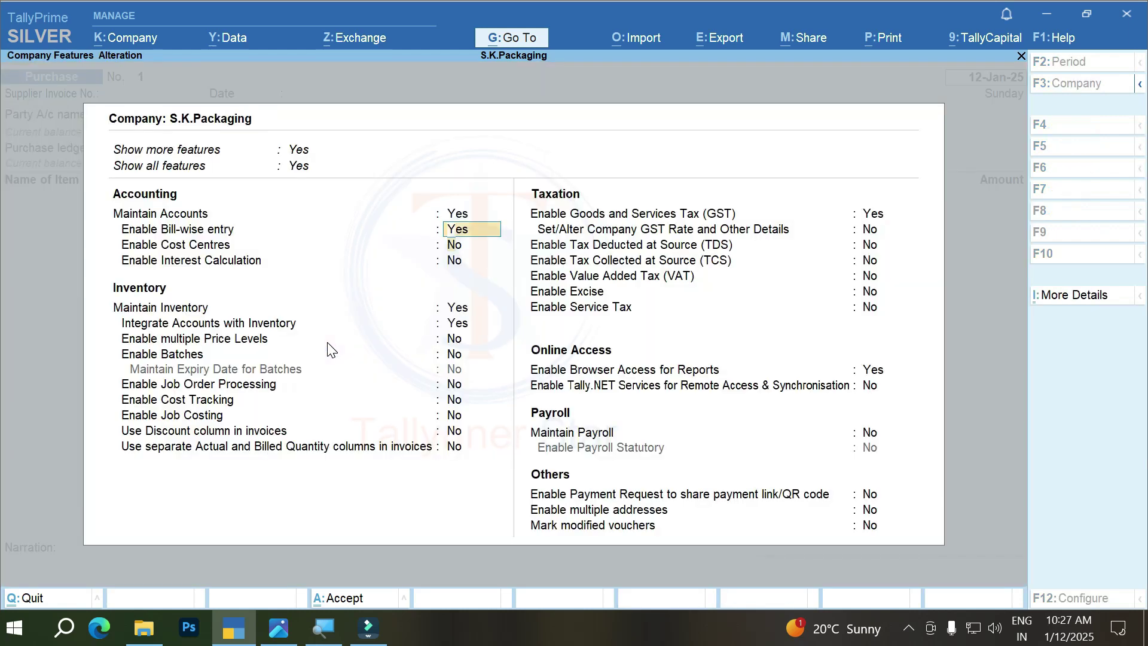
key(Down)
key(Down)
key(Down)
text(y)
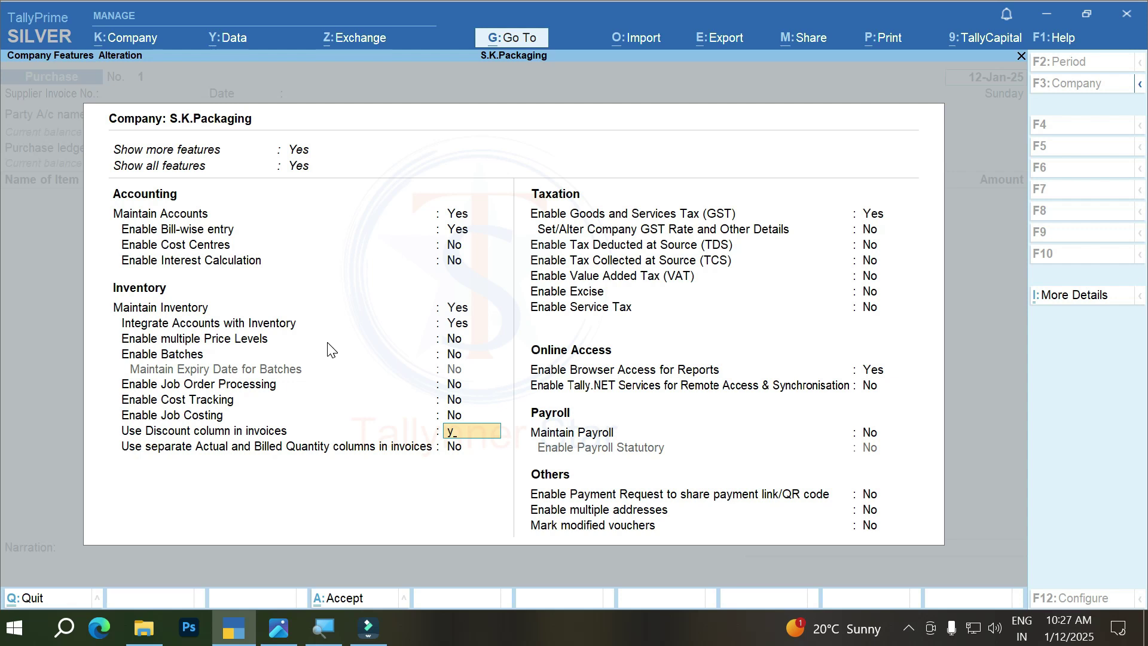
key(ctrl+a)
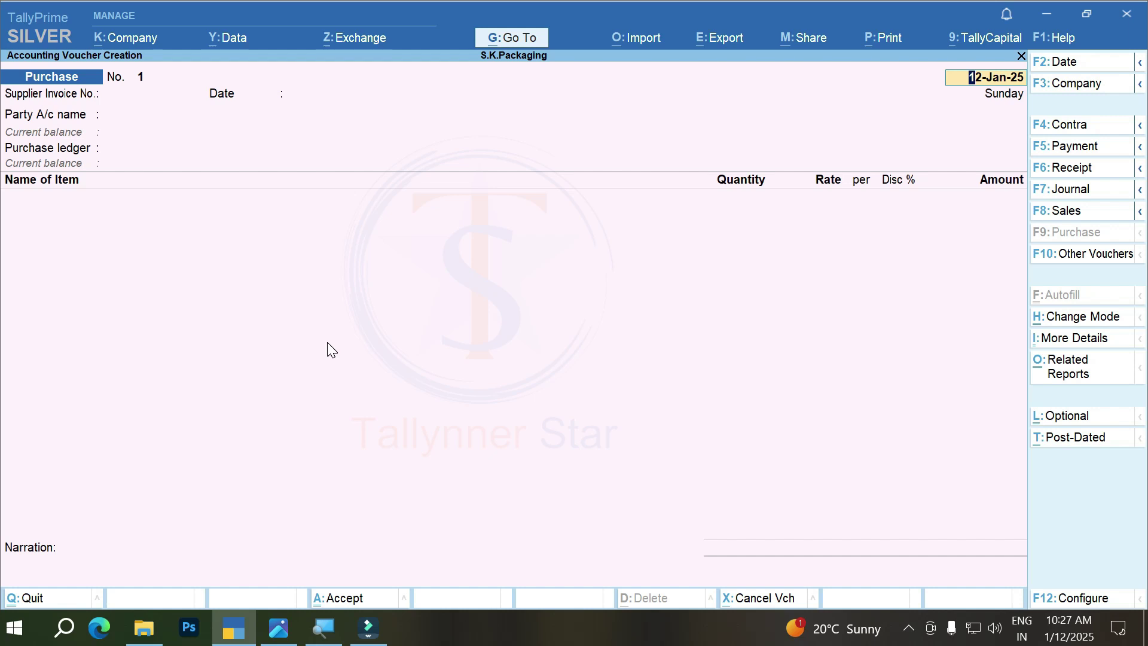
Enter supplier invoice number 001 and accept 12-Jan-25 as the supplier invoice date
key(Return)
text(001)
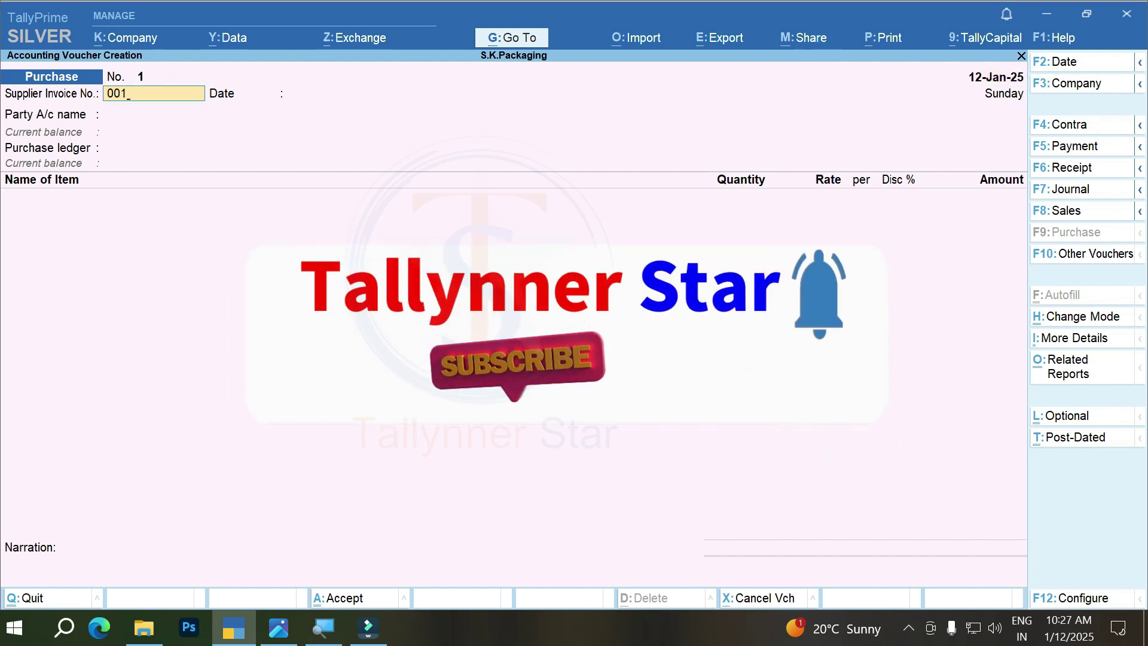
key(Return)
key(Return)
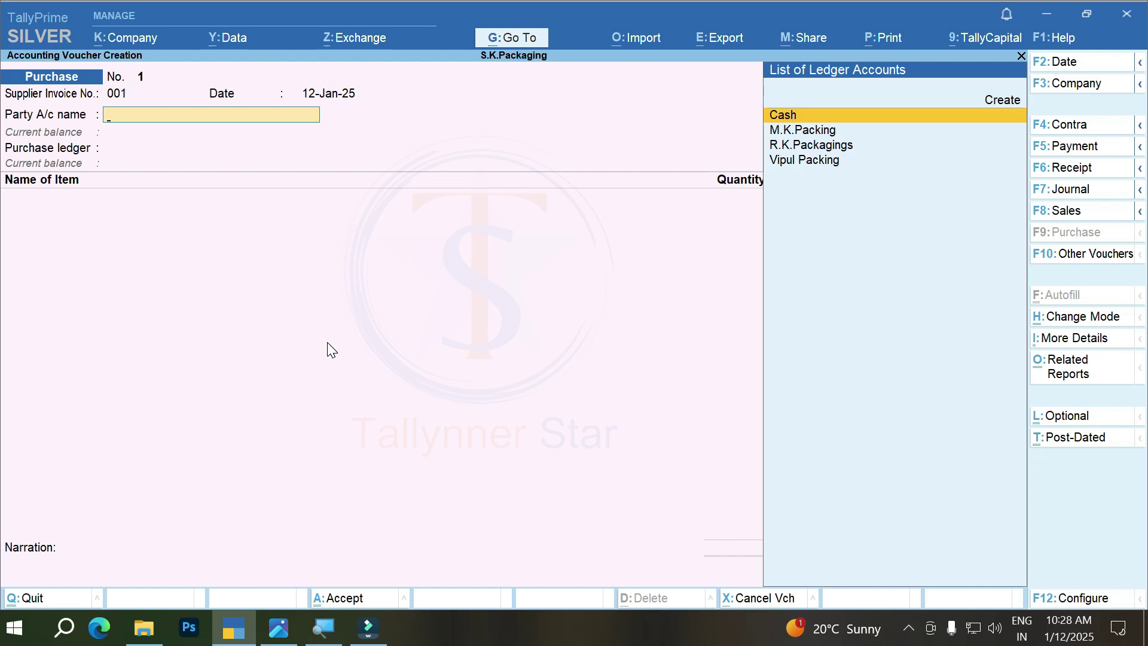
Set R.K.Packagings as the party, accept its receipt and party details, and choose Purchase Account as the purchase ledger
key(Down)
key(Down)
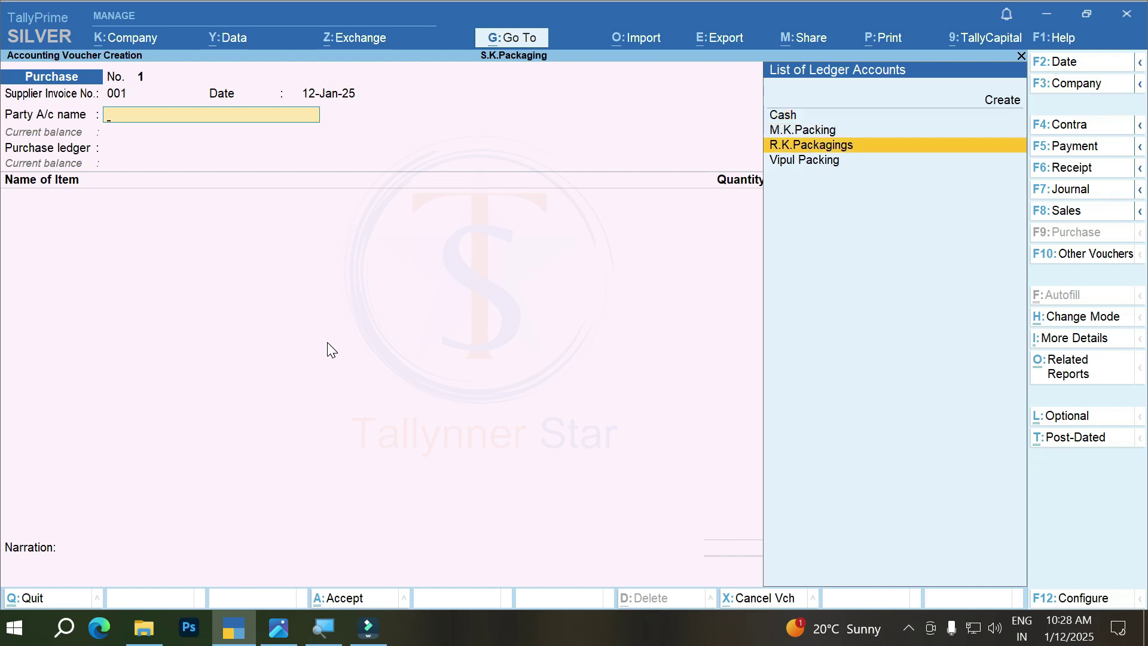
key(Return)
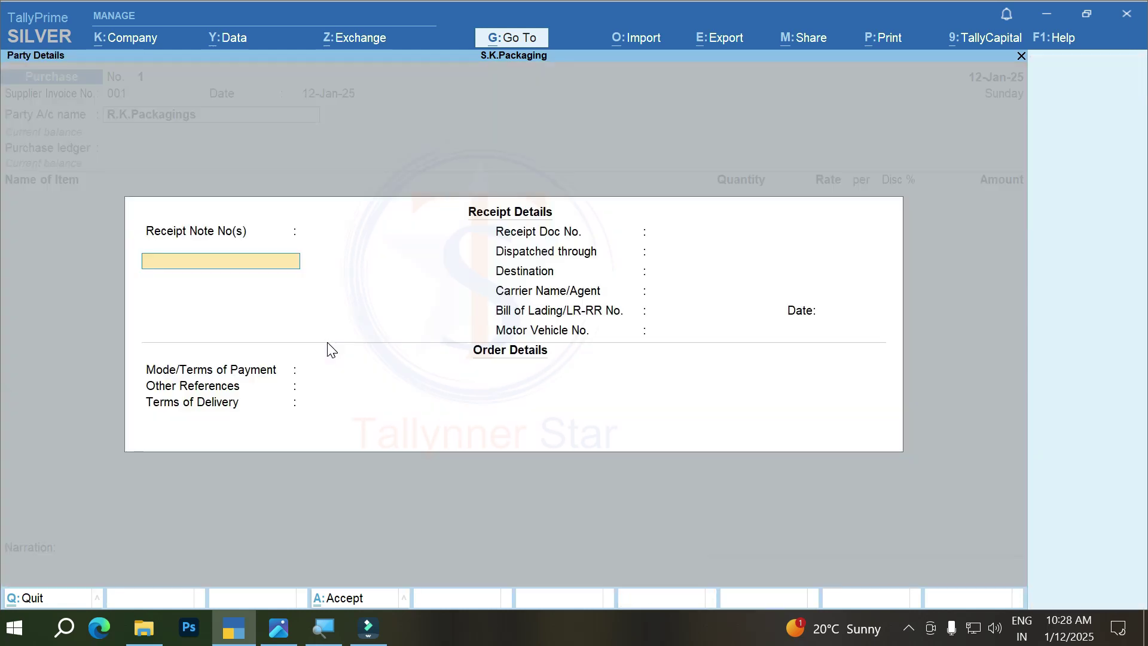
key(Return)
key(ctrl+a)
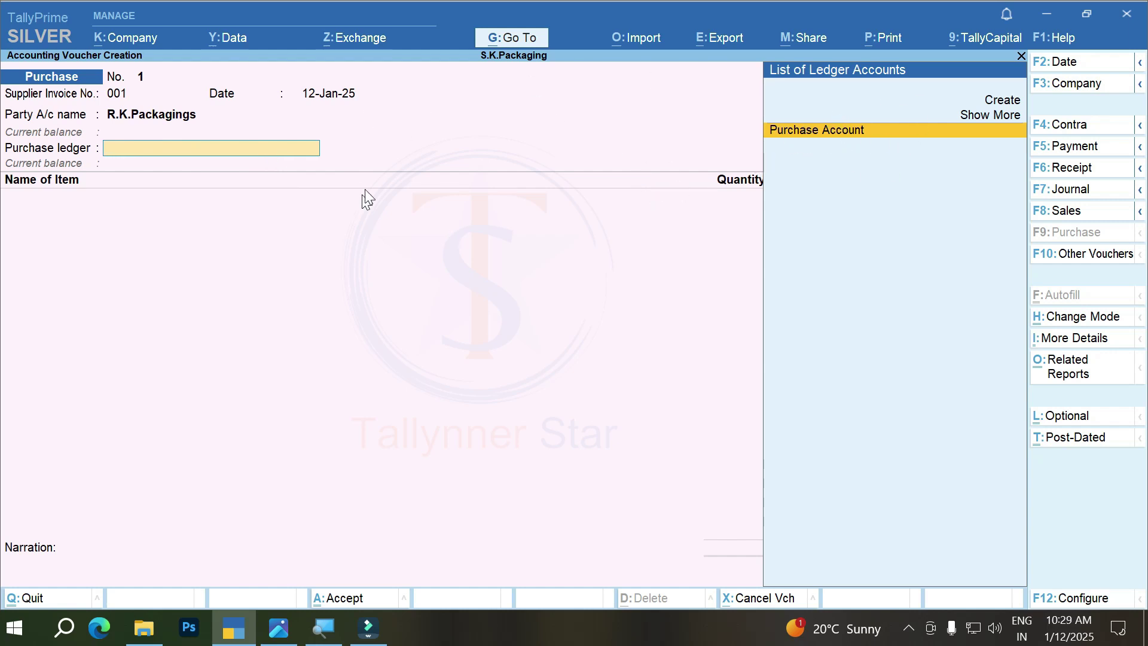
click(851, 130)
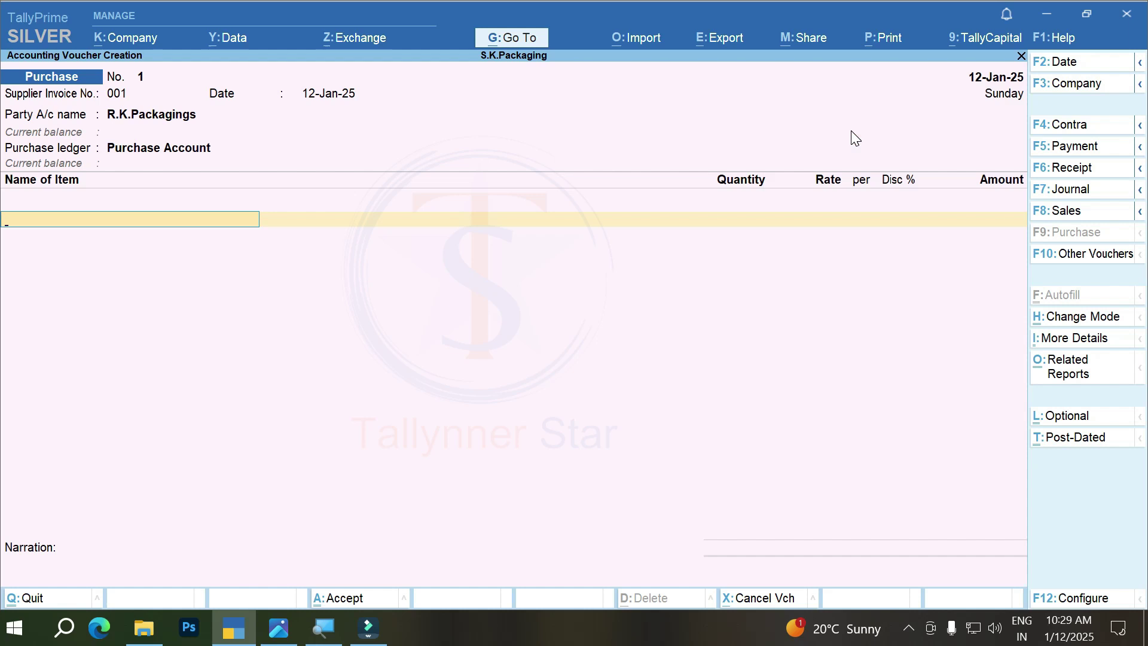
Add Corrugated Box as the purchased item with a quantity of 200 PCS
text(C)
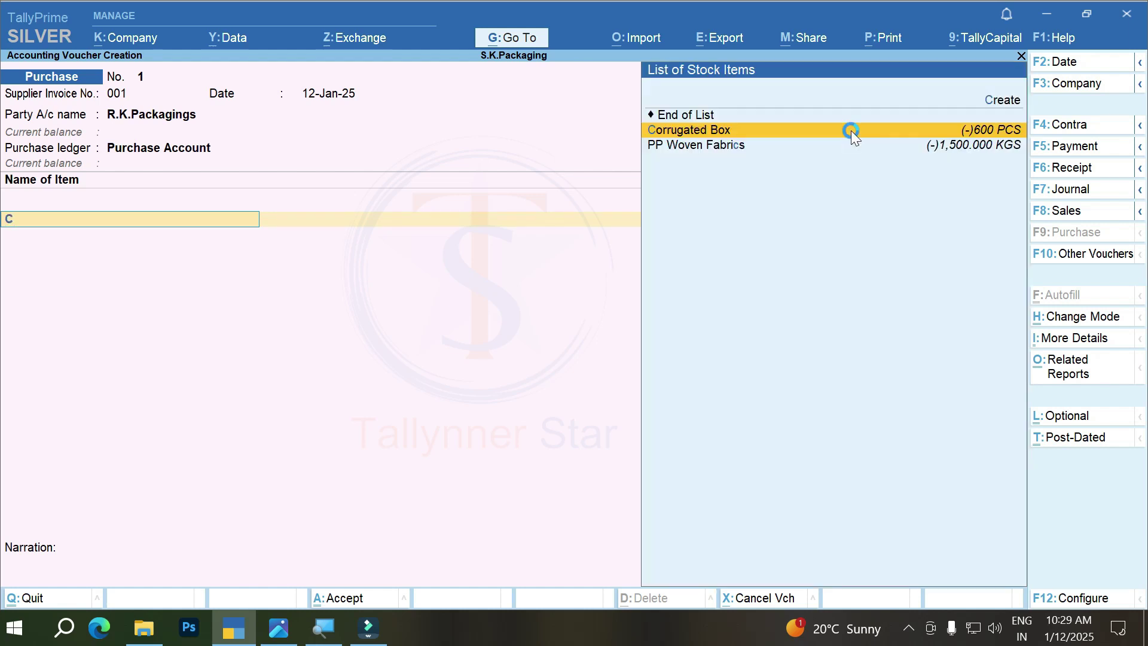
click(851, 130)
key(Return)
text(200)
key(Return)
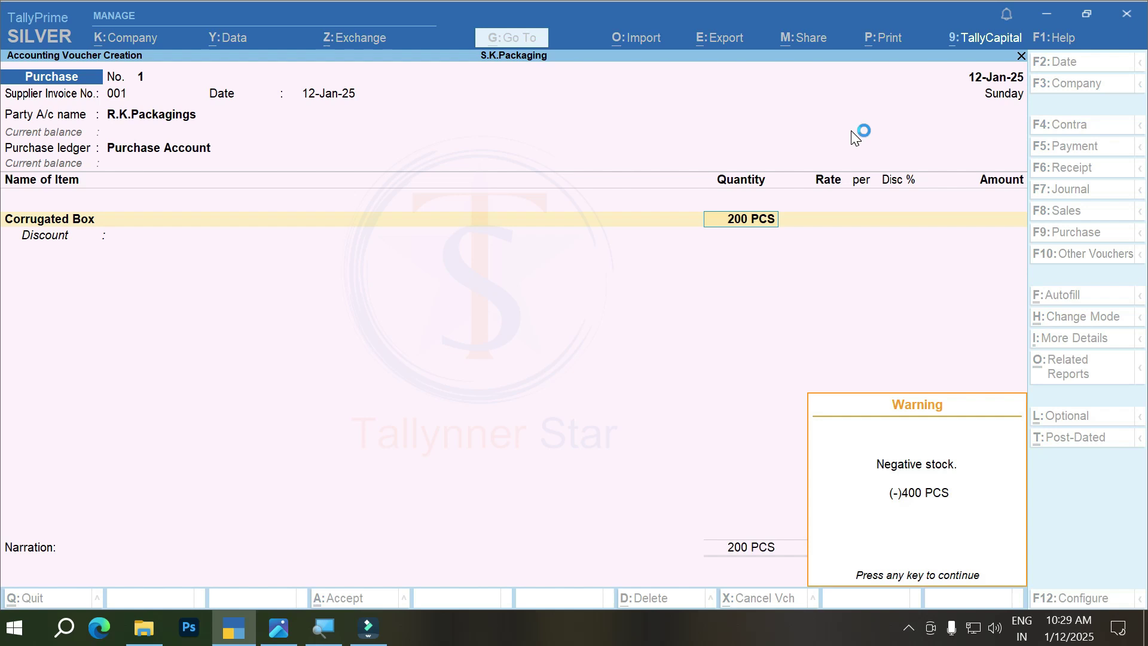
key(Return)
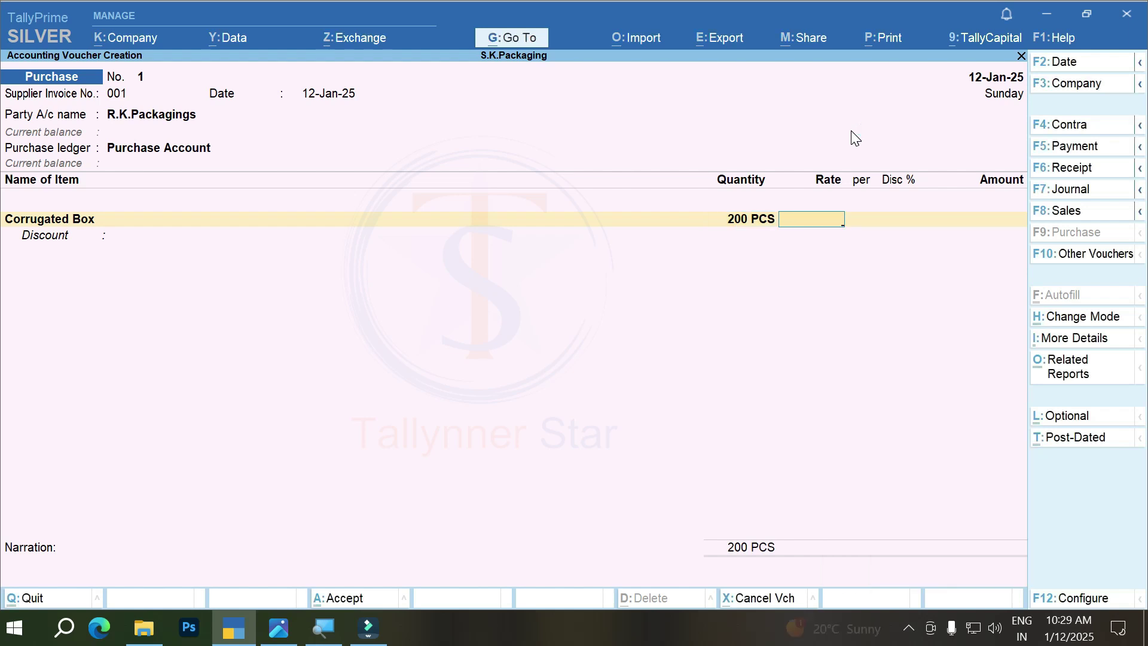
Give Corrugated Box a rate of 120 per PCS with a 2% discount, keep its GST and HSN details, and end the item list
text(120)
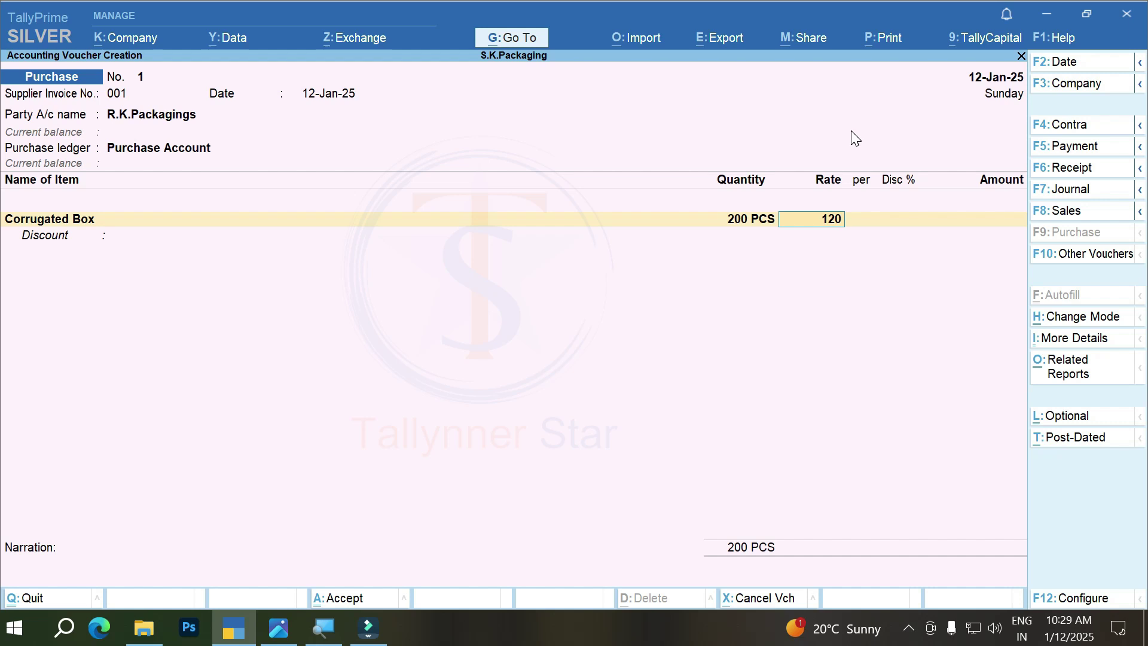
key(Return)
key(Return)
text(2)
key(Return)
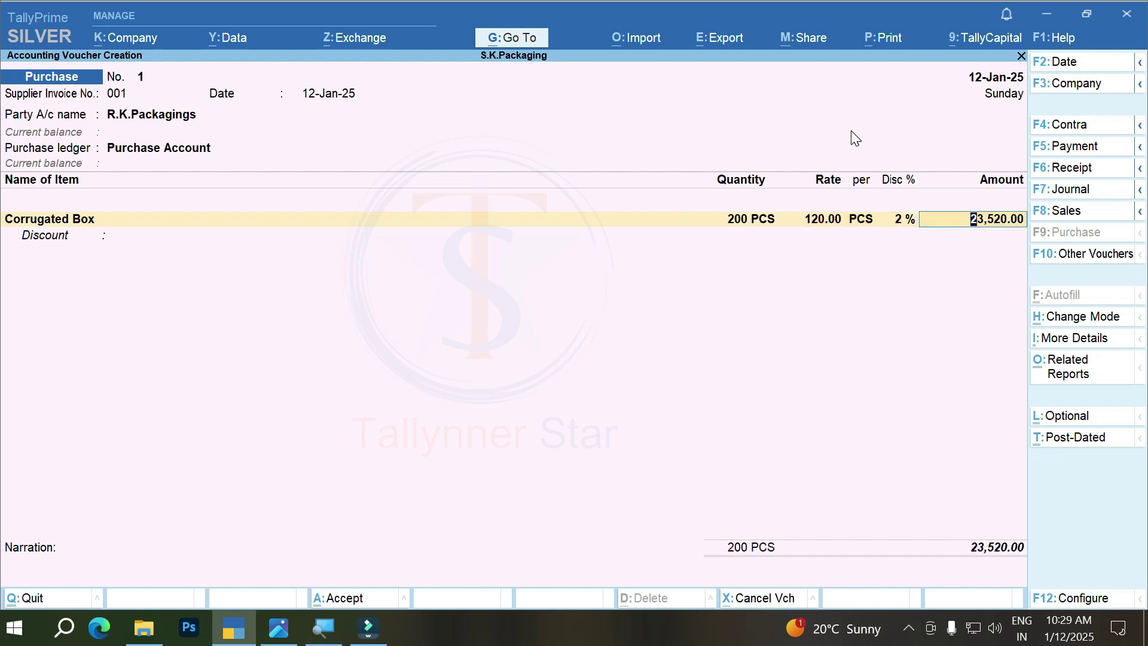
key(Return)
key(Return)
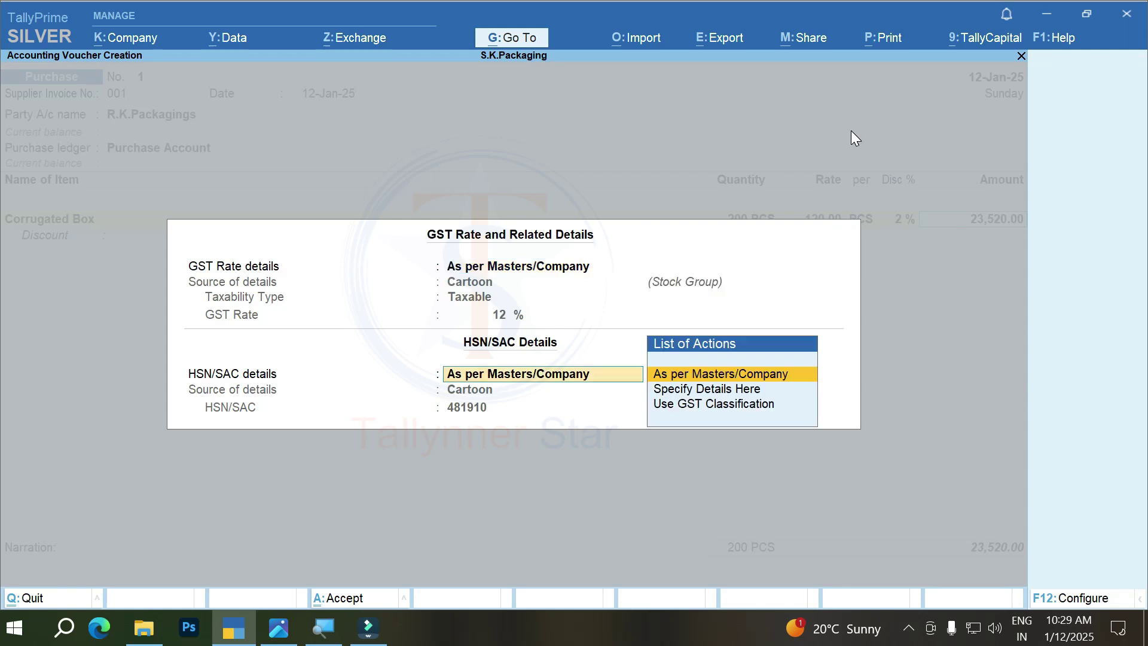
key(Return)
key(Return)
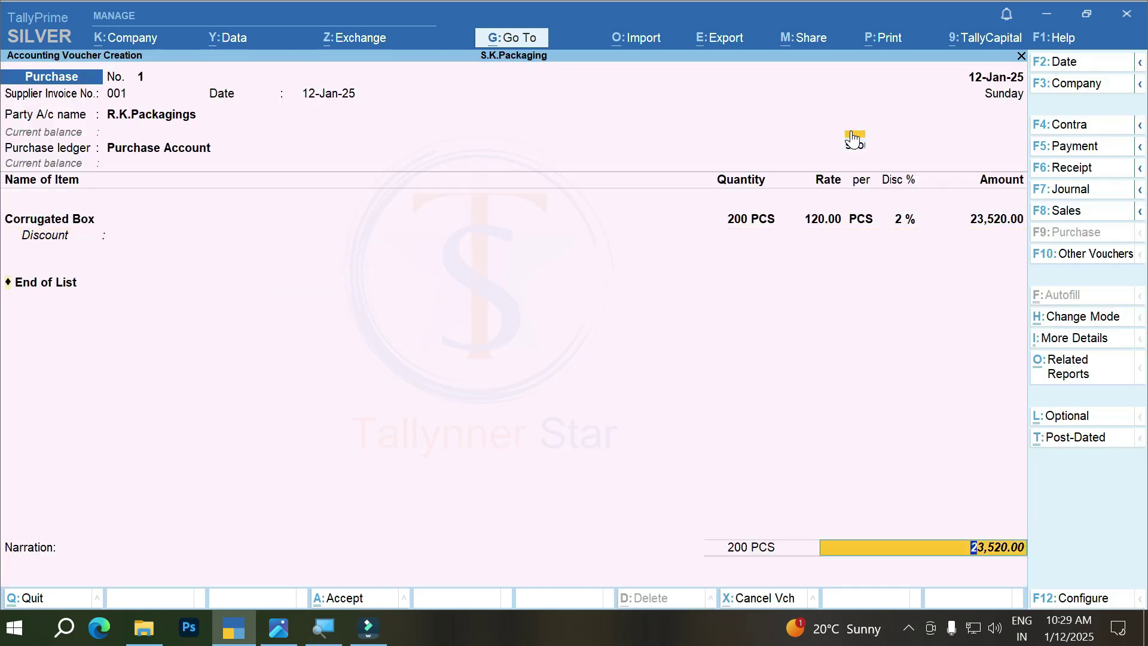
Add the CGST and SGST ledgers with their calculated amounts and save the purchase voucher
key(Down)
key(Down)
key(Down)
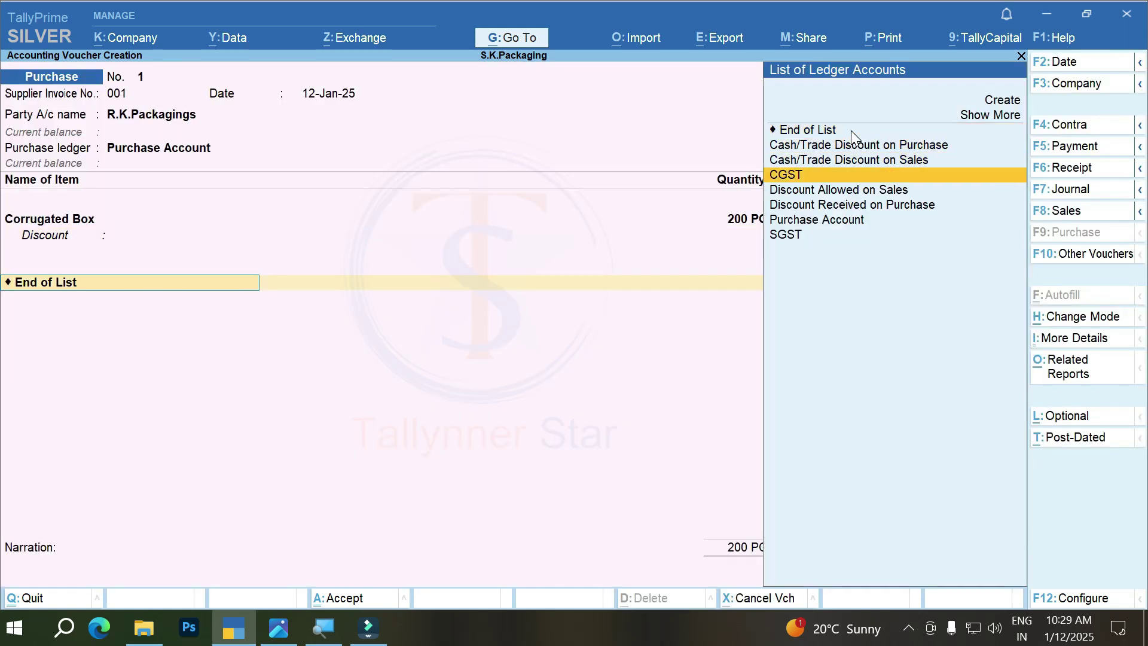
key(Return)
key(Return)
text(S)
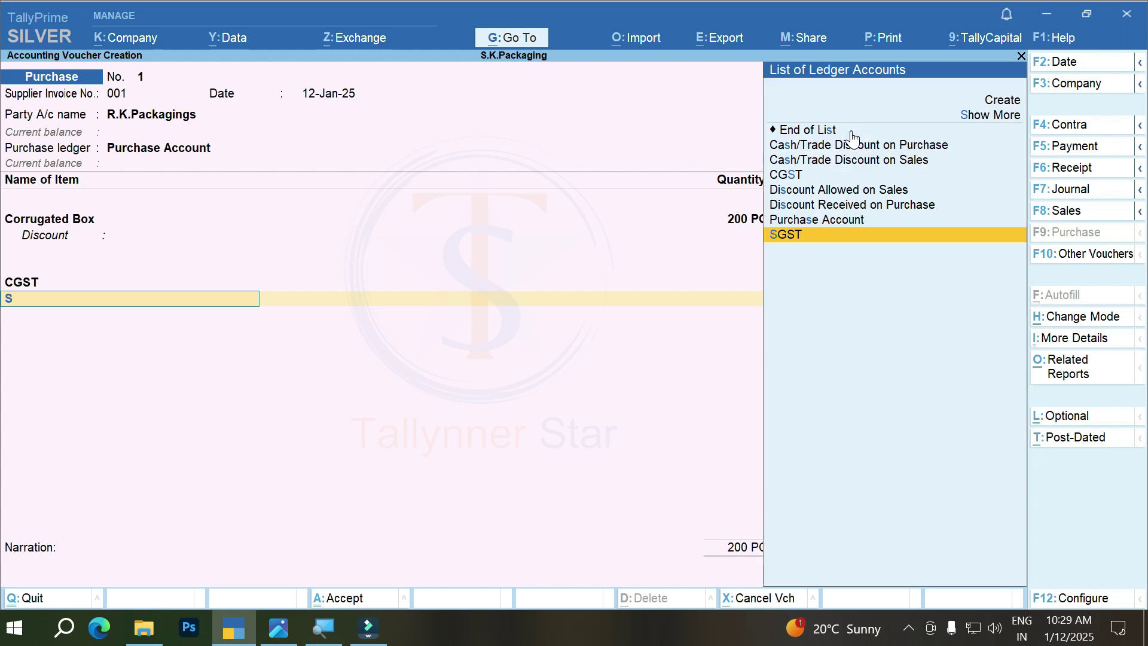
key(Return)
key(Return)
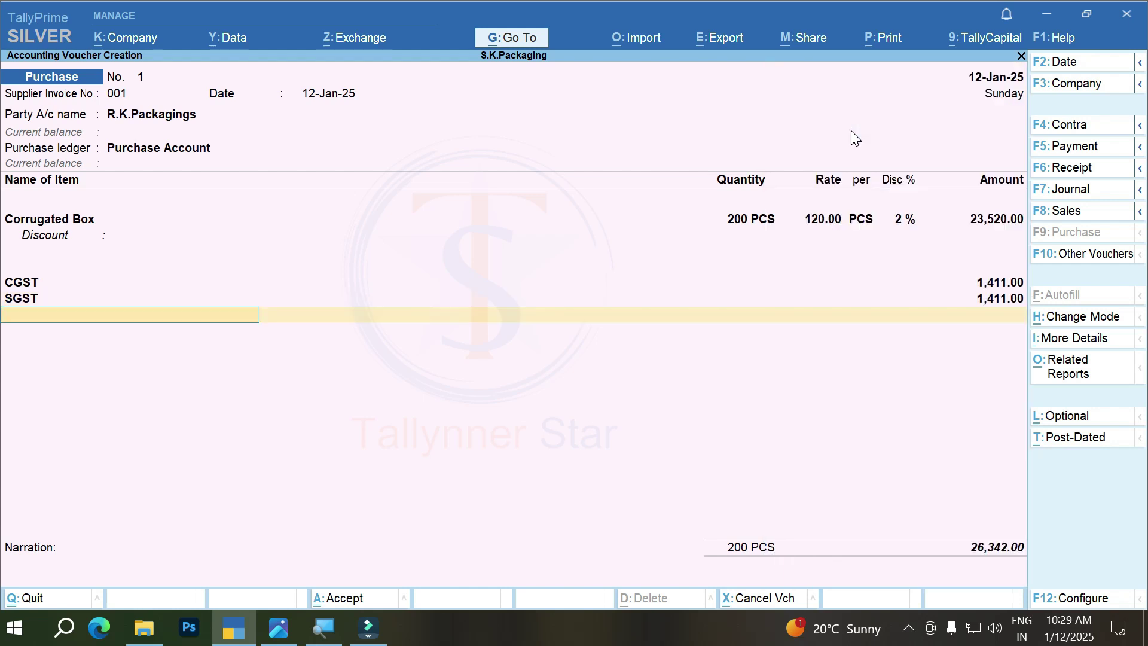
key(Return)
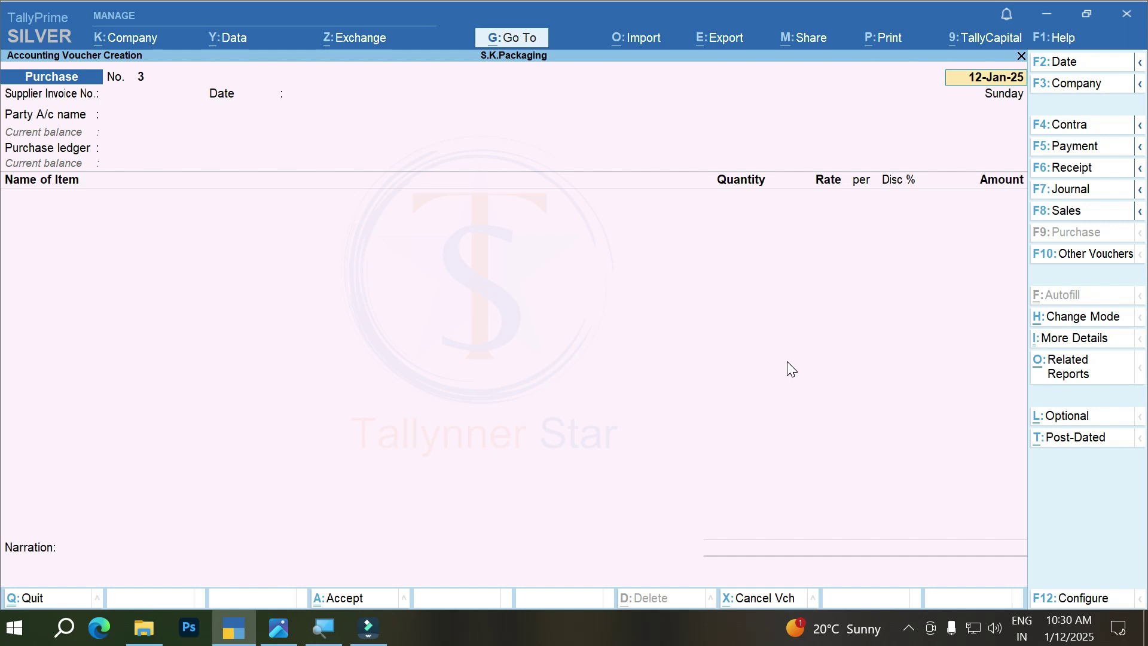
Assign the unused voucher number 2 to the new purchase voucher
click(1081, 340)
key(Down)
key(Down)
key(Down)
key(Down)
key(Down)
key(Down)
key(Down)
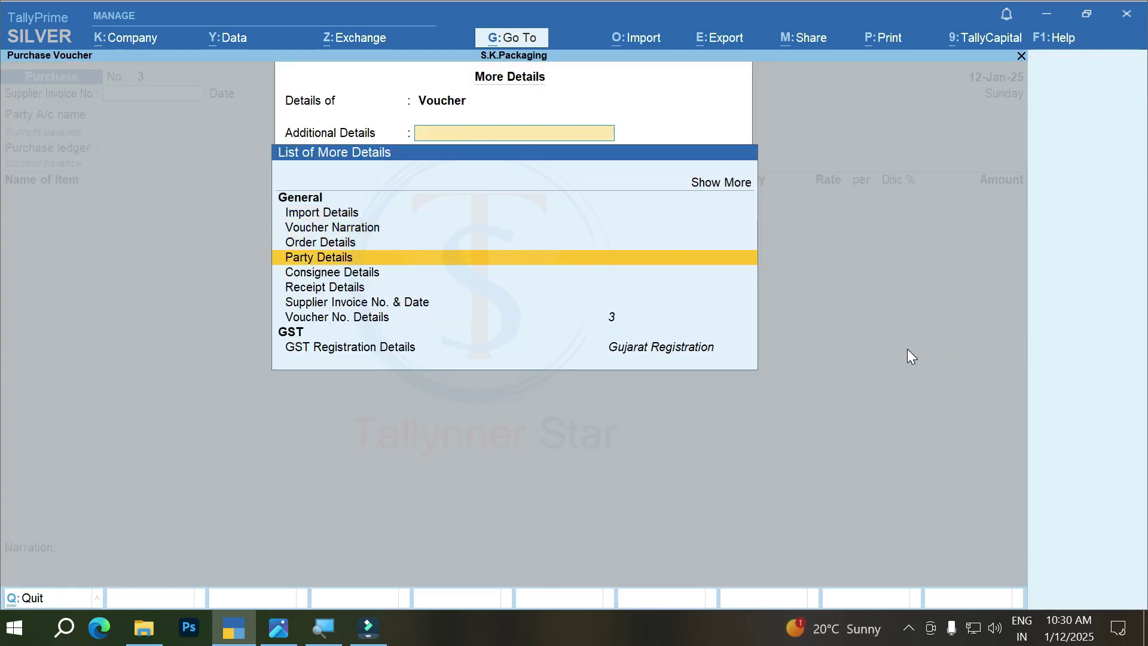
key(Return)
key(Up)
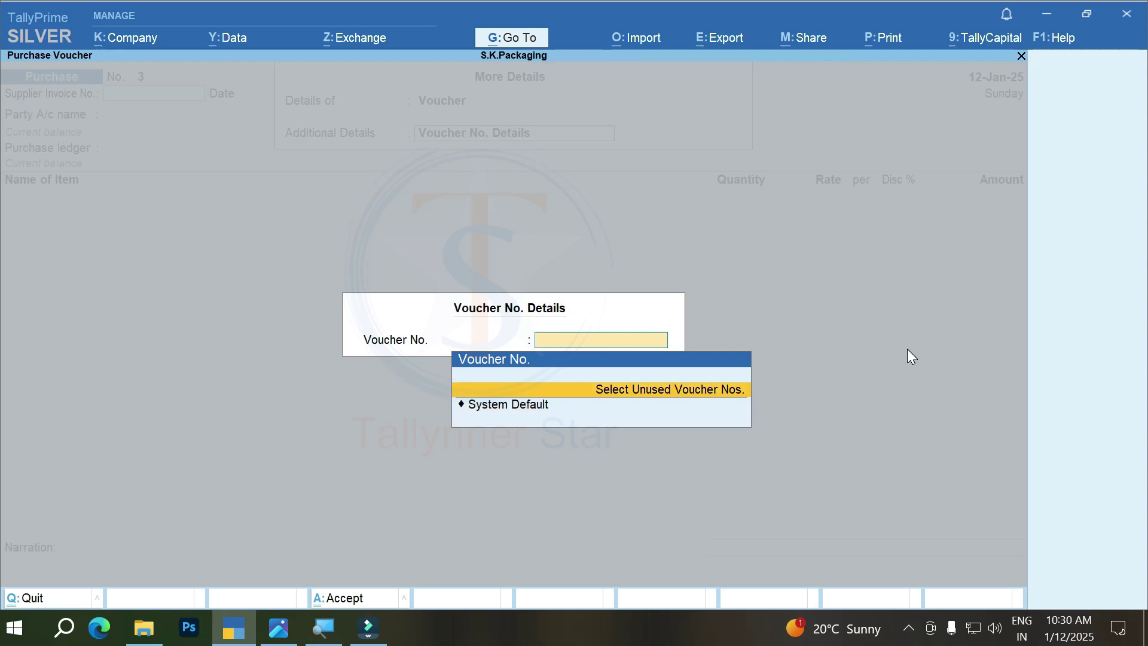
key(Return)
key(Return)
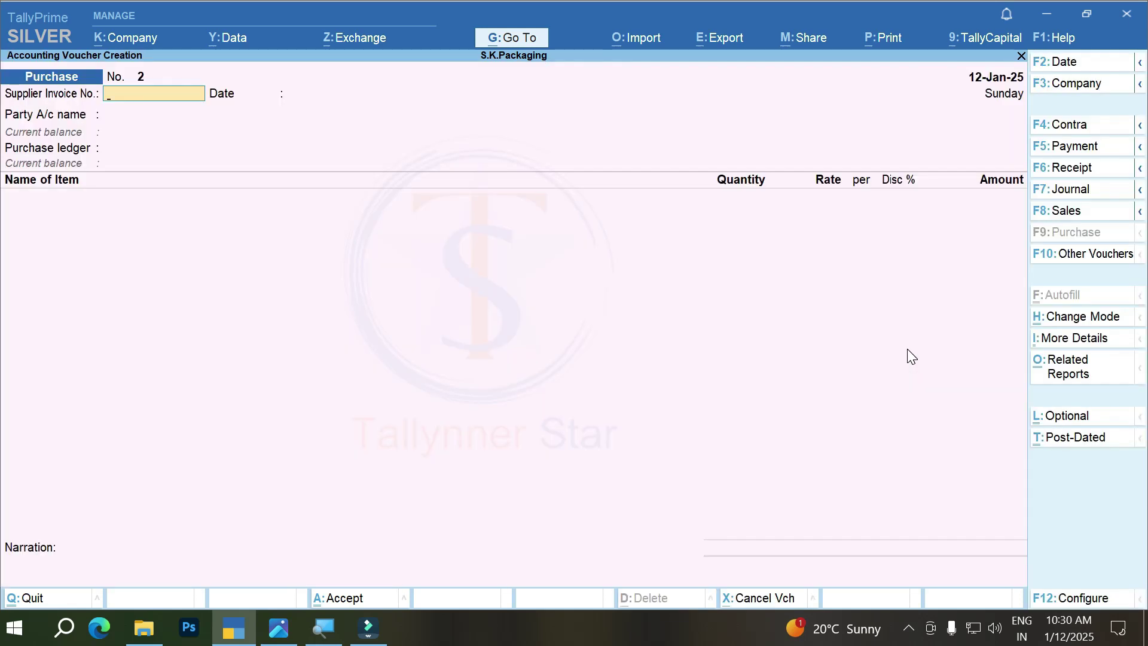
Enter supplier invoice number 002 dated 12-Jan-25 and select R.K.Packagings as the party
text(002)
key(Return)
key(Return)
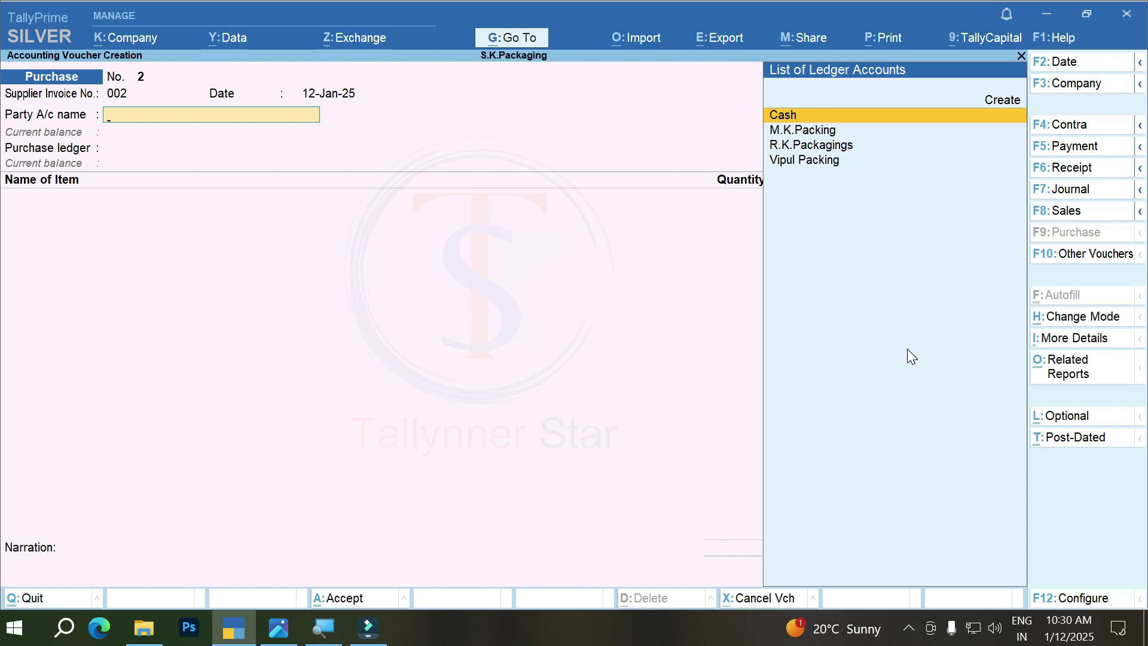
key(Down)
key(Down)
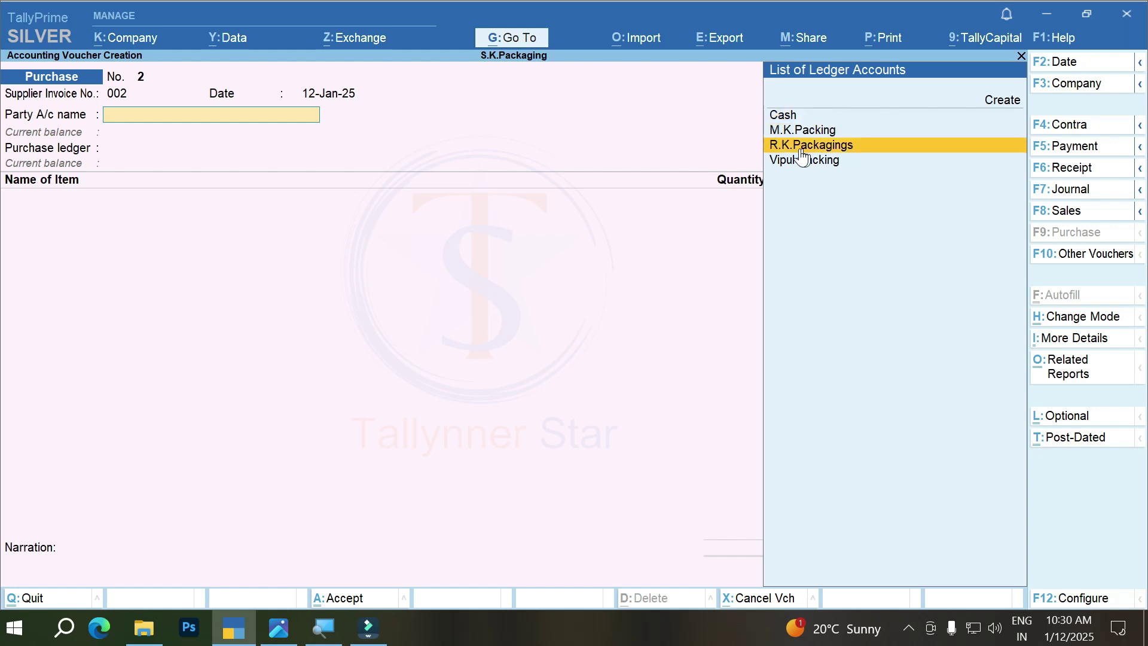
click(920, 144)
Open the R.K.Packagings ledger from the voucher, examine its group and tax registration details, and close it without changes
key(Escape)
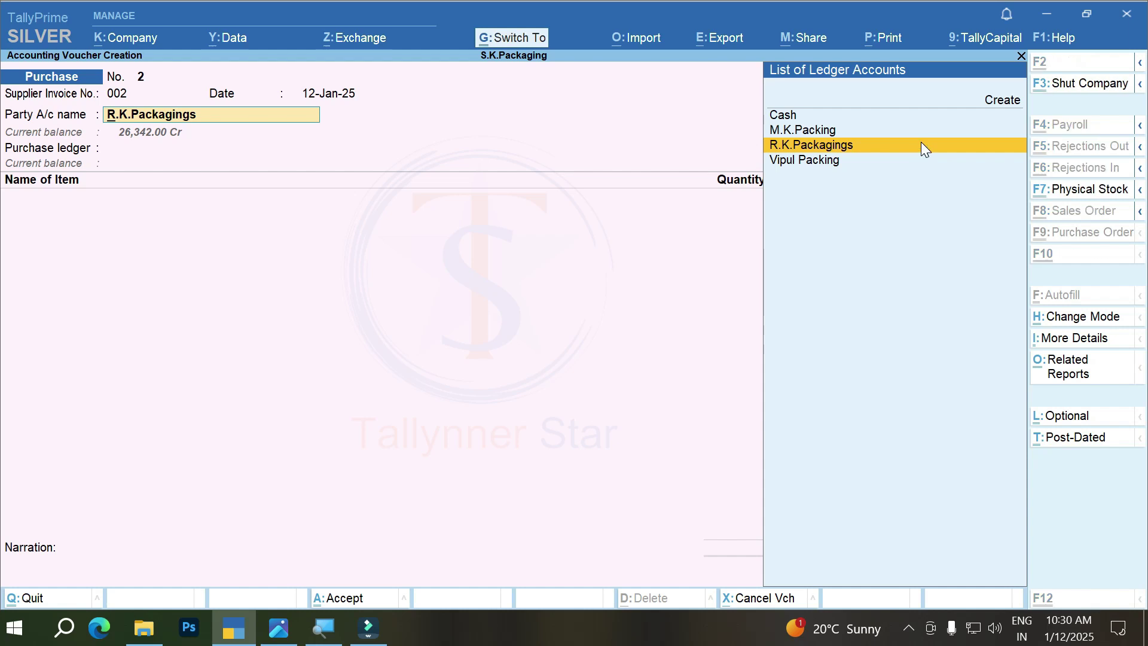
key(ctrl+Return)
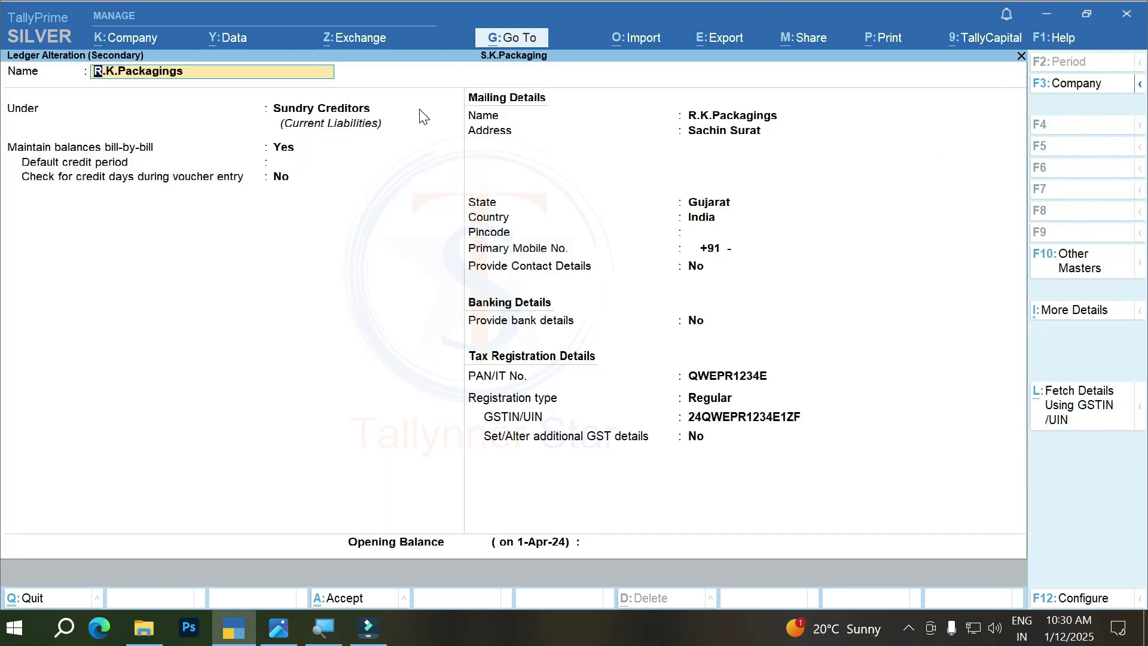
key(Escape)
key(y)
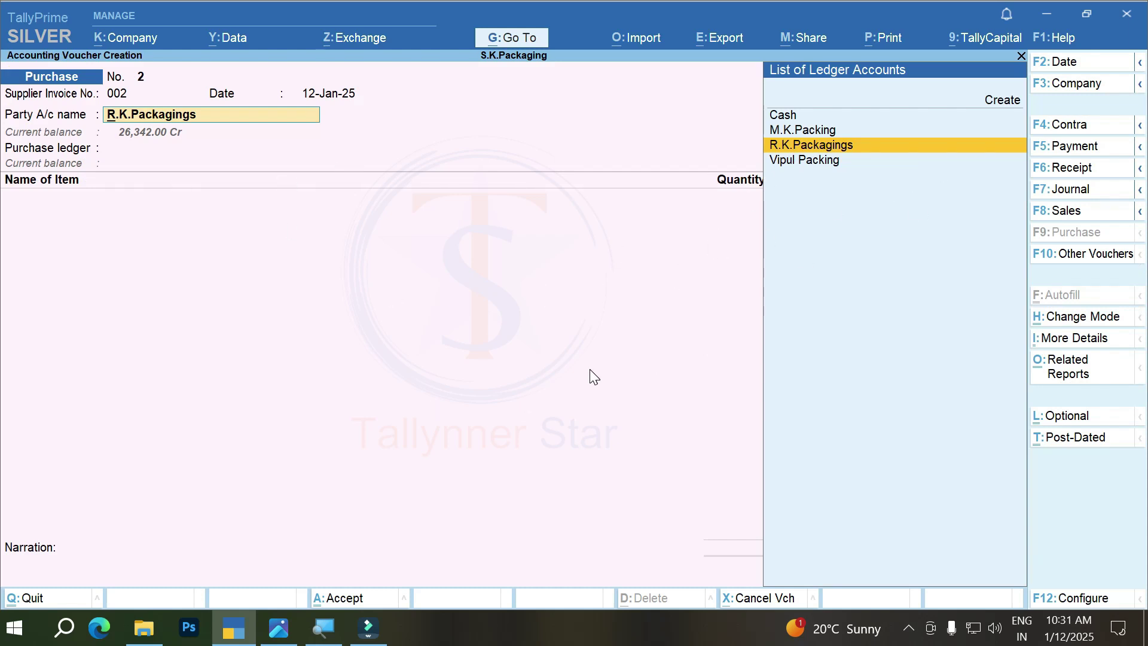
Accept the default receipt and party details for R.K.Packagings and select Purchase Account as the purchase ledger
key(Return)
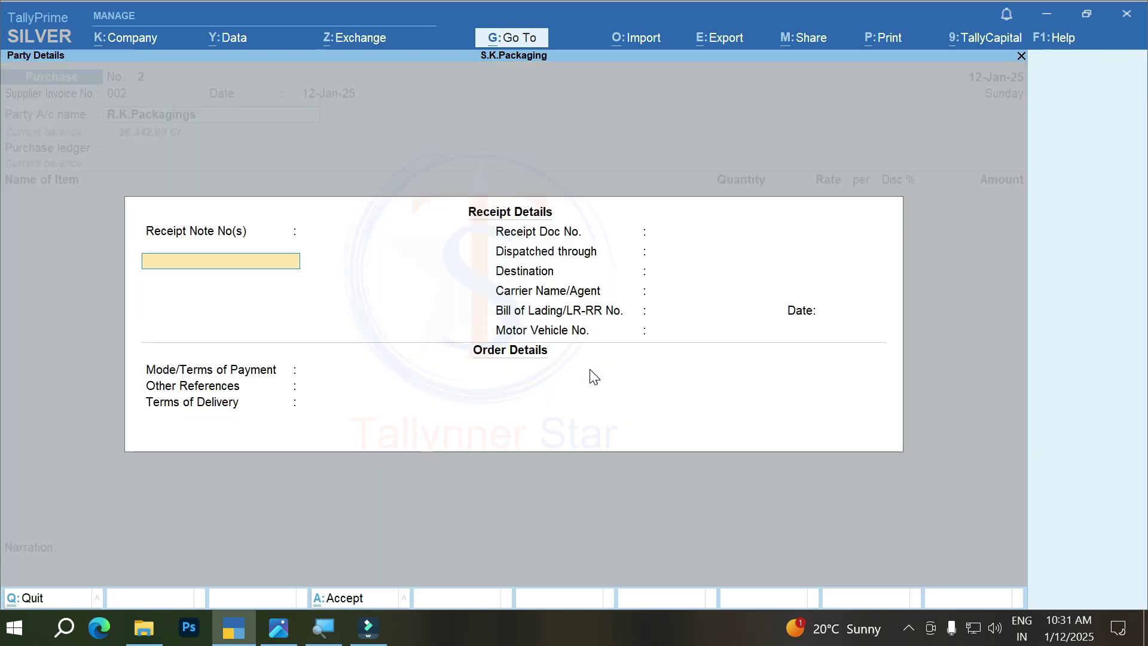
key(ctrl+a)
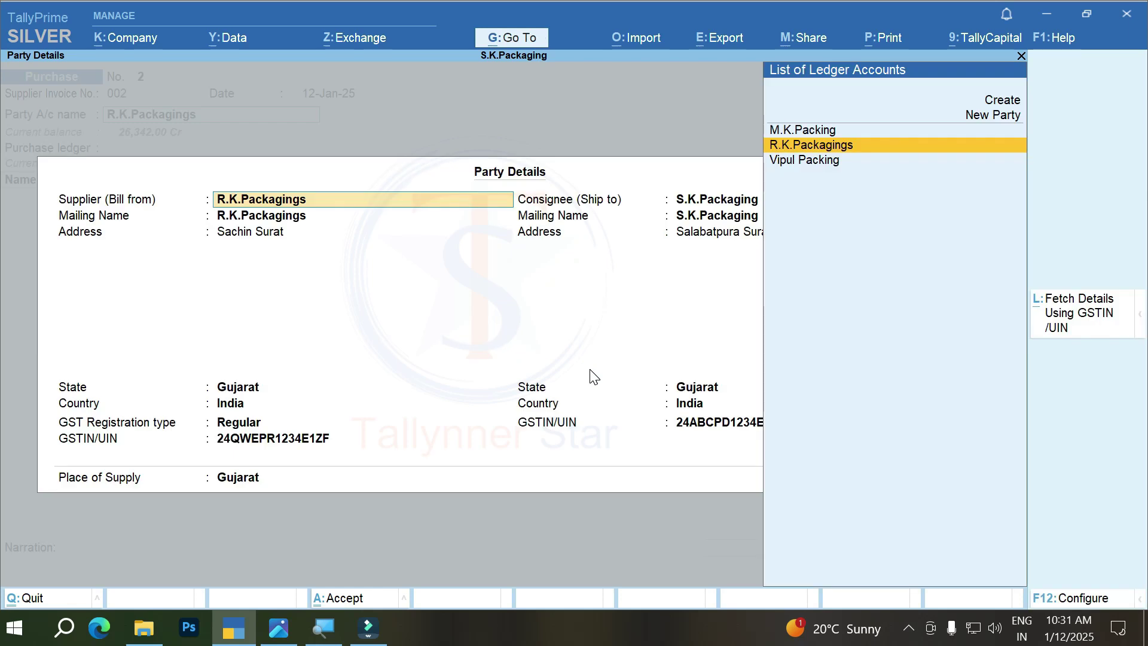
key(ctrl+a)
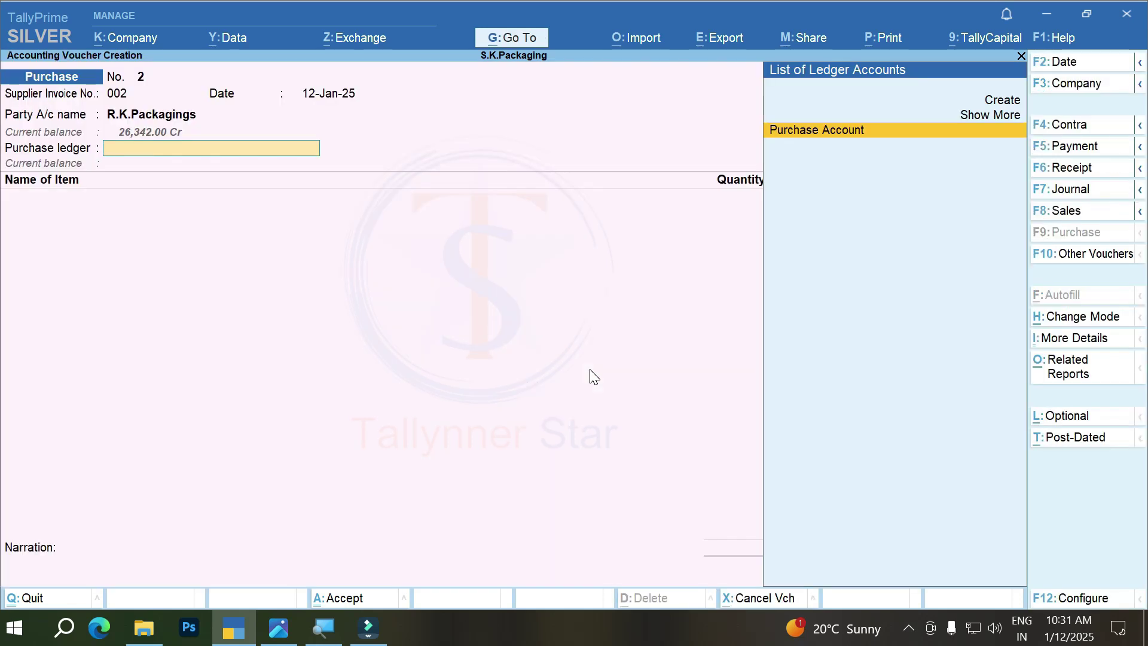
key(Return)
Add Corrugated Box as the first stock item, leaving its description blank
text(C)
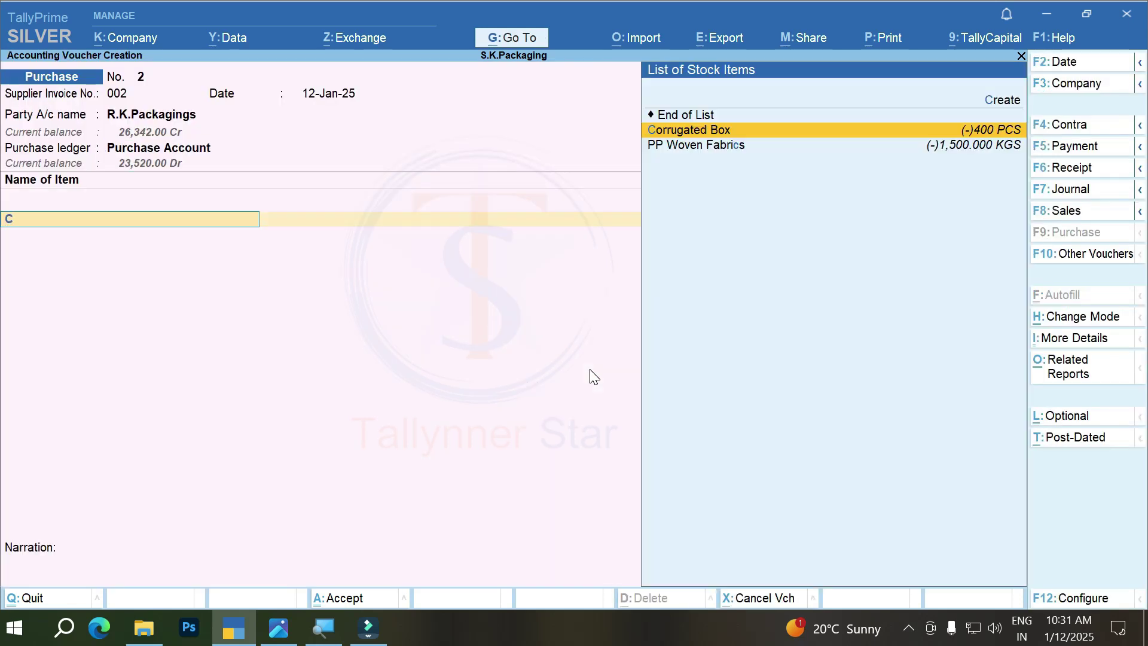
key(Return)
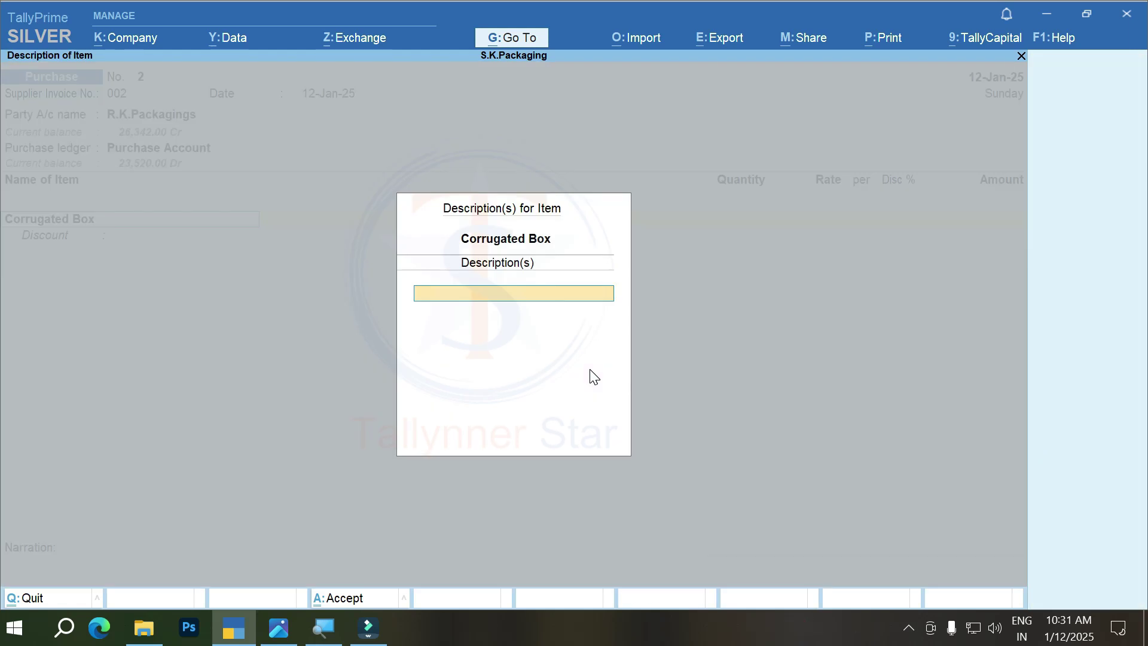
key(Return)
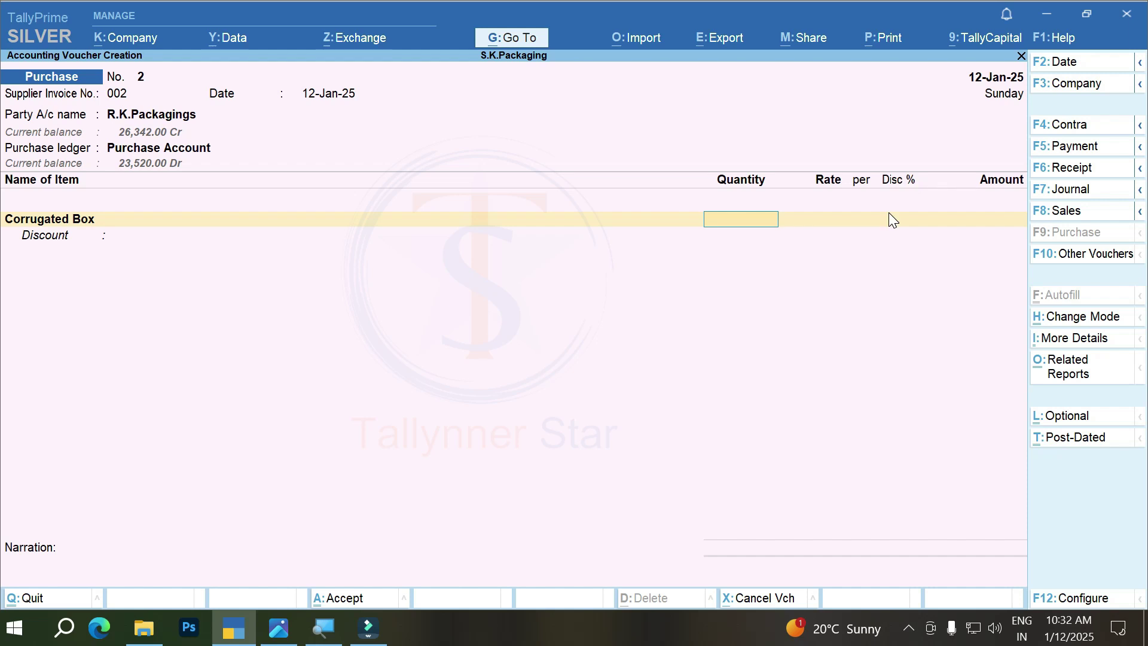
Set "Use Discount column in invoices" to No in the company features and save the change
key(F11)
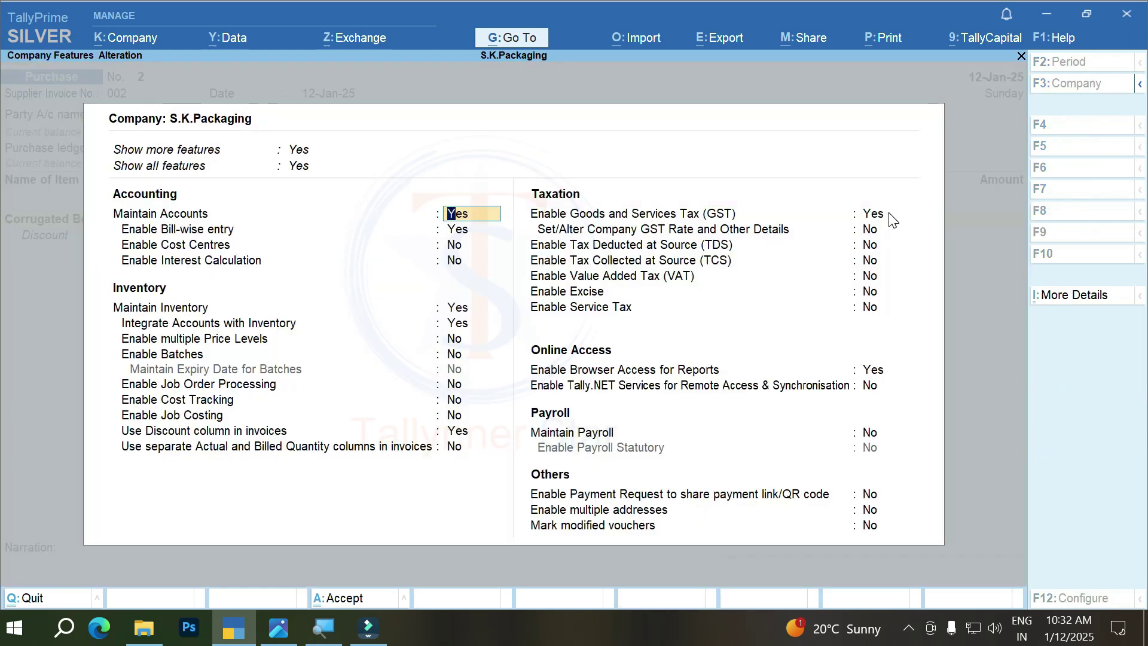
key(Down)
key(Down)
key(Down)
key(Down)
key(Down)
key(Down)
key(Down)
key(Down)
key(Down)
key(Down)
key(Down)
text(n)
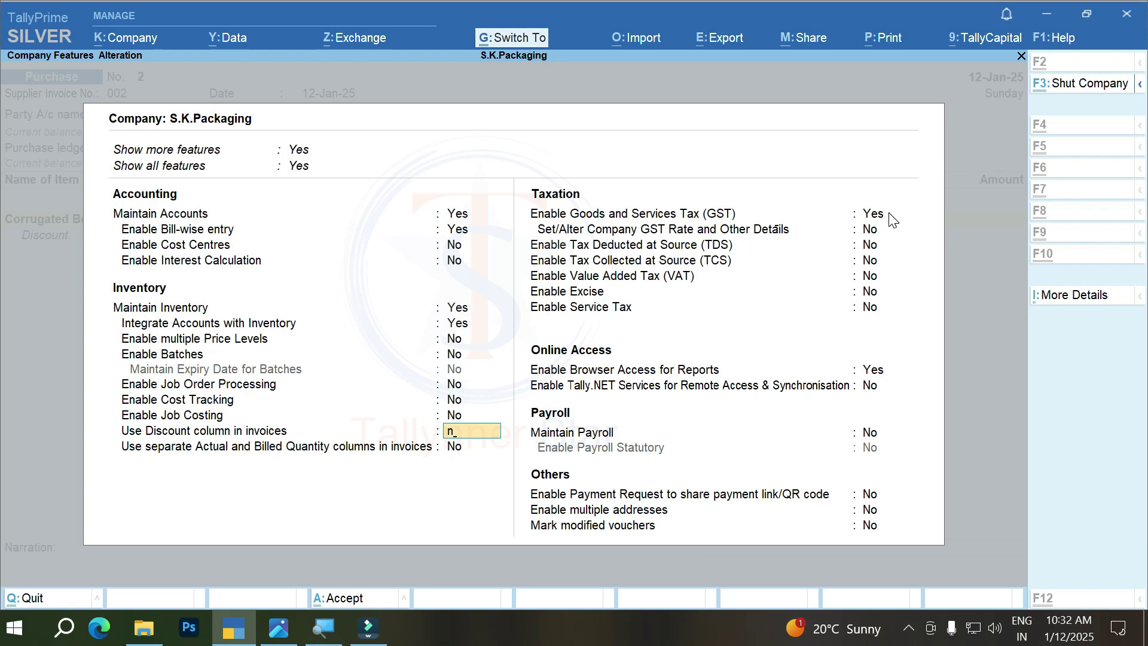
key(ctrl+a)
Enter 200 PCS at rate 120 for Corrugated Box with master GST details and a 2% discount
text(200)
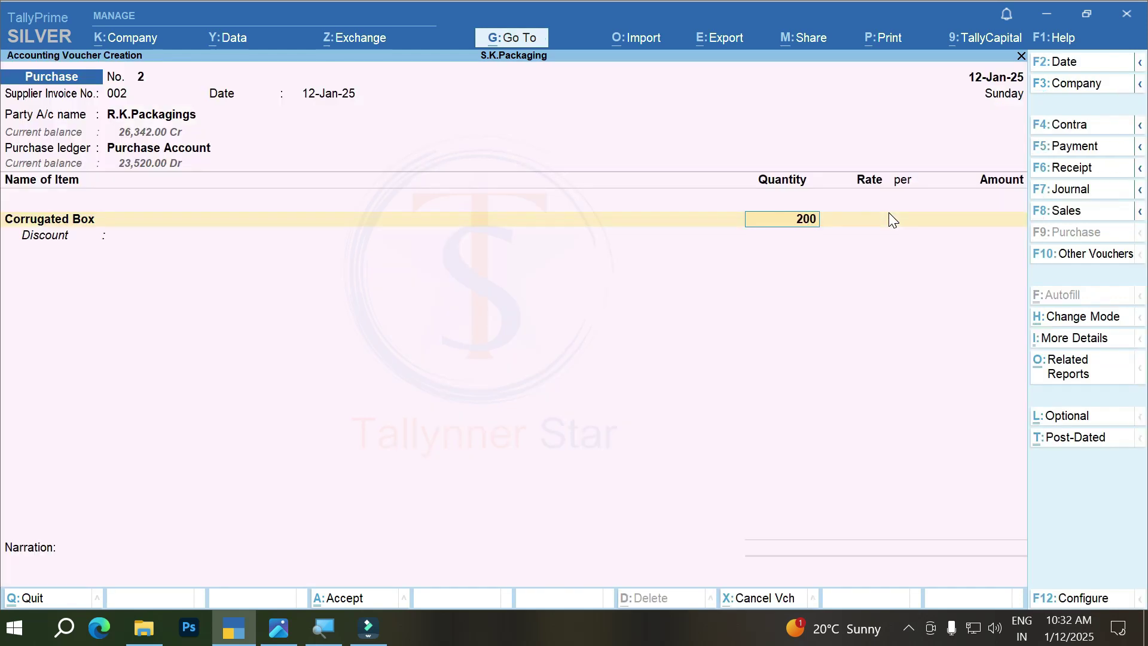
key(Return)
key(Return)
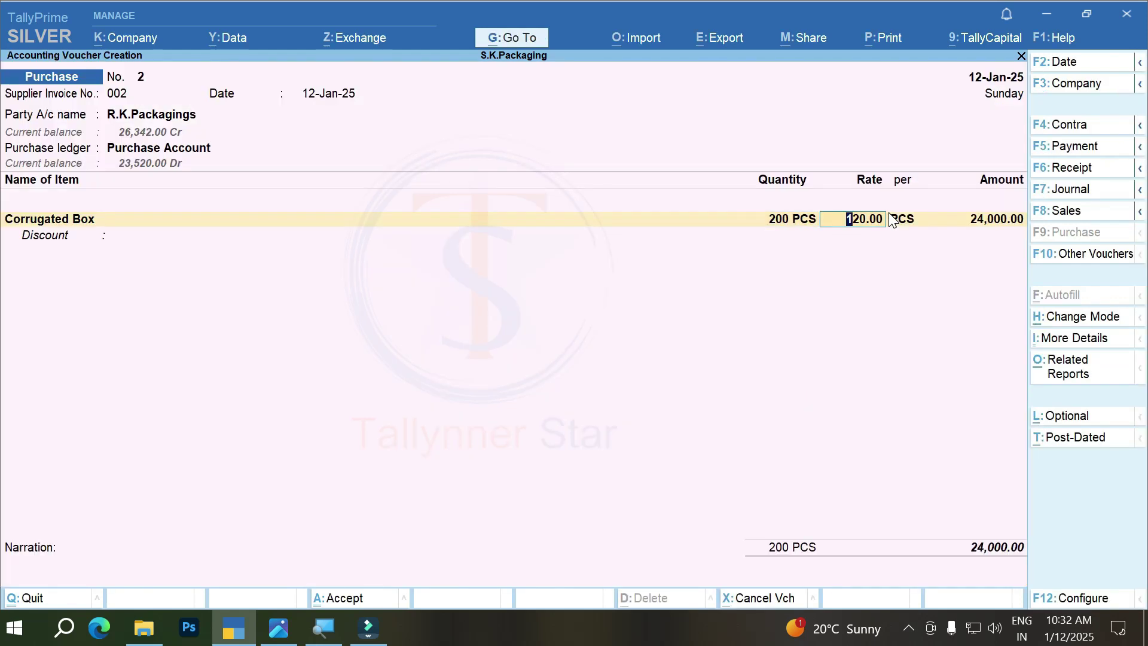
key(Return)
key(Return)
key(Return)
key(Return)
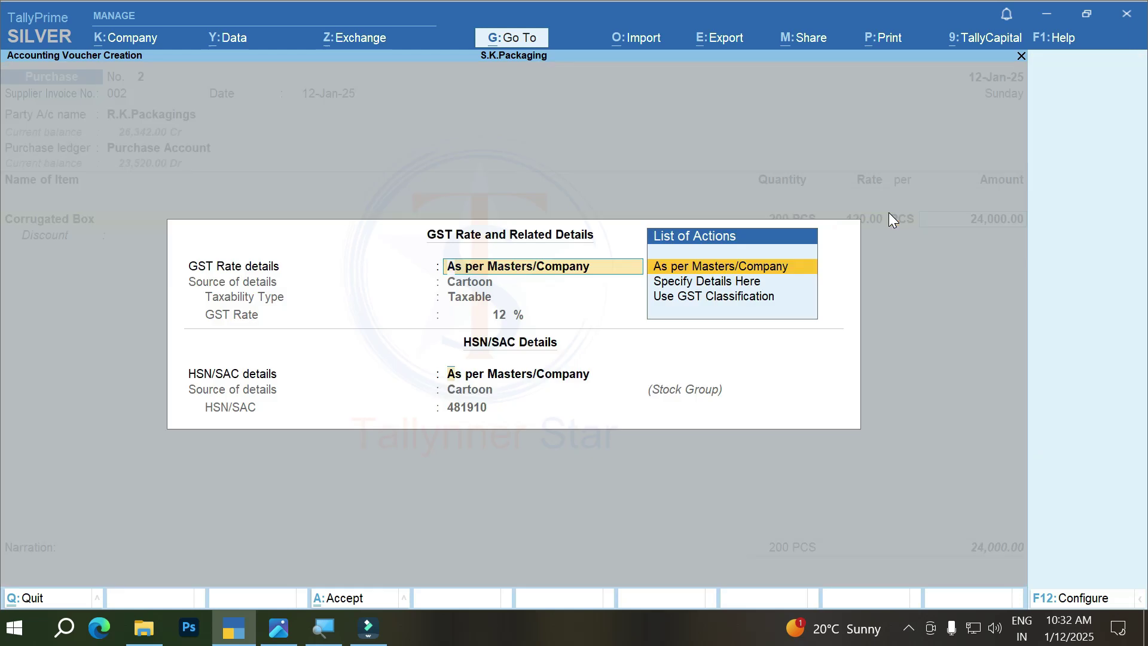
key(Return)
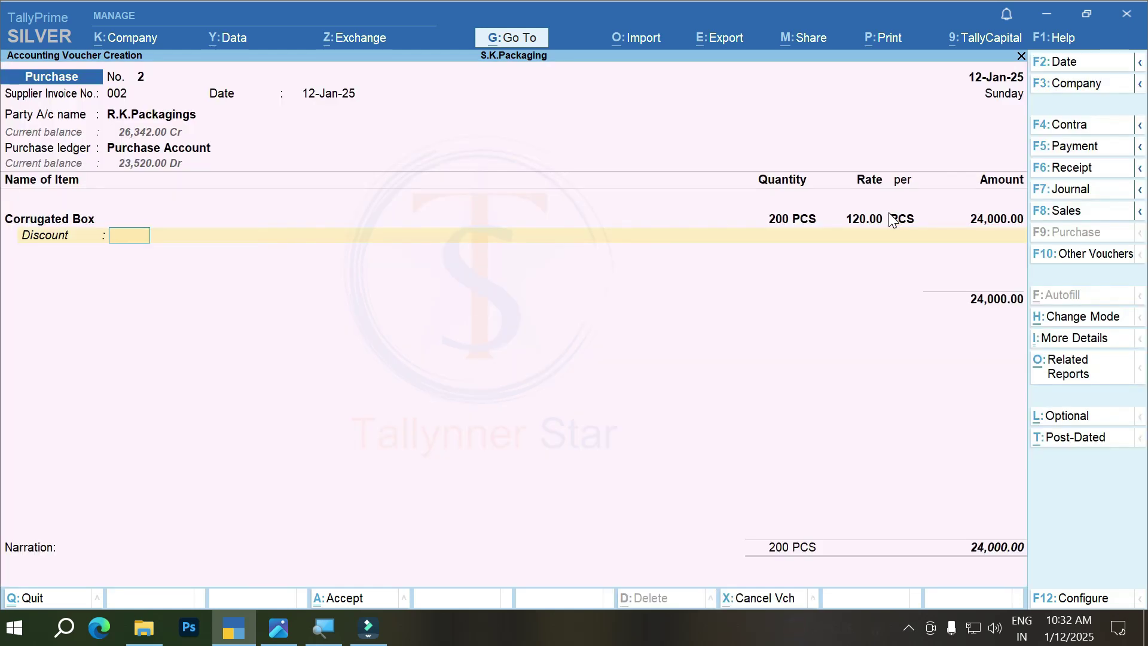
text(2)
key(Return)
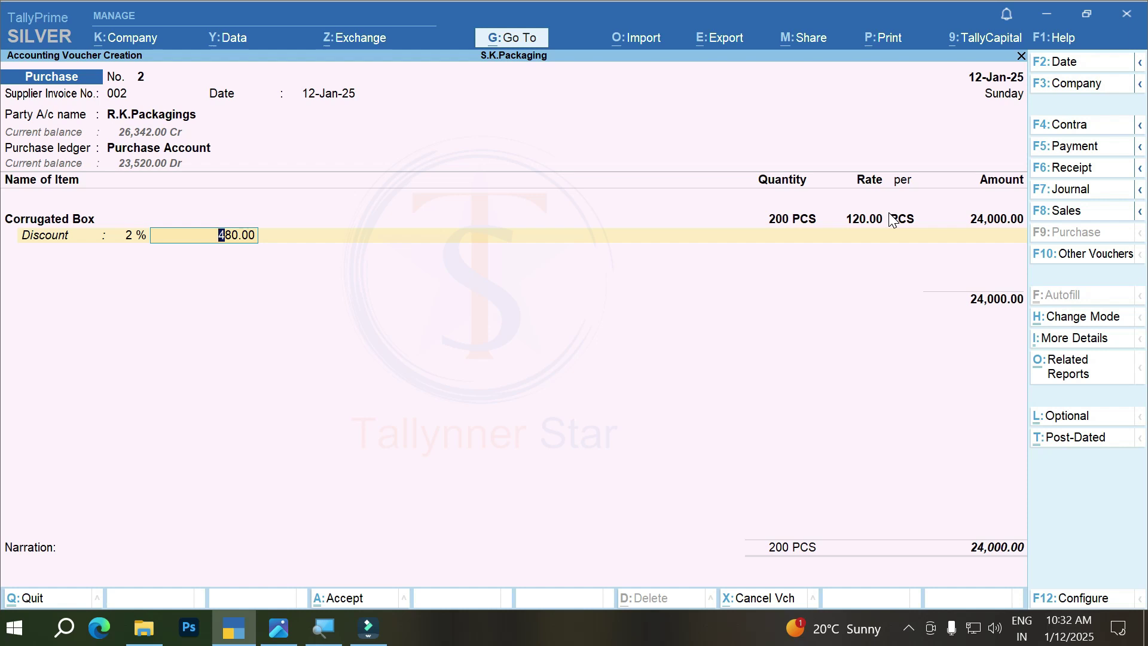
key(Return)
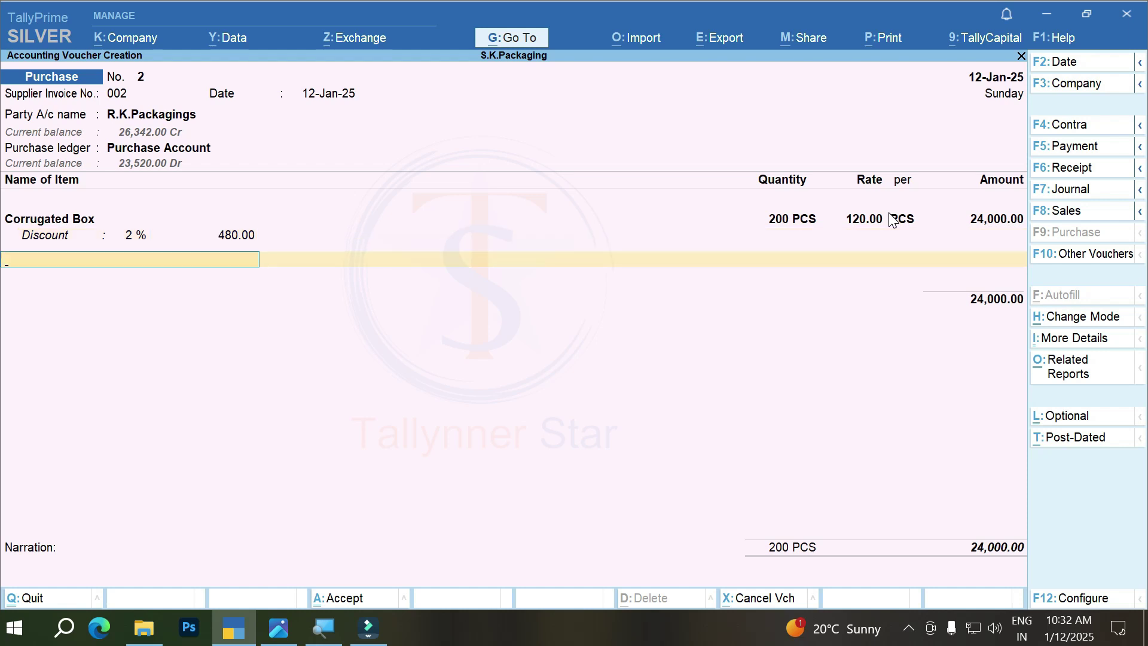
Add PP Woven Fabrics with 500 KGS at rate 90 and a discount amount of 2,250
text(Pp)
key(Return)
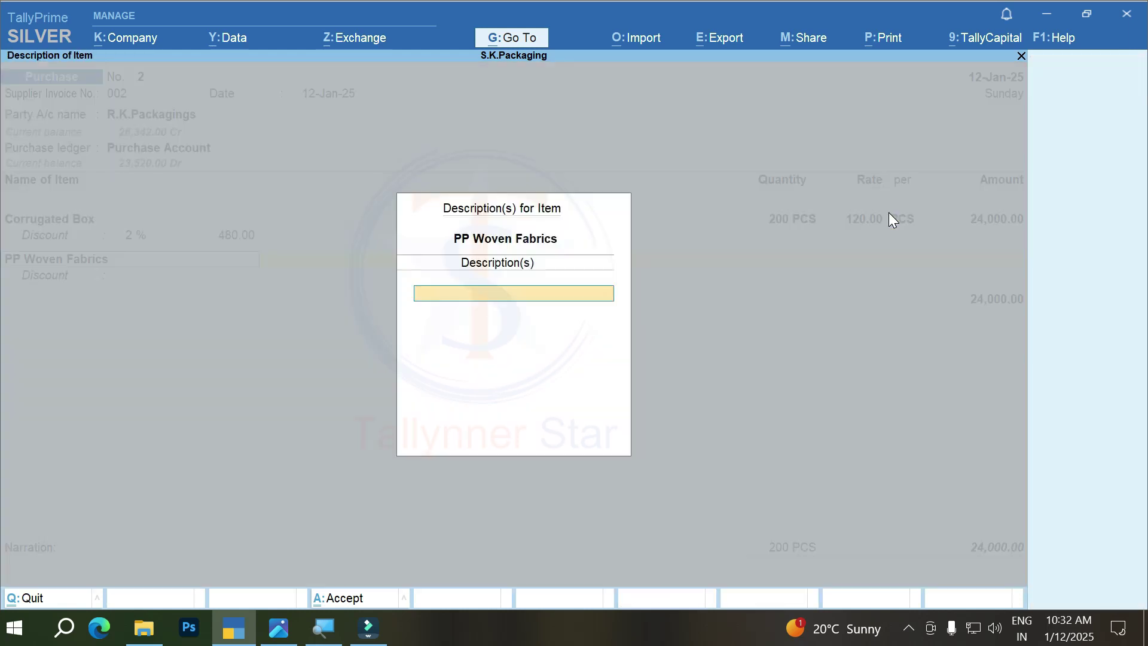
key(Return)
text(500.000 KGS)
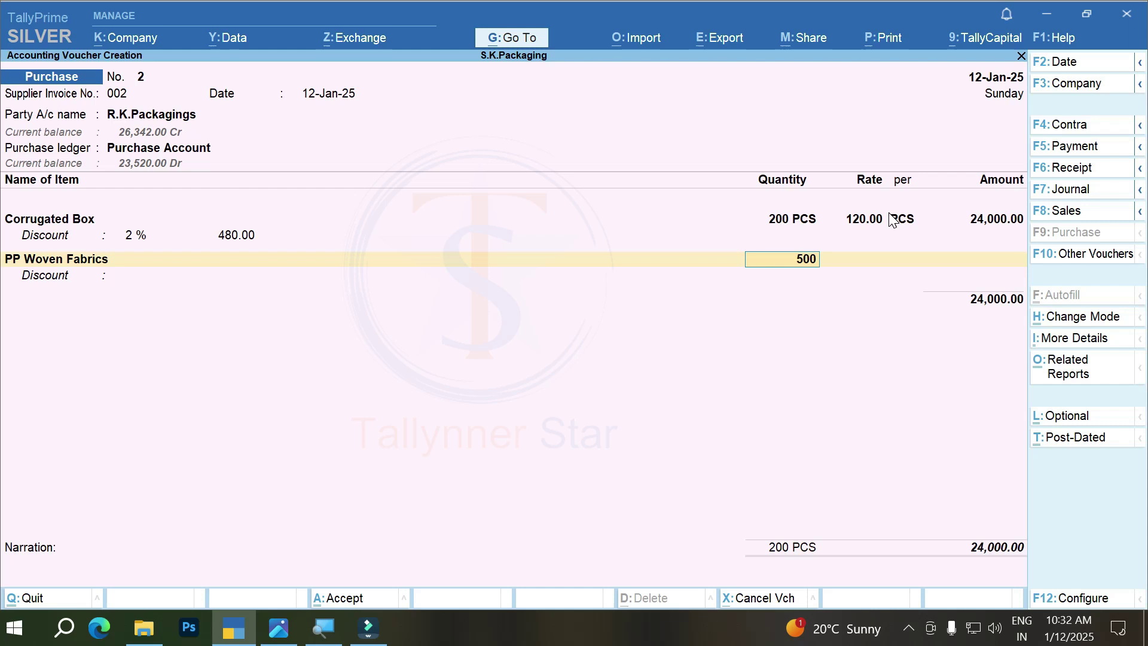
key(Return)
key(Return)
text(90)
key(Return)
key(Return)
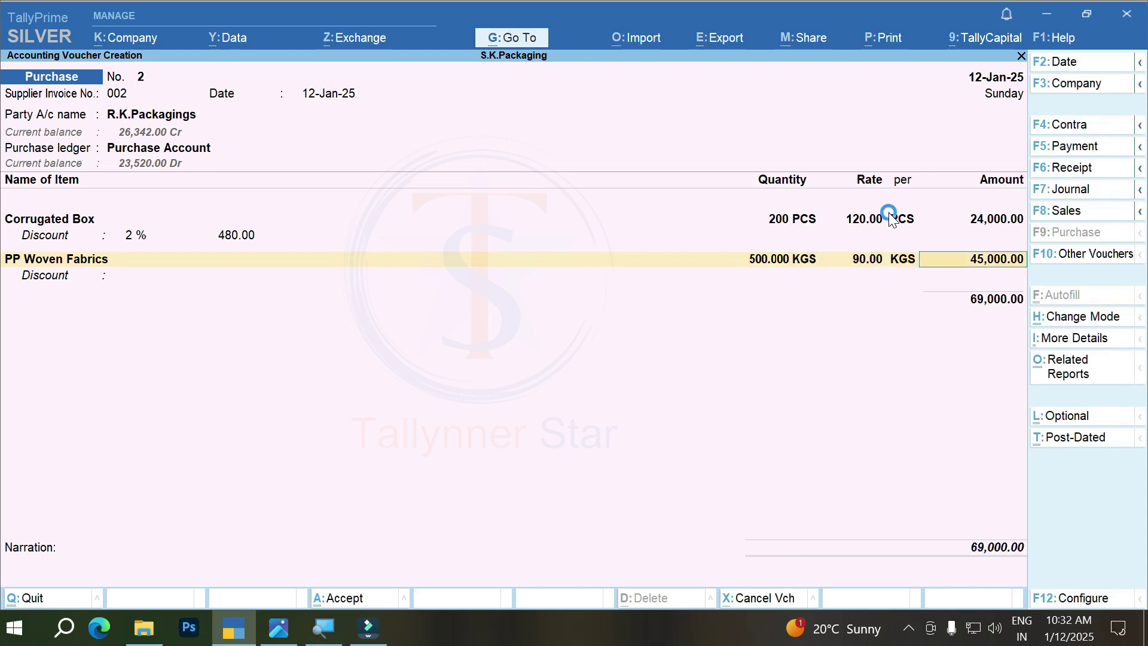
key(Return)
key(Return)
key(Return)
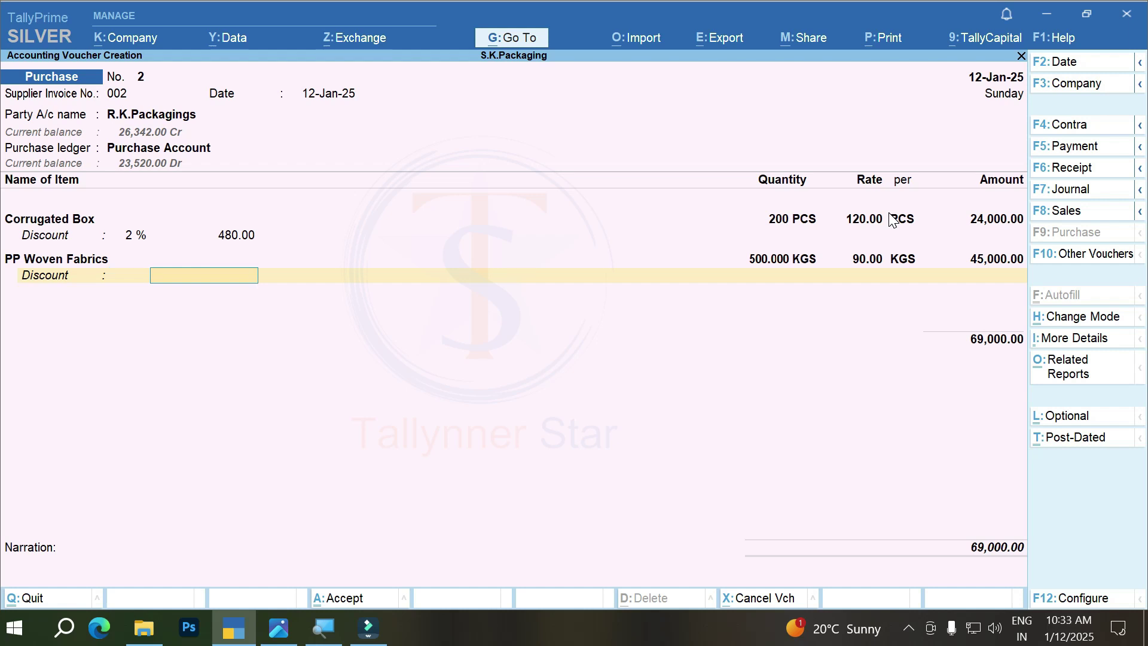
text(2250)
key(Return)
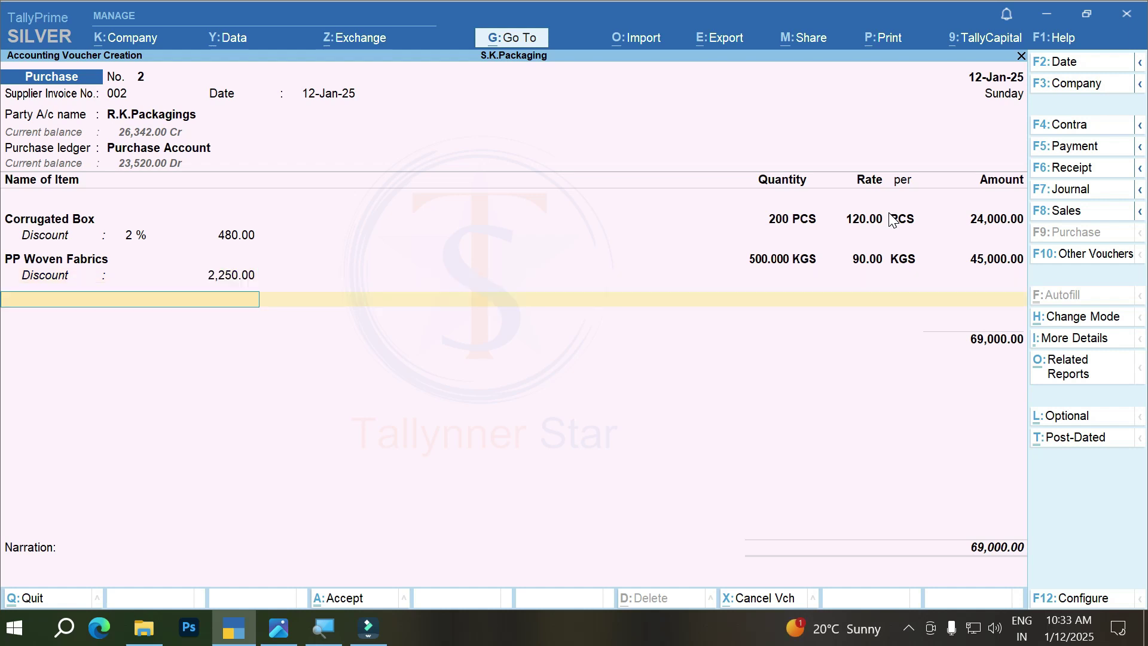
End the item list and add the Cash/Trade Discount on Purchase ledger to the voucher
key(Return)
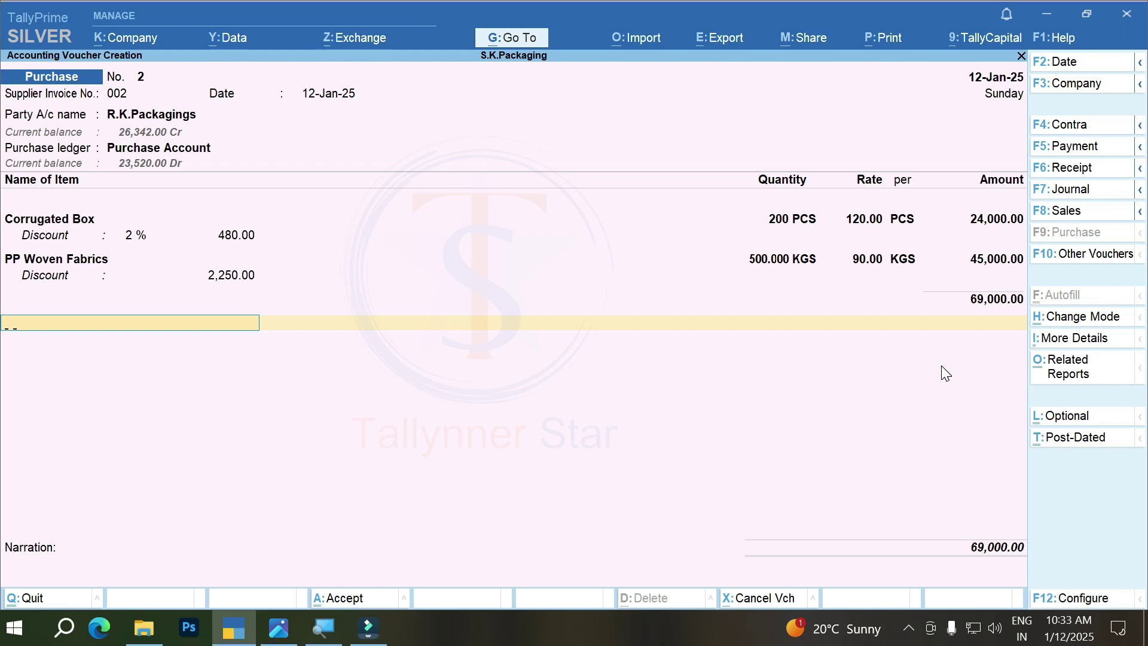
text(C)
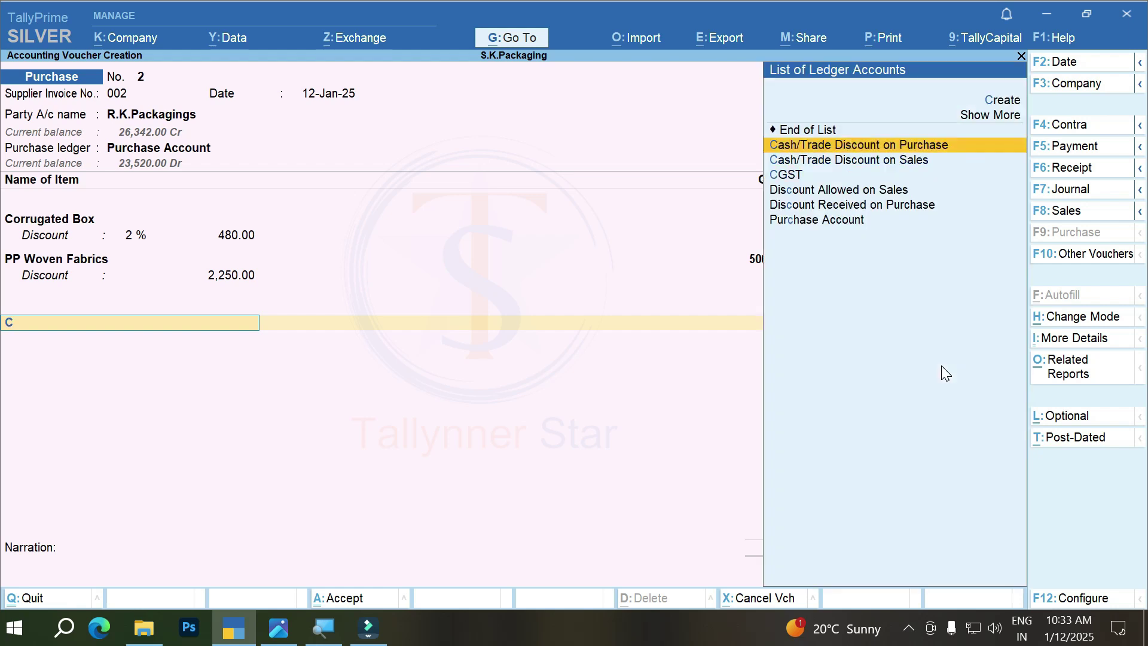
key(Return)
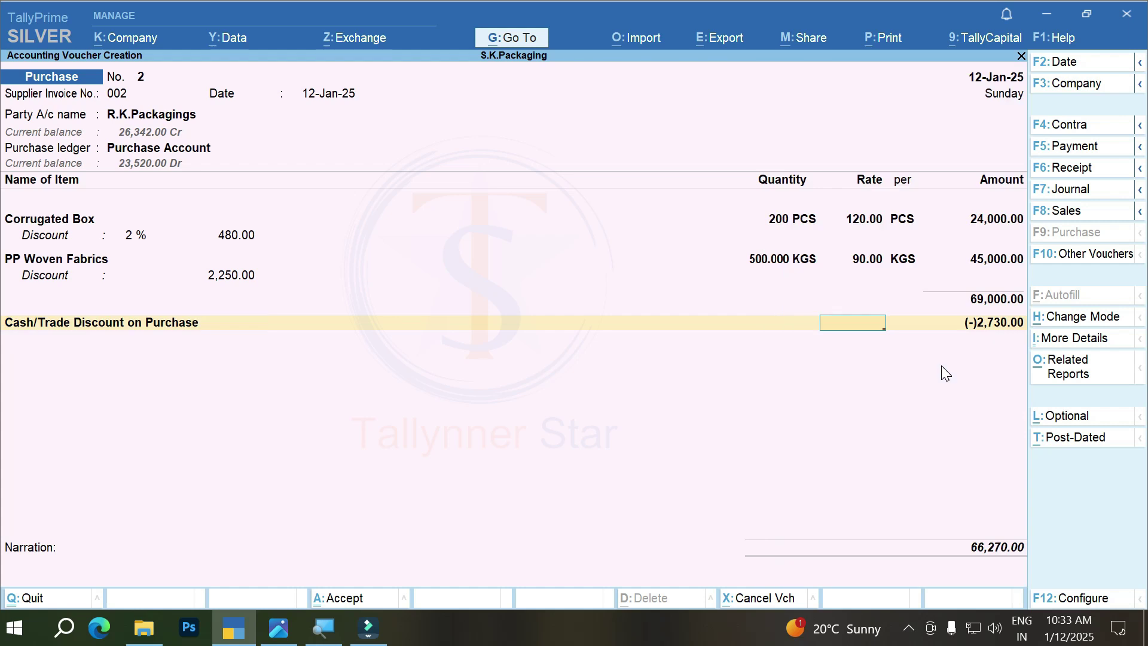
Open the Cash/Trade Discount on Purchase ledger from the voucher, examine its group and ledger type, and return without changes
key(BackSpace)
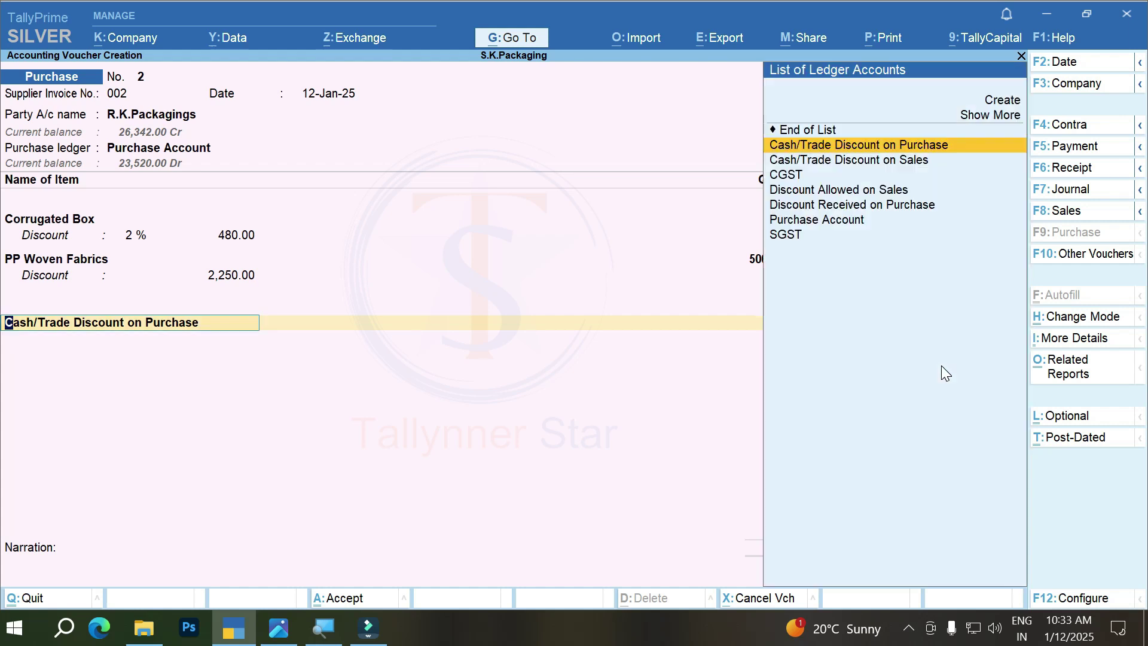
key(ctrl+Return)
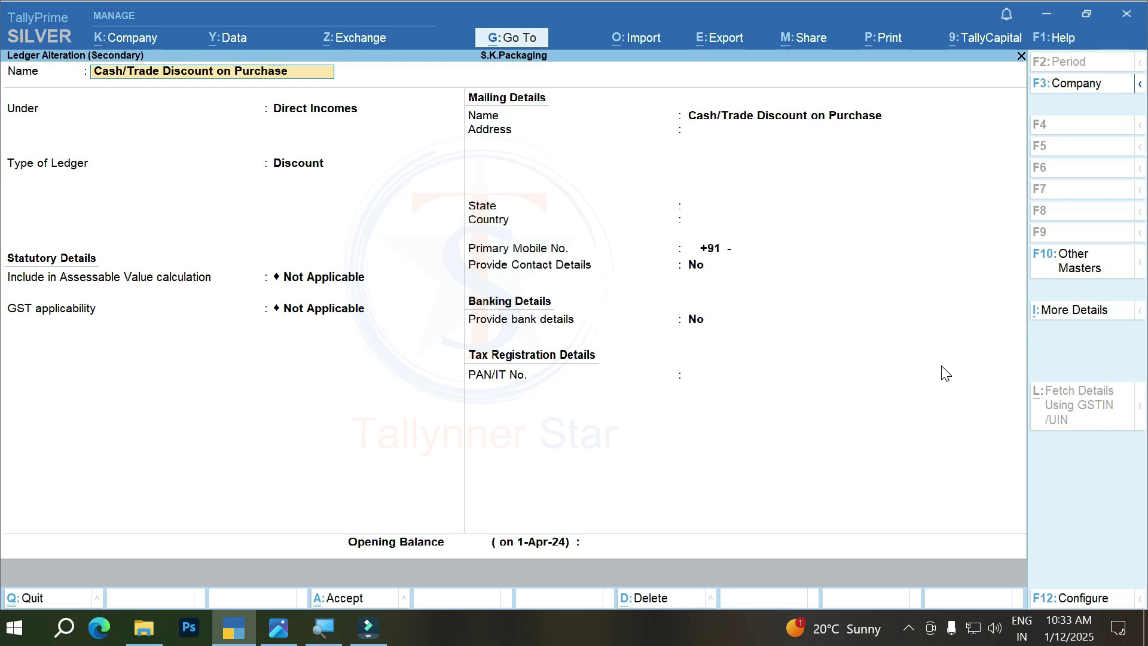
key(Return)
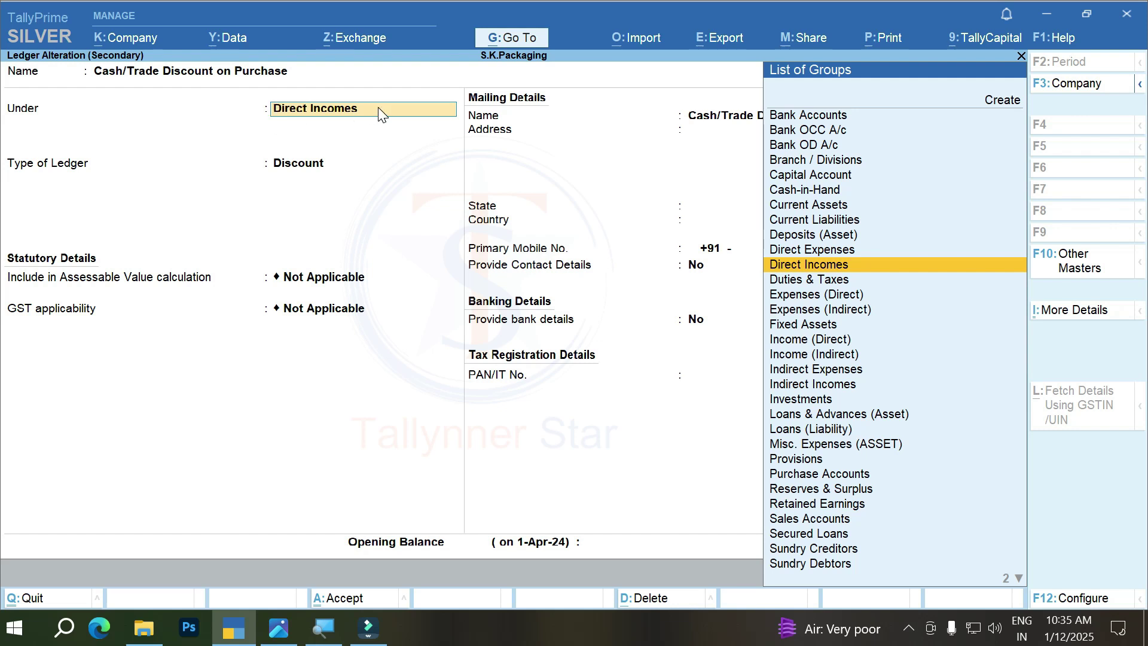
key(Return)
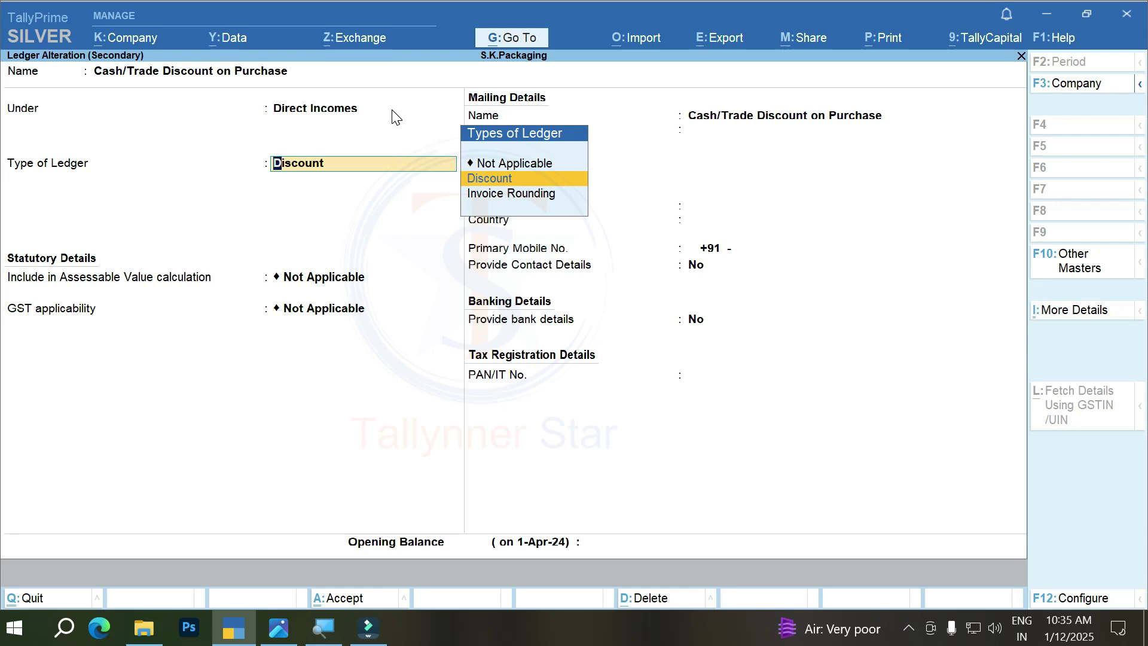
key(ctrl+a)
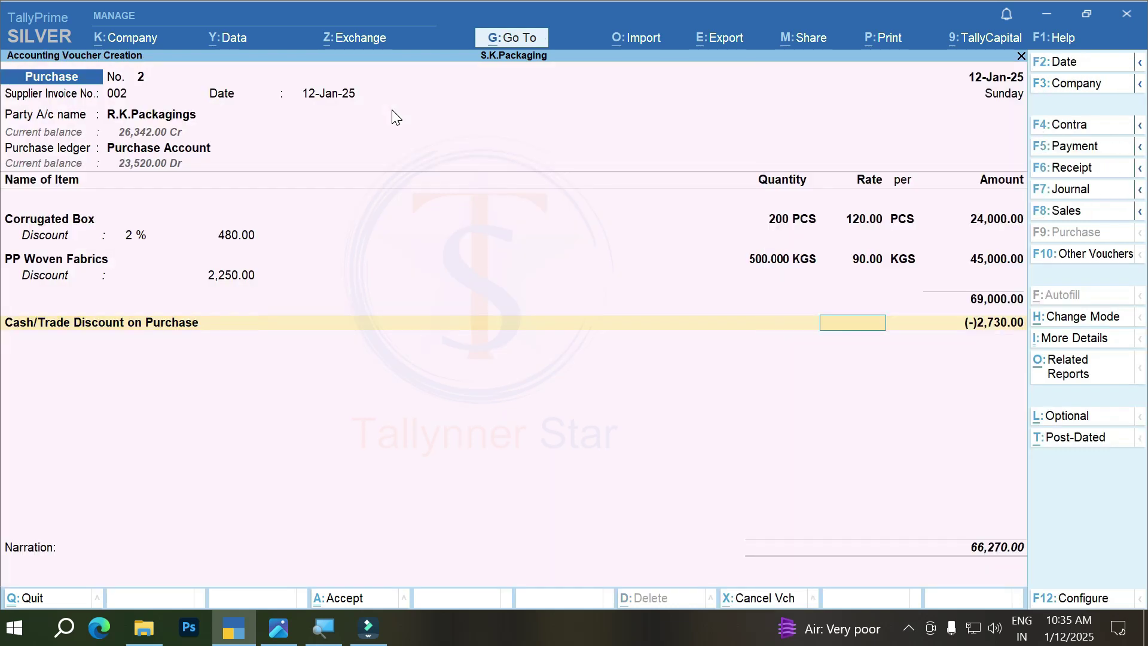
Keep the calculated discount amount and add the CGST and SGST ledgers to the purchase voucher
key(Return)
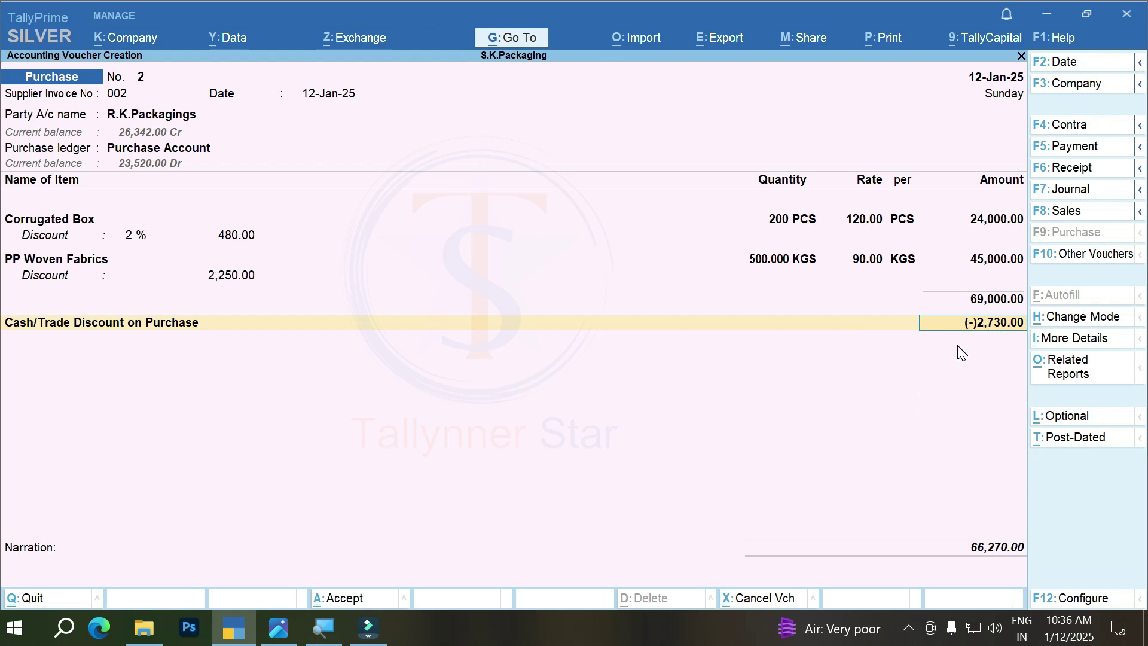
key(Return)
text(Cg)
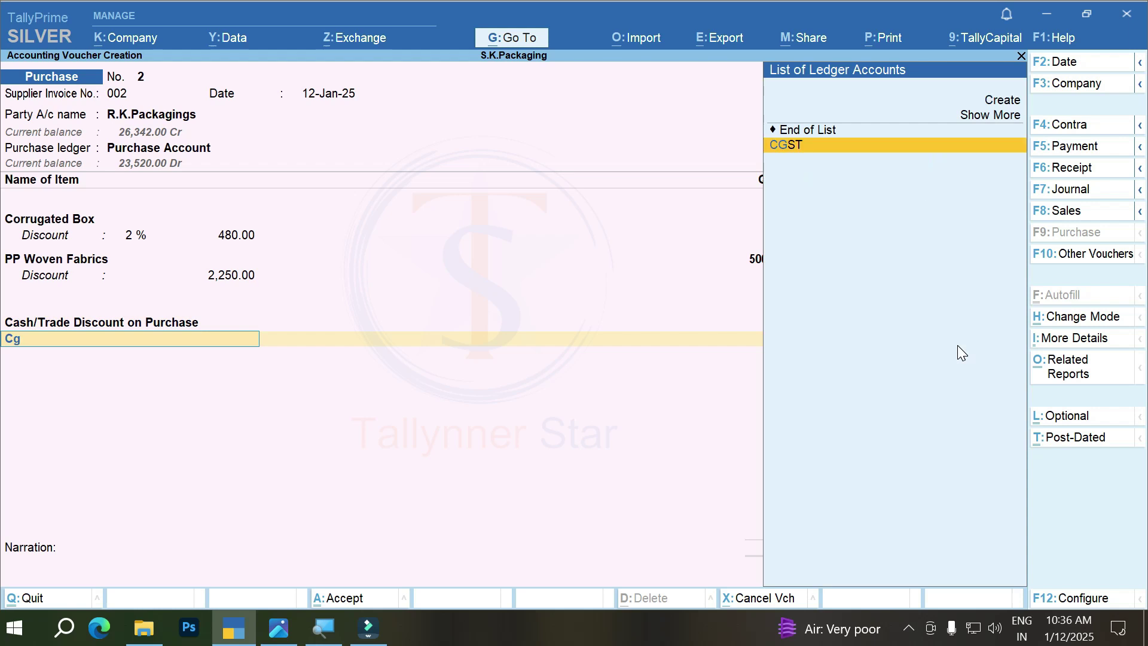
key(Return)
text(Sg)
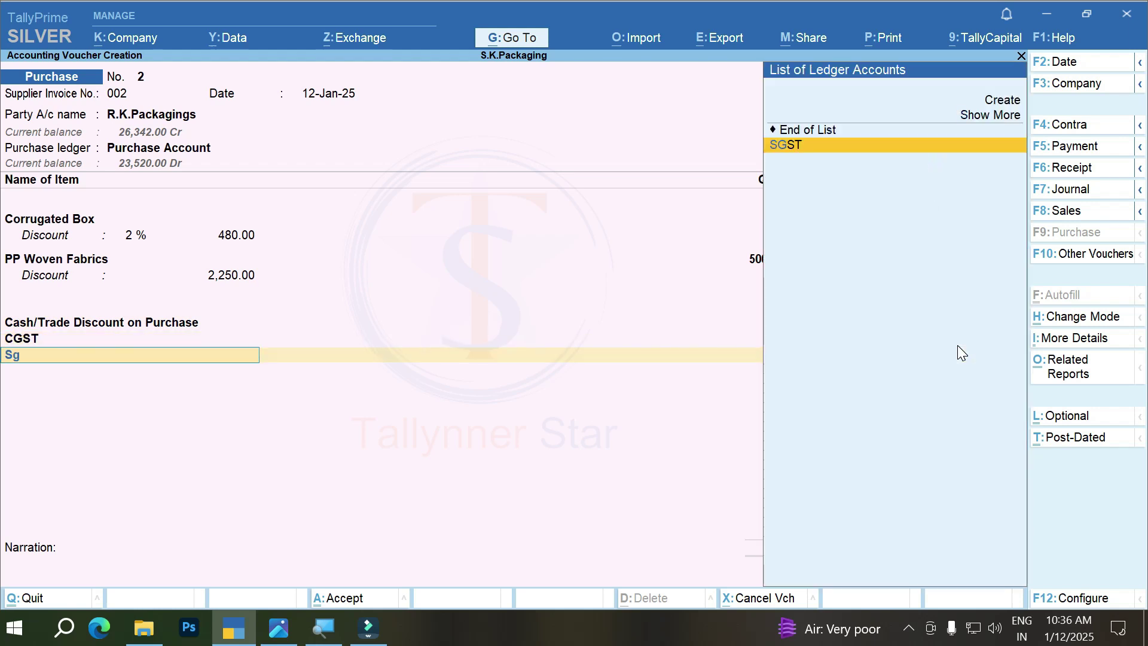
key(Return)
key(Return)
key(Return)
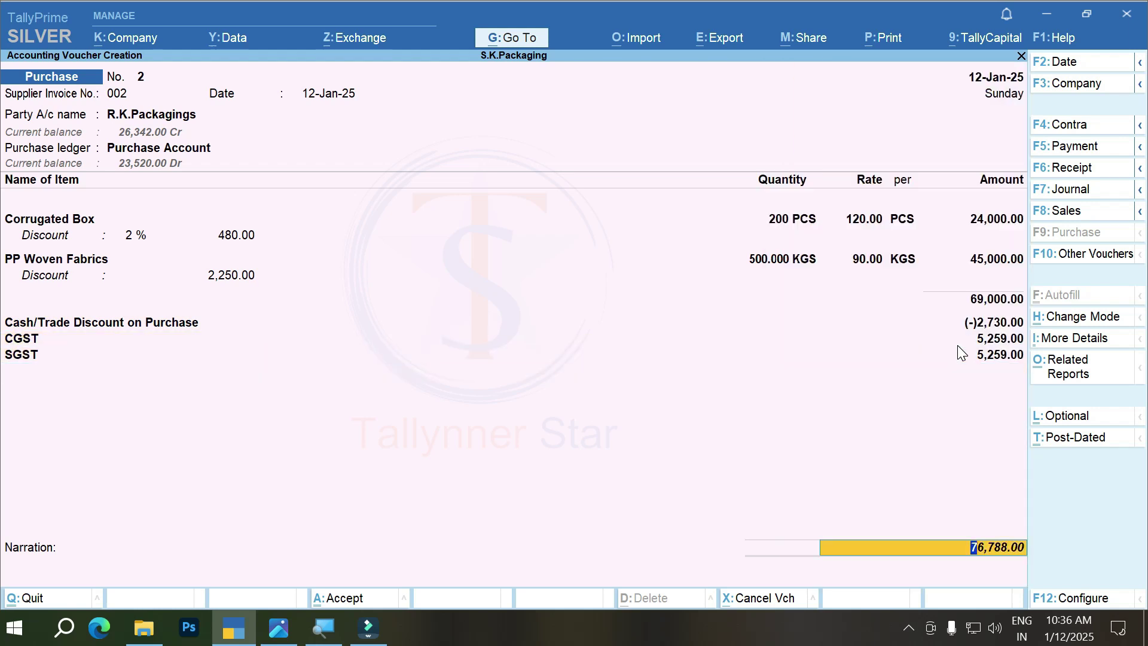
Examine the detailed GST tax analysis for each item's discount, taxable value and tax split, and close it
key(Return)
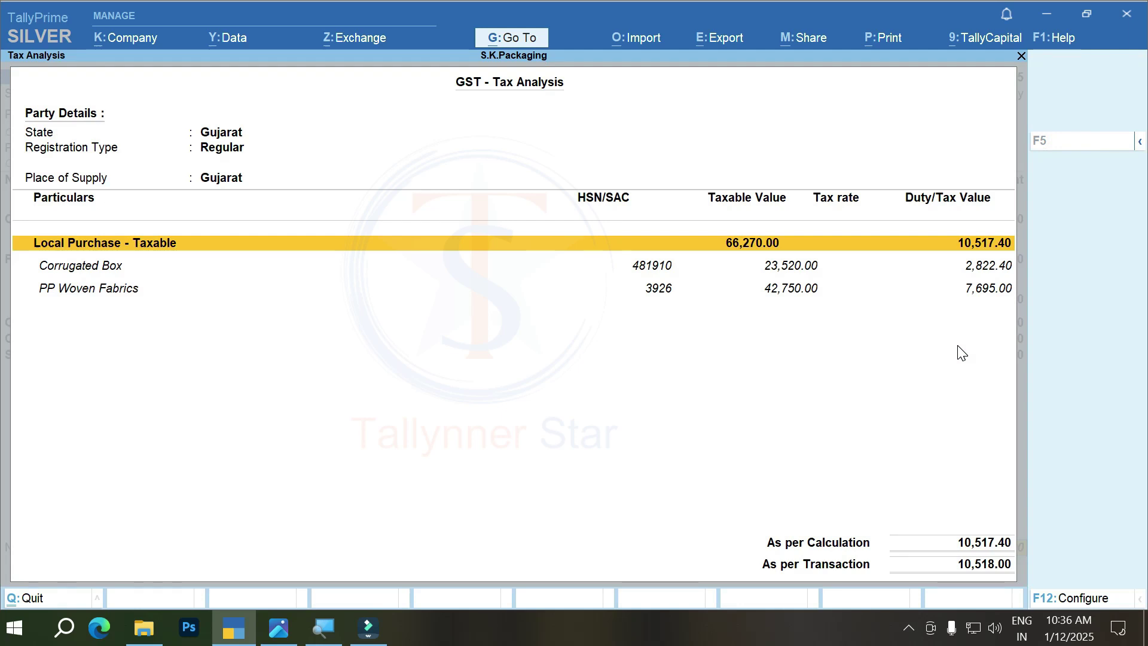
key(alt+F5)
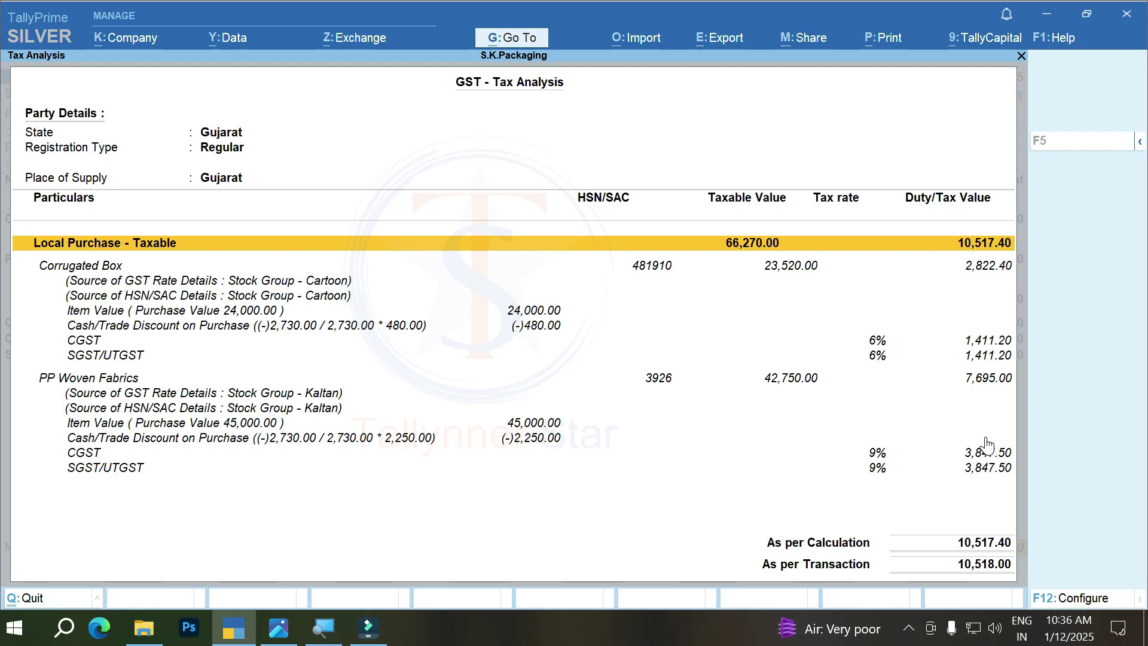
key(Escape)
Save the R.K.Packagings purchase voucher
key(Escape)
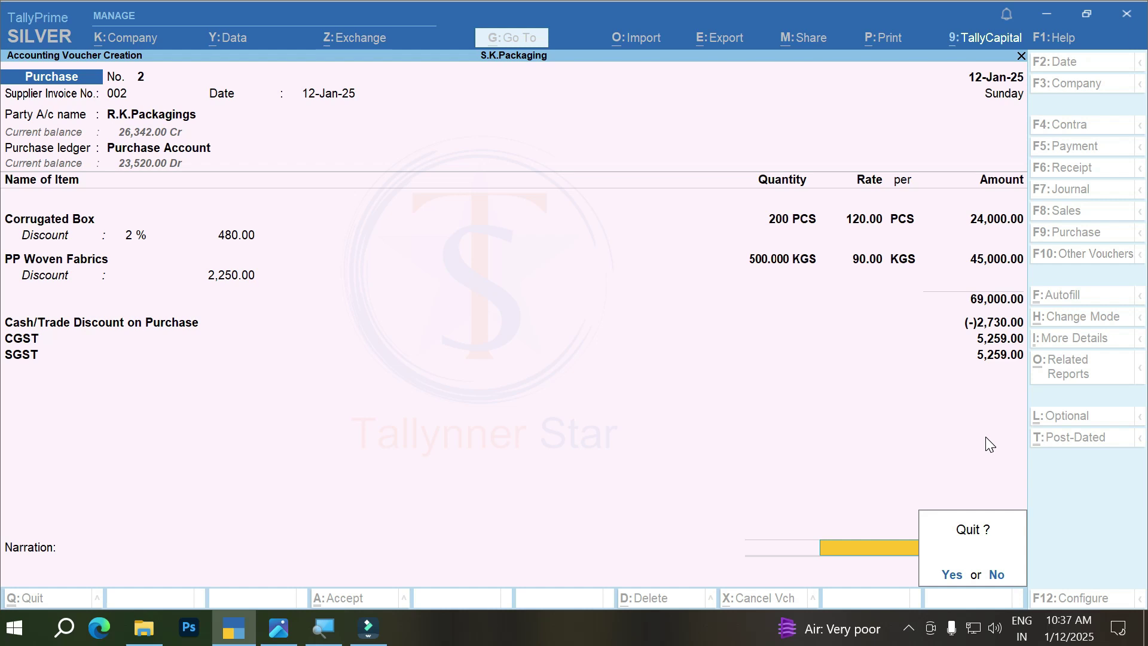
key(y)
key(Return)
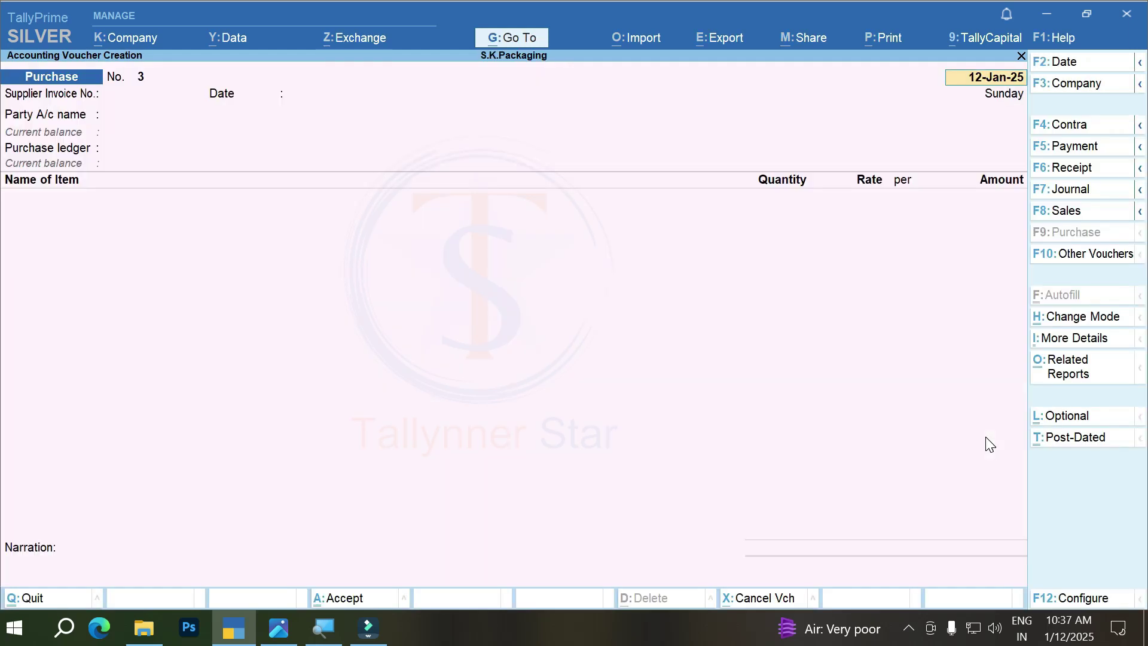
Set the new purchase voucher's supplier invoice number to 003 and keep 12-Jan-25 as the voucher and invoice dates
key(Return)
text(000)
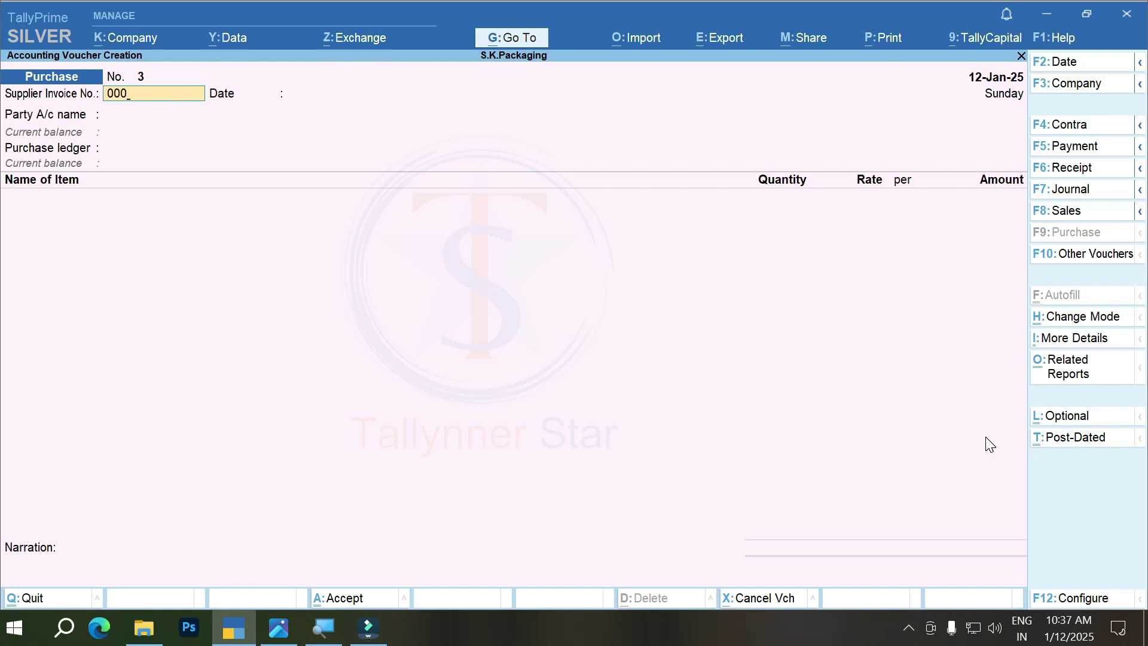
key(BackSpace)
text(3)
key(Return)
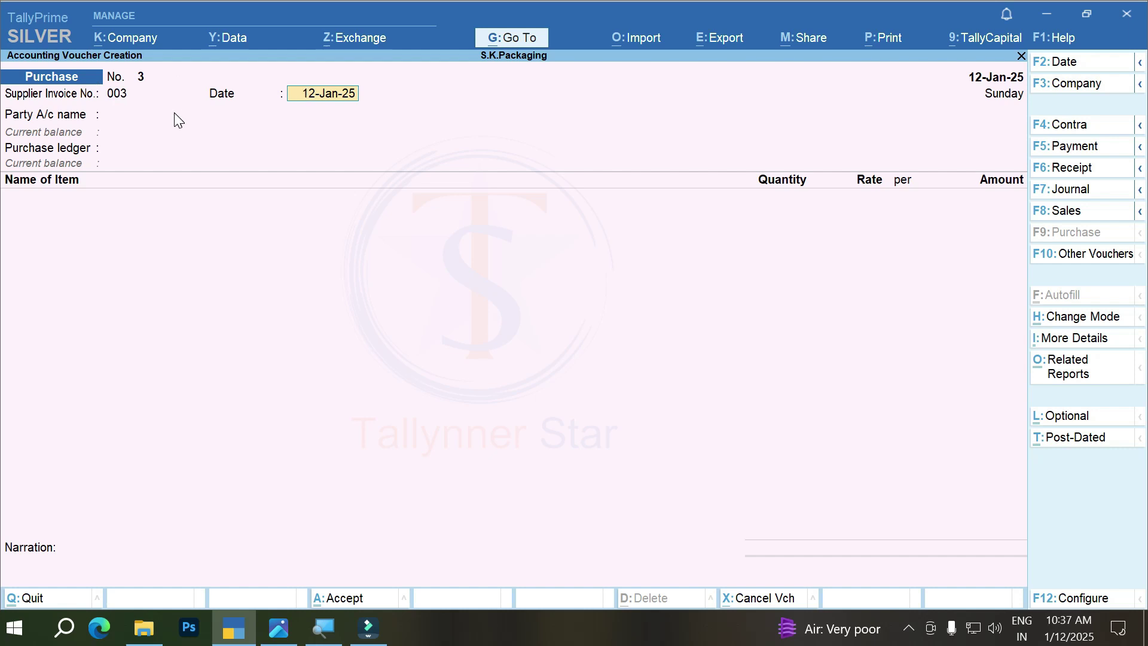
key(Return)
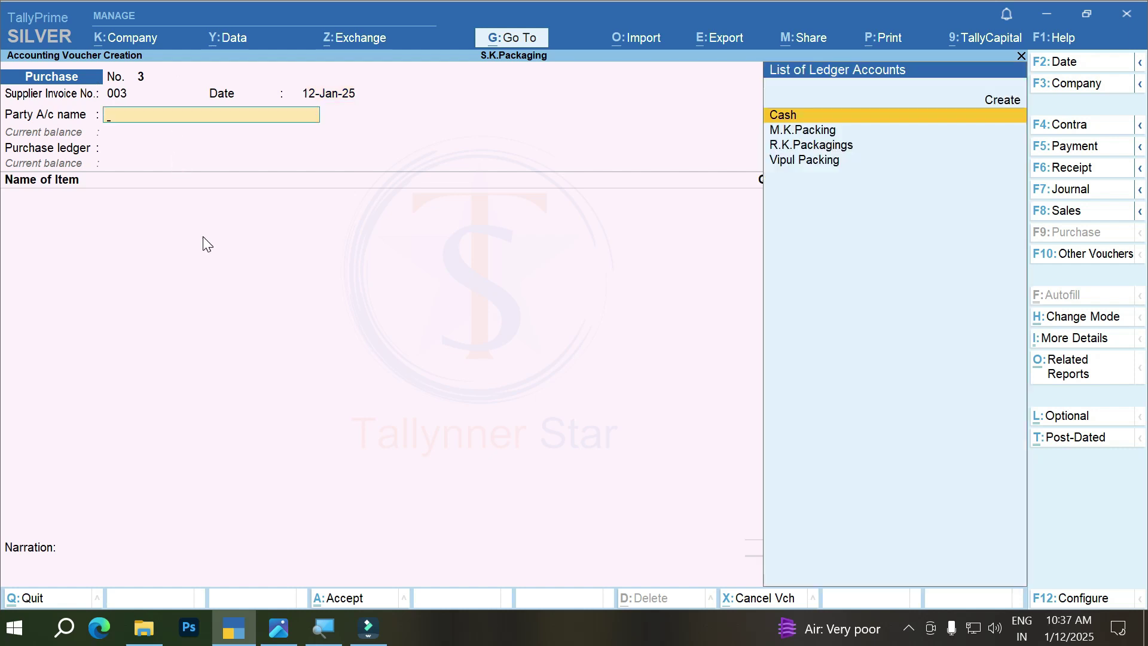
Choose R.K.Packagings as the party, accept its party details and use Purchase Account as the purchase ledger
key(Down)
key(Down)
key(Return)
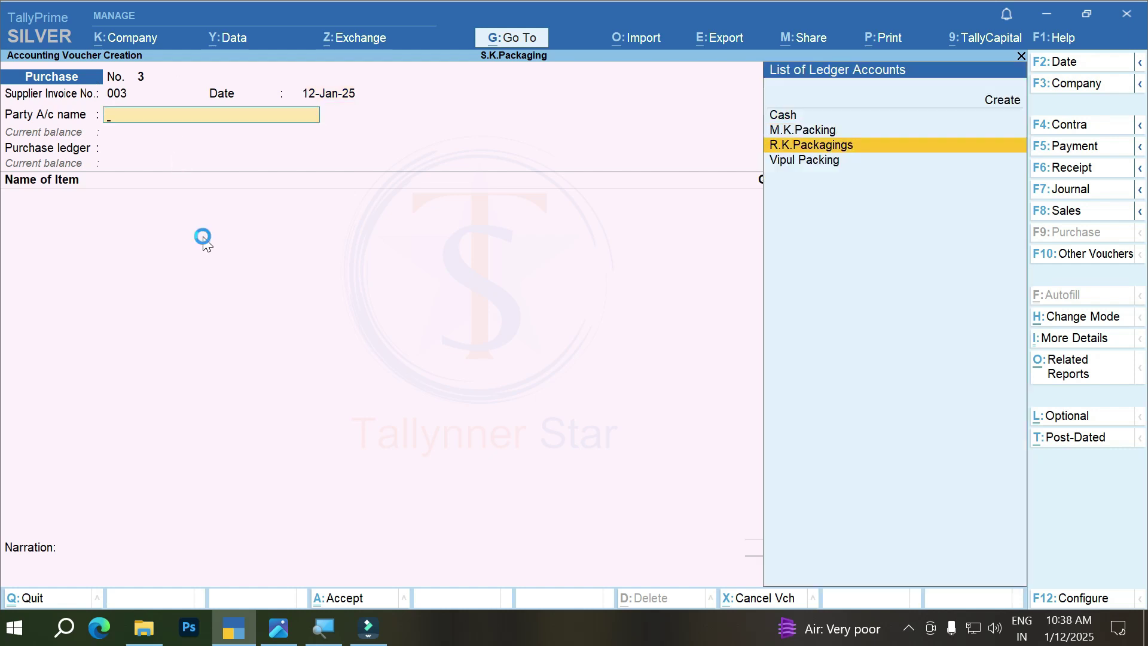
key(ctrl+a)
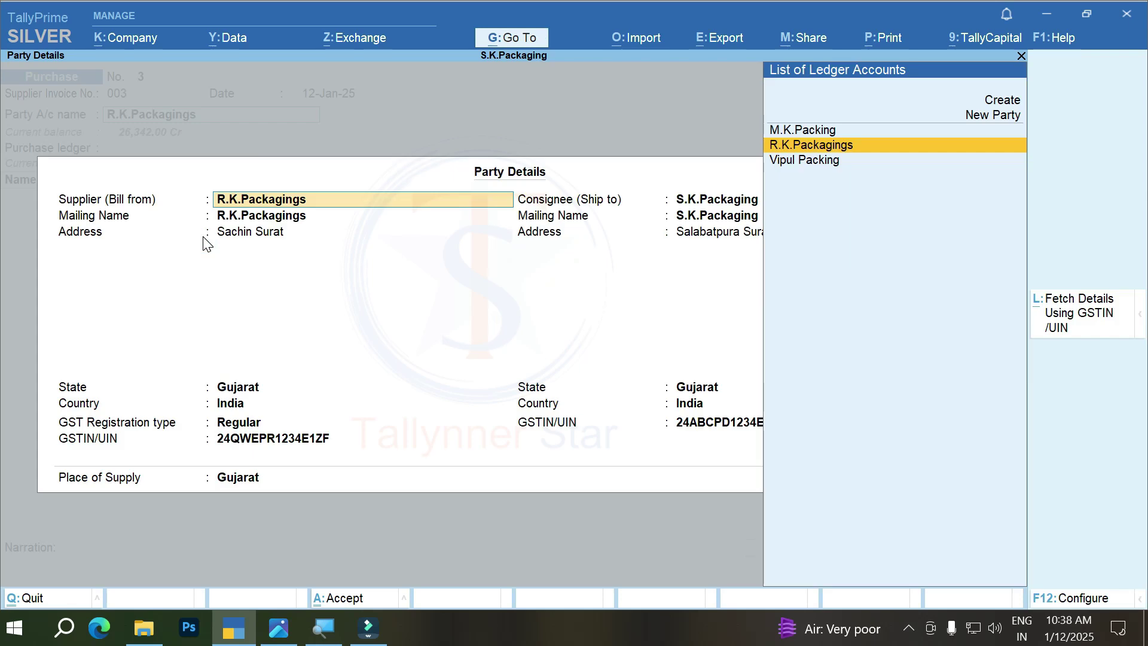
key(ctrl+a)
key(Return)
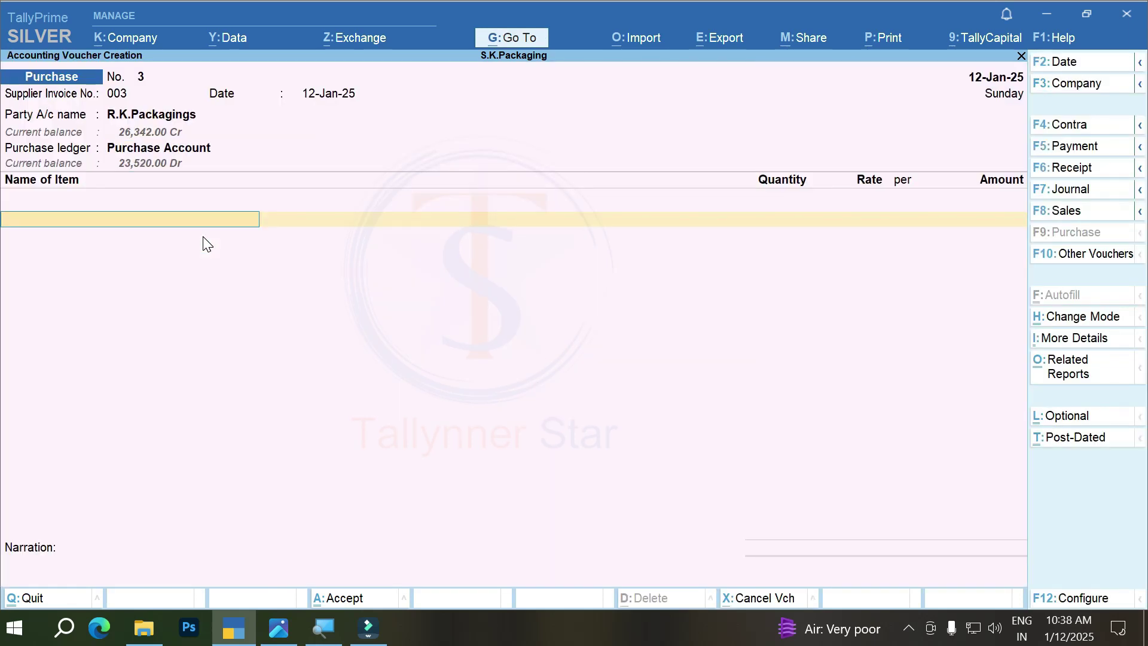
Enter Corrugated Box with a quantity of 200 PCS at 120.00 per piece, keeping its default GST details and leaving the discount blank
text(C)
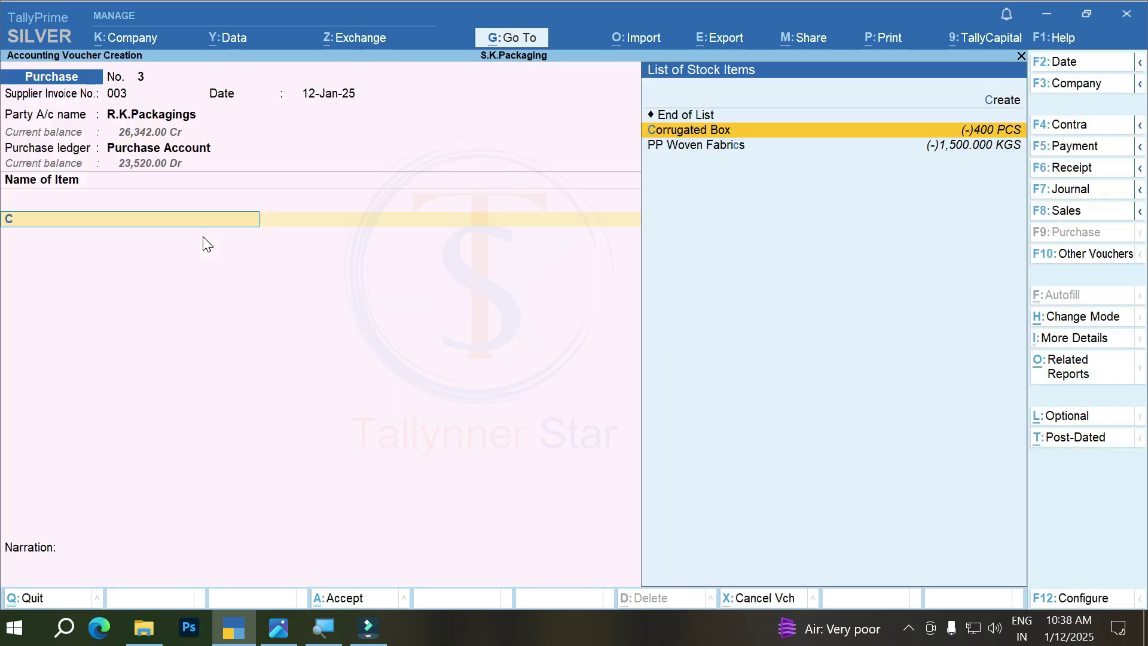
key(Return)
key(Return)
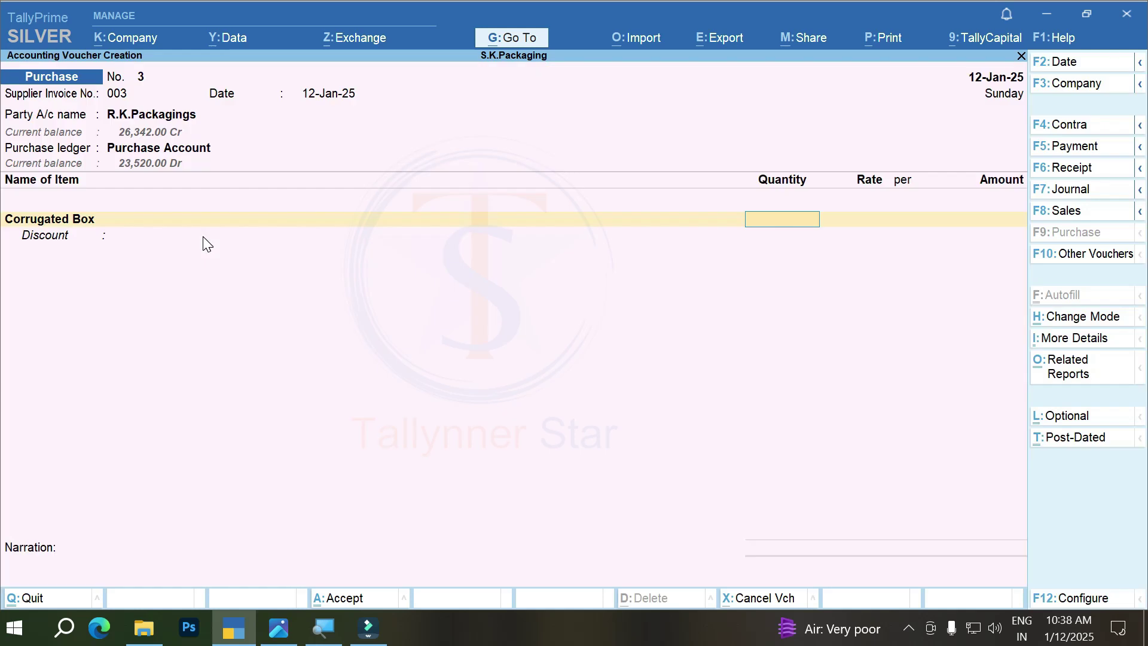
text(200)
key(Return)
key(Return)
key(Return)
key(Return)
key(Return)
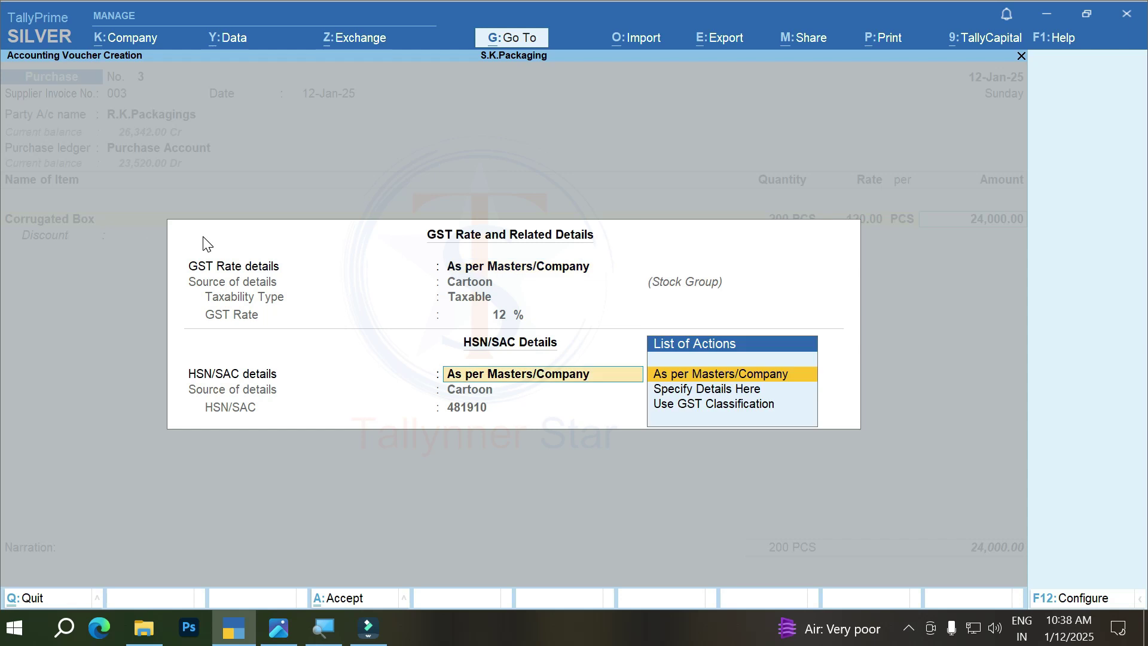
key(Return)
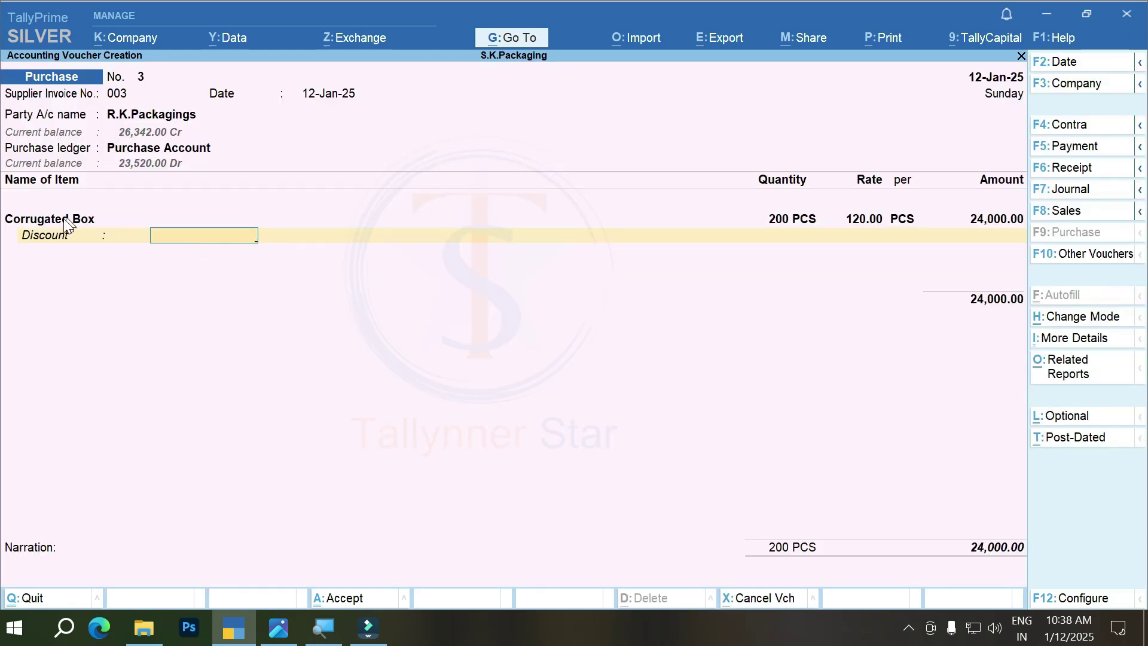
key(Return)
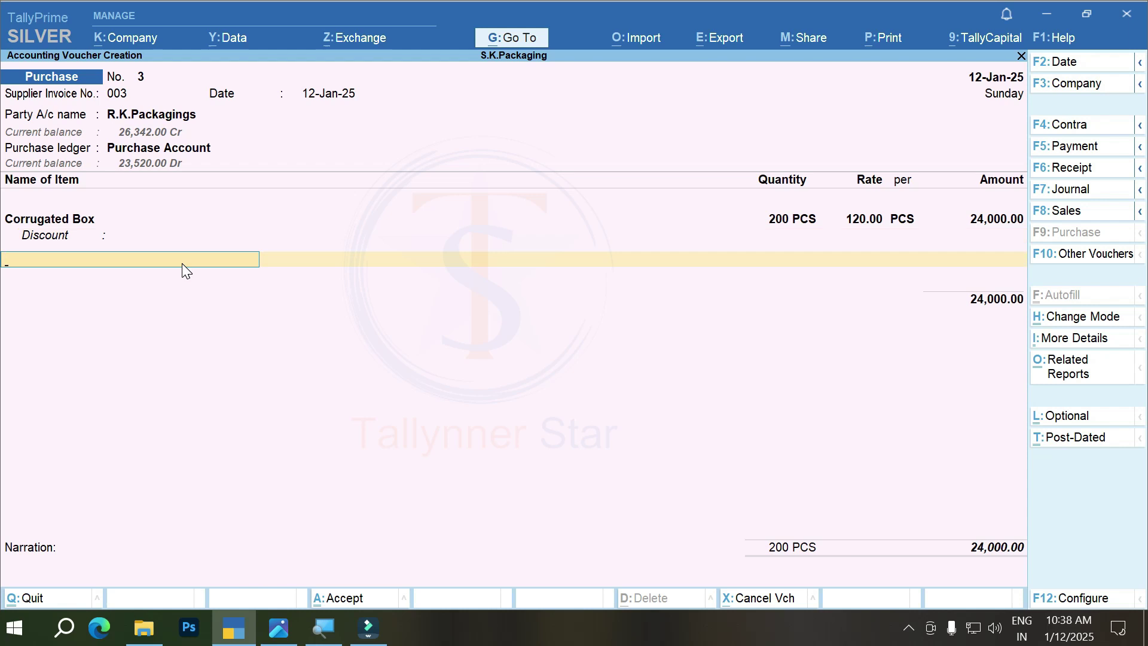
Enter PP Woven Fabrics with a quantity of 500 KGS at 90.00 per kilogram, keeping its default GST details and leaving the discount blank
text(Pp)
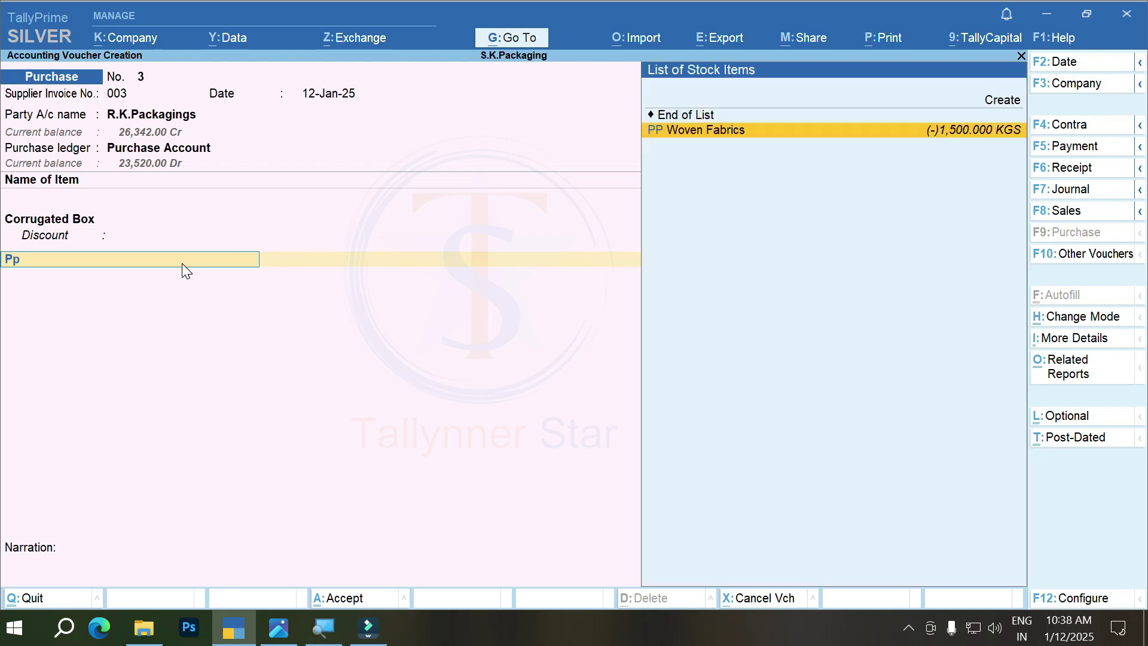
key(Return)
key(Return)
text(500)
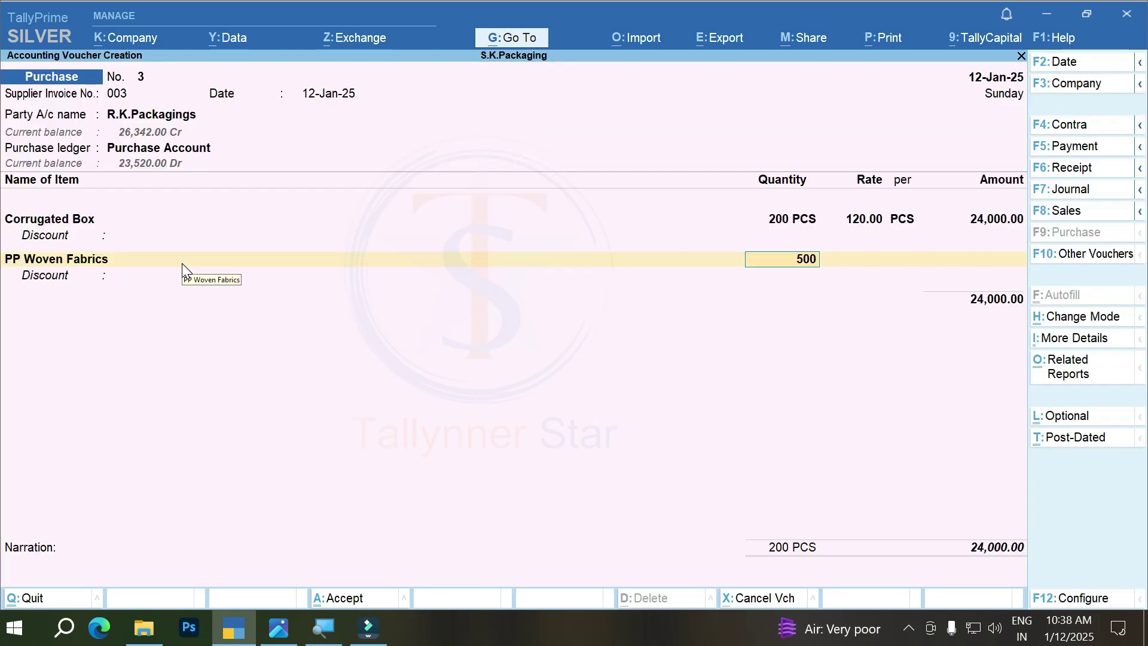
key(Return)
key(Return)
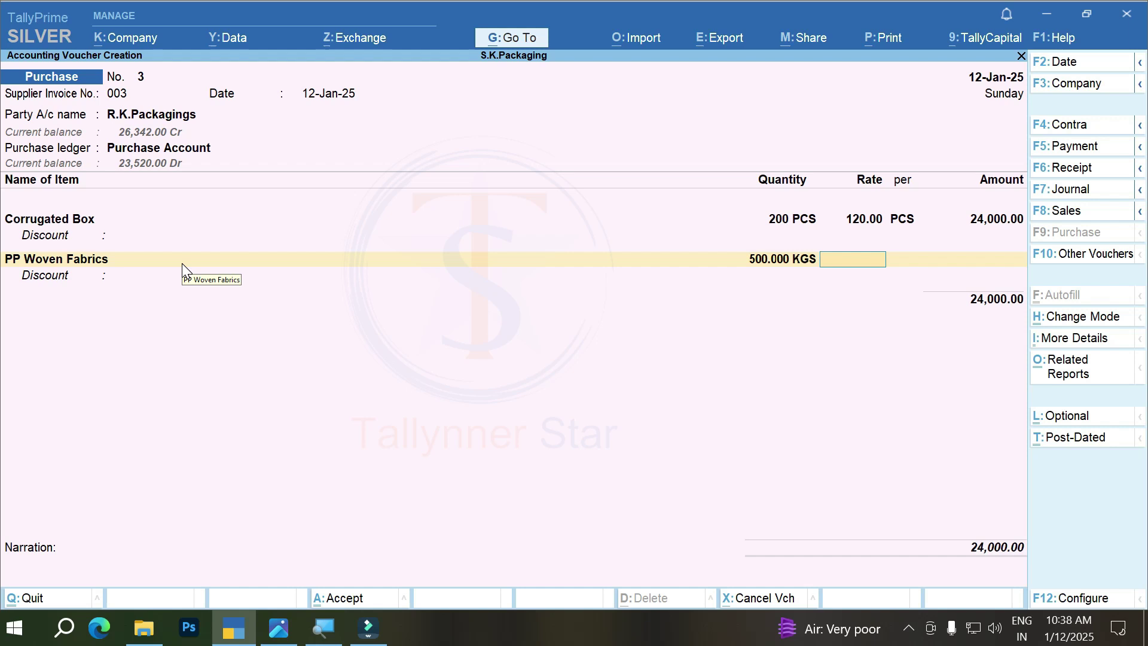
text(90)
key(Return)
key(Return)
key(Return)
key(Return)
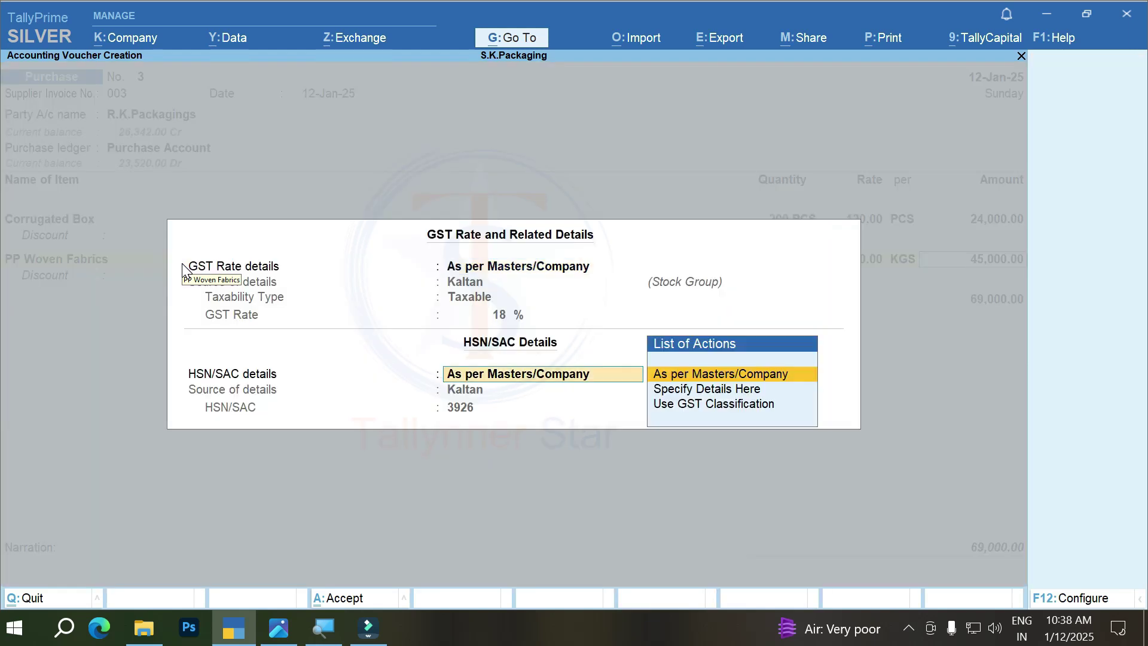
key(Return)
key(Return)
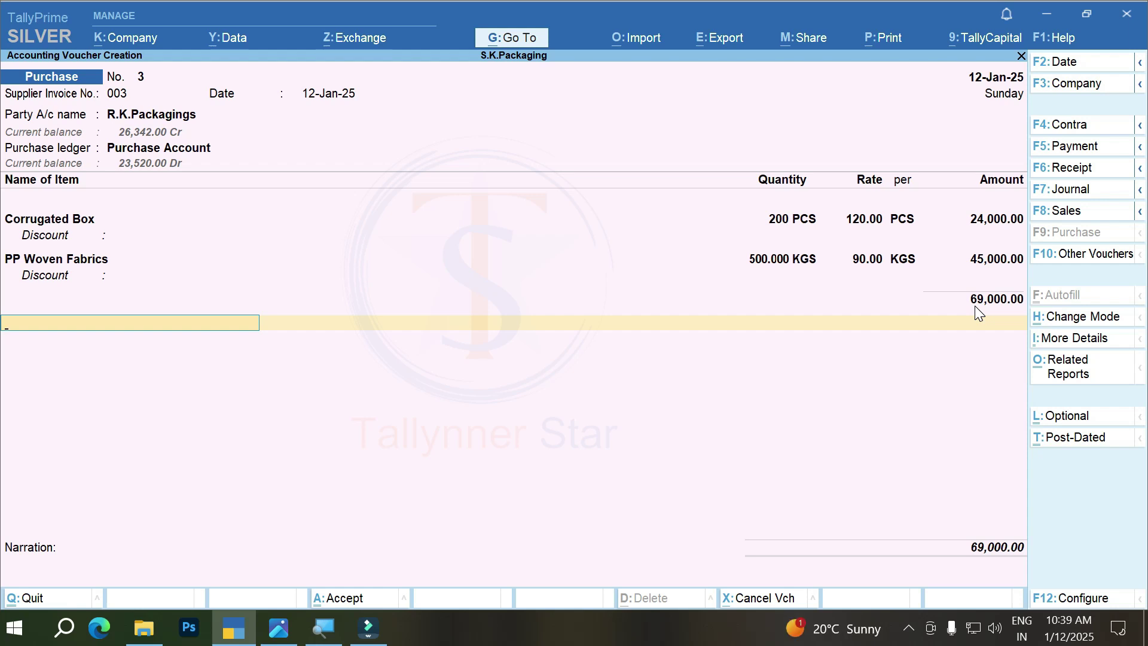
Add the Discount Received on Purchase ledger to the voucher and examine its group, ledger type and assessable-value settings, keeping GST, Goods and Based on Value
text(Di)
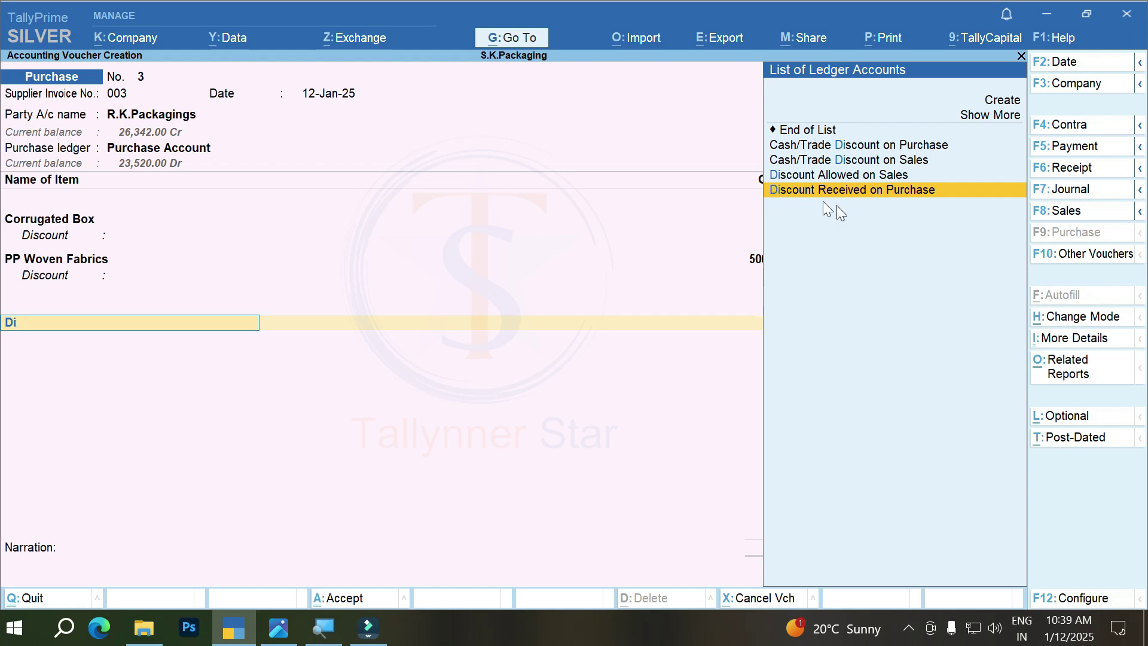
click(1005, 195)
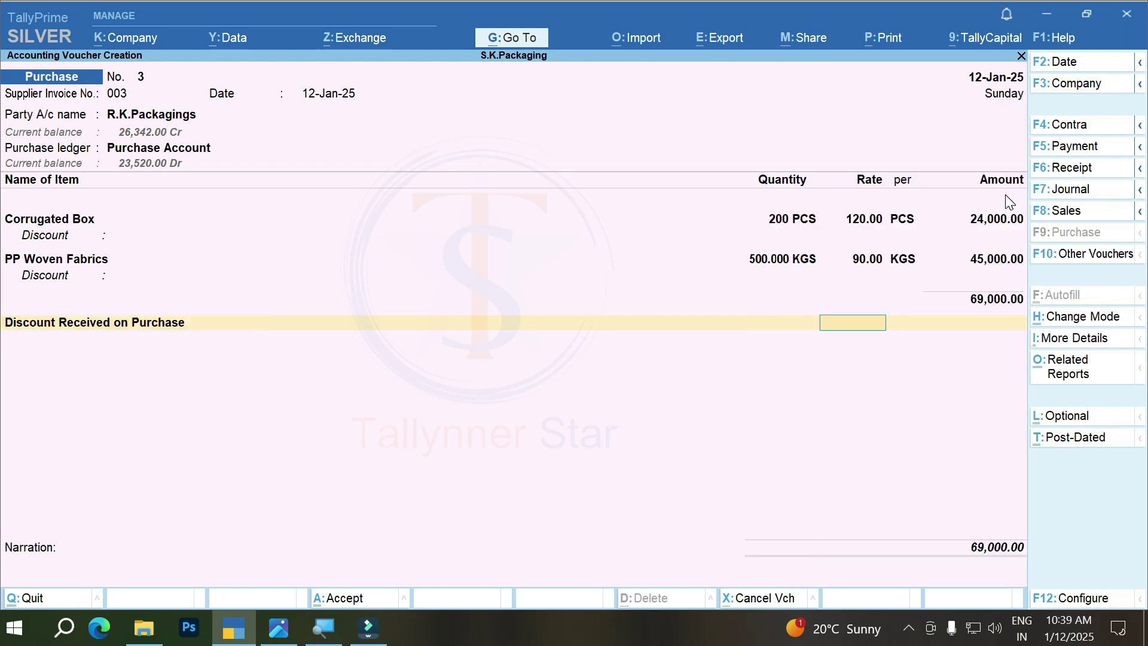
key(BackSpace)
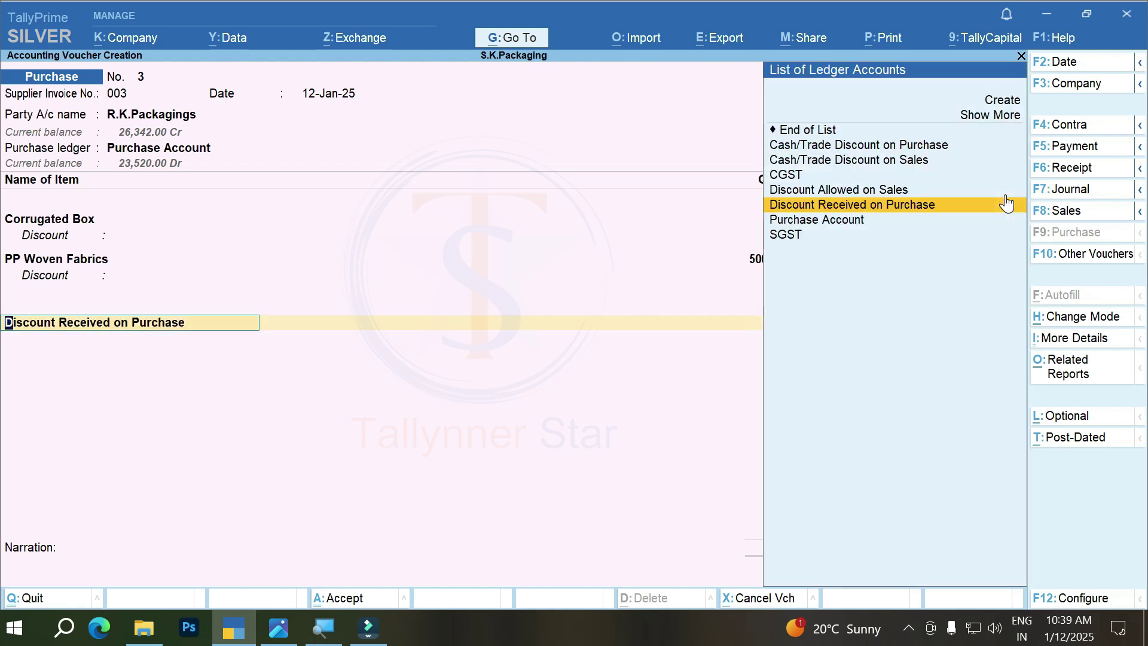
key(ctrl+Return)
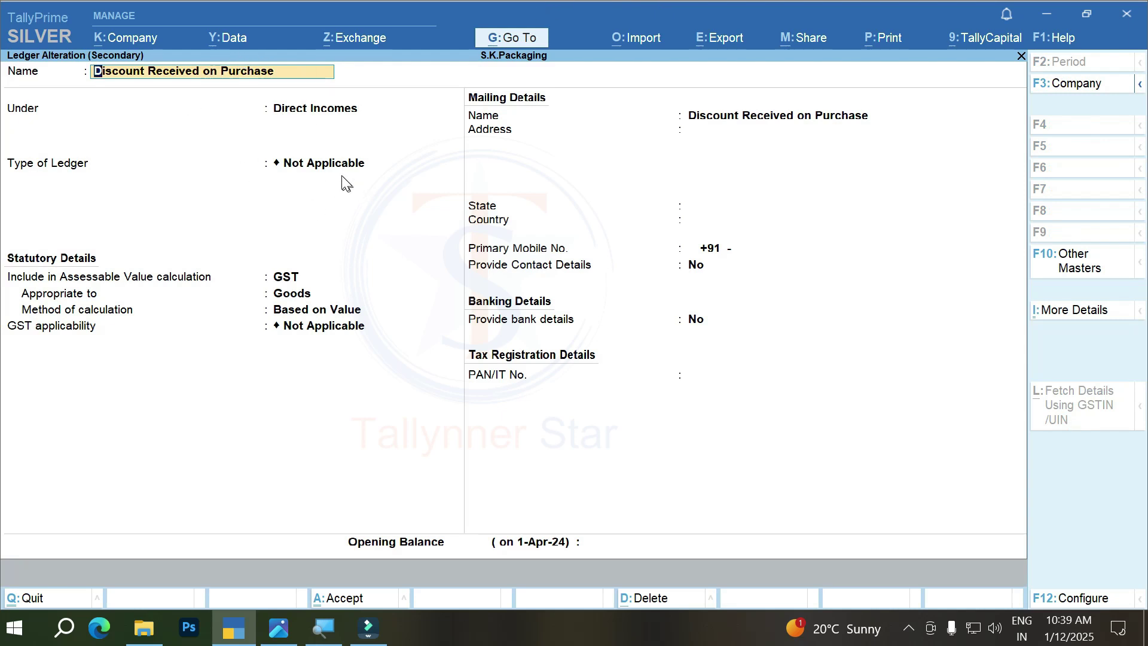
key(Return)
key(Return)
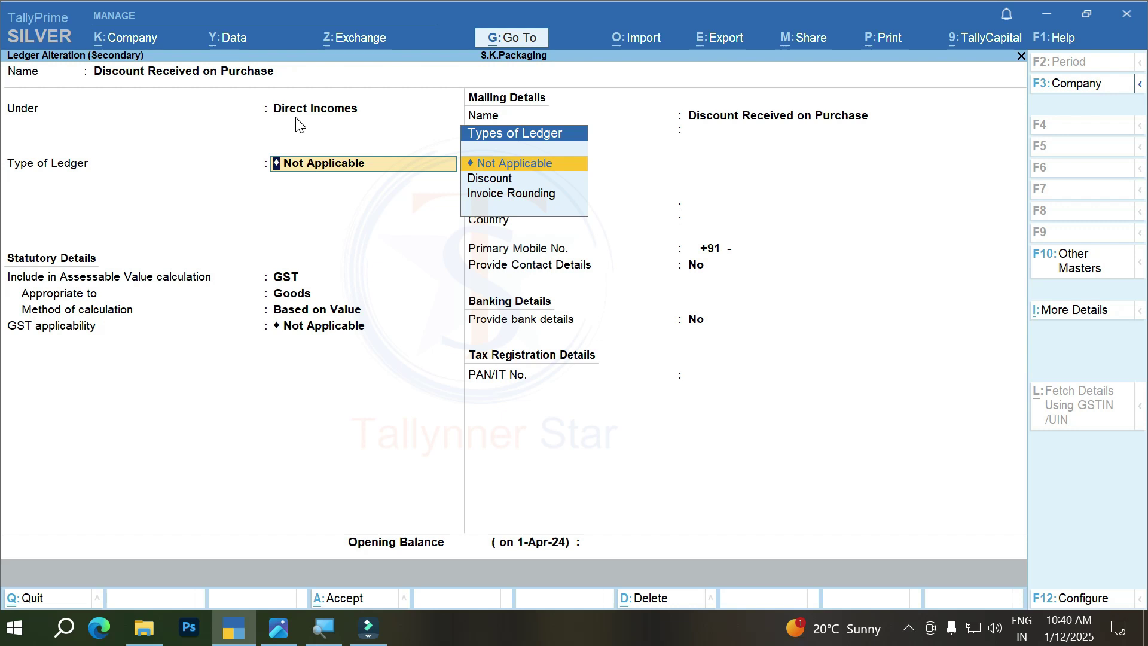
key(Return)
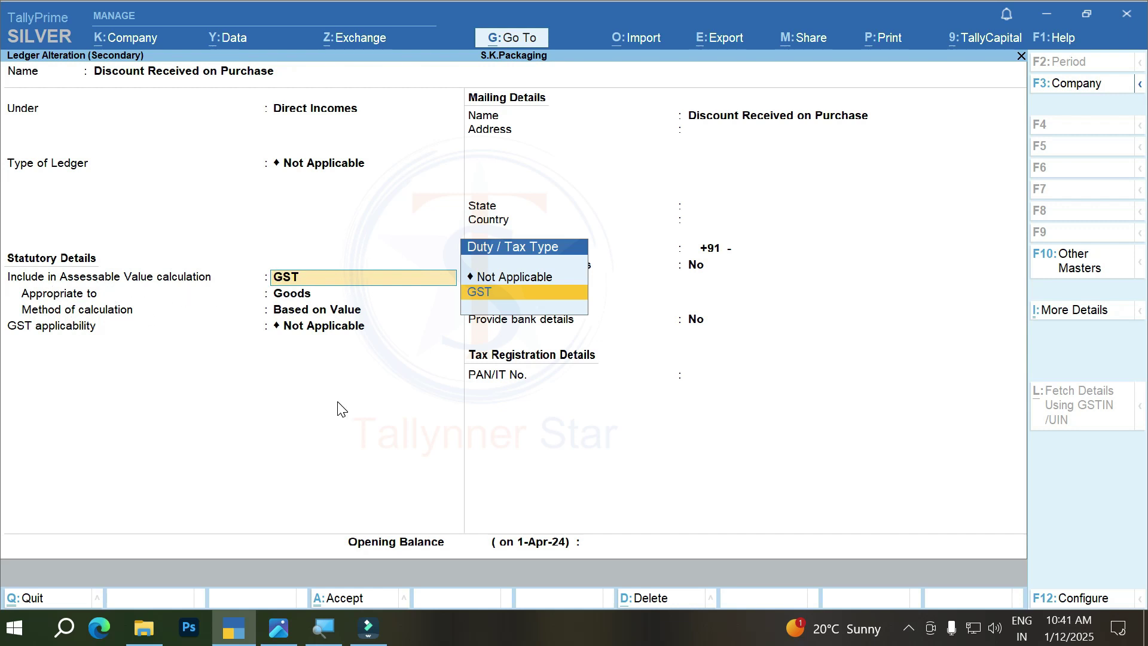
key(Return)
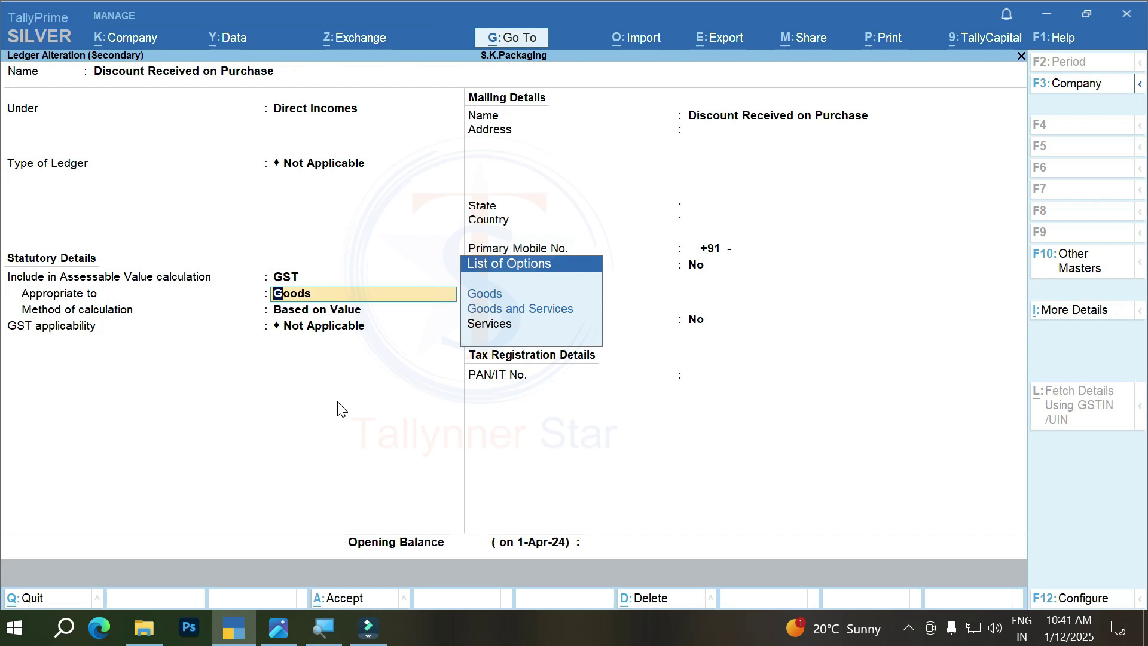
key(Return)
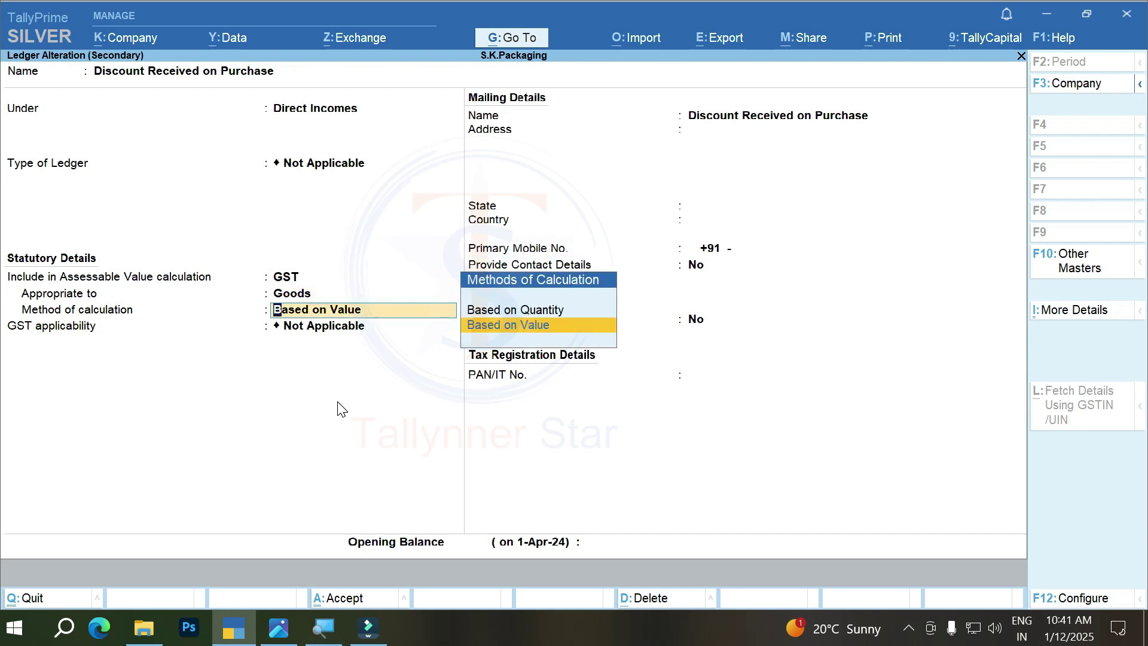
key(BackSpace)
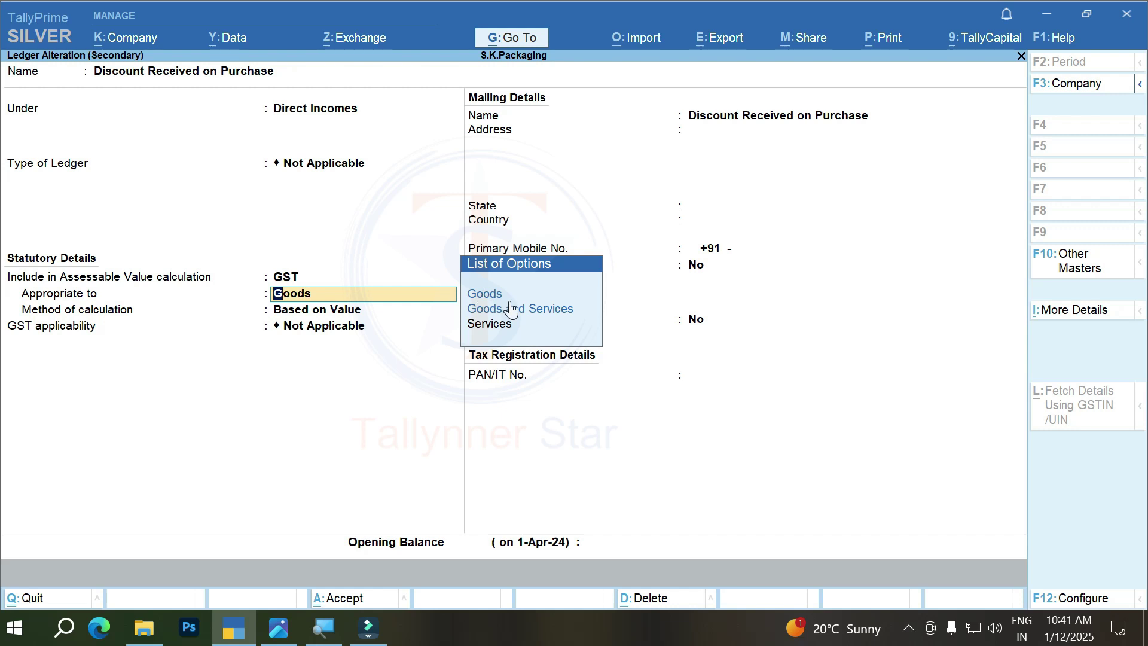
click(477, 296)
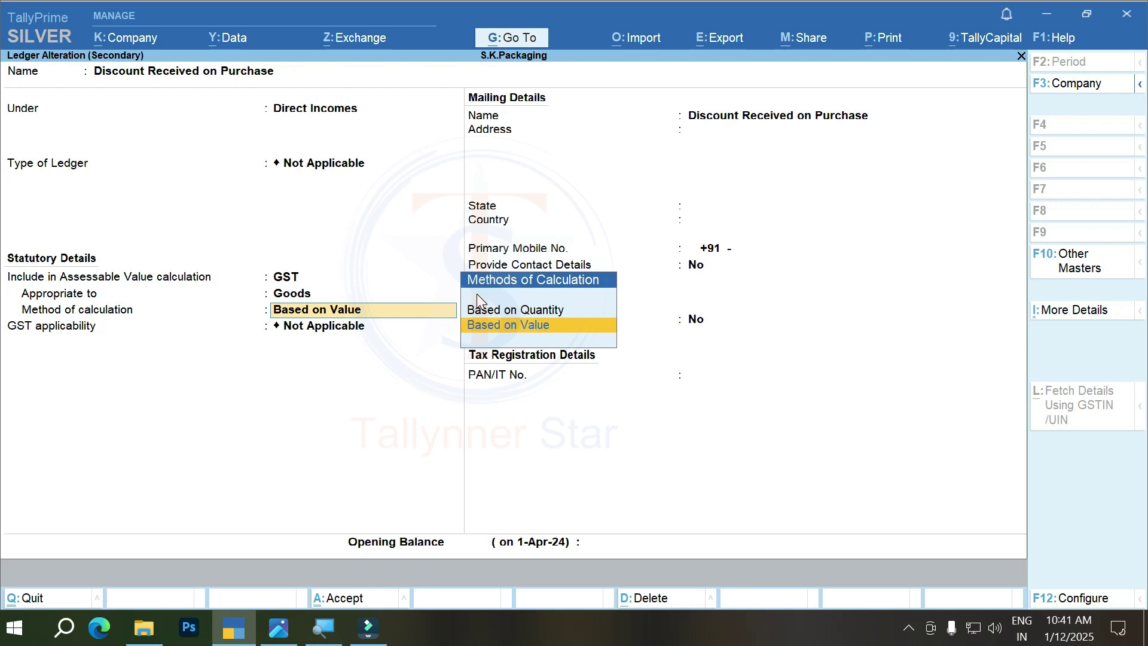
key(Return)
key(ctrl+a)
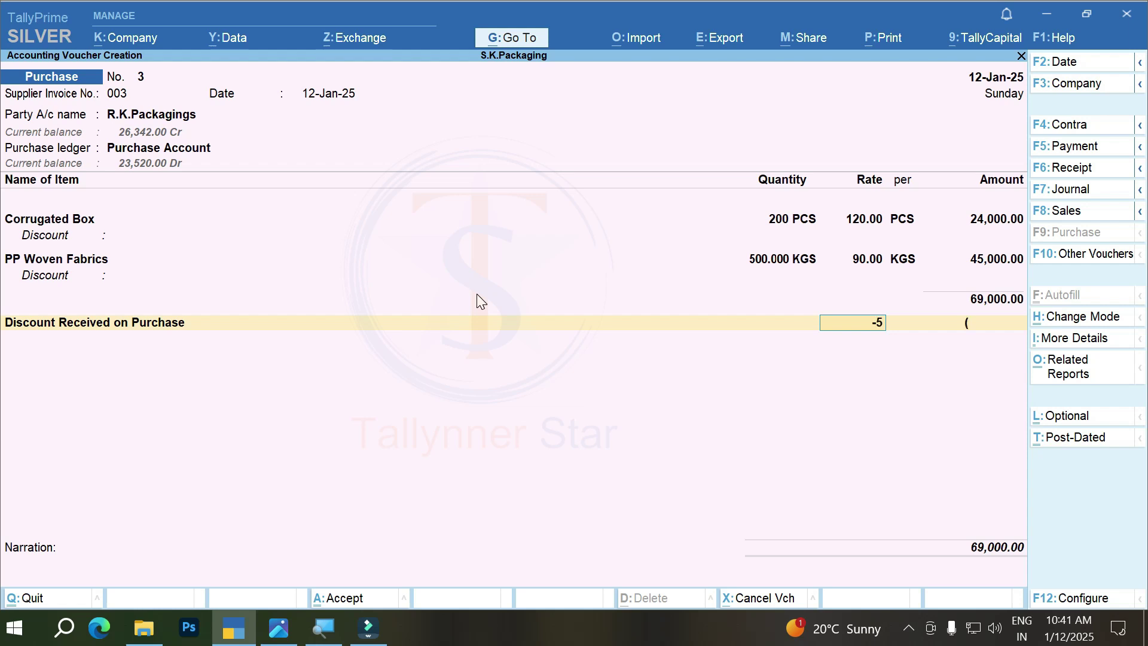
Apply a rate of -5% to the purchase discount line and keep the calculated negative amount
text(-5)
key(Return)
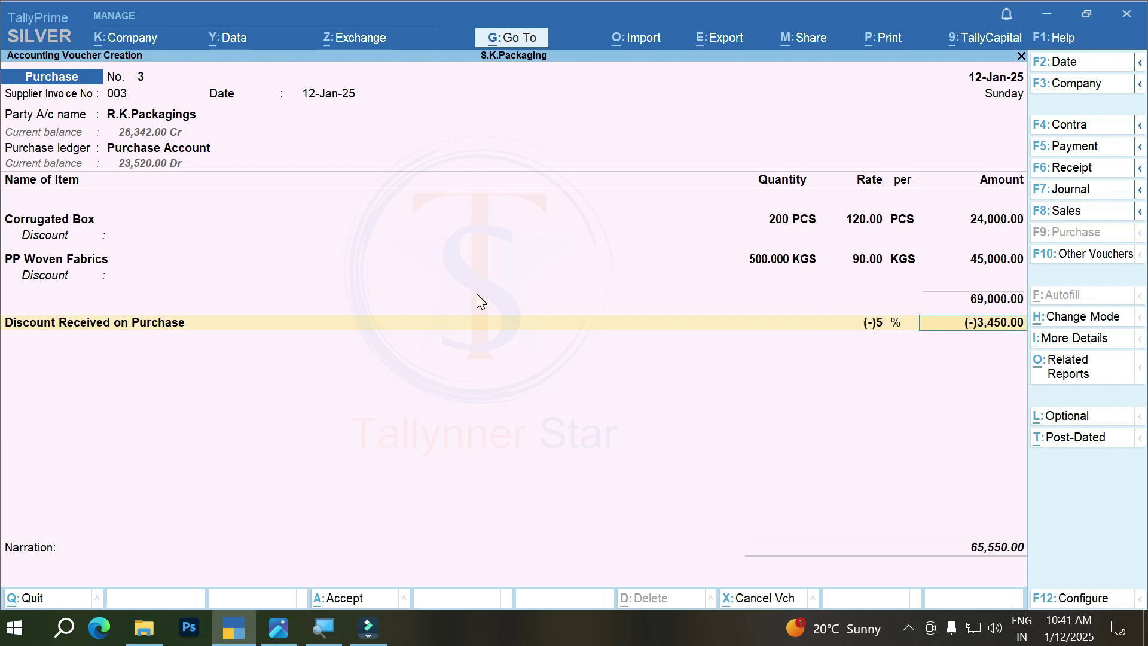
key(BackSpace)
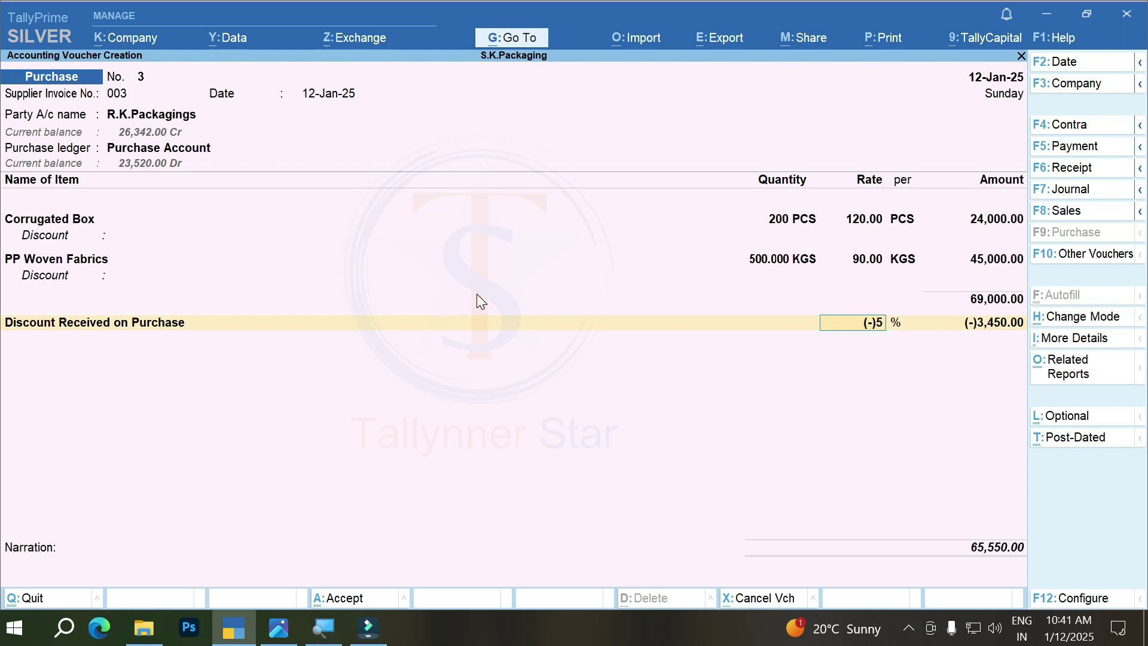
key(Return)
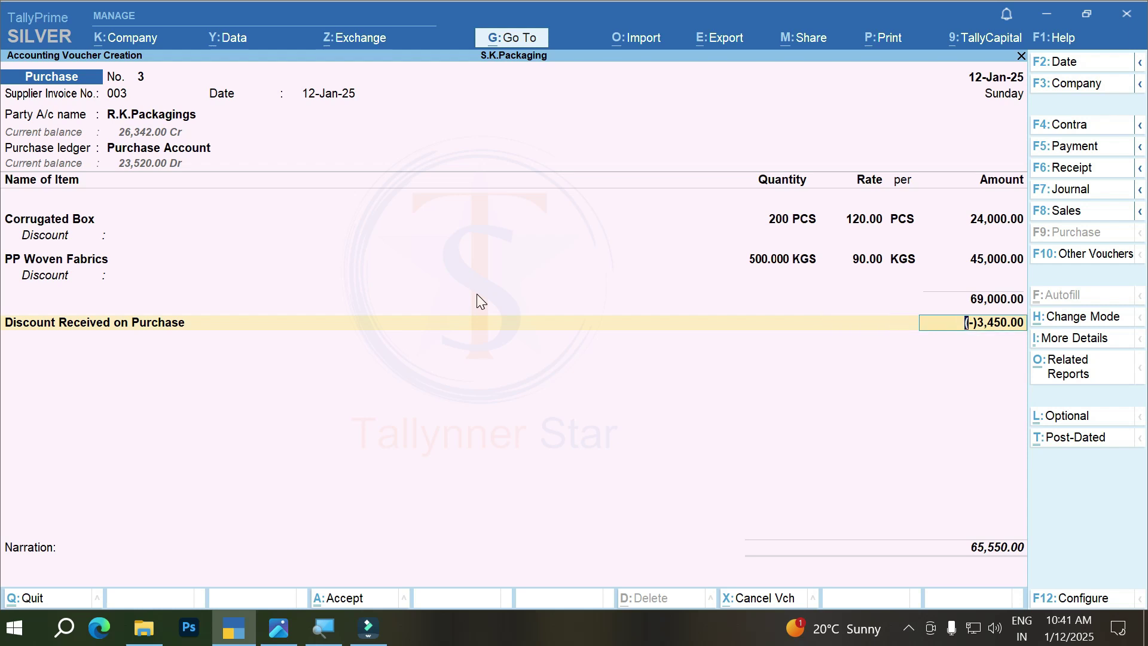
text(-)
key(Return)
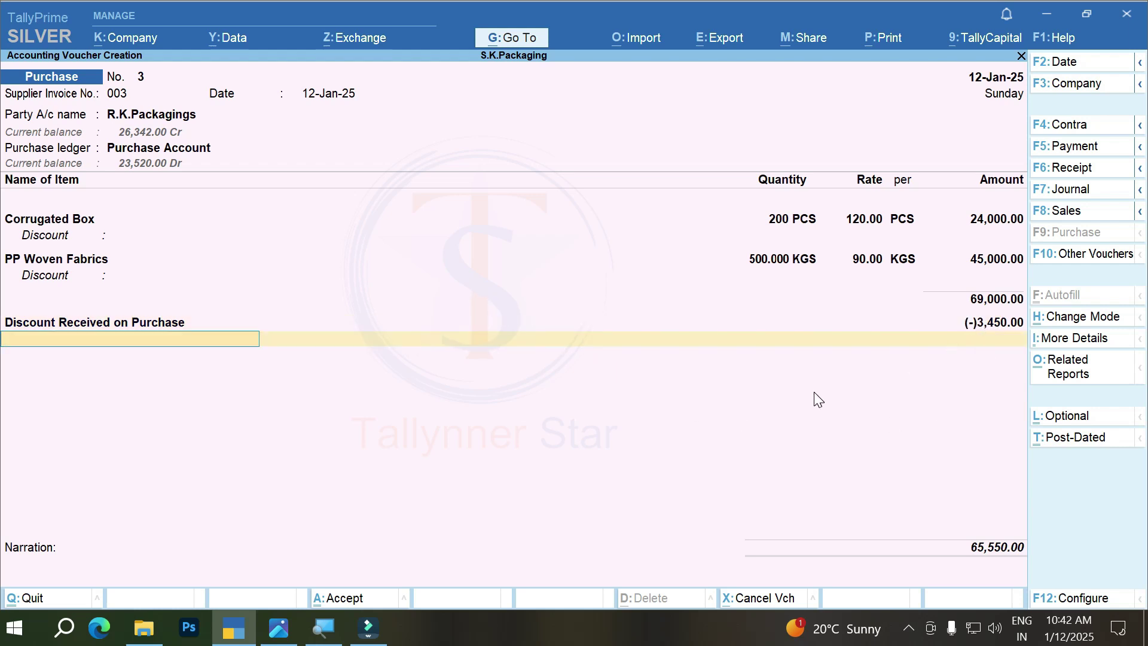
Add the CGST and SGST ledgers below the discount line with their calculated amounts
text(cg)
key(Return)
key(Return)
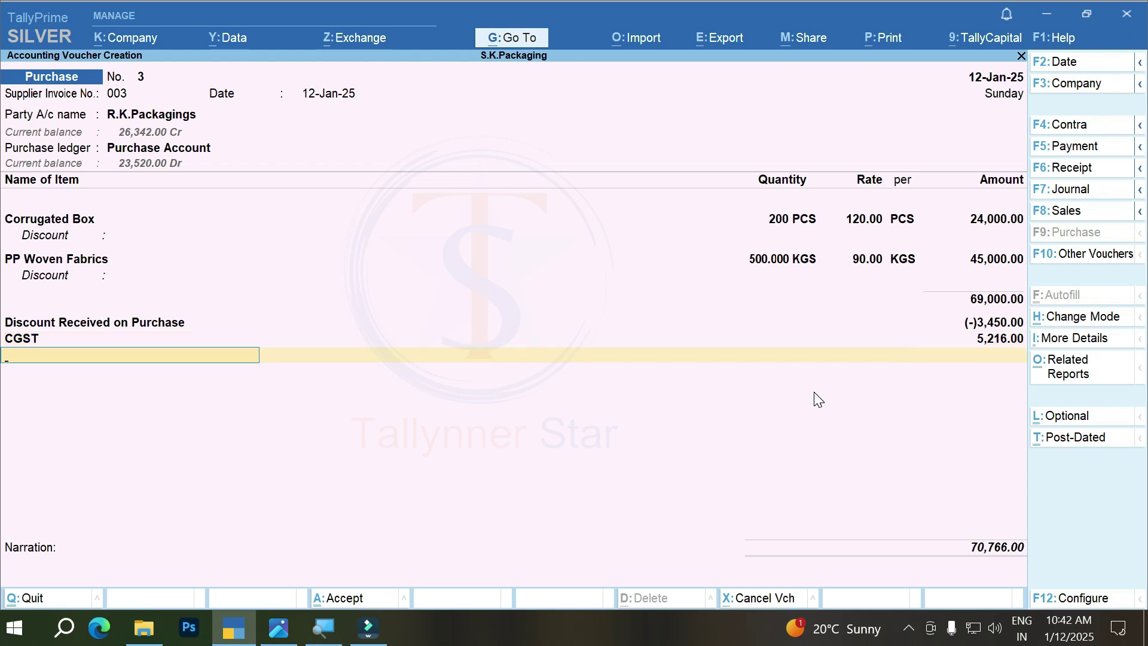
text(Sg)
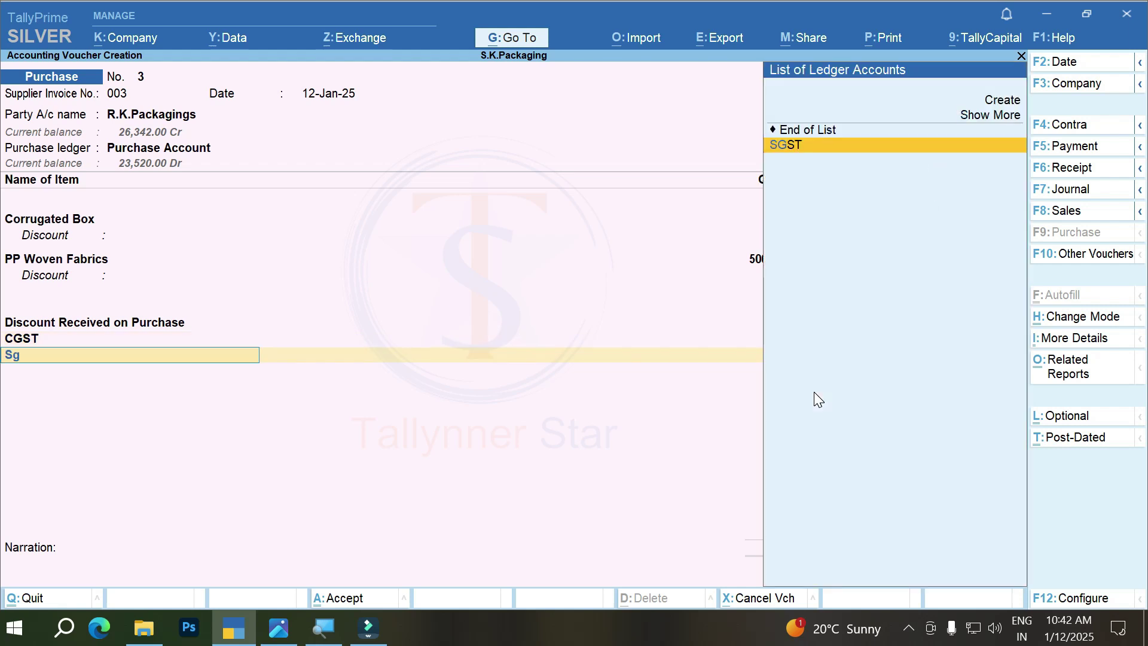
key(Return)
key(Return)
Finish the ledger list, leave the narration empty and save the purchase voucher with invoice number 003
key(Return)
key(Return)
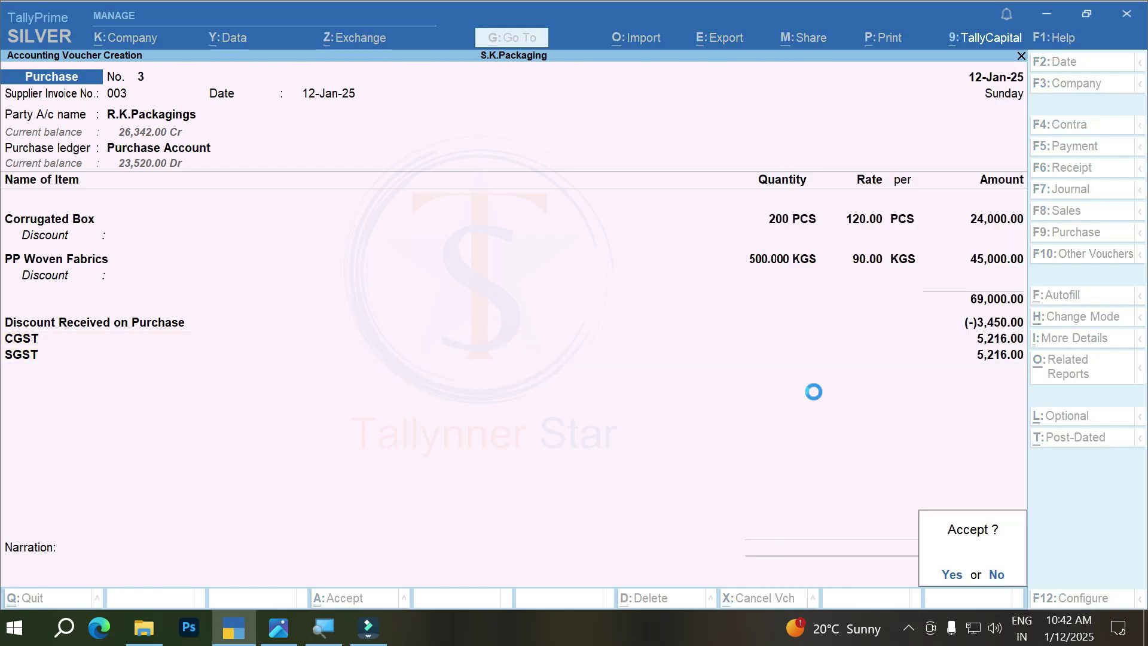
key(Return)
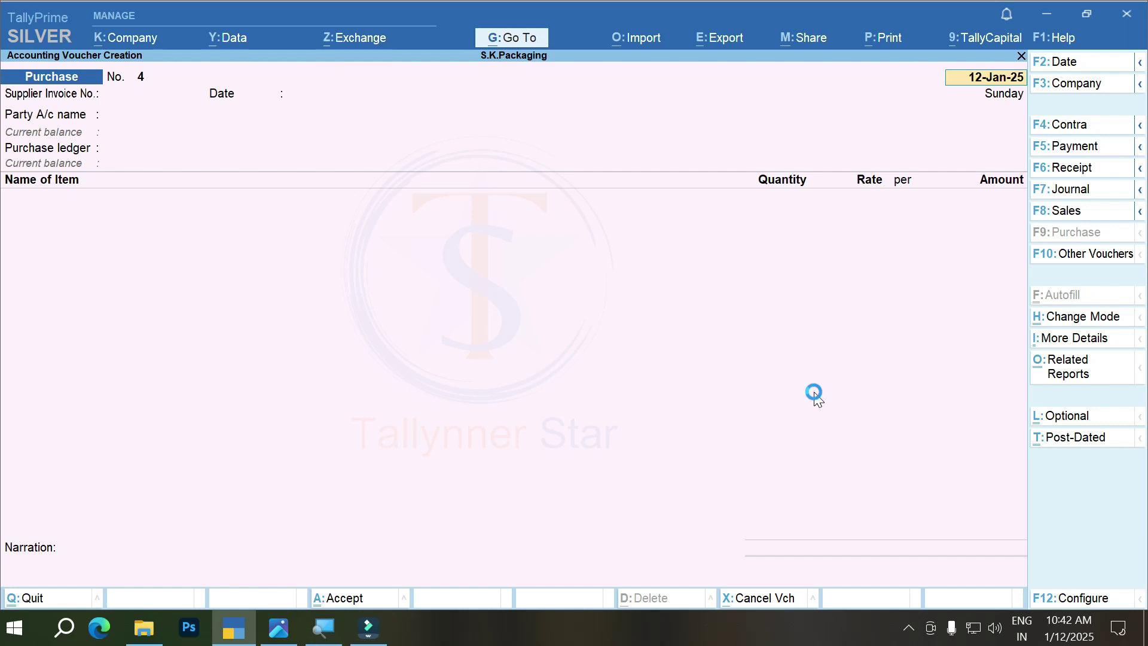
Reopen the saved purchase voucher and examine its detailed GST tax analysis for each item's share of the discount
key(Page_Up)
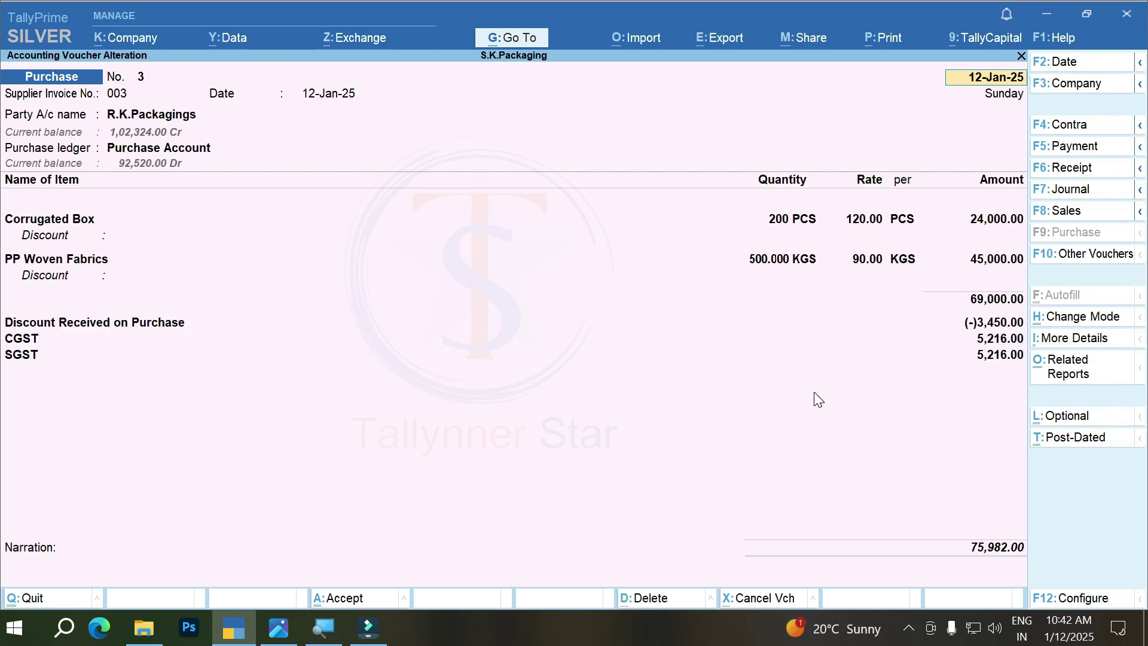
key(alt+a)
key(alt+F5)
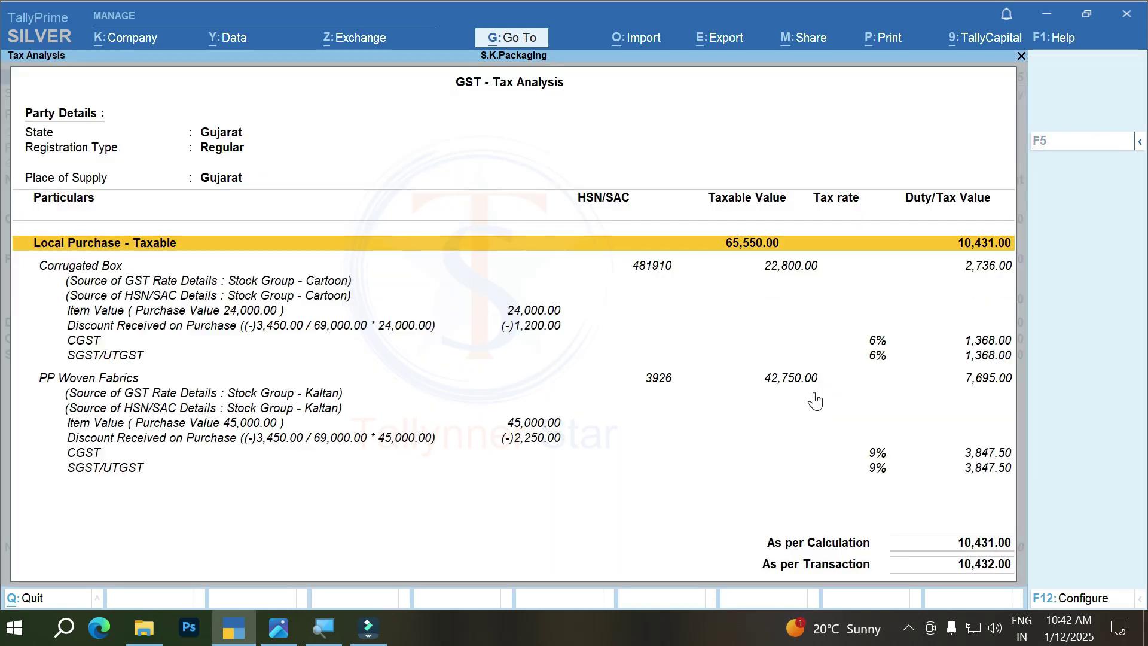